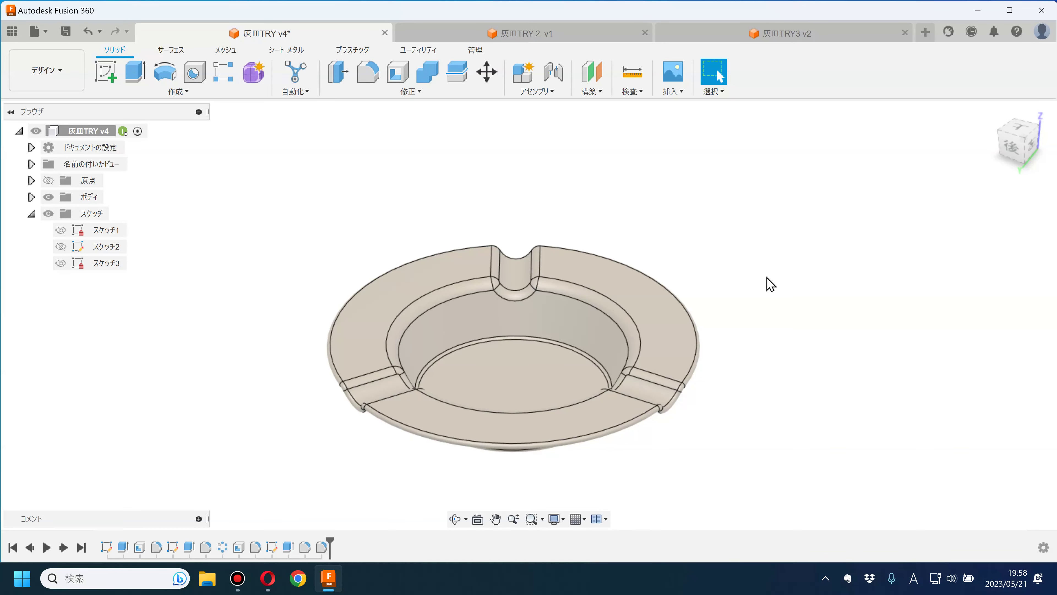
- Review the v4, TRY 2 and TRY3 ashtray designs, then start a new blank design
mouse_move(770, 284)
middle_mouse_down("shift")
mouse_move(734, 347)
mouse_move(710, 155)
mouse_move(663, 158)
mouse_move(691, 239)
mouse_move(739, 286)
mouse_move(707, 304)
middle_mouse_up("shift")
left_click(719, 76)
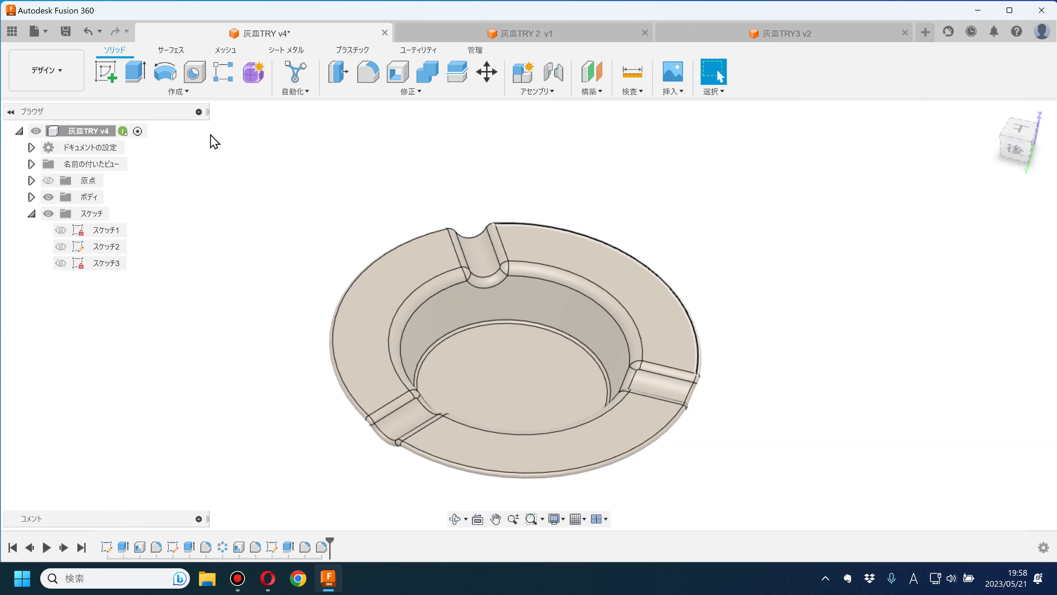
left_click(480, 38)
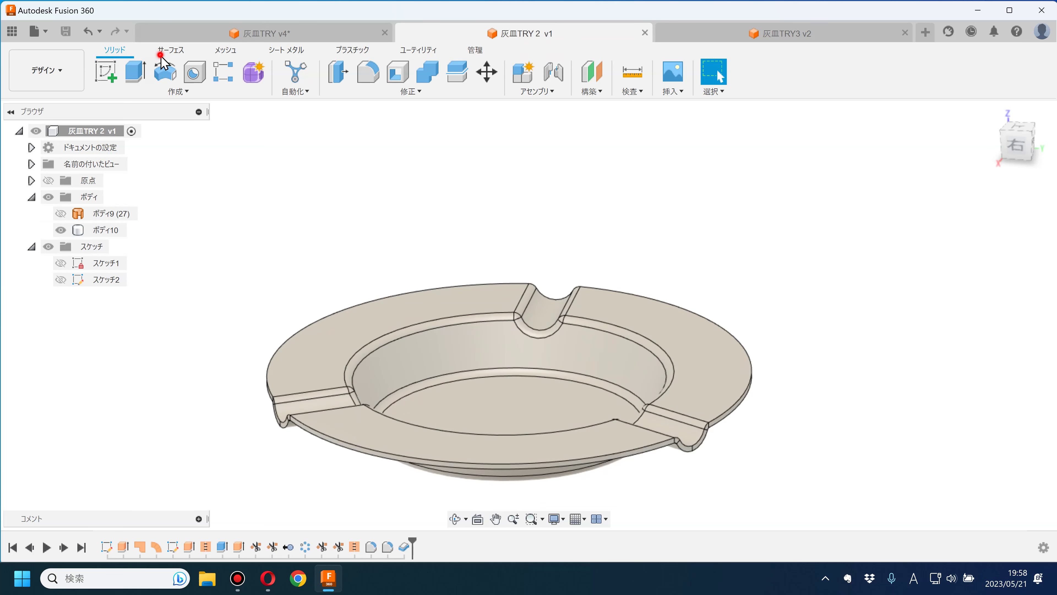
left_click(162, 55)
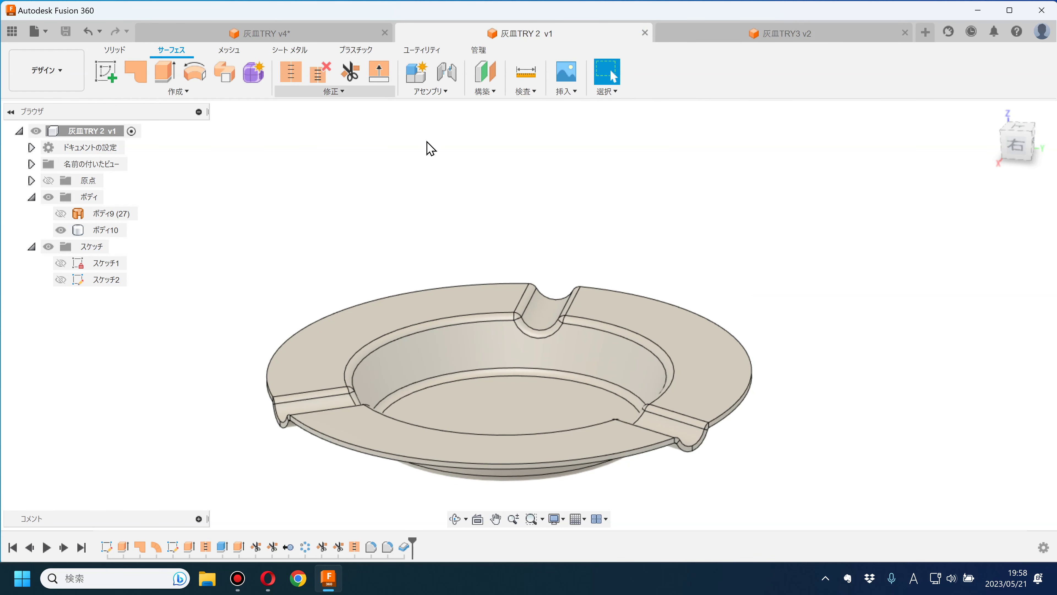
left_click(731, 37)
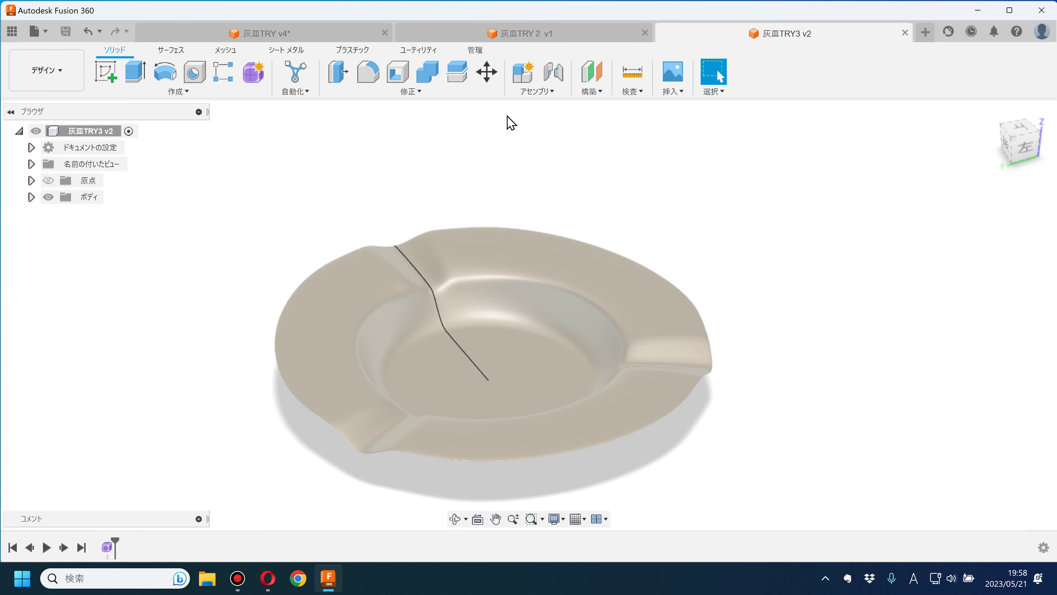
left_click(924, 34)
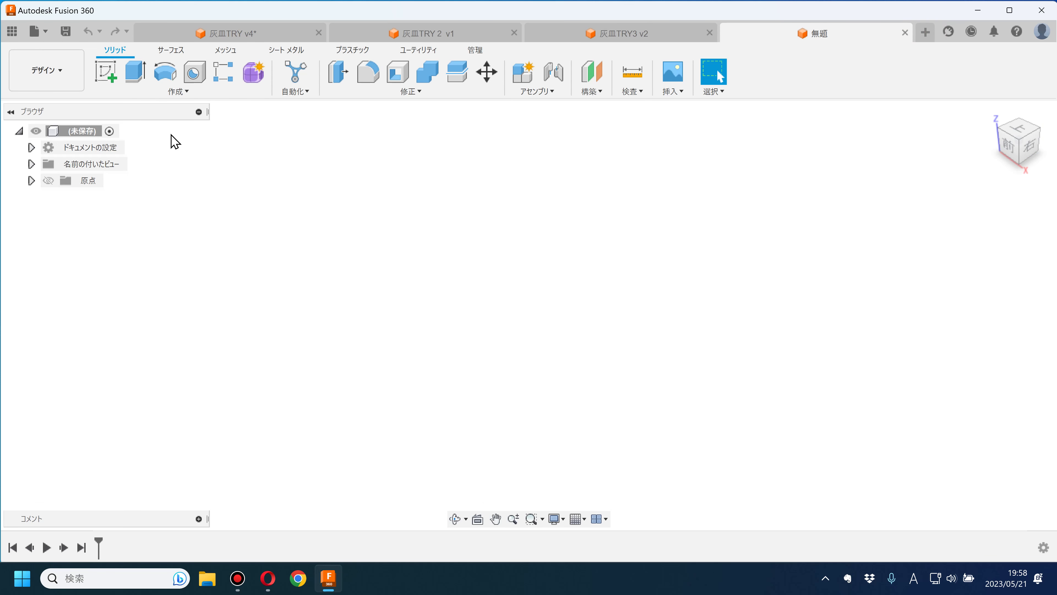
- Sketch a 100 mm diameter circle at the origin on the XY plane and finish the sketch
left_click(110, 77)
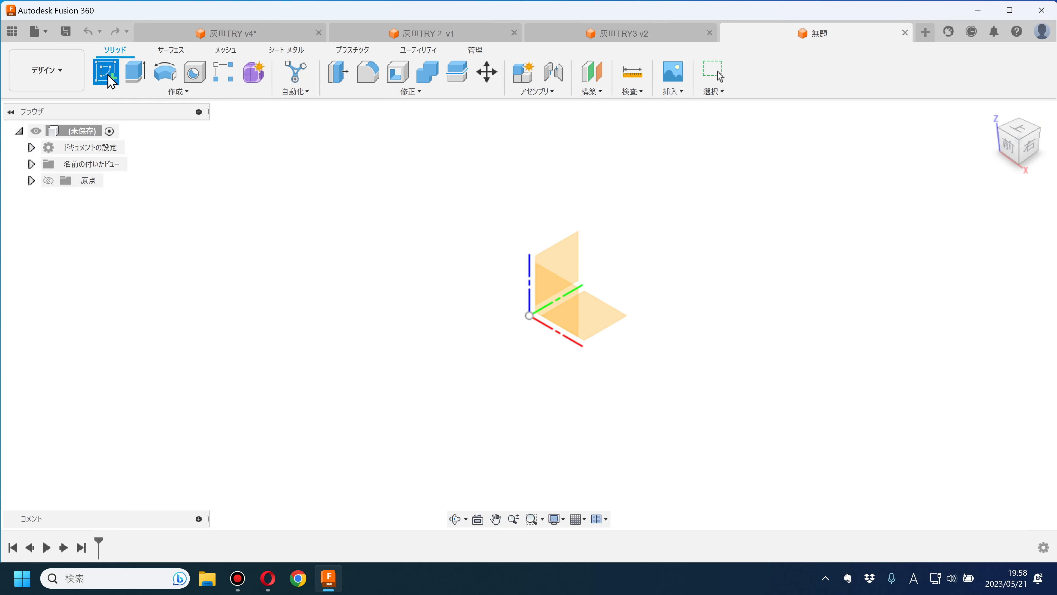
left_click(607, 326)
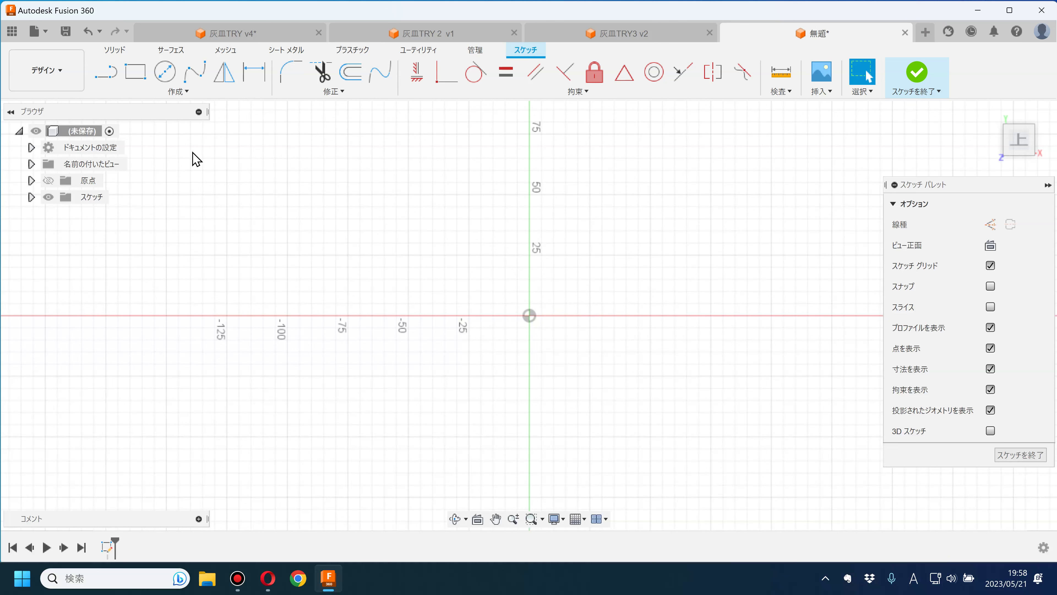
left_click(168, 75)
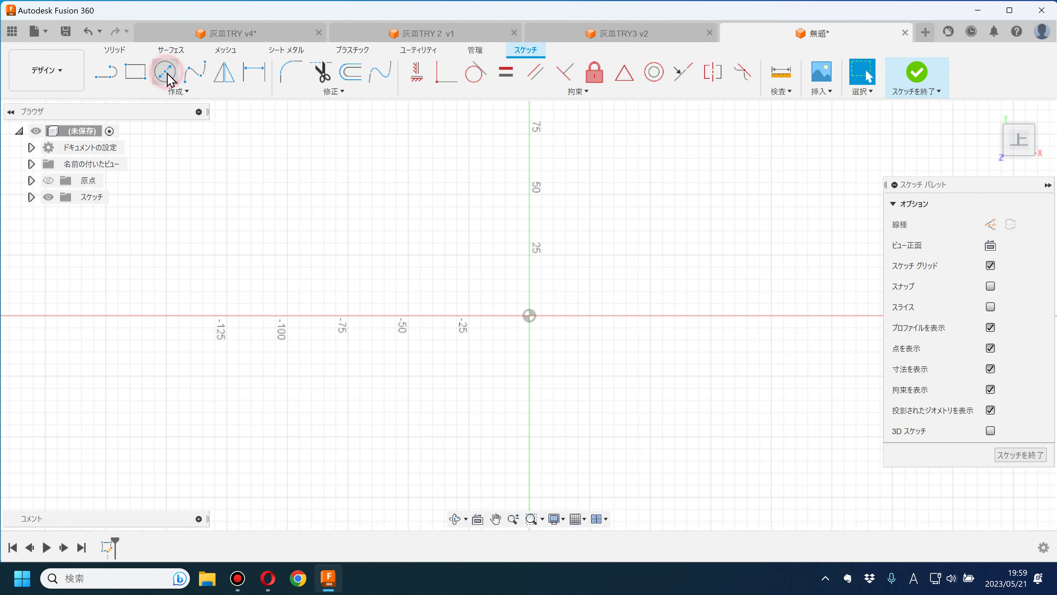
left_click(530, 315)
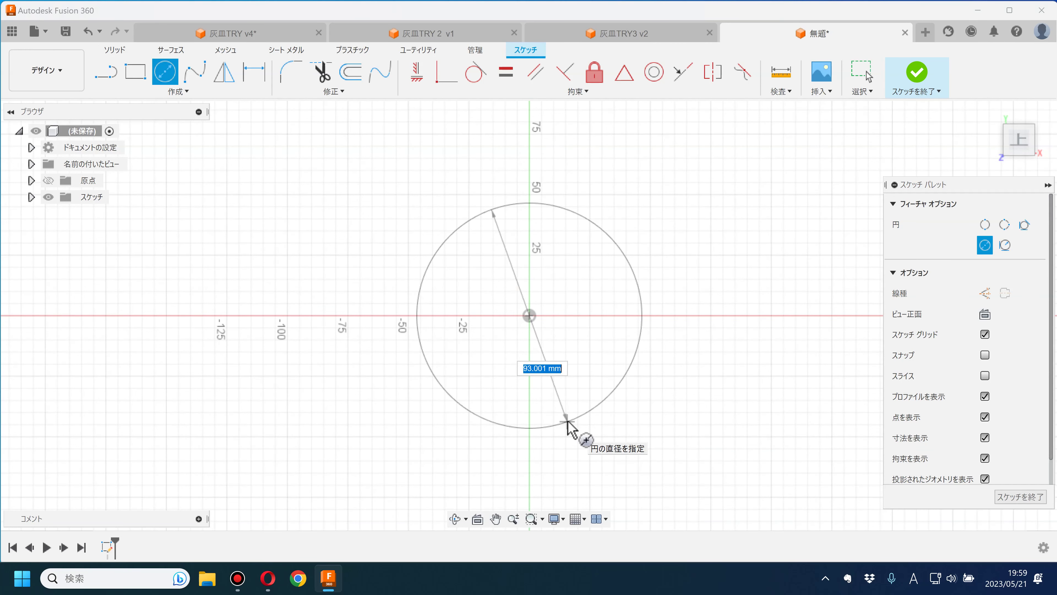
type("100")
key("Return")
key("Escape")
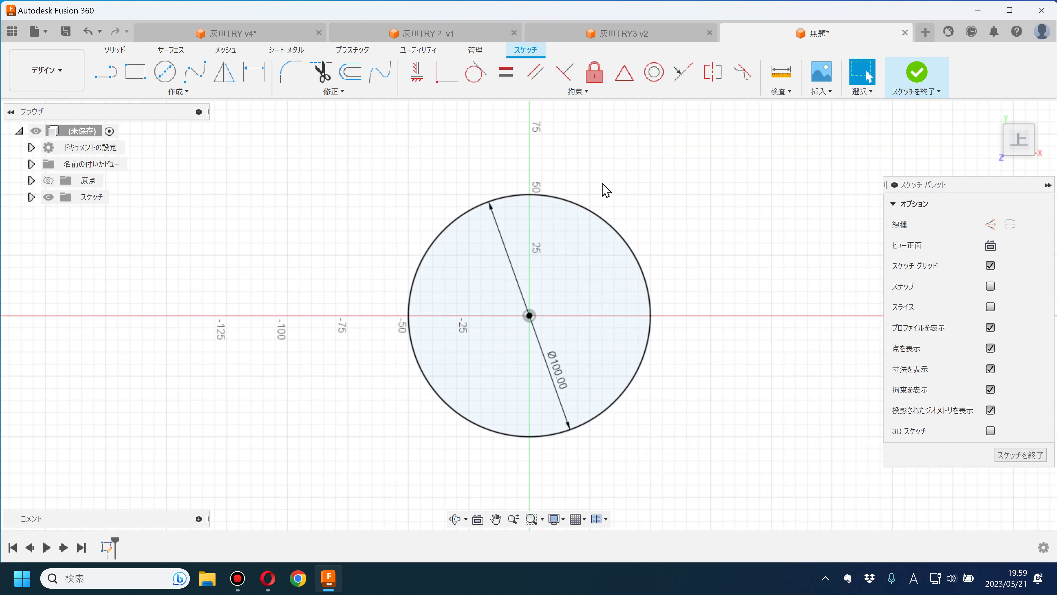
left_click(918, 79)
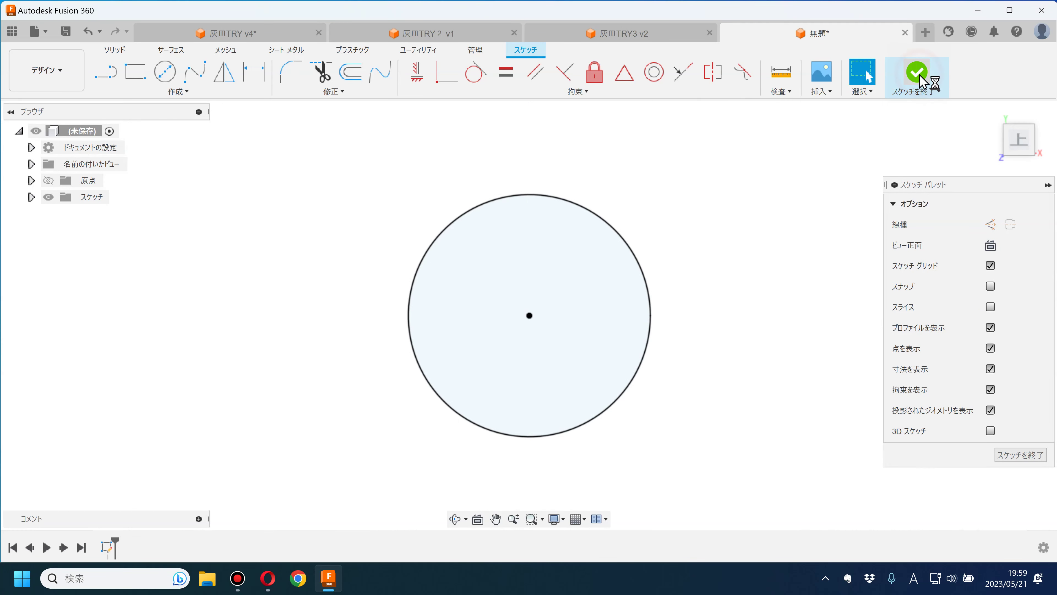
mouse_move(720, 245)
middle_mouse_down("shift")
mouse_move(687, 274)
mouse_move(684, 249)
mouse_move(659, 262)
middle_mouse_up("shift")
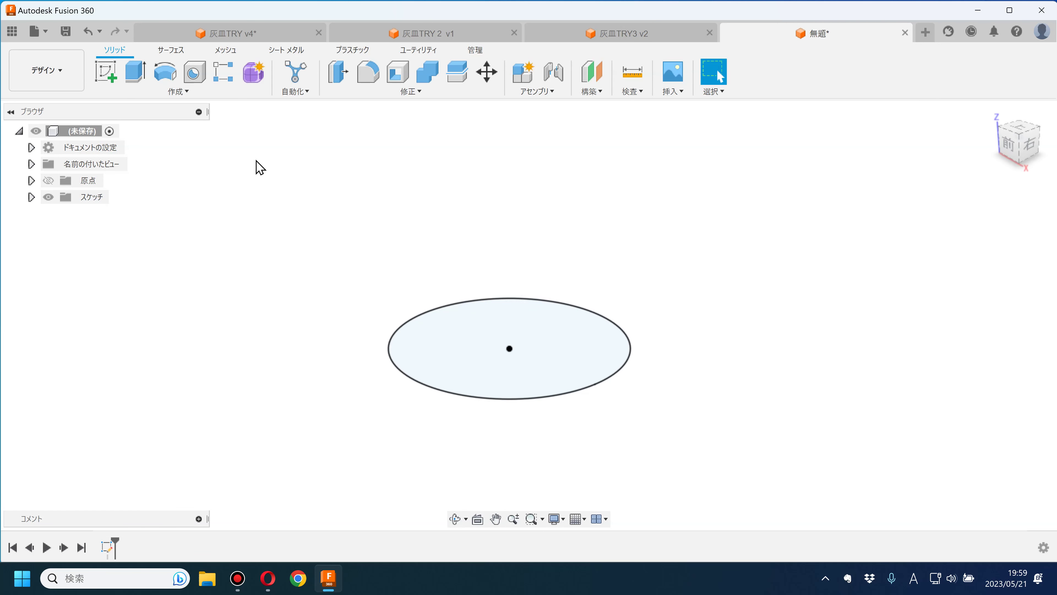
- Extrude the circle 20 mm upward with a 17.9° outward taper as a new body
left_click(136, 74)
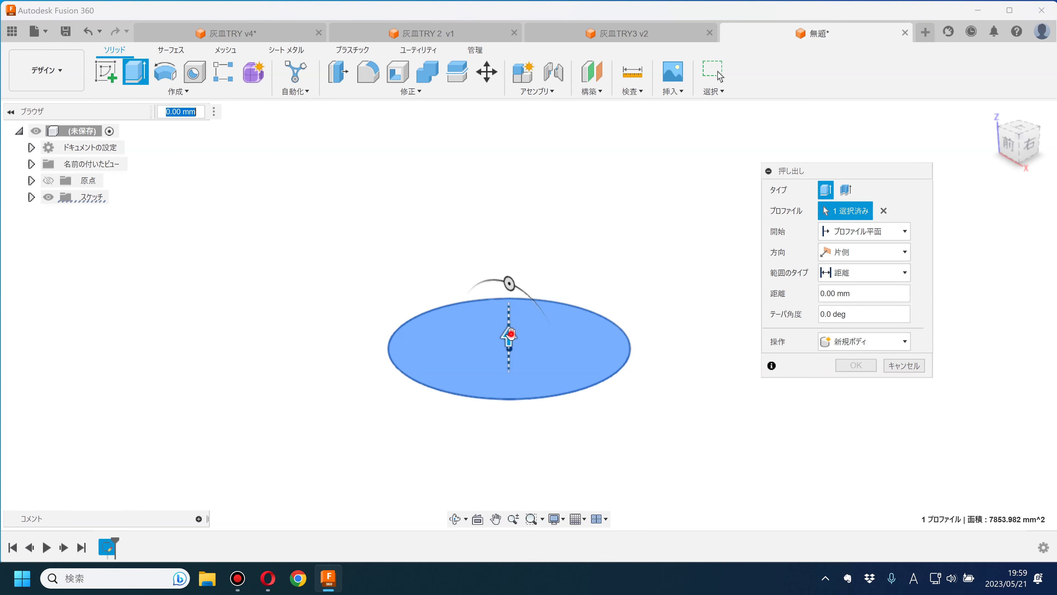
left_click_drag(508, 337, 515, 271)
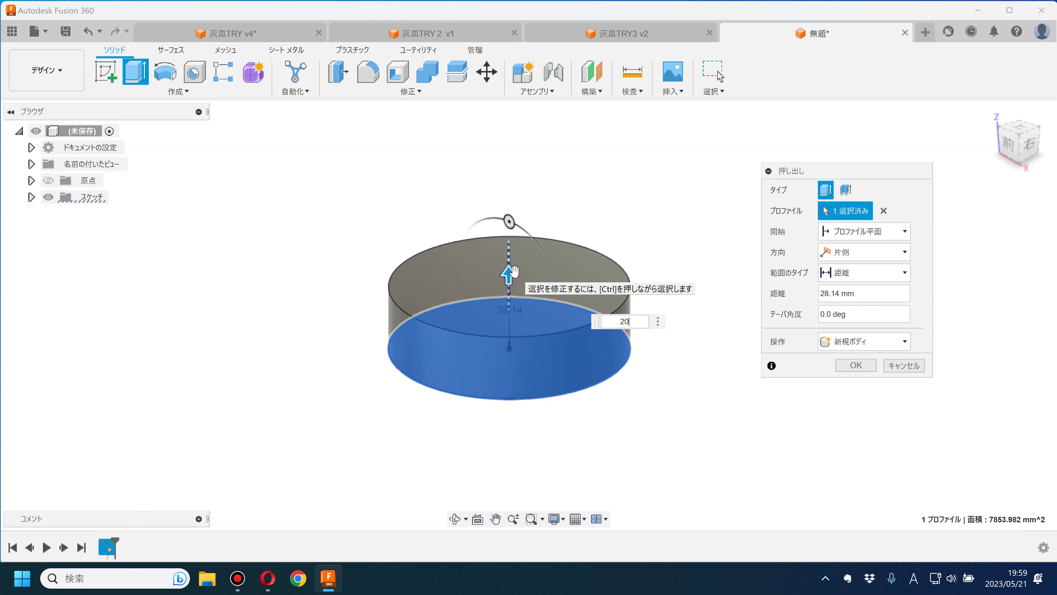
middle_click_drag(515, 279, 506, 216, "shift")
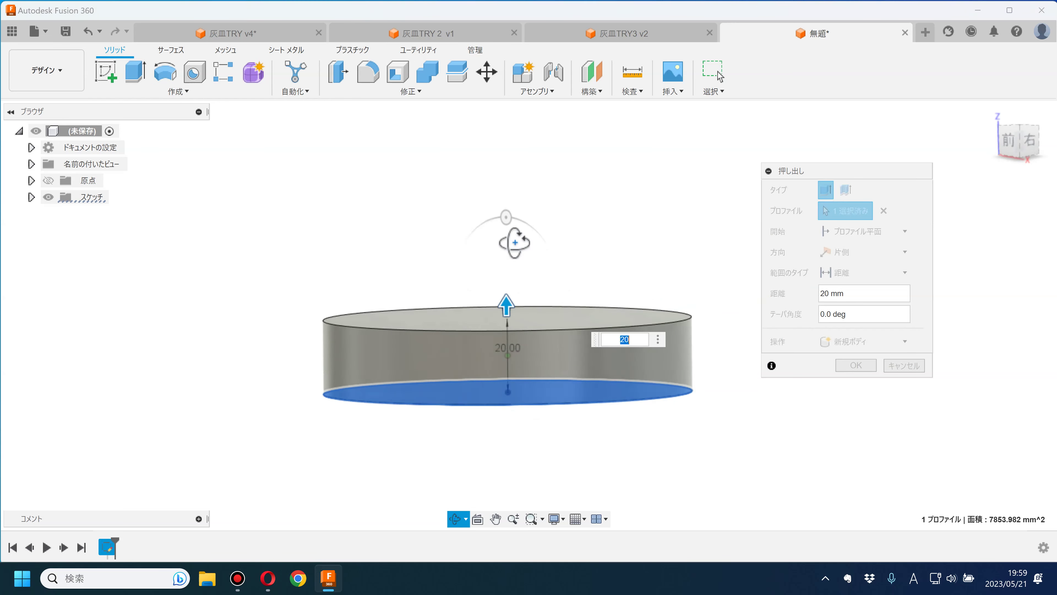
left_click_drag(506, 217, 492, 219)
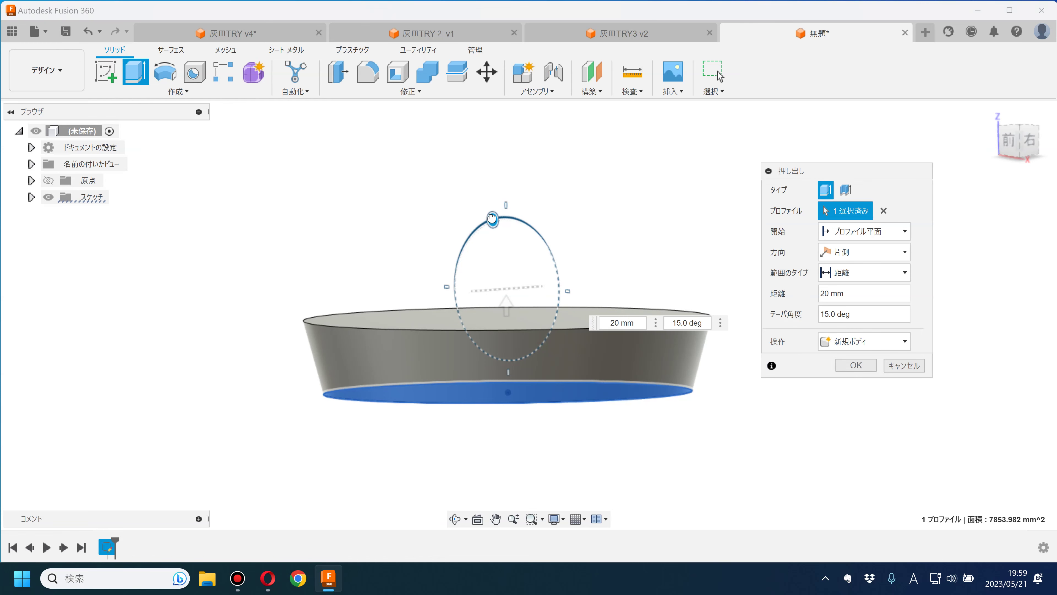
left_click_drag(492, 218, 489, 216)
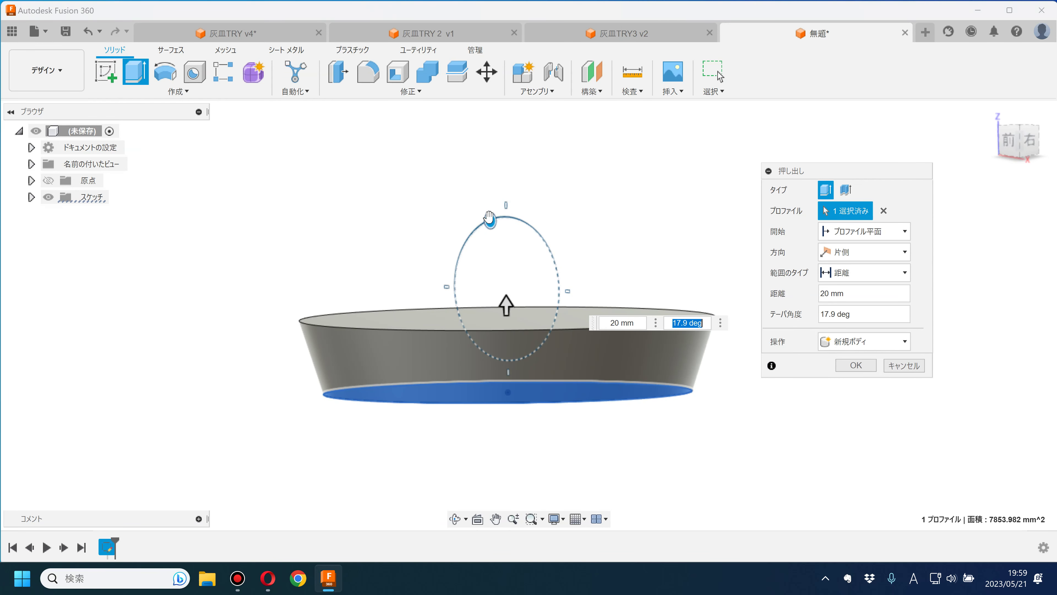
key("Return")
mouse_move(486, 224)
middle_mouse_down("shift")
mouse_move(475, 239)
mouse_move(482, 130)
mouse_move(470, 219)
mouse_move(392, 246)
mouse_move(361, 236)
mouse_move(356, 208)
middle_mouse_up("shift")
left_click(399, 82)
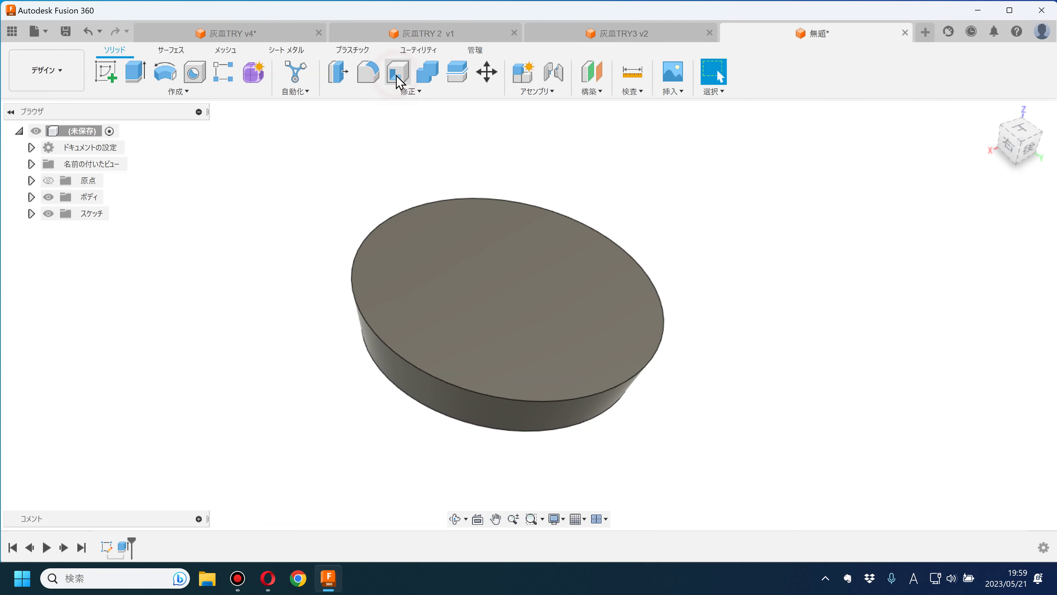
- Shell the tapered body to 20 mm inside thickness with top and bottom faces removed
left_click(490, 288)
mouse_move(489, 287)
middle_mouse_down("shift")
mouse_move(484, 208)
mouse_move(471, 358)
middle_mouse_up("shift")
left_click(452, 361)
type("0")
key("BackSpace")
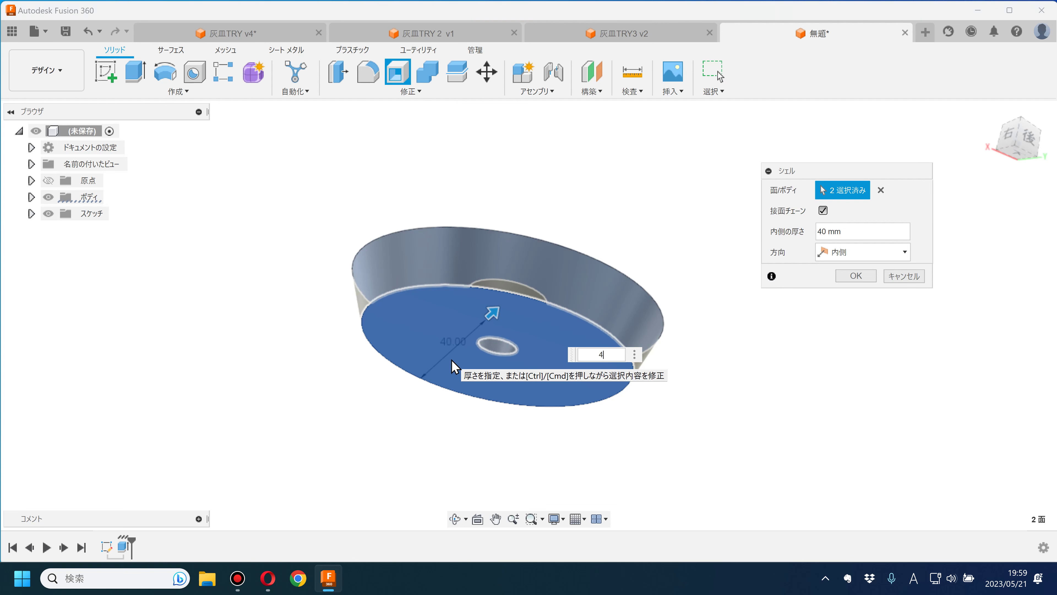
type("20")
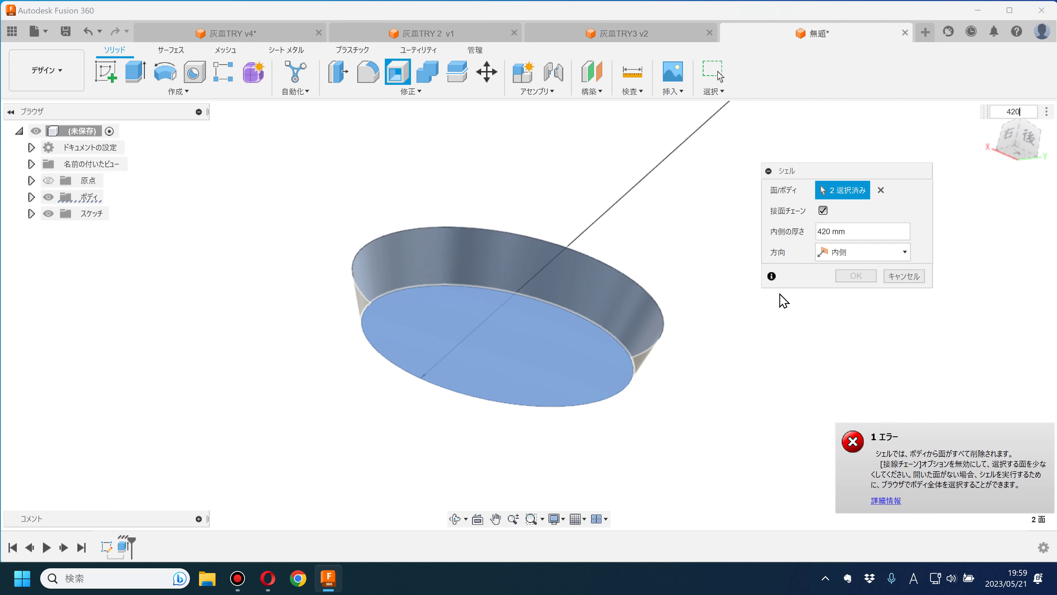
left_click_drag(856, 231, 795, 233)
type("20")
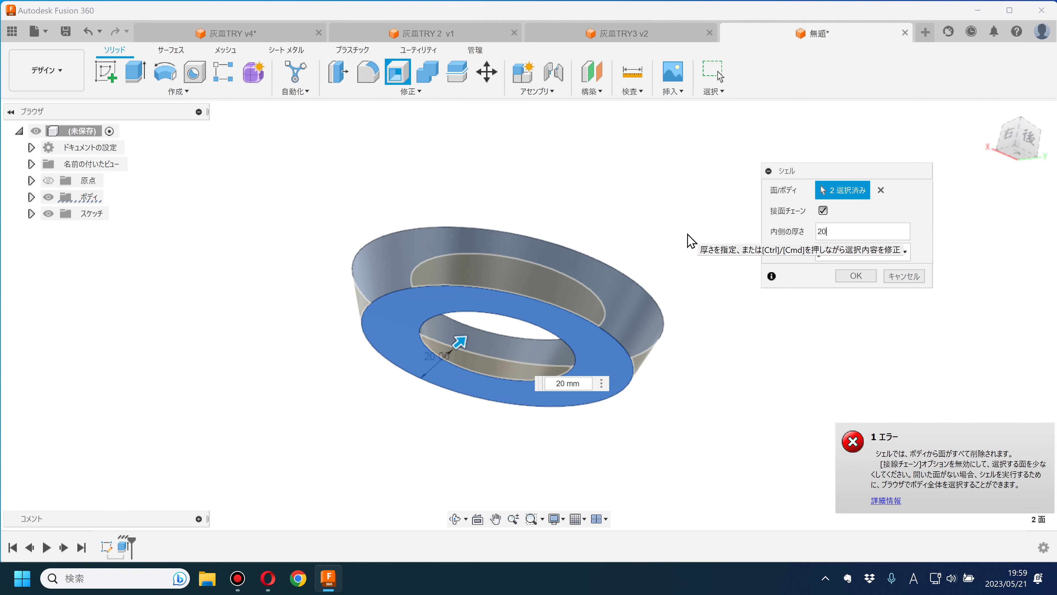
key("Return")
middle_click_drag(562, 255, 431, 255, "shift")
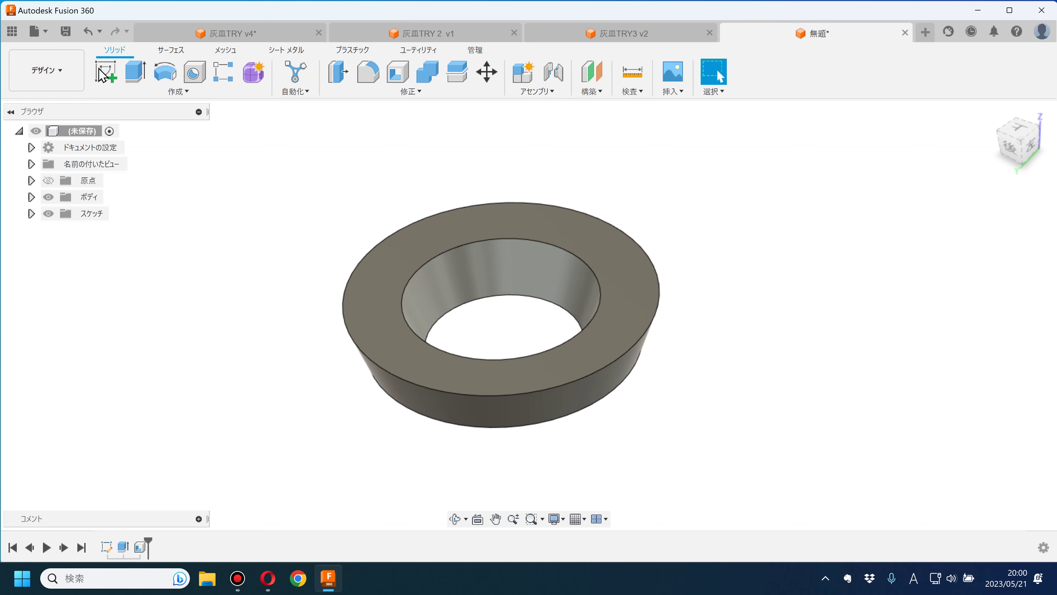
left_click(240, 31)
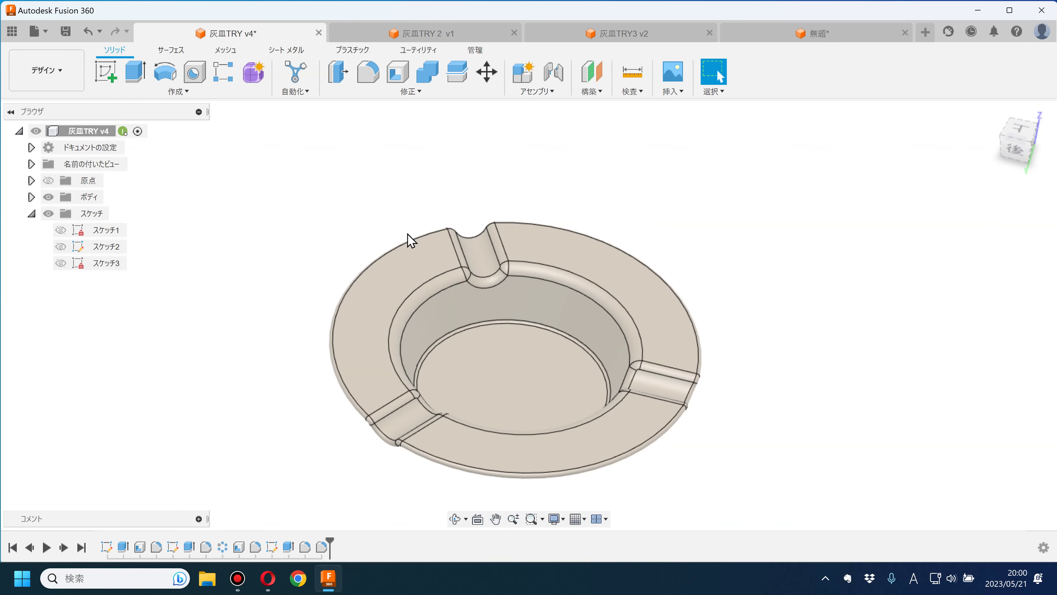
scroll(409, 238, "up", 3)
left_click(479, 255)
mouse_move(479, 255)
middle_mouse_down("shift")
mouse_move(375, 212)
mouse_move(225, 290)
middle_mouse_up("shift")
left_click(431, 229)
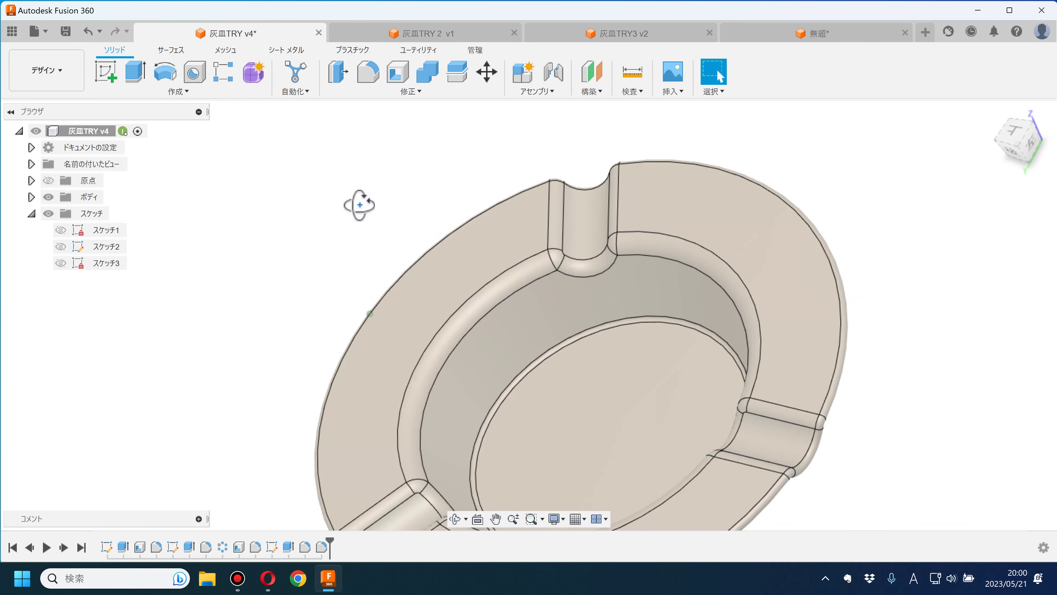
left_click(992, 111)
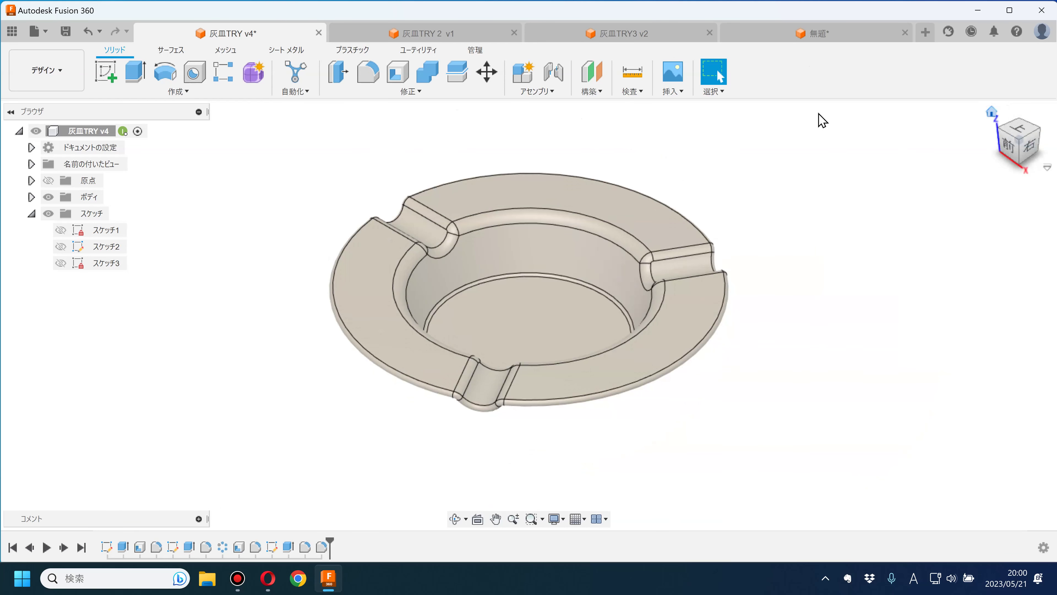
left_click(815, 33)
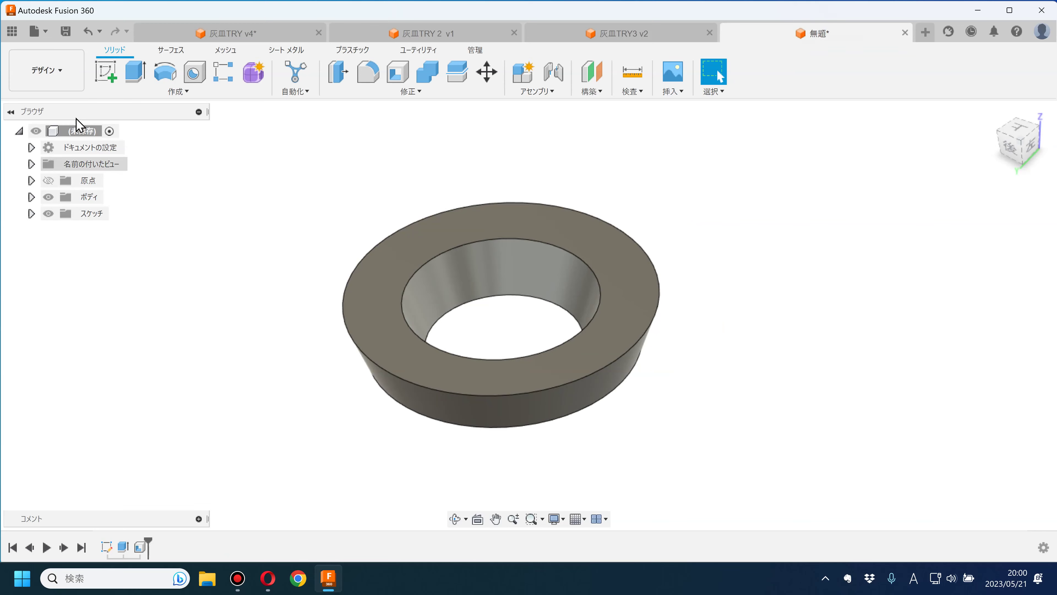
left_click(105, 72)
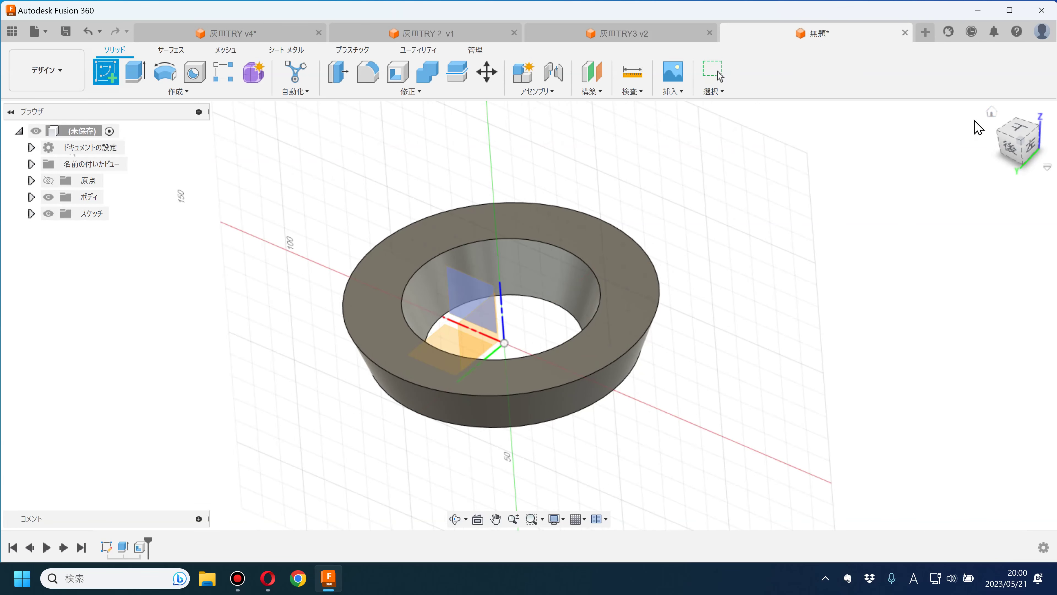
- On the vertical plane, sketch a vertical line from the origin to above the rim
left_click(992, 111)
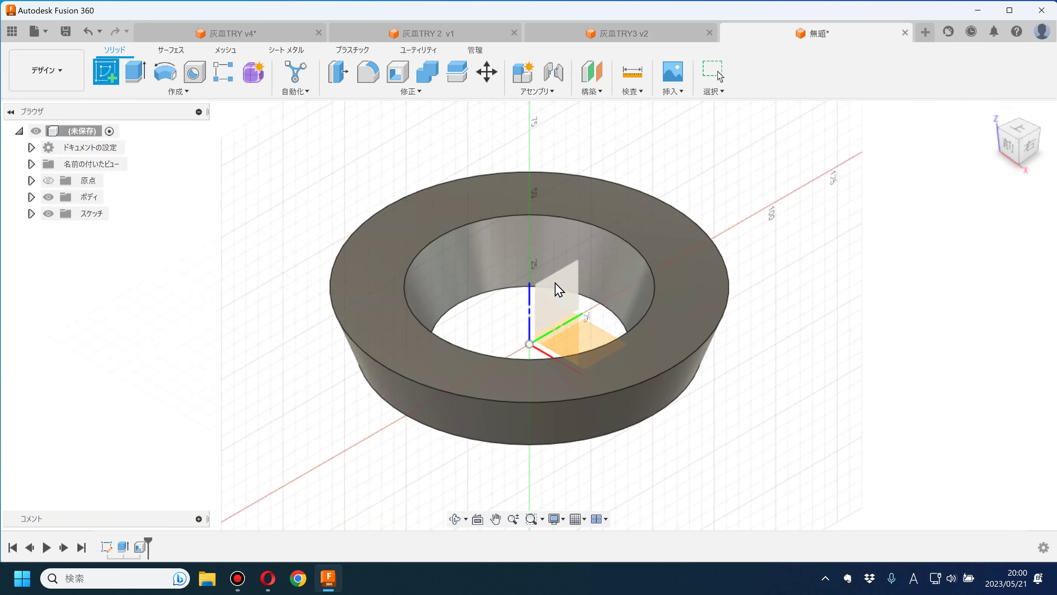
left_click(560, 277)
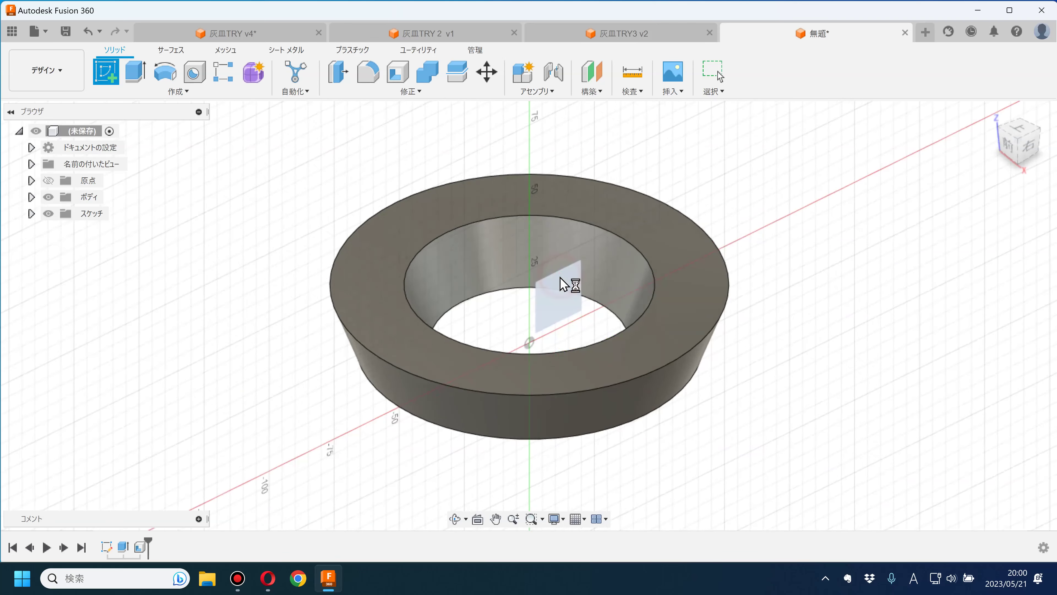
middle_click_drag(559, 212, 491, 276)
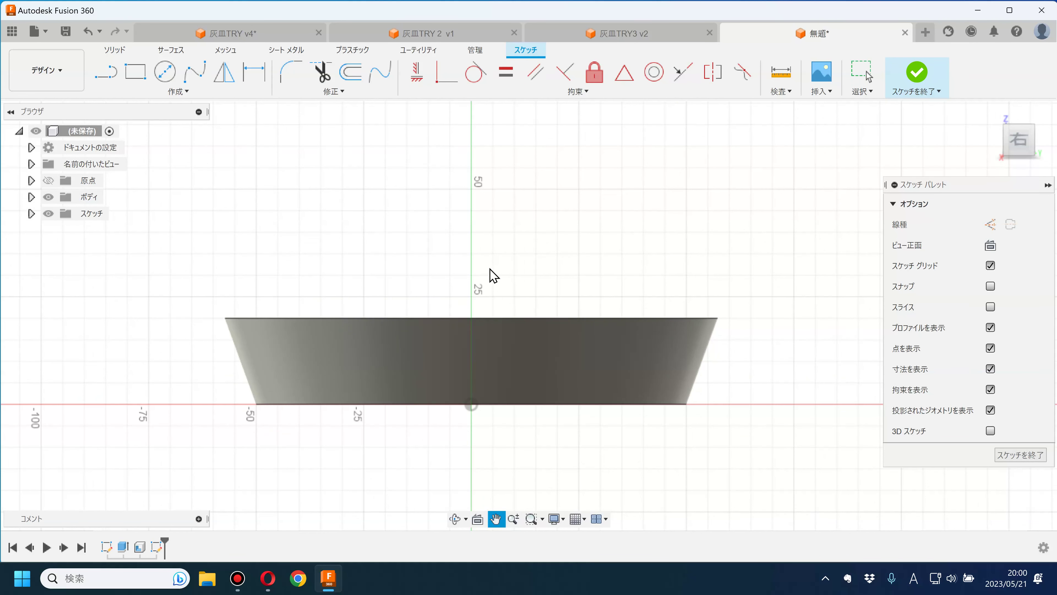
left_click(105, 71)
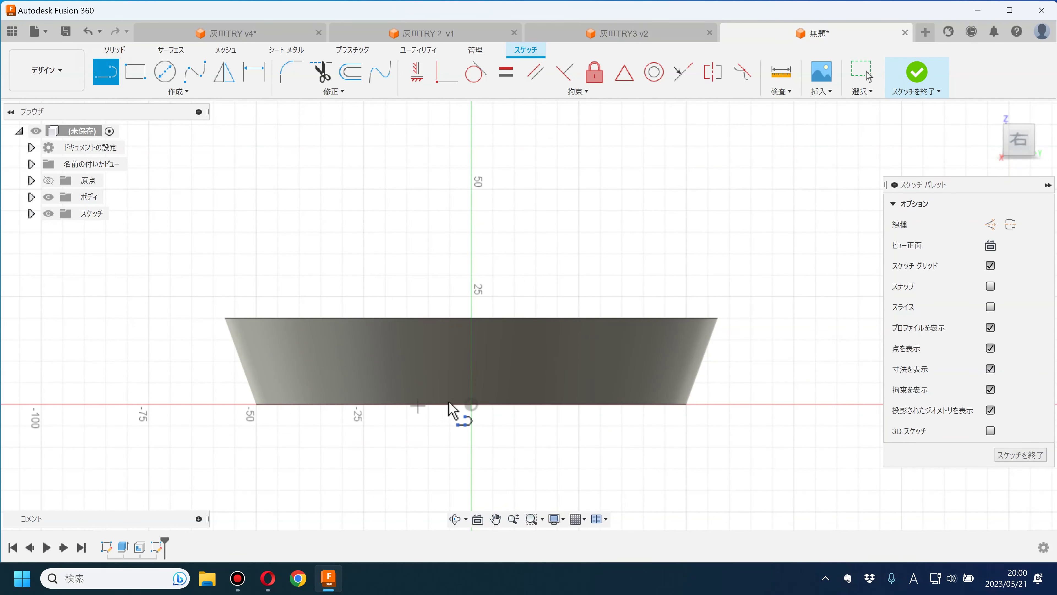
left_click(470, 403)
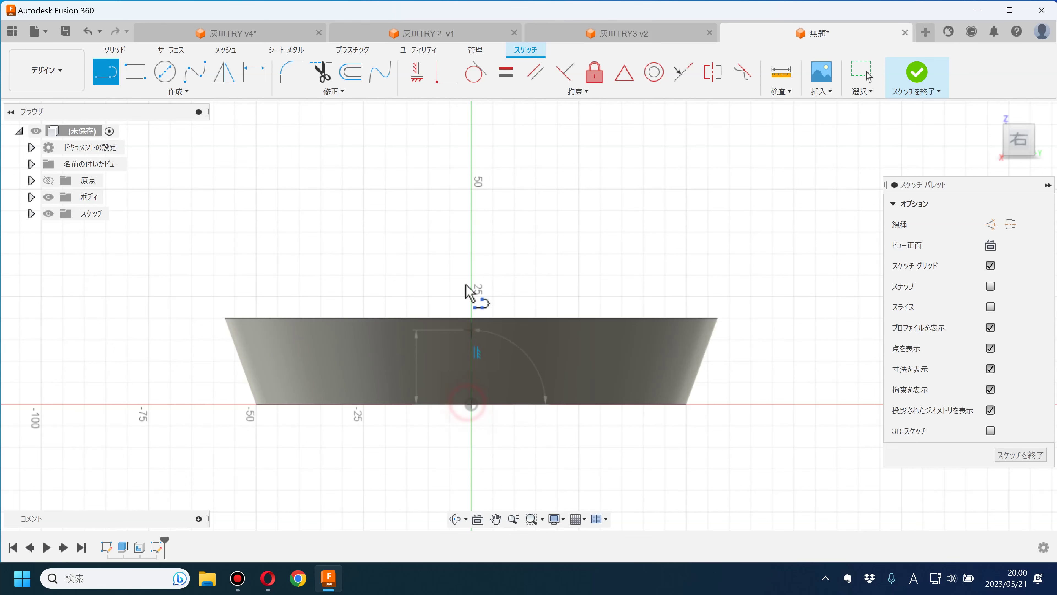
left_click(470, 203)
key("Escape")
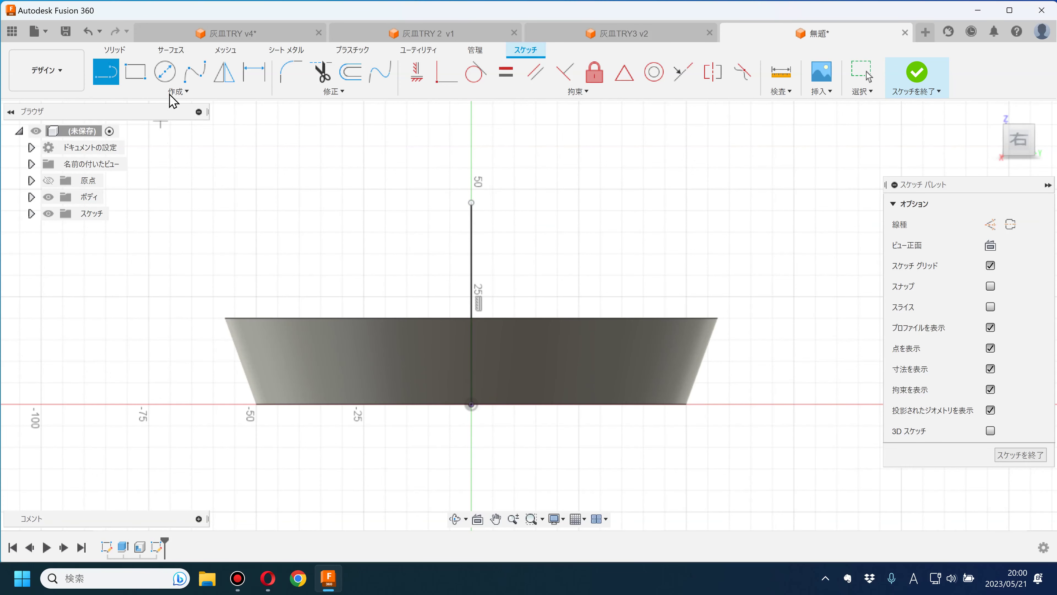
- Add a circle centred on the line, make the line construction, and finish the sketch
left_click(165, 71)
scroll(415, 271, "up", 5)
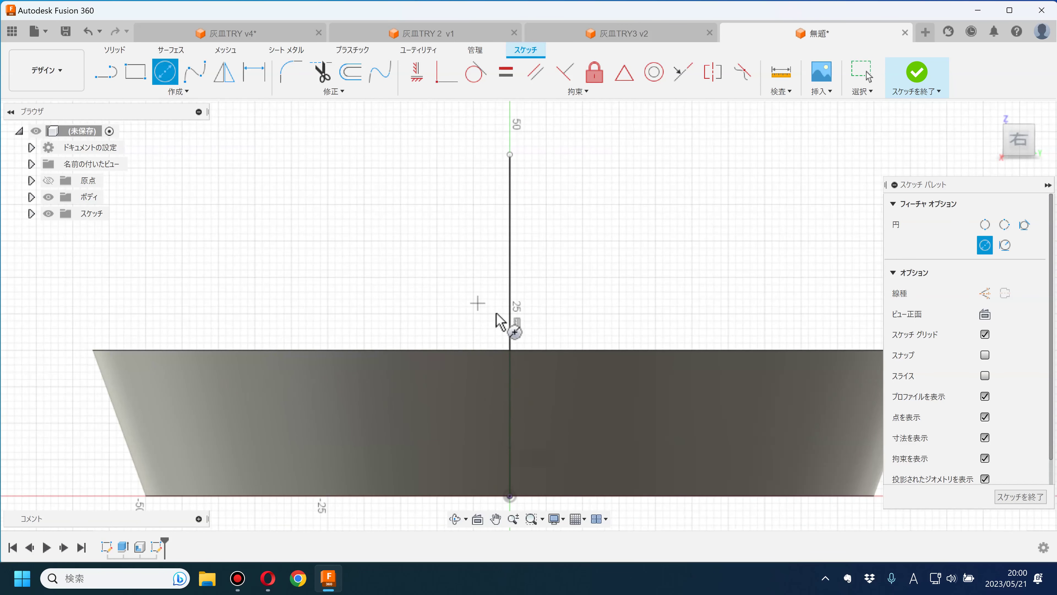
left_click(509, 333)
left_click(531, 379)
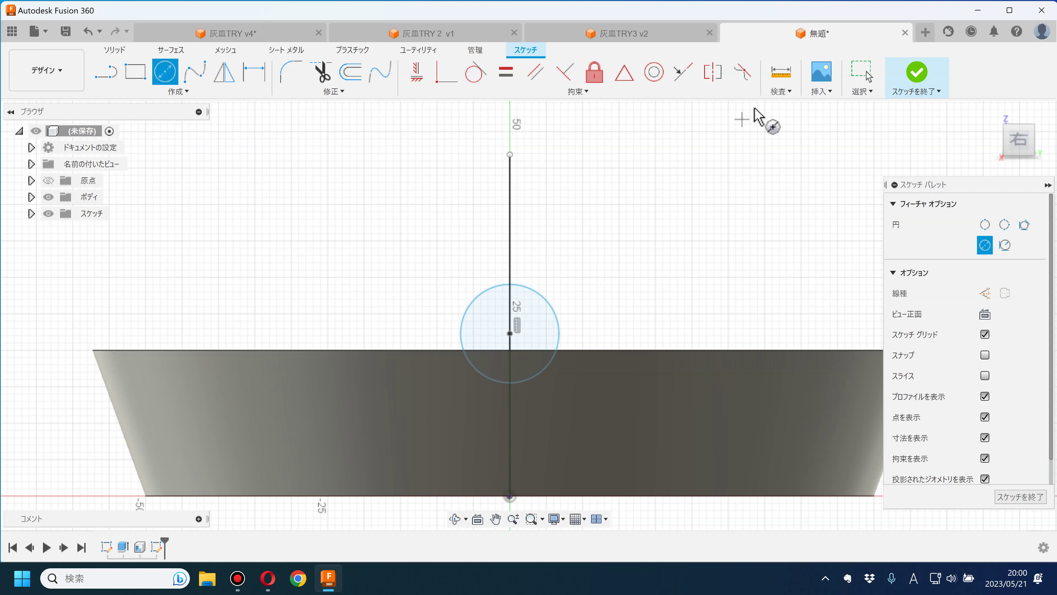
left_click(862, 71)
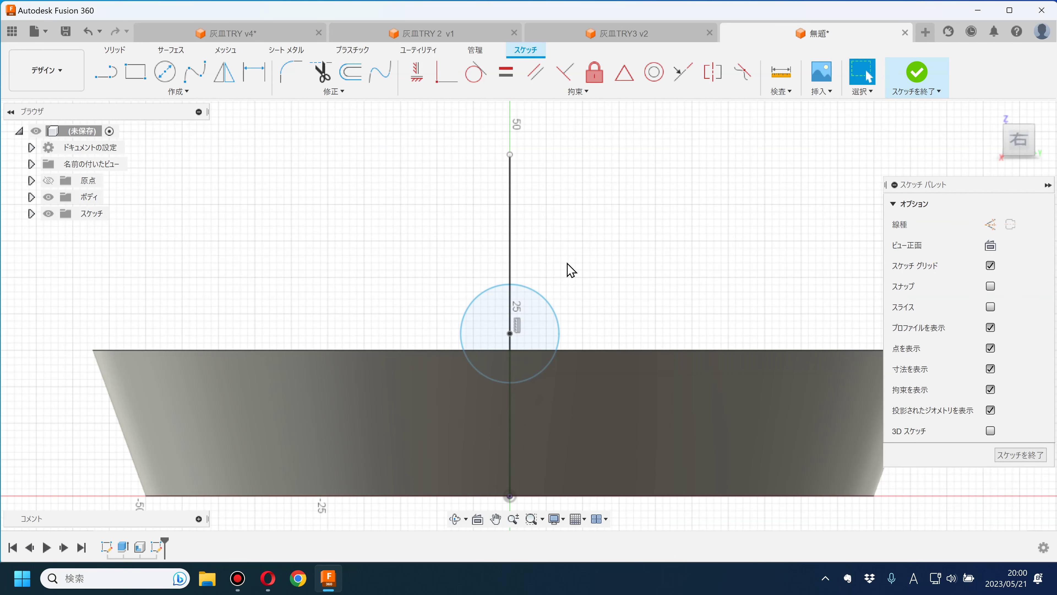
left_click(510, 223)
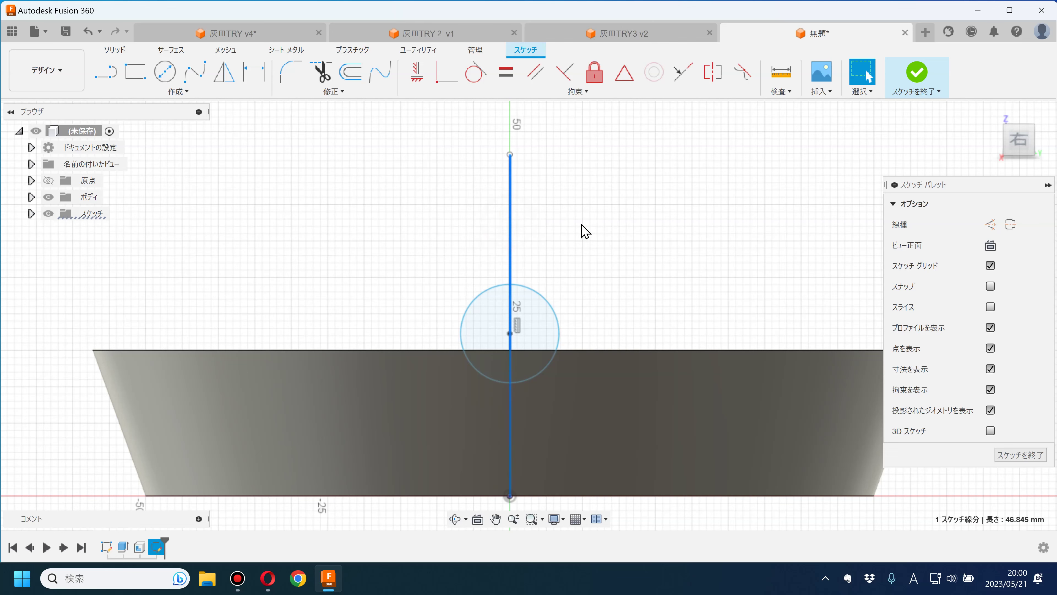
left_click(991, 225)
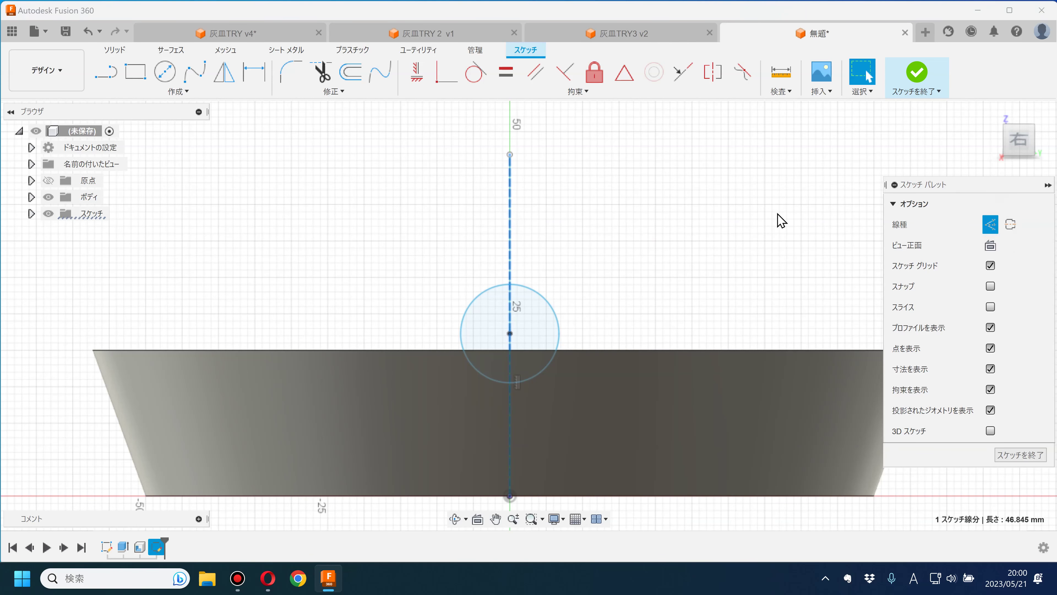
left_click(631, 234)
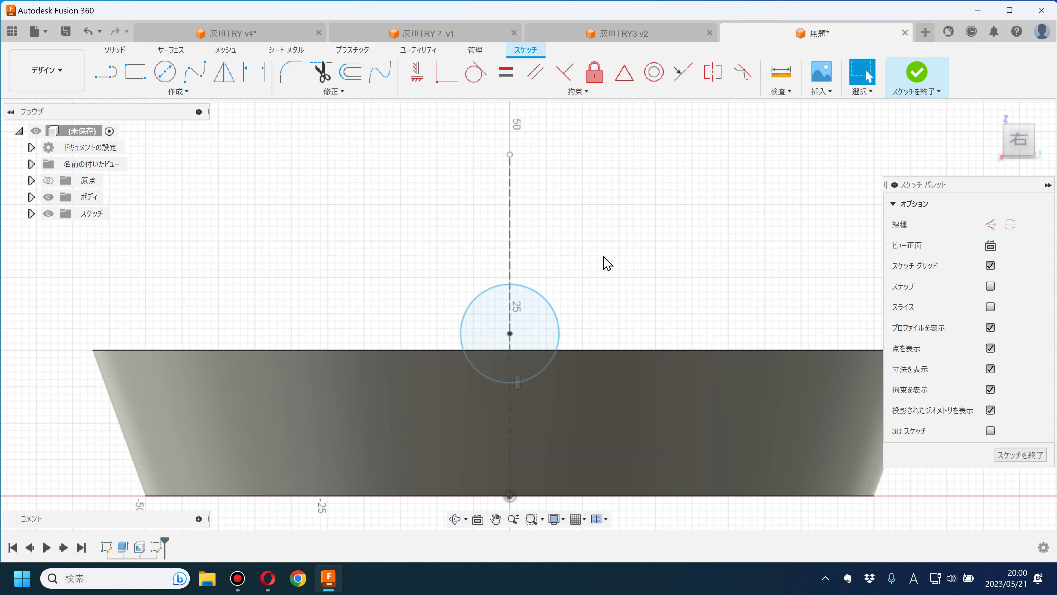
middle_click_drag(608, 264, 632, 276, "shift")
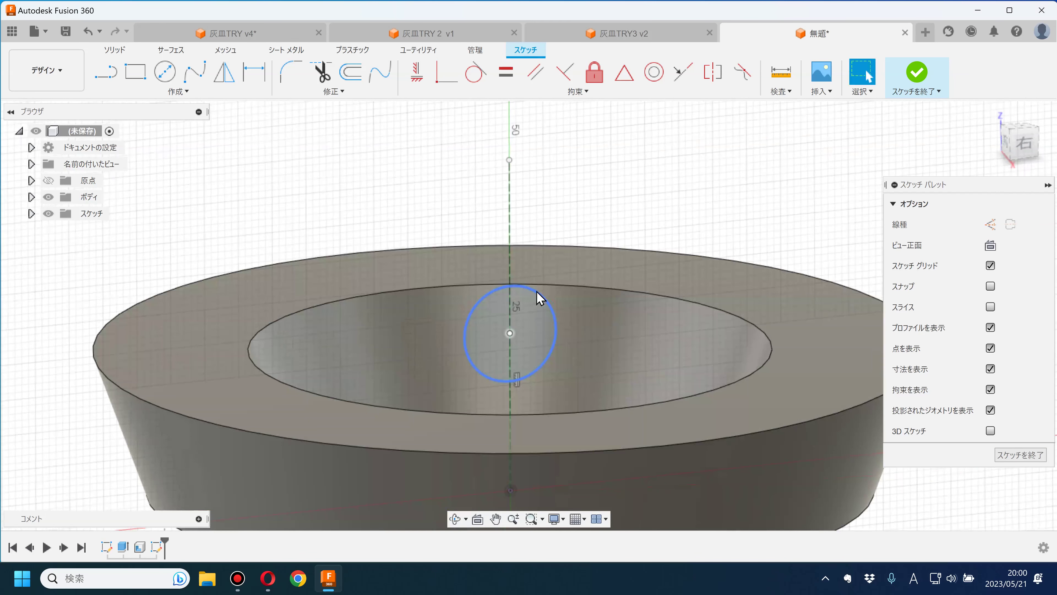
left_click(918, 73)
left_click(136, 79)
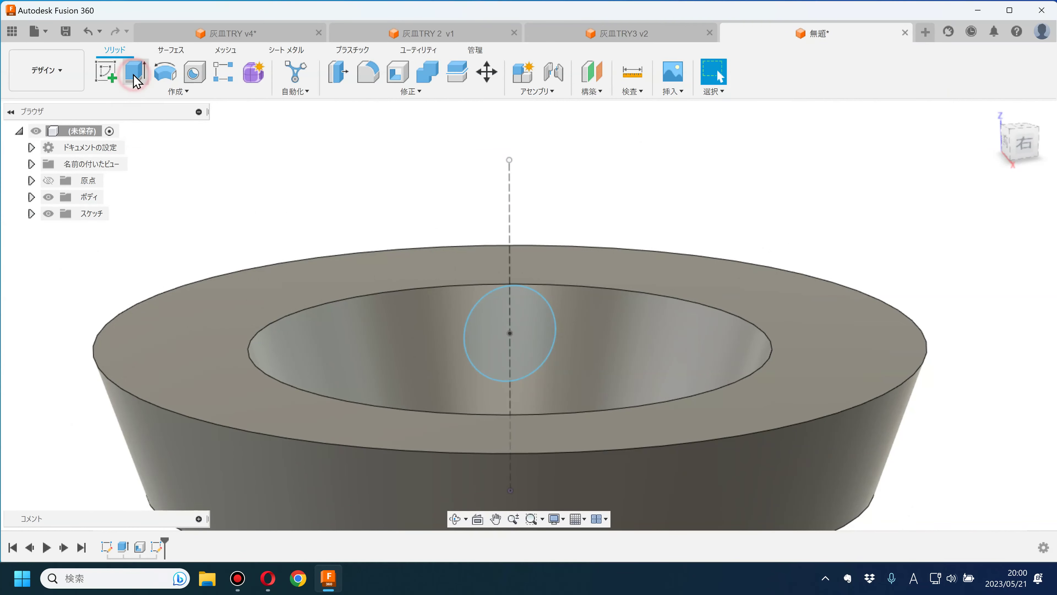
- Extrude the small circle as a cut through the rim to form a groove
left_click_drag(514, 338, 245, 234)
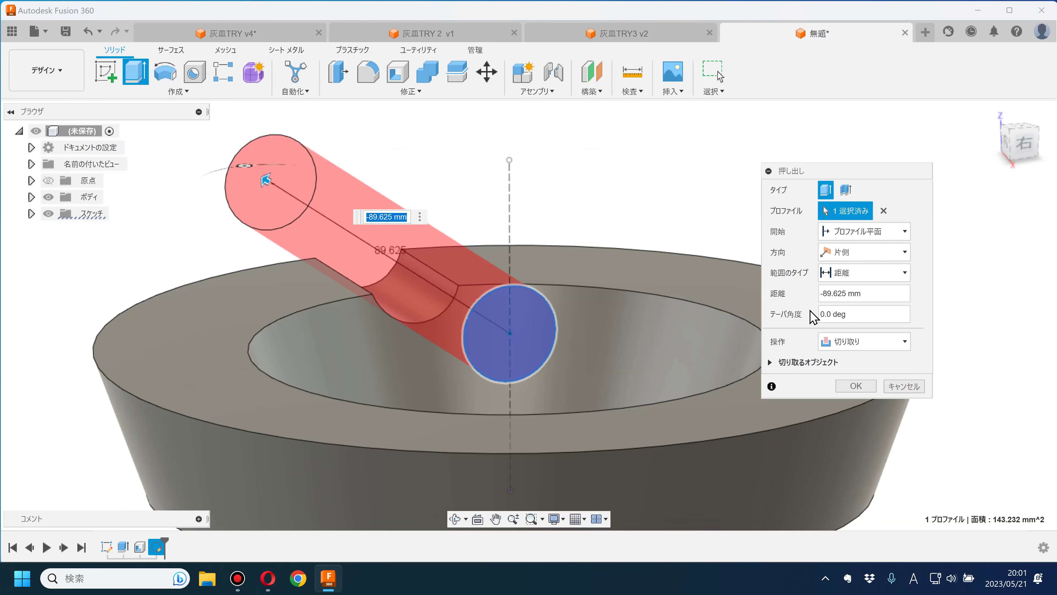
left_click(855, 388)
scroll(652, 200, "down", 3)
middle_click_drag(585, 218, 601, 217, "shift")
key("Escape")
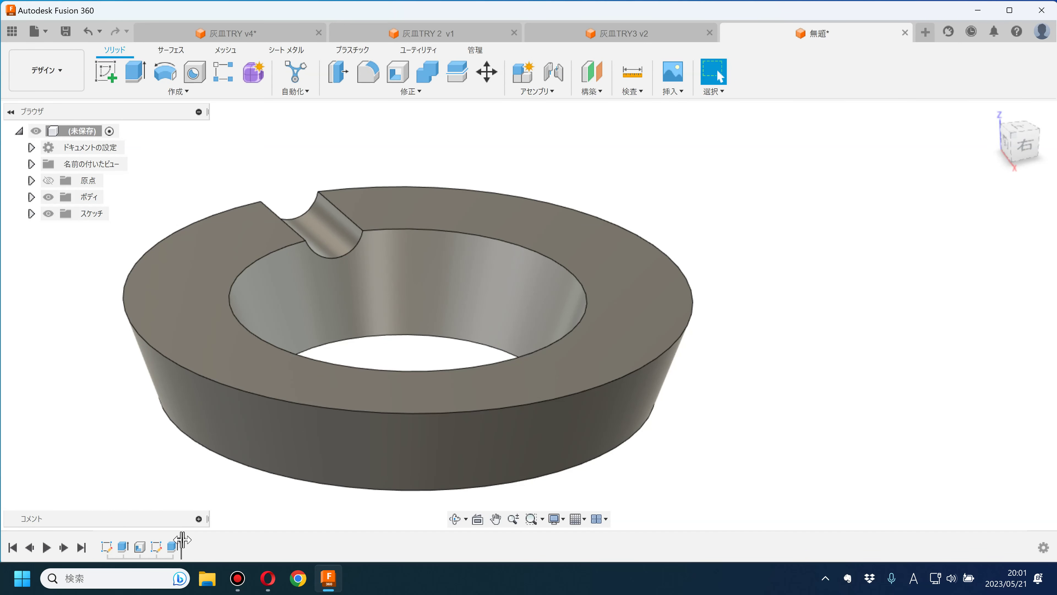
- Roll the timeline back to after Shell1 and fillet the ring's inner top edge 3 mm
left_click_drag(182, 540, 144, 540)
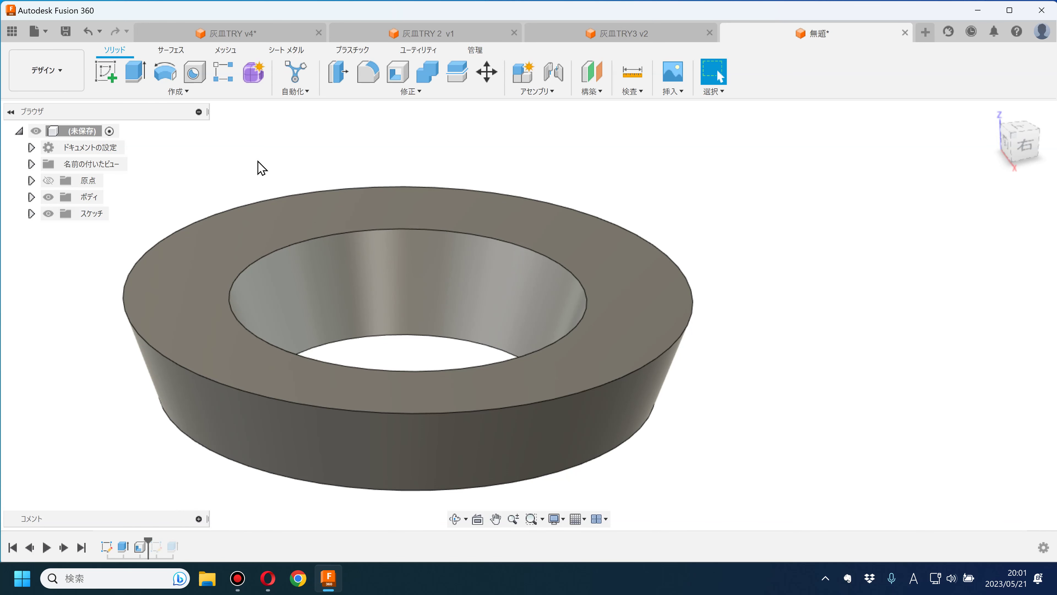
left_click(368, 72)
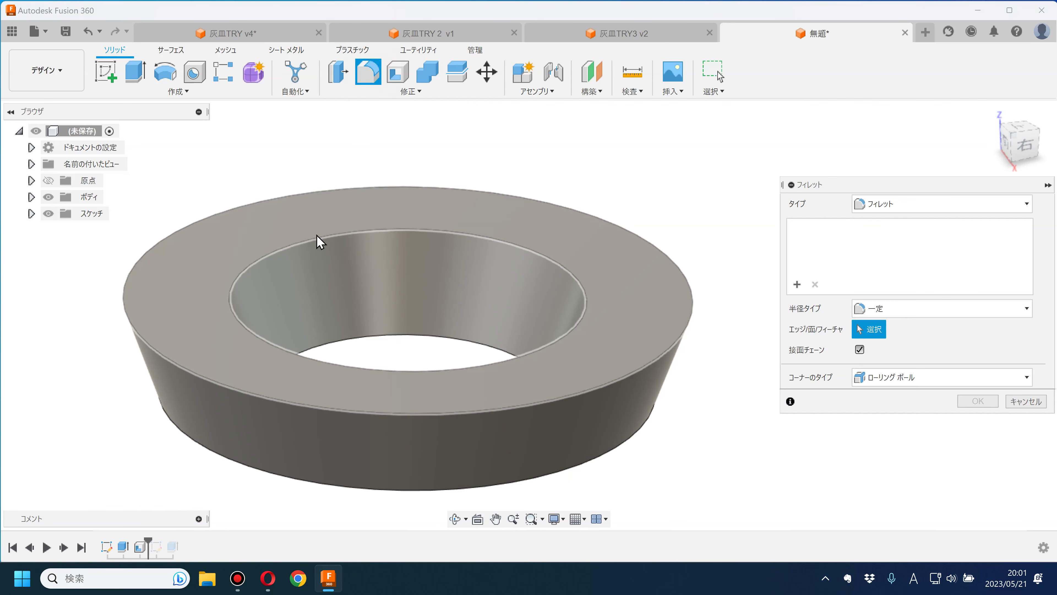
left_click(314, 239)
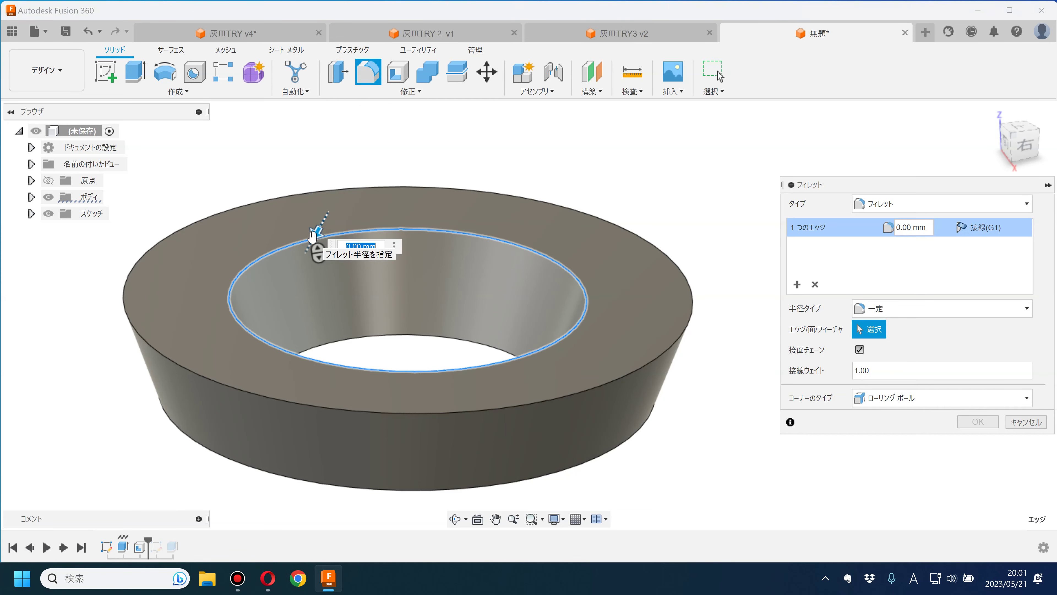
type("3")
key("Return")
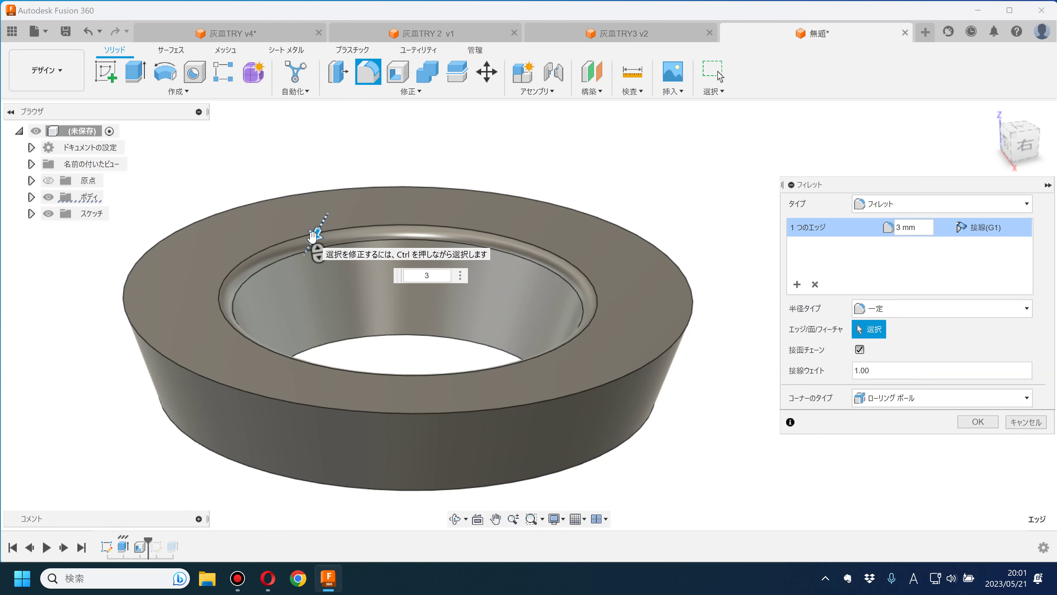
key("Return")
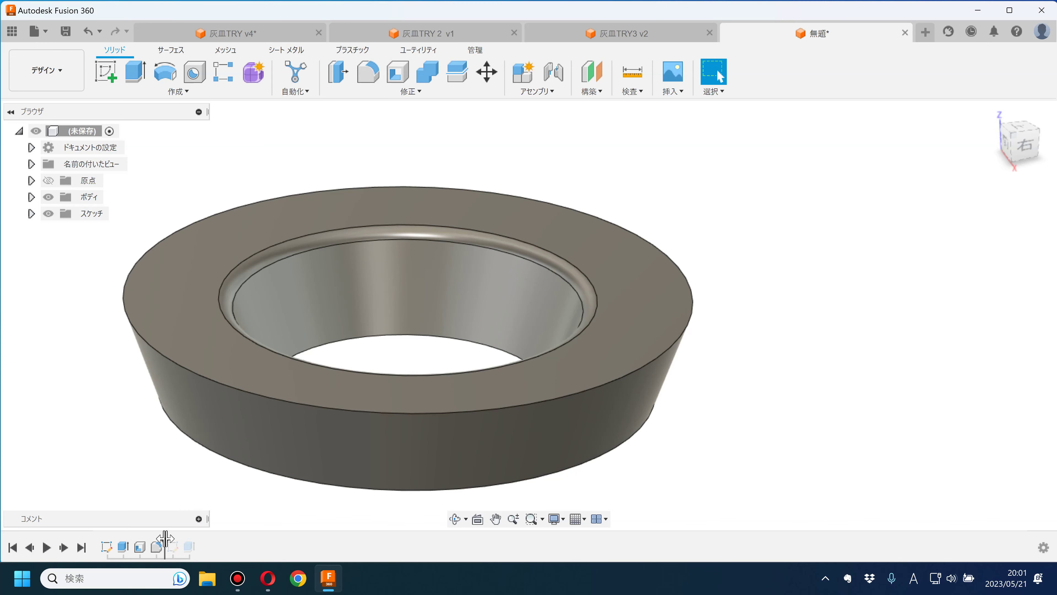
- Roll the timeline to the end and fillet the groove's edges with a 1 mm radius
left_click_drag(162, 541, 199, 545)
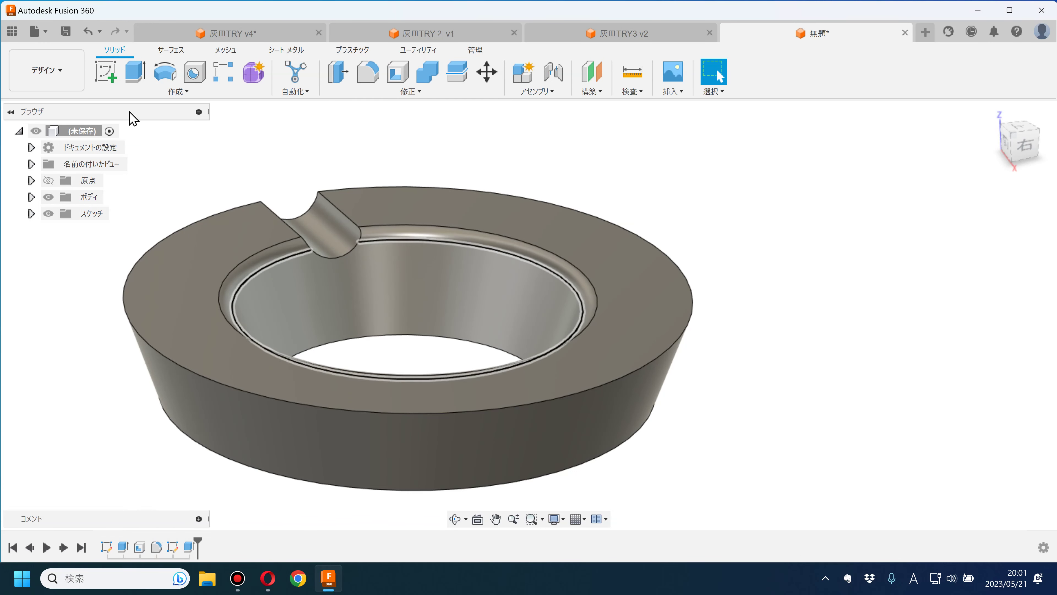
middle_click_drag(208, 201, 271, 263)
left_click(368, 71)
left_click(403, 275)
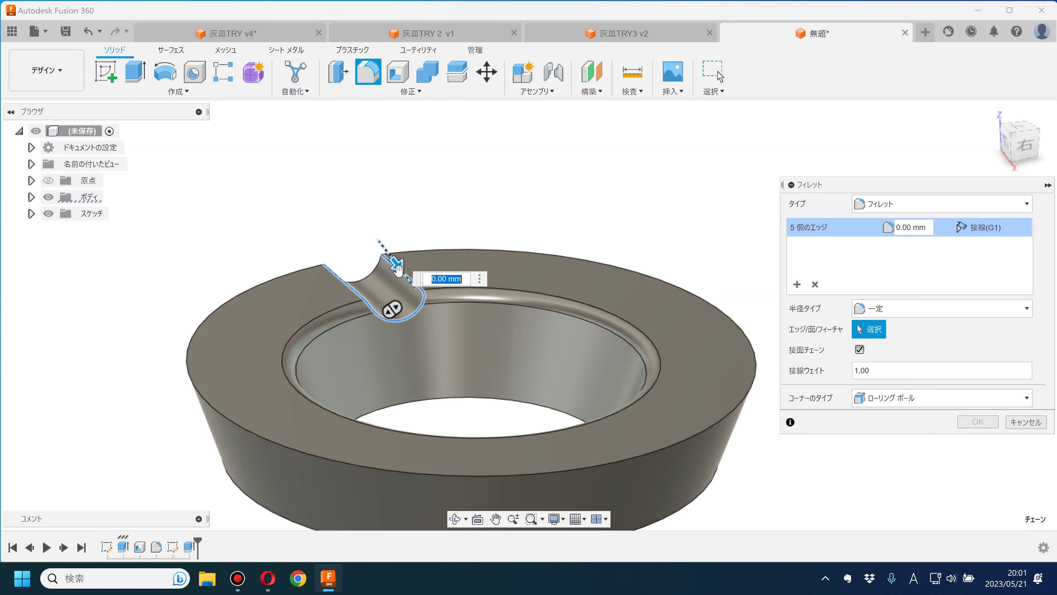
type("1")
key("Return")
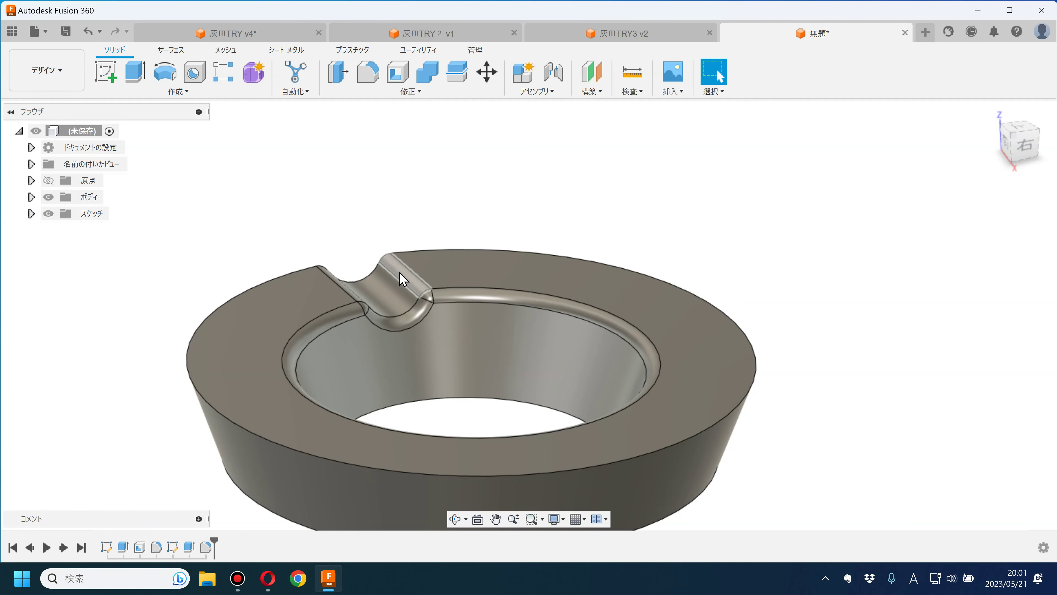
- Change the inner edge fillet radius to 4 mm
double_click(157, 547)
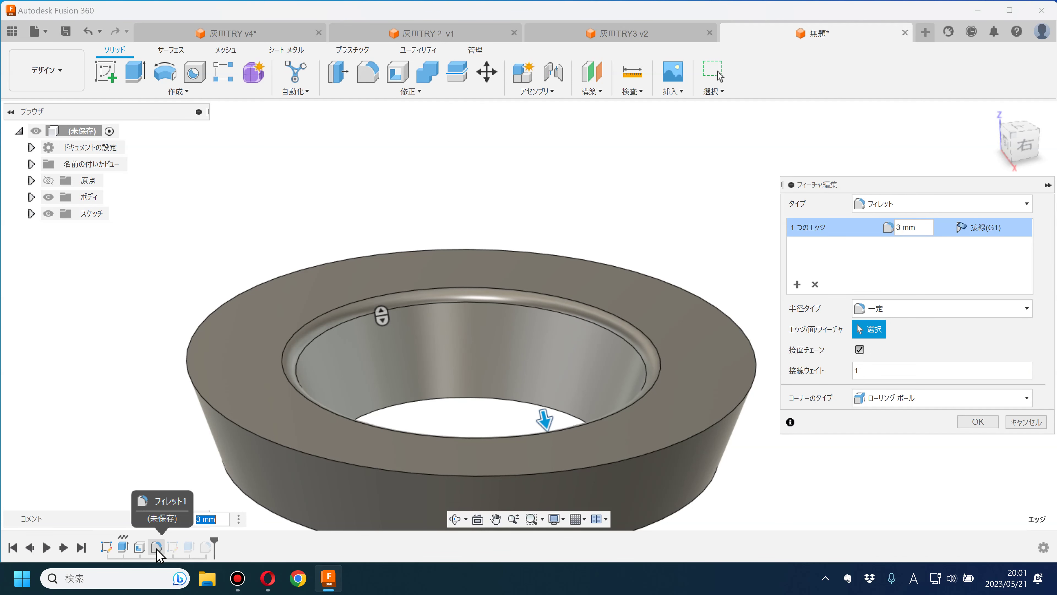
left_click(898, 227)
type("4")
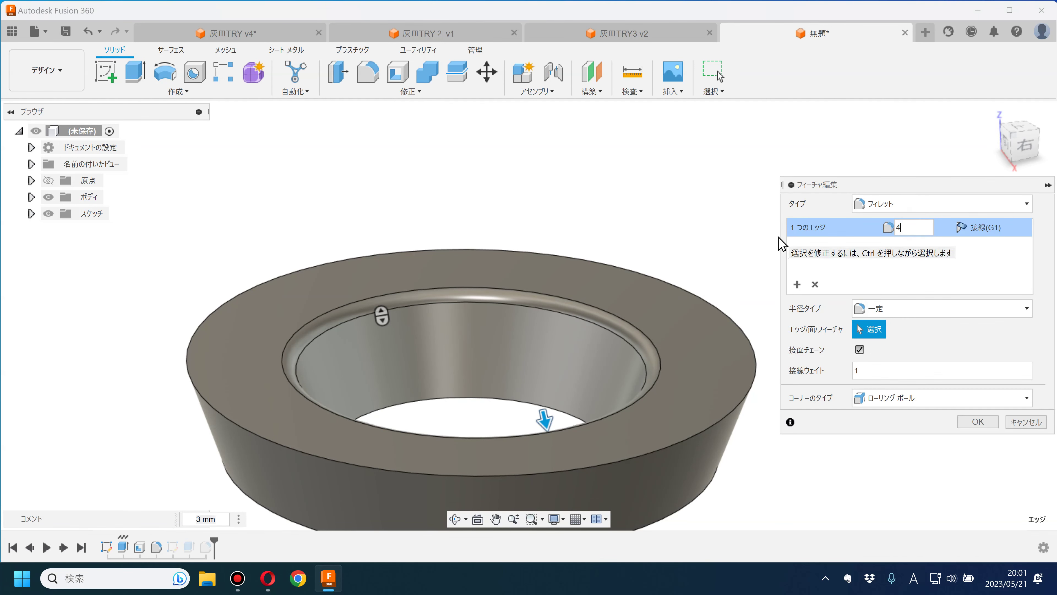
key("Return")
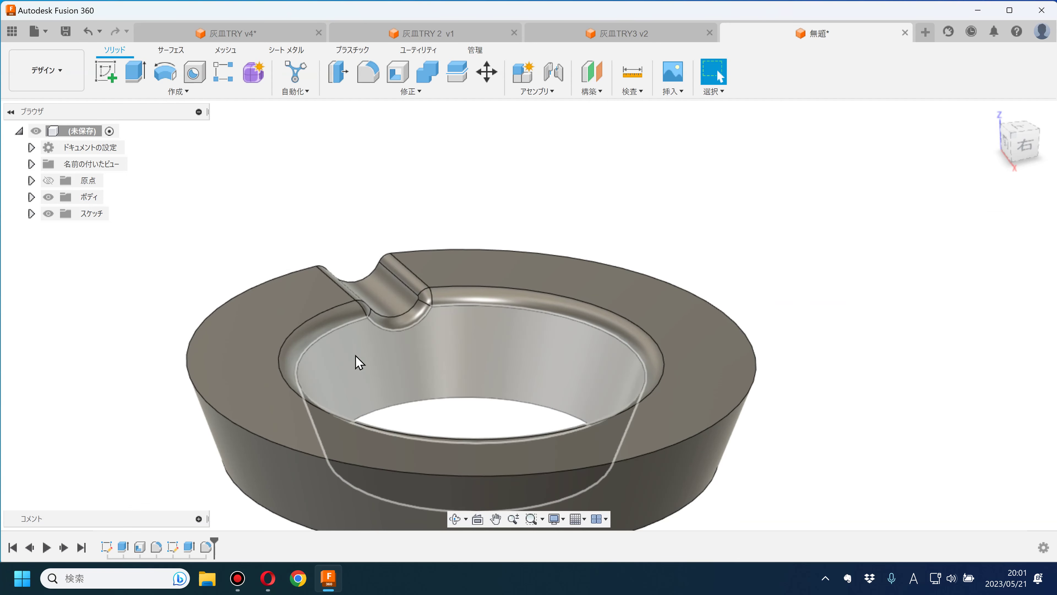
scroll(219, 481, "up", 2)
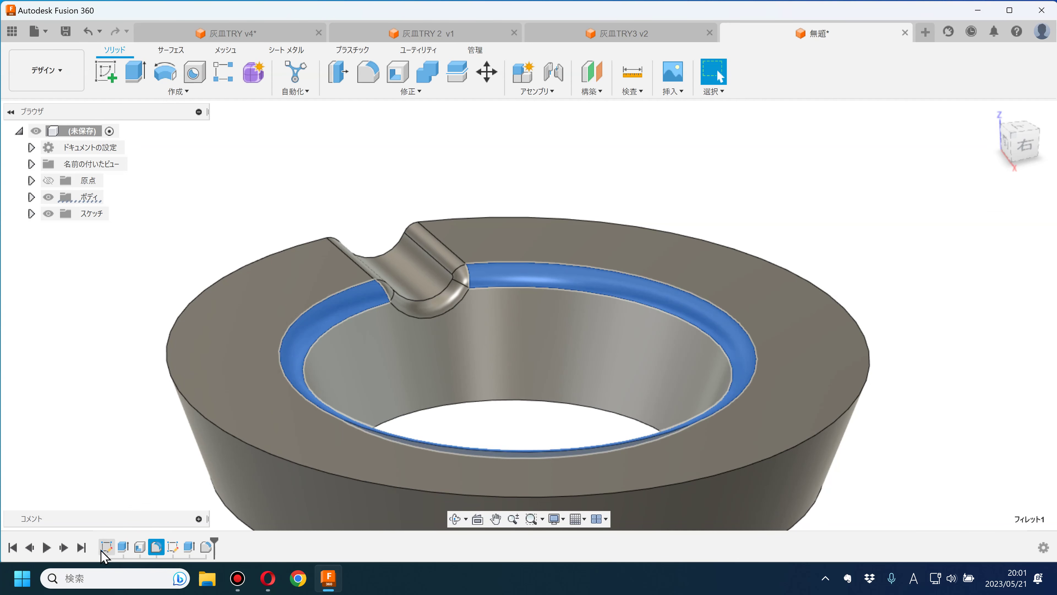
- Step the timeline back before the groove, then forward to the end to show it again
left_click(138, 547)
left_click(157, 475)
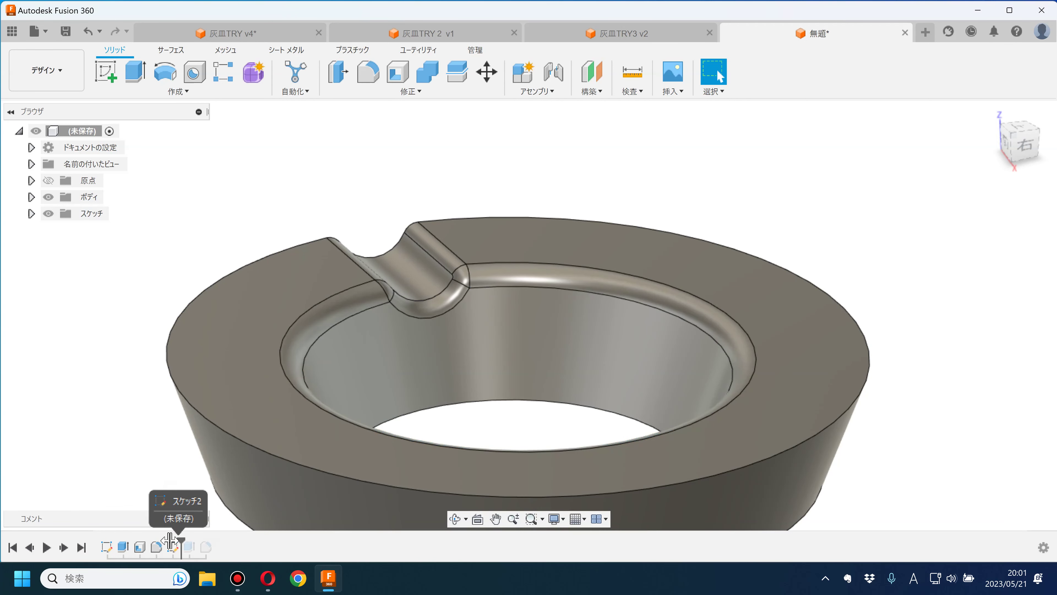
left_click_drag(213, 540, 165, 542)
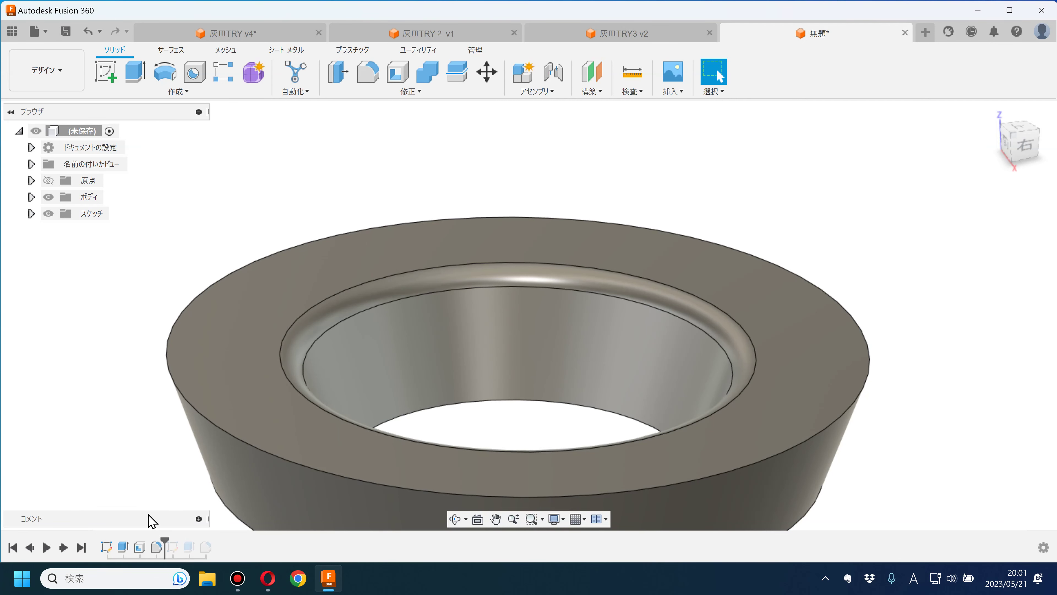
left_click(158, 549)
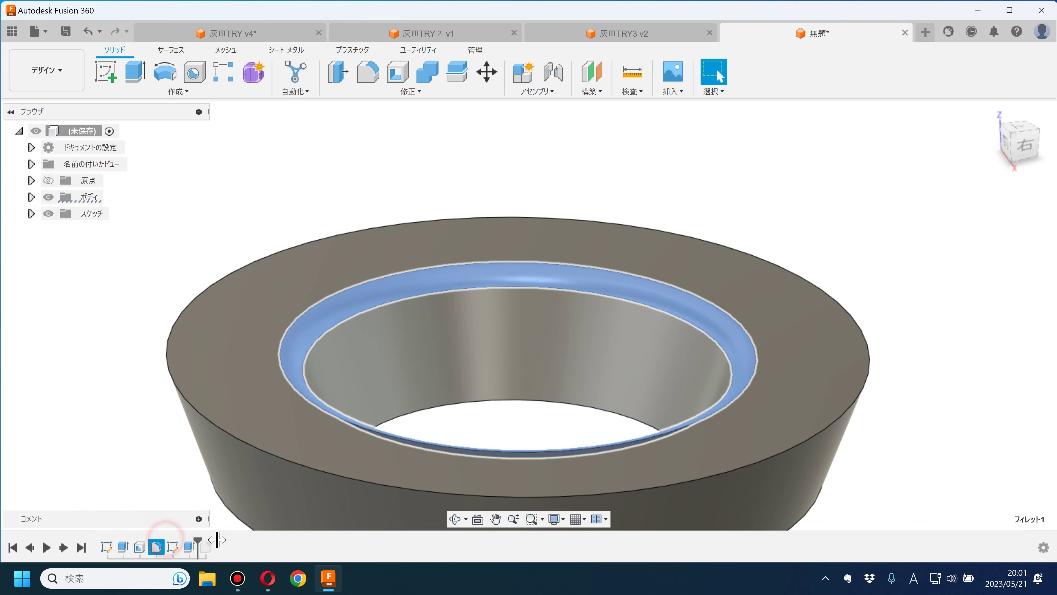
left_click_drag(217, 539, 214, 542)
scroll(123, 429, "down", 3)
middle_click_drag(133, 347, 151, 302, "shift")
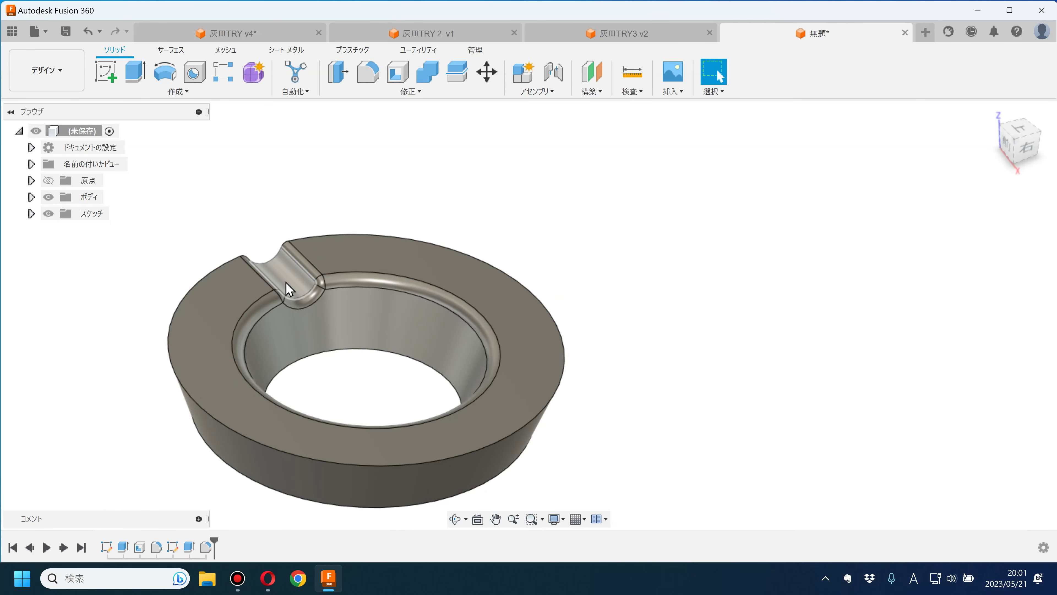
- Start a Circular Pattern with the object type set to Features
scroll(287, 282, "up", 2)
scroll(287, 282, "up", 3)
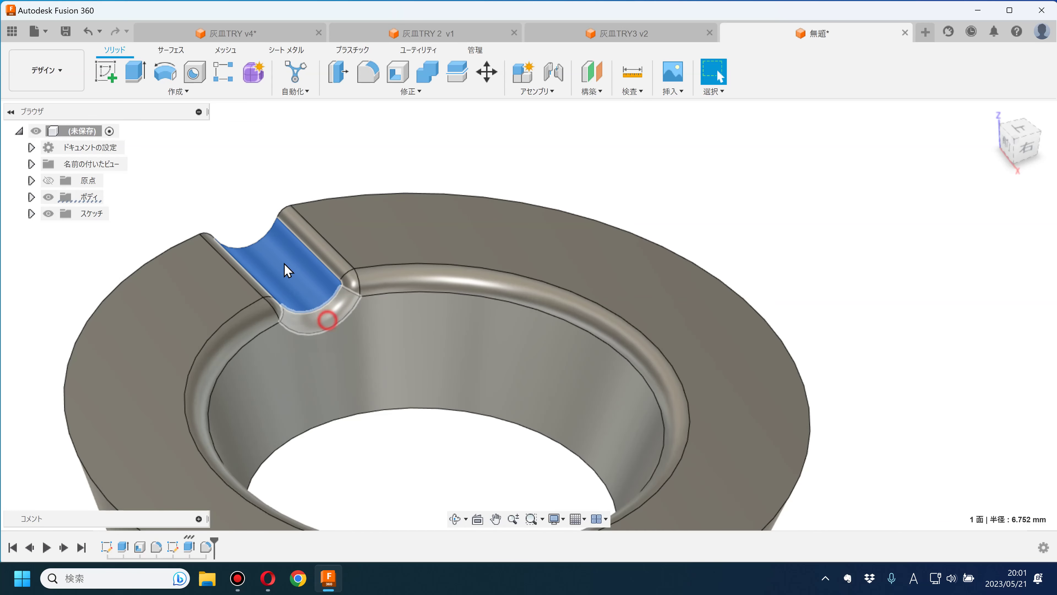
left_click(330, 316)
scroll(188, 172, "down", 2)
left_click(179, 91)
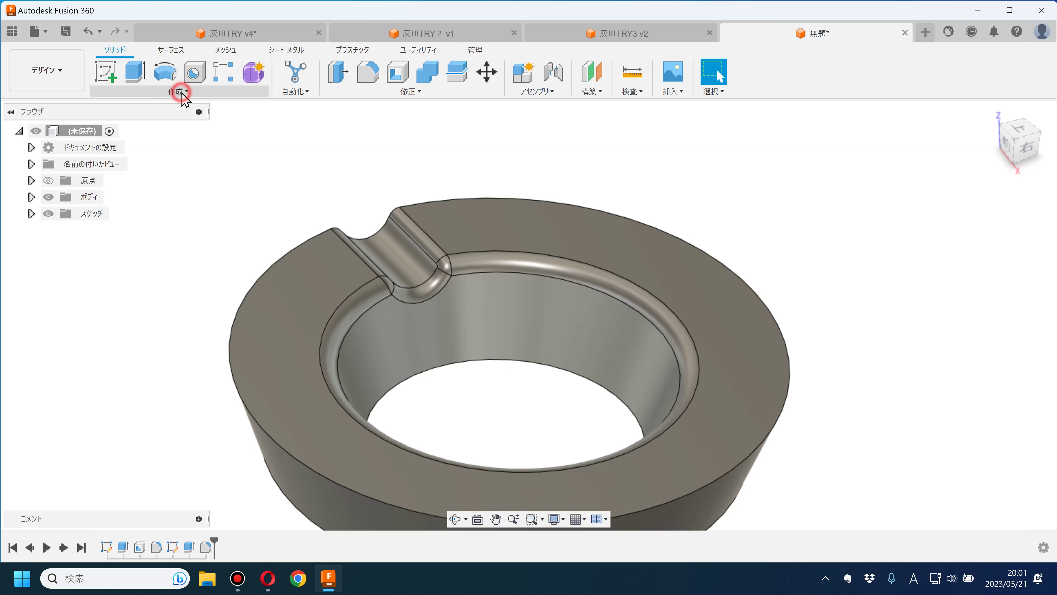
mouse_move(139, 370)
left_click(214, 386)
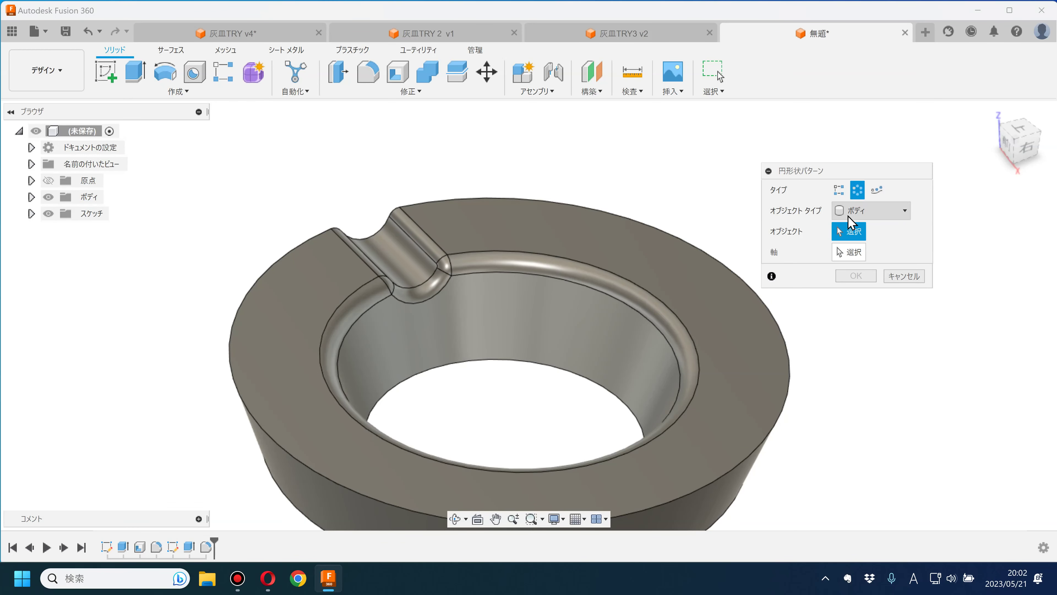
left_click(858, 209)
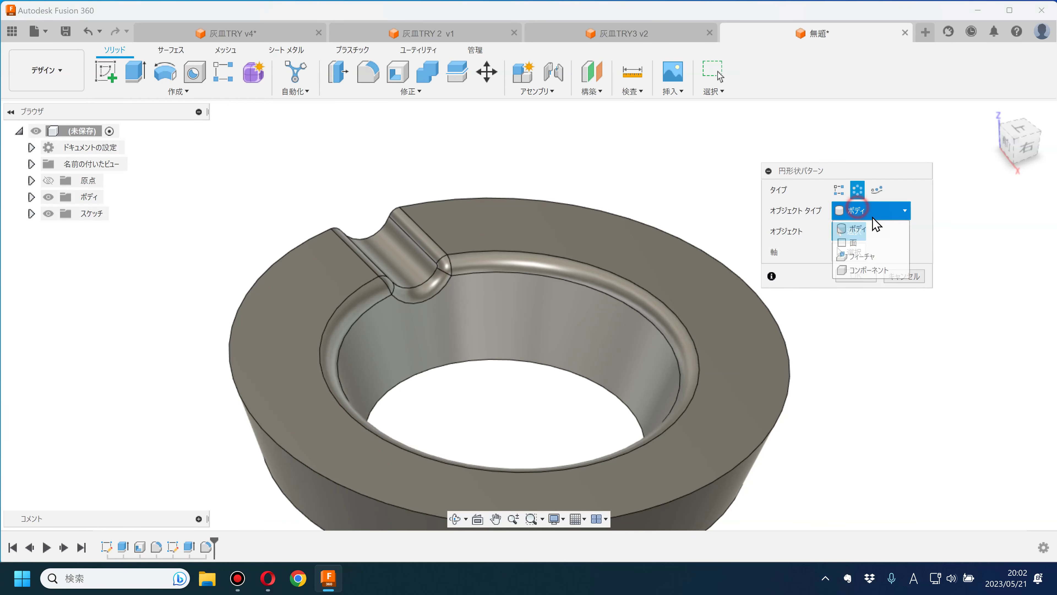
left_click(869, 257)
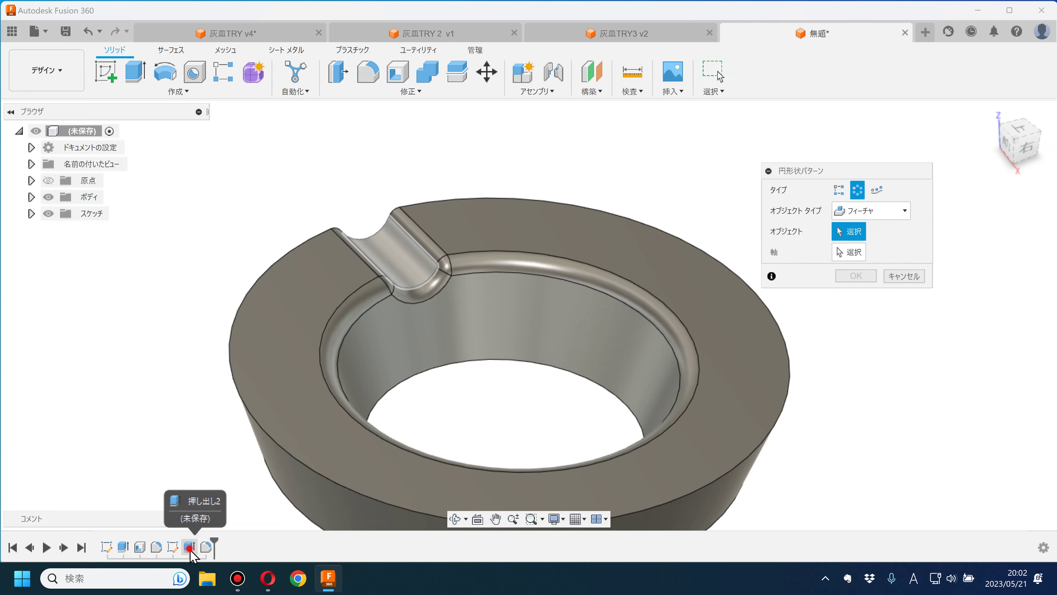
- Pattern the groove cut and its fillet 3 times around the Z axis
left_click(189, 548)
left_click(206, 548)
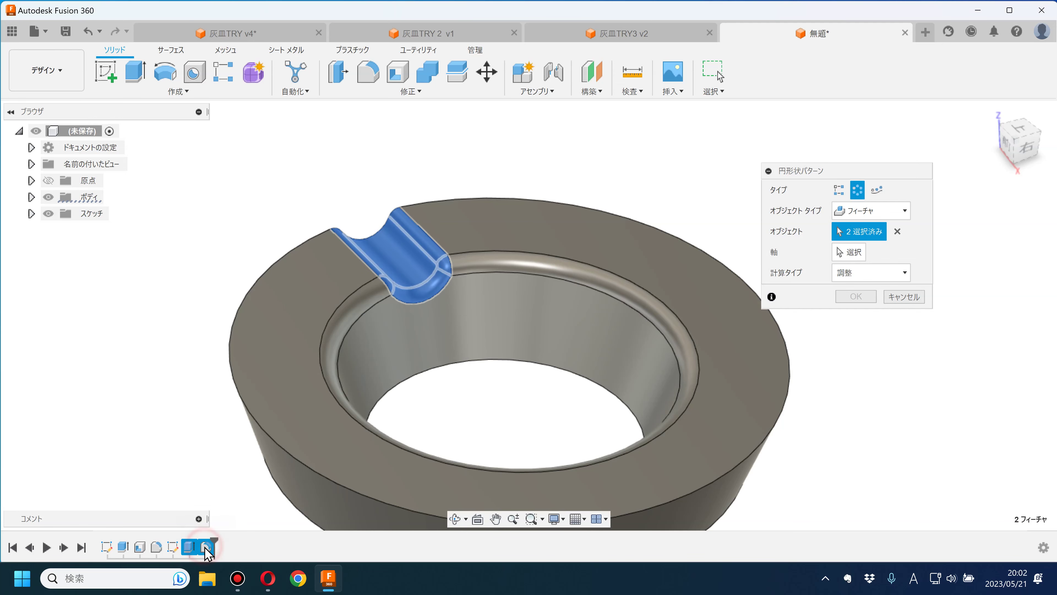
scroll(226, 192, "down", 2)
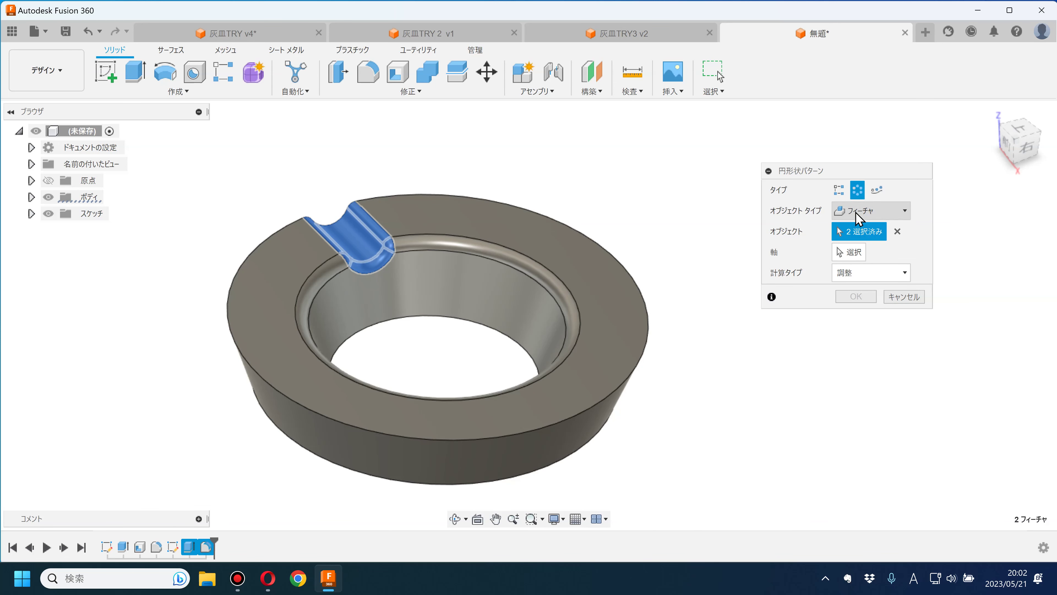
left_click(852, 259)
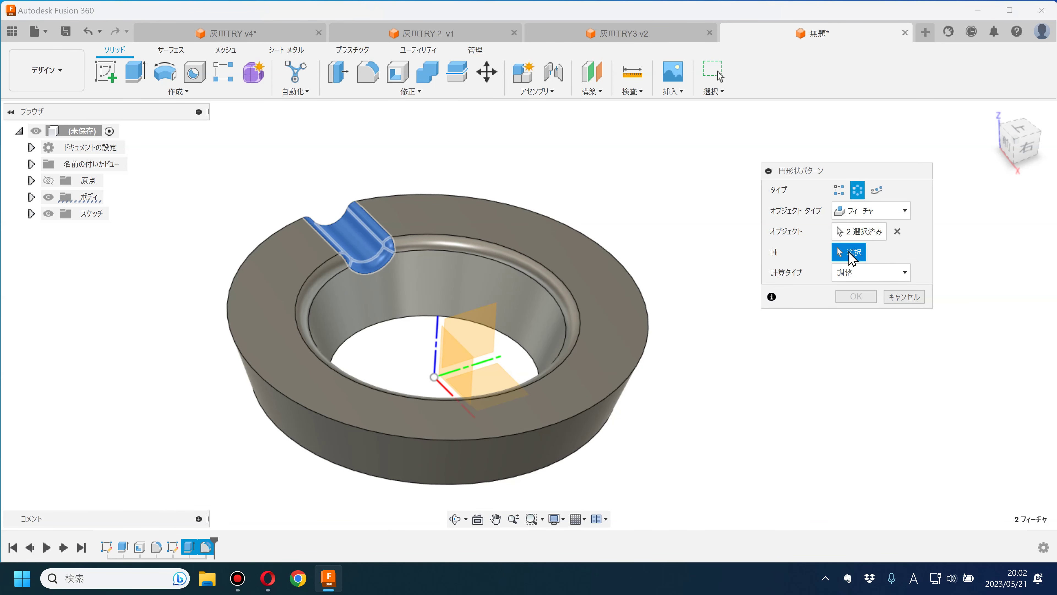
left_click(435, 329)
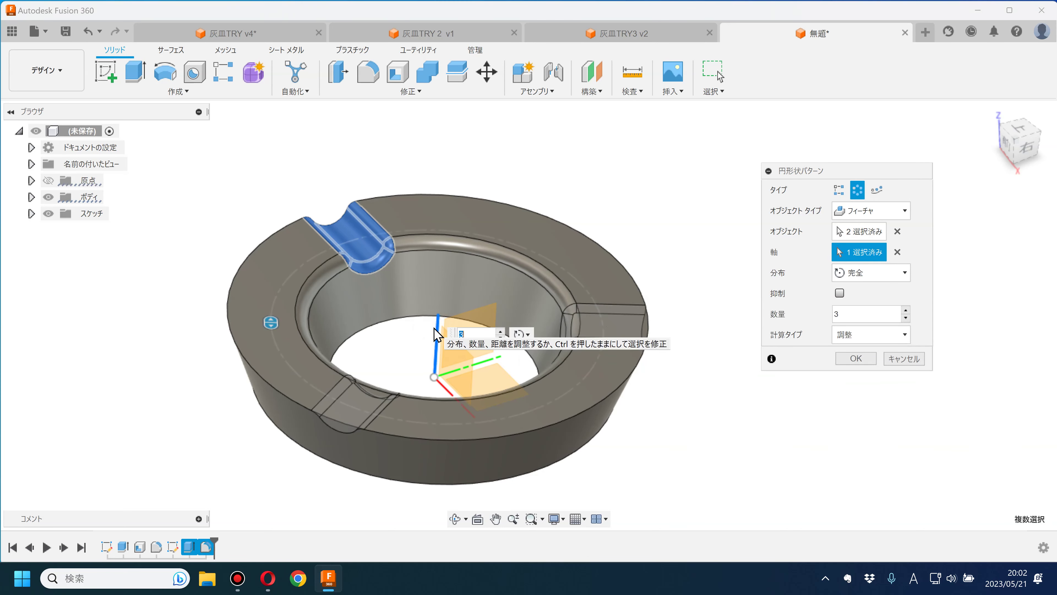
left_click(905, 310)
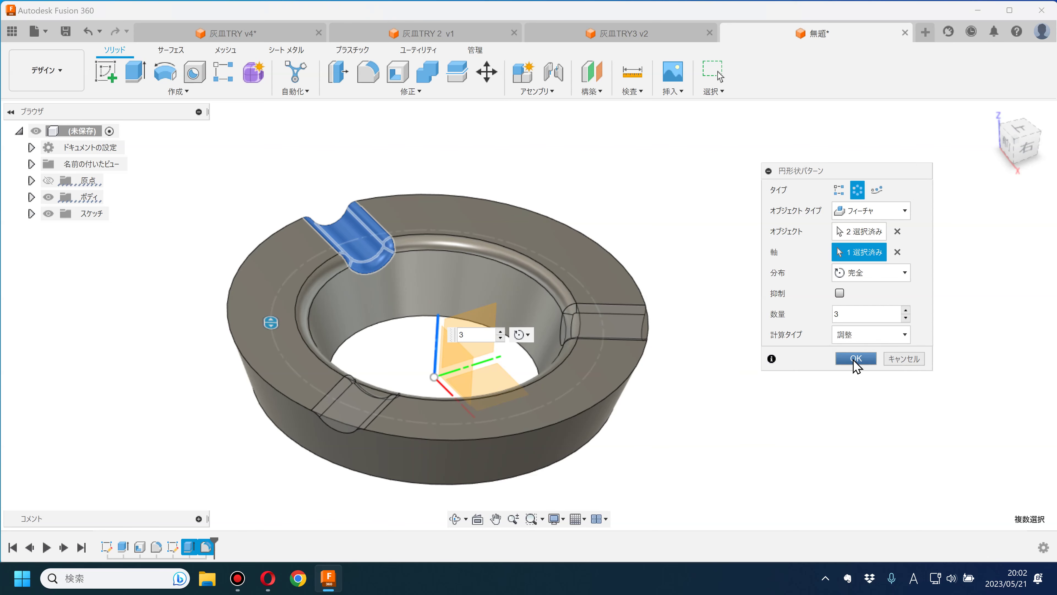
mouse_move(745, 299)
middle_mouse_down("shift")
mouse_move(718, 331)
mouse_move(712, 246)
mouse_move(727, 286)
middle_mouse_up("shift")
left_click(720, 75)
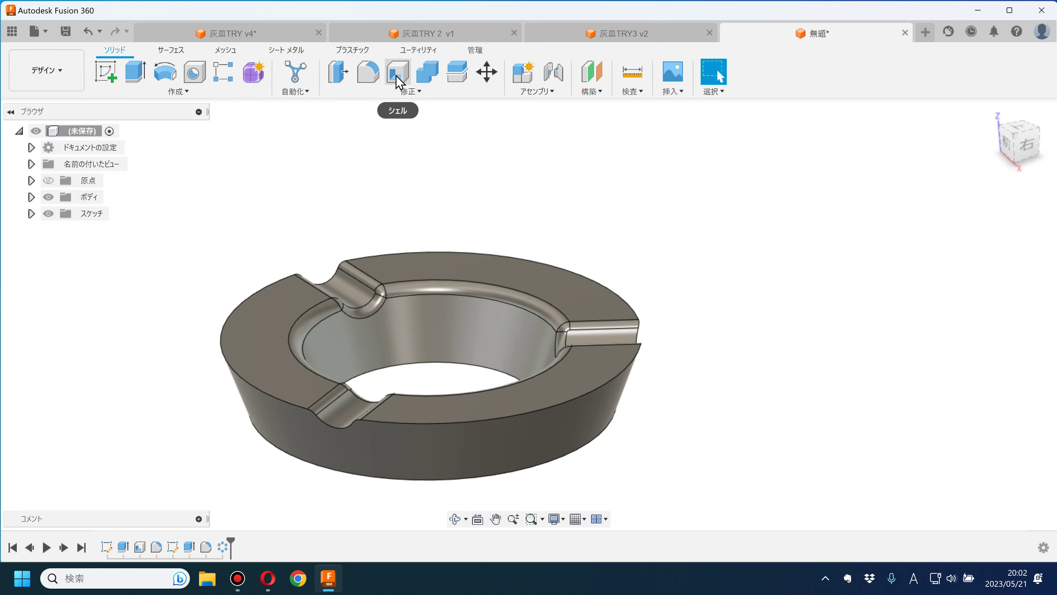
- Shell the ashtray 2 mm inward, removing the outer side face and the bottom face
left_click(398, 79)
left_click(597, 433)
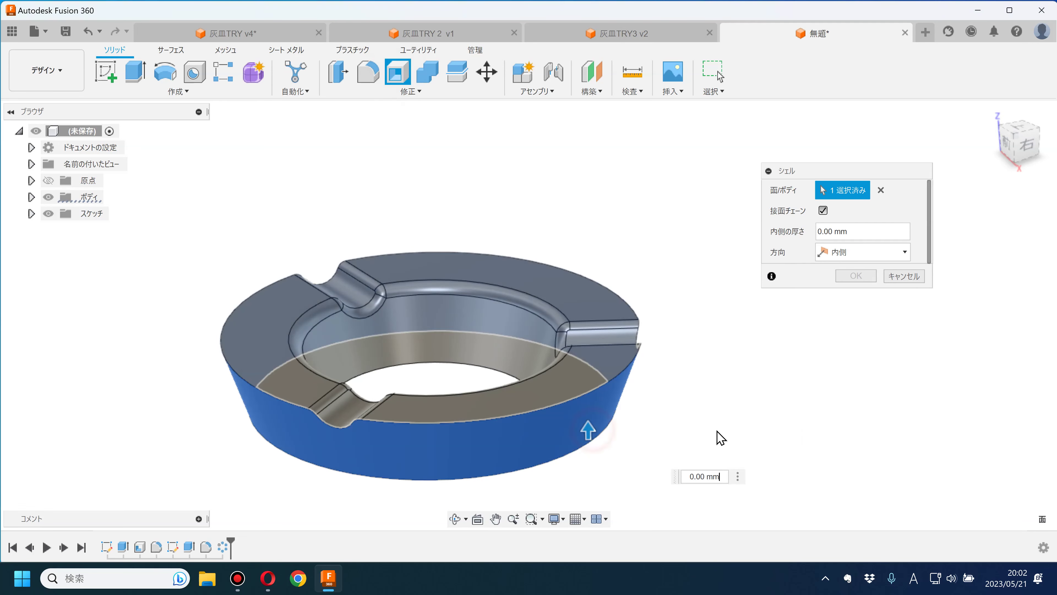
middle_click_drag(718, 402, 720, 366, "shift")
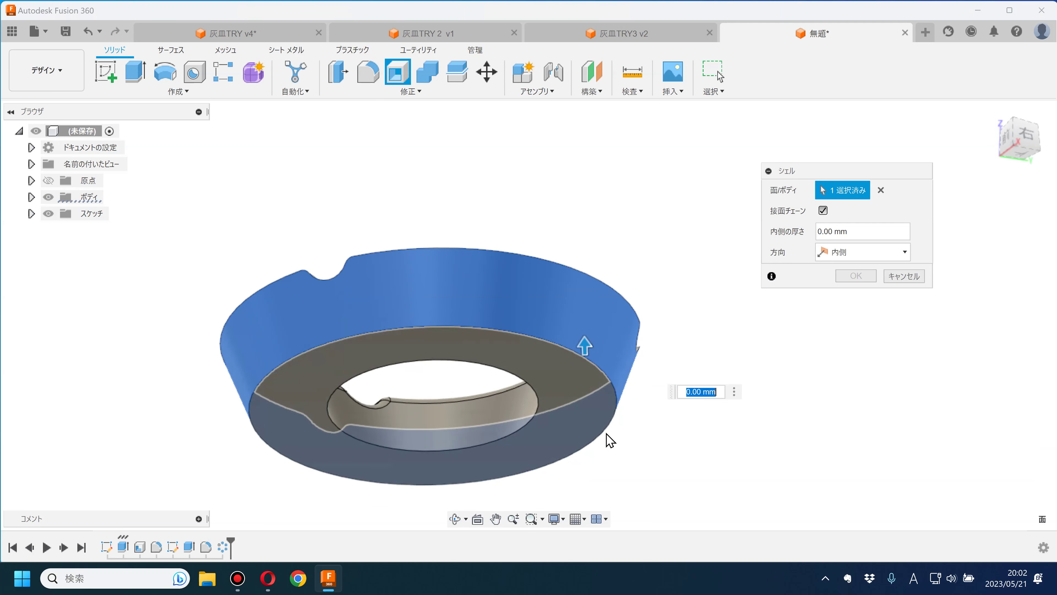
left_click(579, 429)
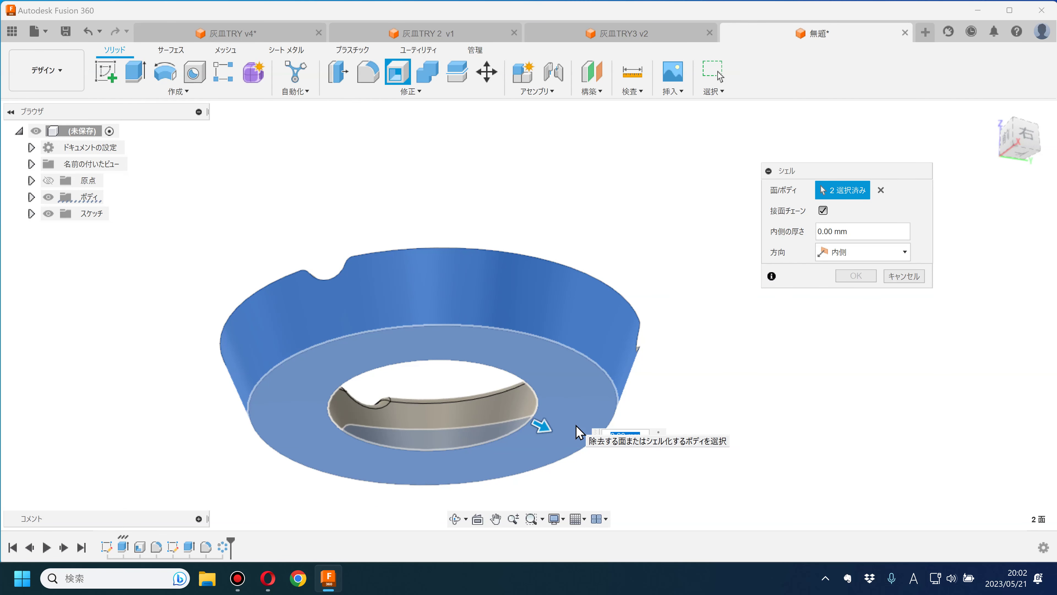
type("2")
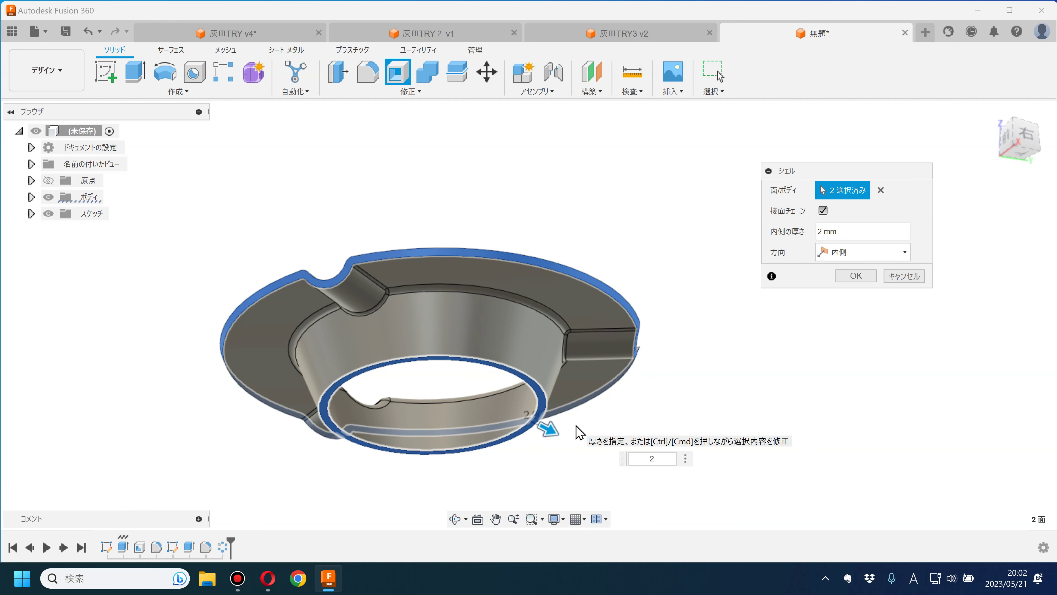
key("Return")
middle_click_drag(715, 399, 703, 454, "shift")
scroll(708, 378, "up", 4)
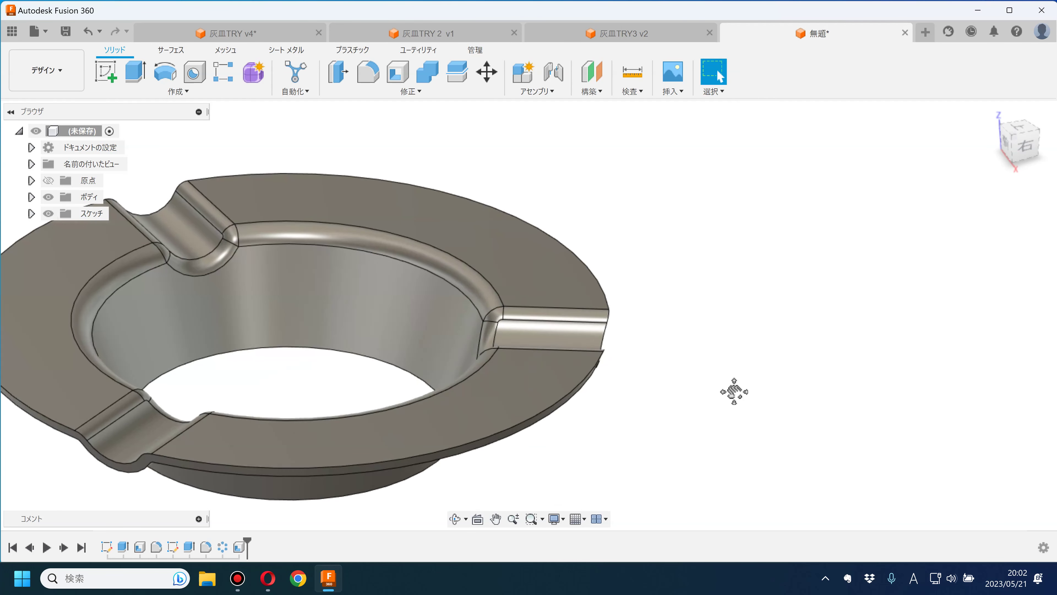
- Clear the face selection and start a fillet set to the Full Round type
scroll(155, 446, "up", 3)
scroll(325, 396, "up", 3)
left_click(276, 382)
left_click(133, 427)
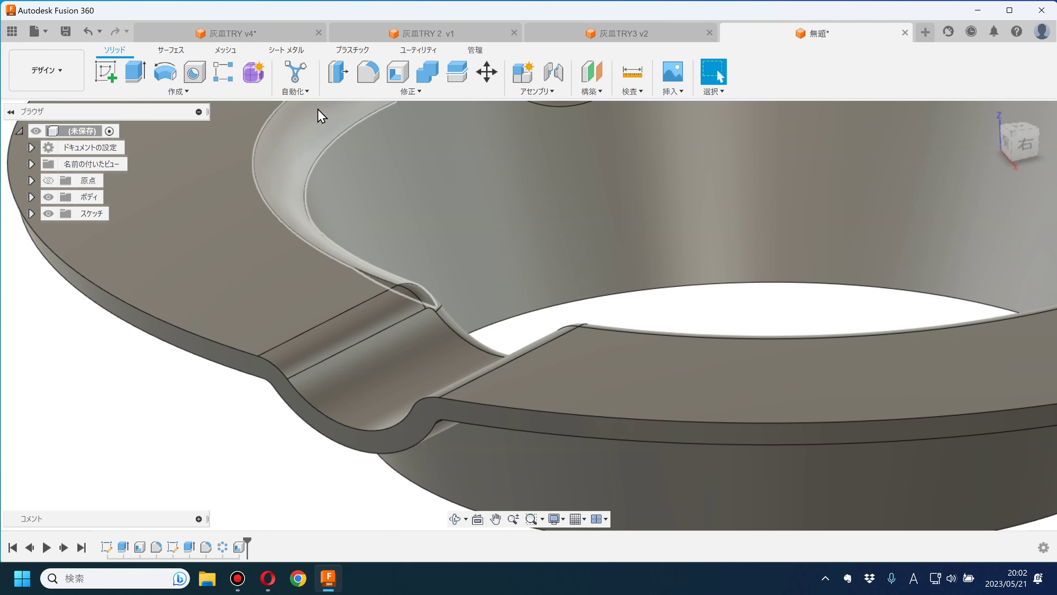
left_click(367, 73)
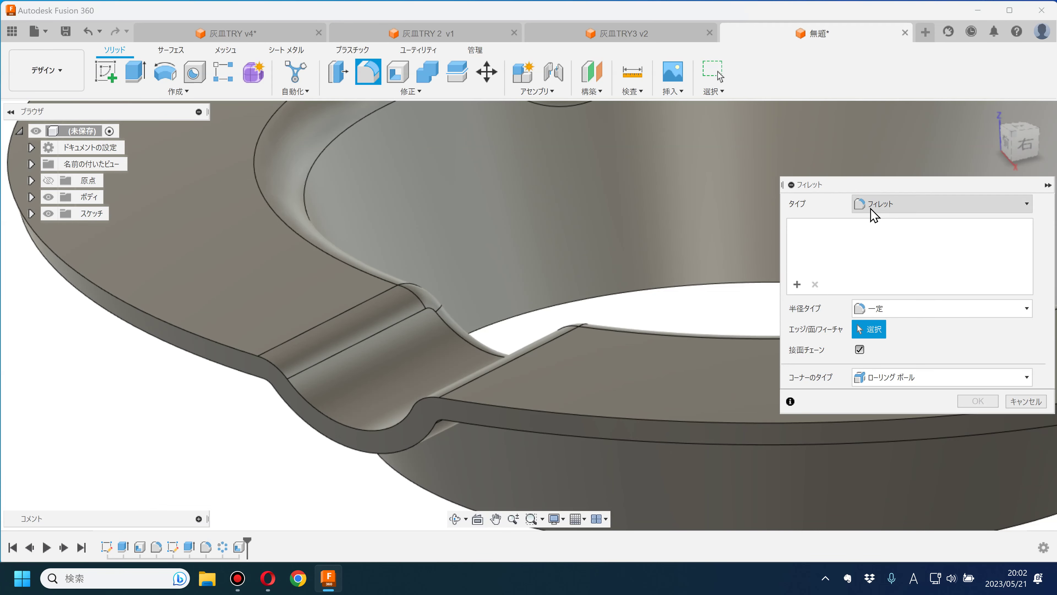
left_click(870, 206)
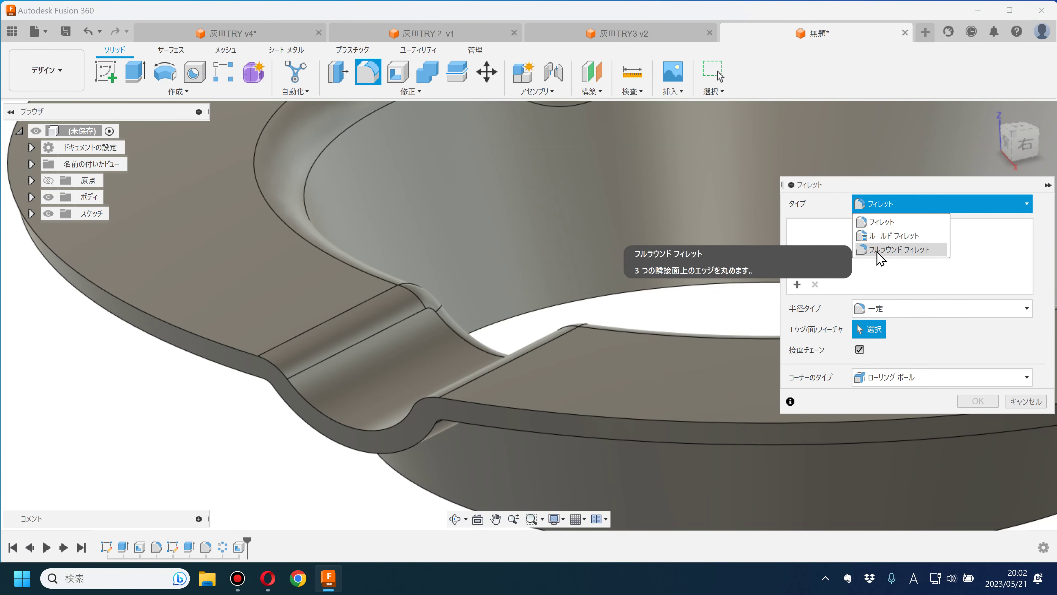
left_click(880, 250)
- Apply the full-round fillet with the rim's top face as centre face
scroll(170, 425, "up", 3)
scroll(175, 418, "up", 3)
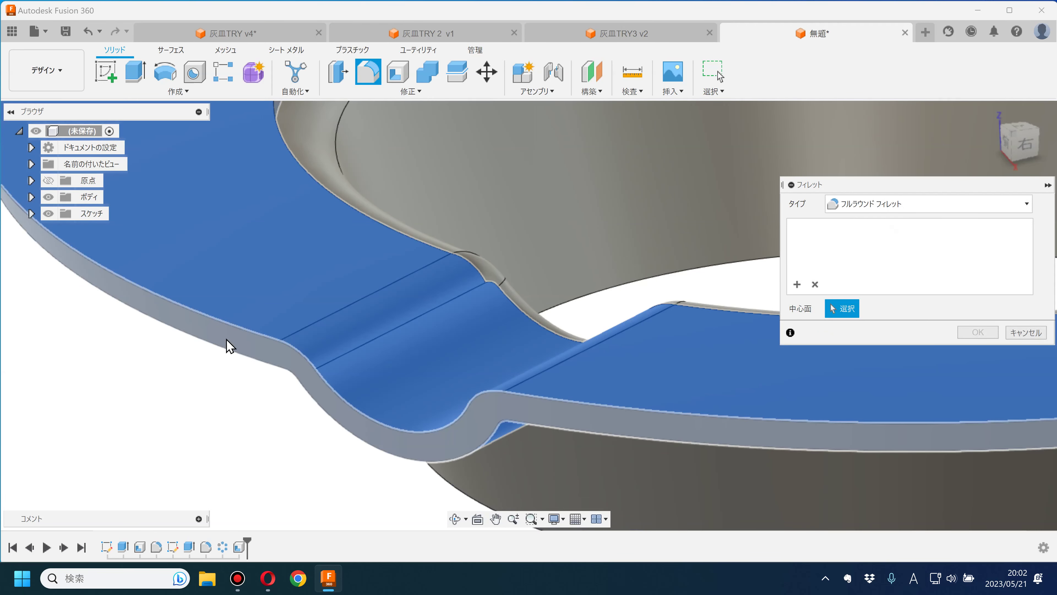
left_click(226, 339)
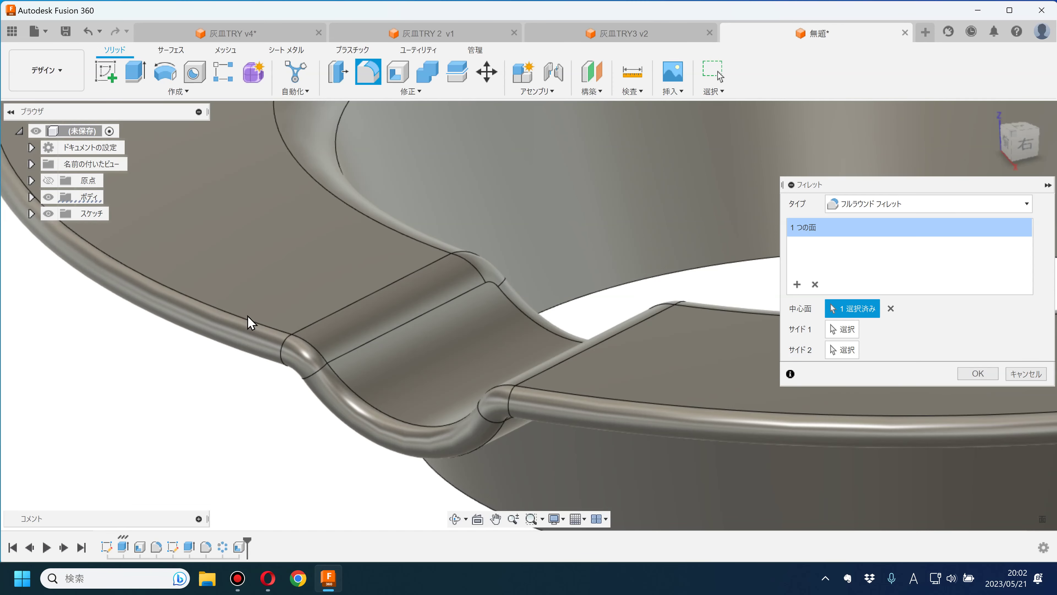
left_click(977, 375)
scroll(583, 409, "down", 3)
scroll(595, 421, "down", 2)
mouse_move(921, 458)
middle_mouse_down("shift")
mouse_move(838, 385)
mouse_move(835, 427)
mouse_move(807, 448)
middle_mouse_up("shift")
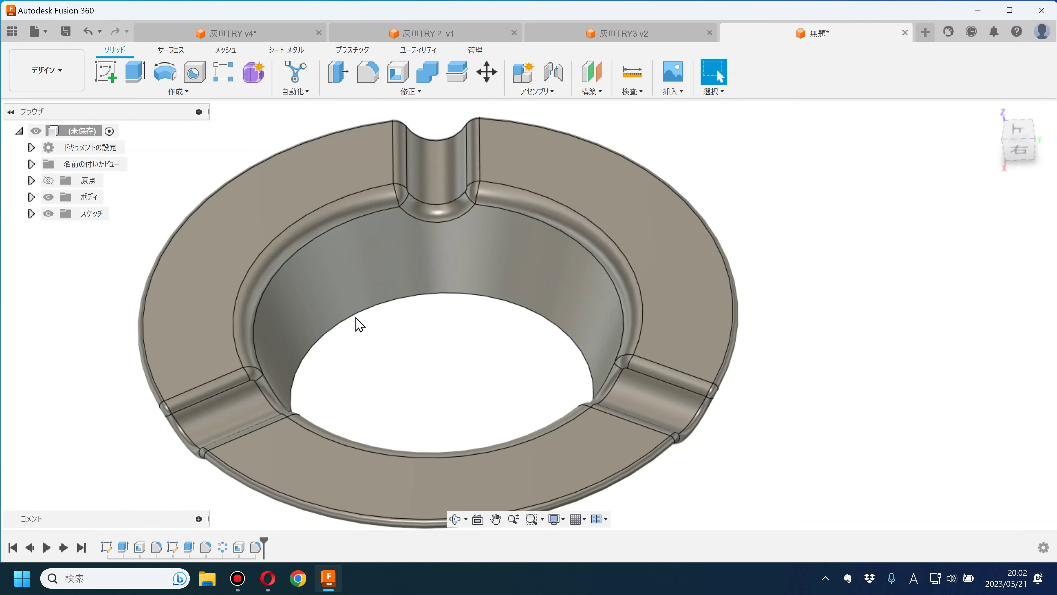
- Open a sketch on the ashtray's bottom ring face, then finish it and view the model tilted
scroll(391, 381, "down", 3)
mouse_move(408, 380)
middle_mouse_down("shift")
mouse_move(437, 343)
mouse_move(437, 303)
middle_mouse_up("shift")
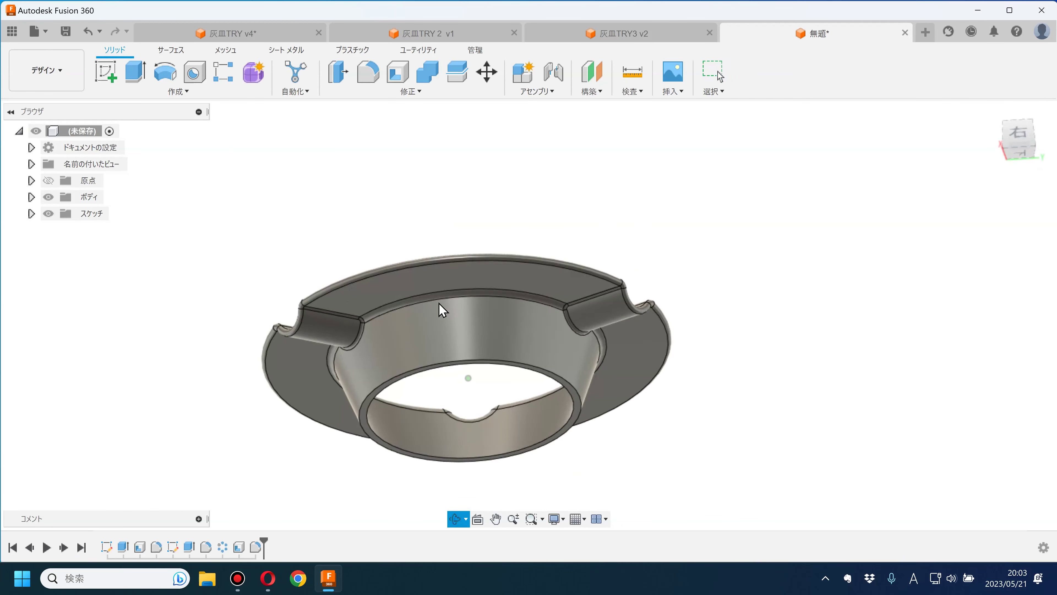
scroll(369, 421, "up", 2)
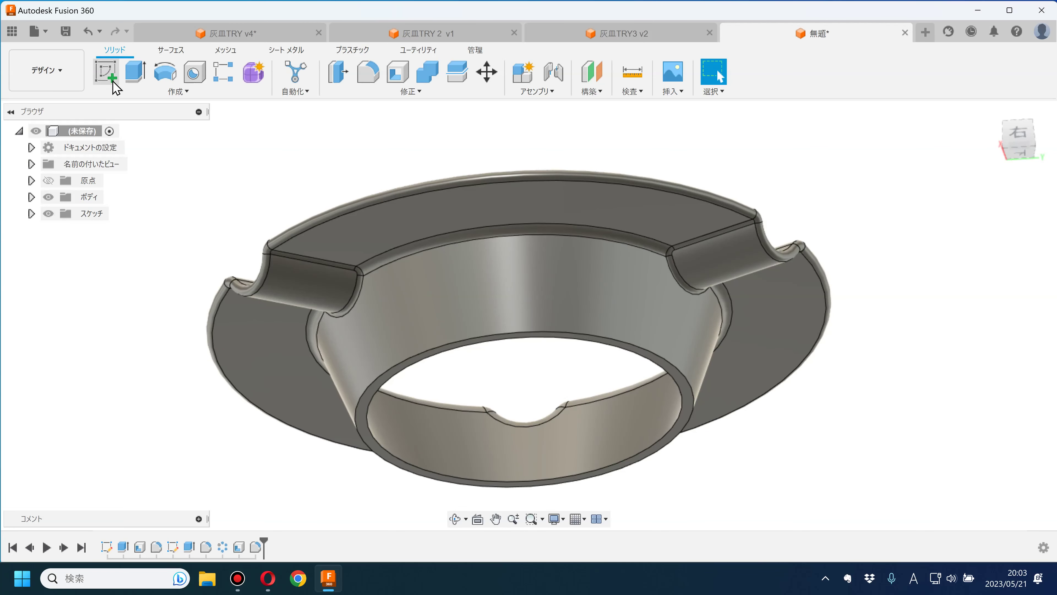
left_click(107, 76)
scroll(382, 449, "up", 2)
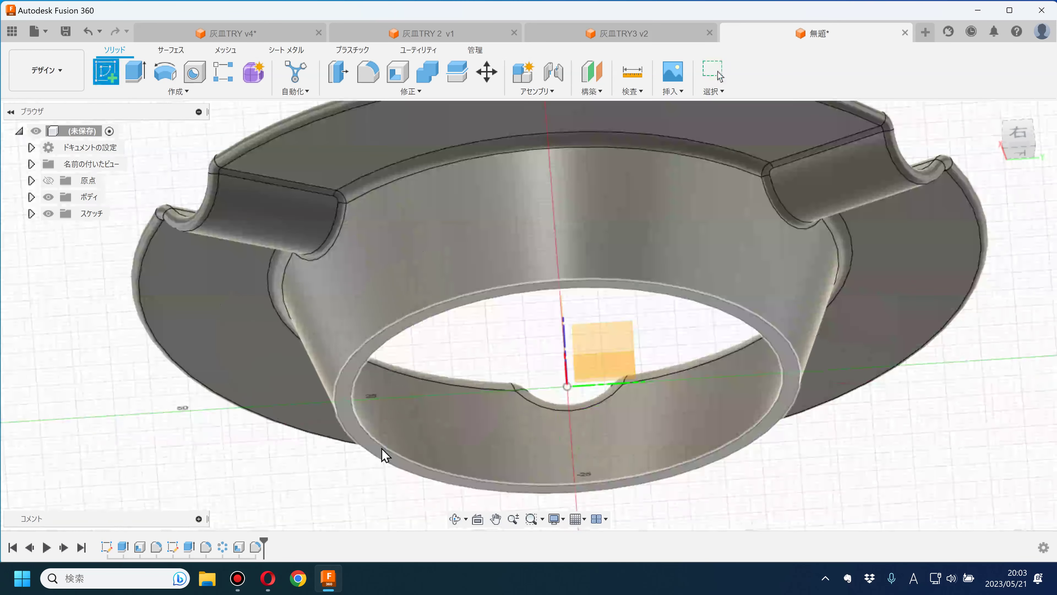
left_click(360, 440)
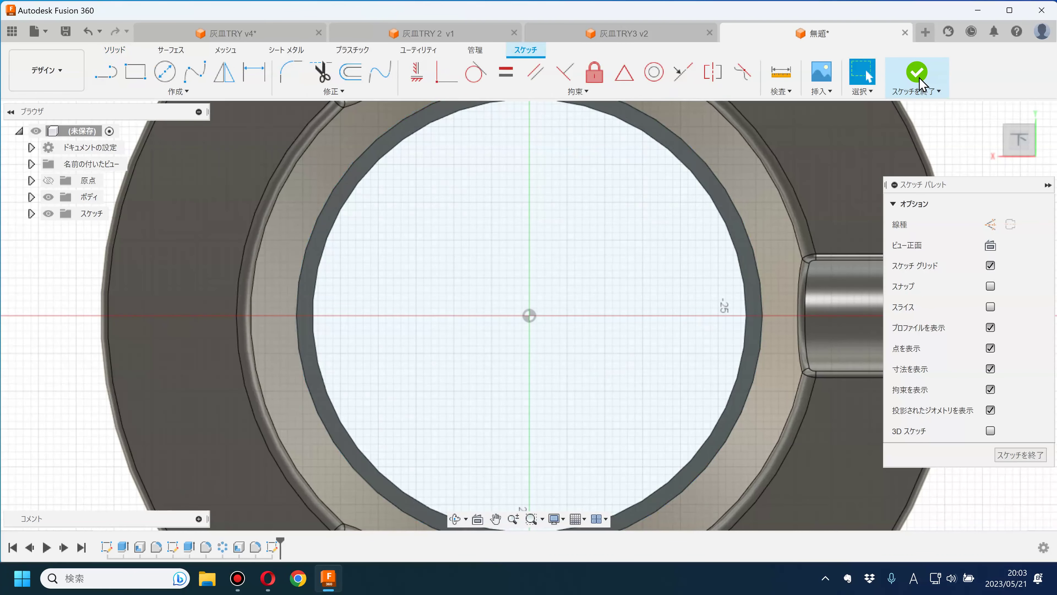
scroll(724, 193, "up", 2)
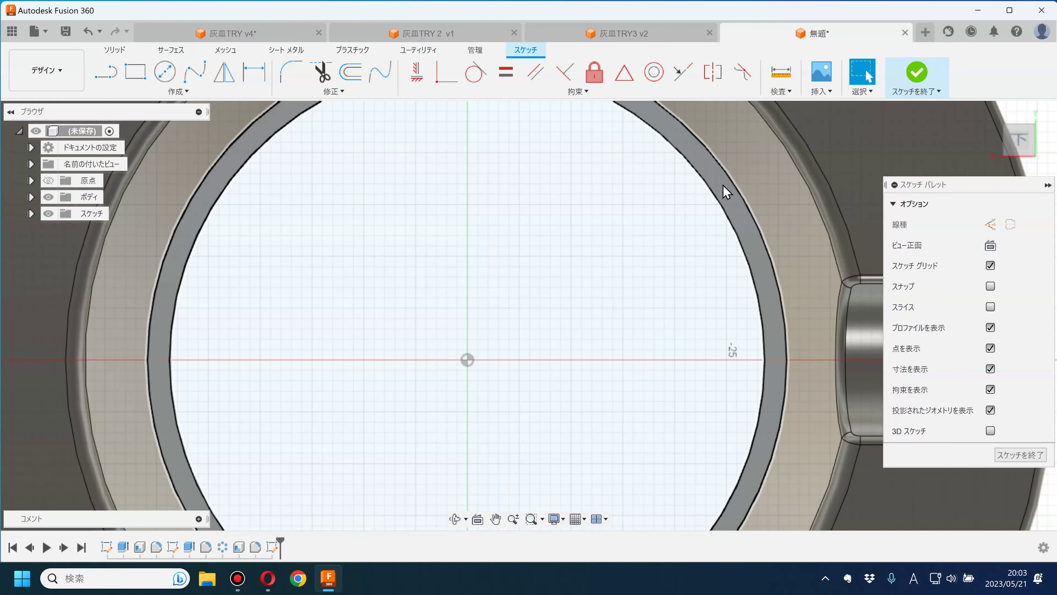
left_click(917, 75)
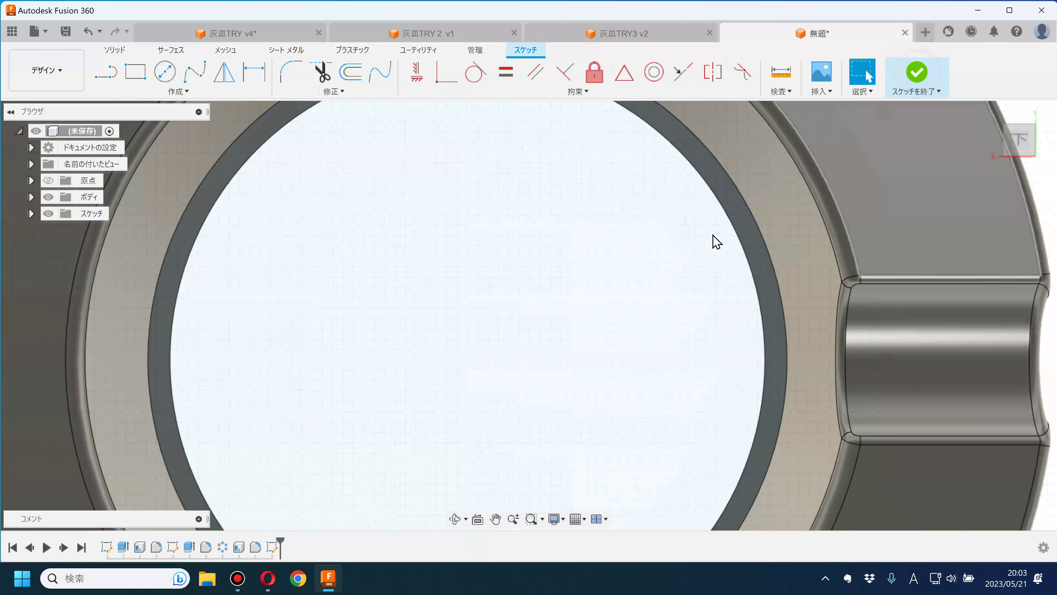
middle_click_drag(465, 350, 481, 384, "shift")
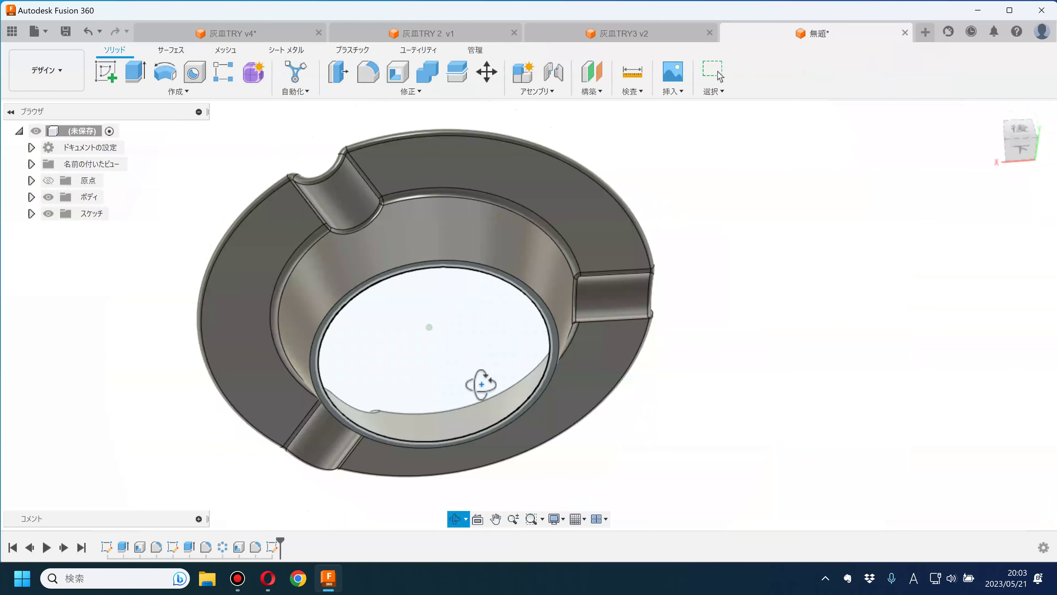
key("Escape")
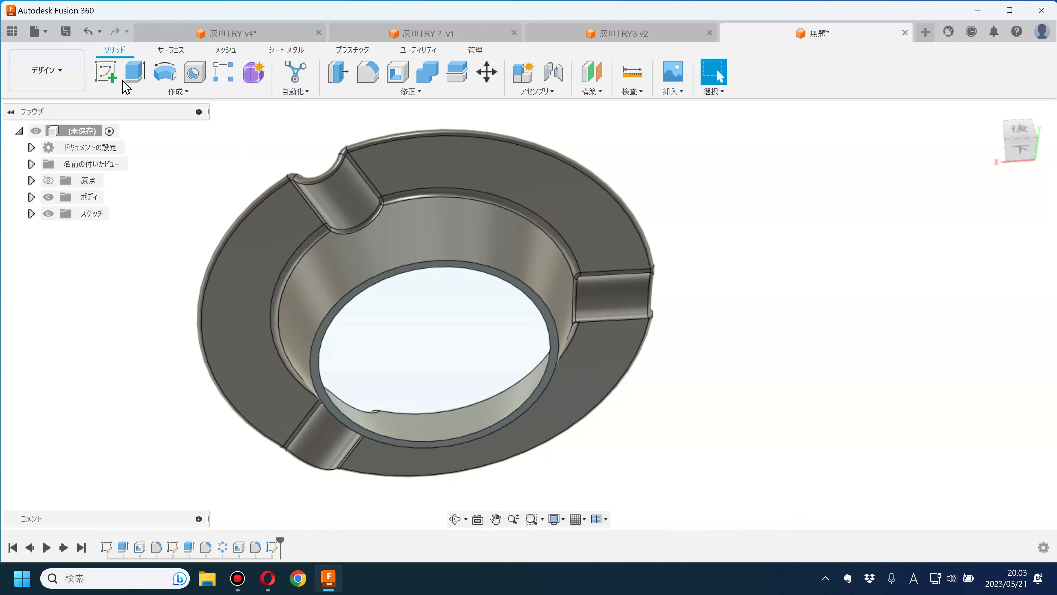
- Extrude the inner circle and outer ring base profiles -2 mm, joined to the body
left_click(351, 367)
scroll(266, 332, "up", 2)
scroll(252, 301, "up", 2)
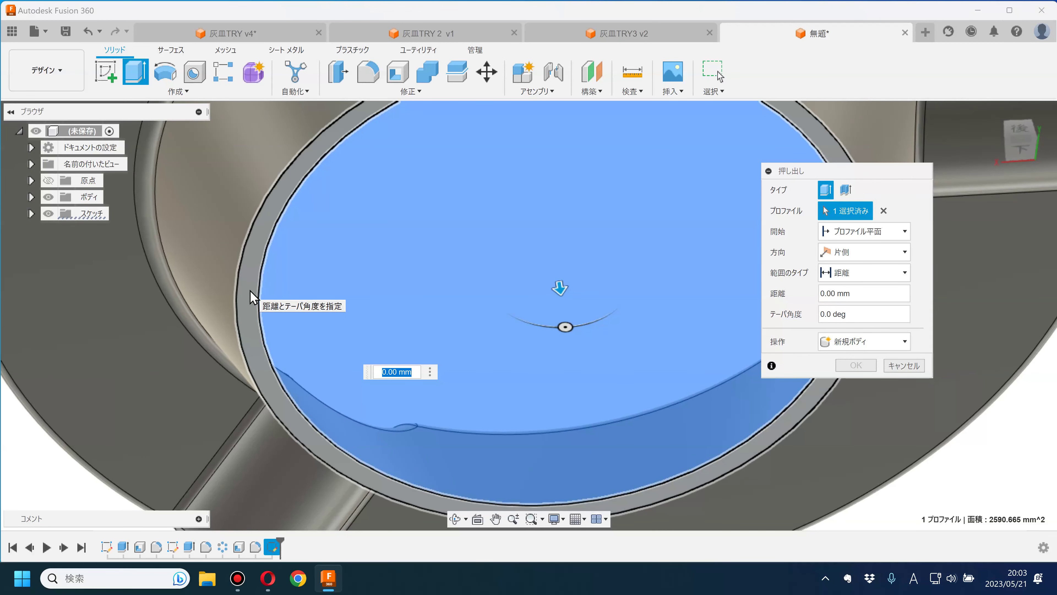
left_click(253, 300)
scroll(262, 329, "down", 1)
scroll(272, 345, "down", 4)
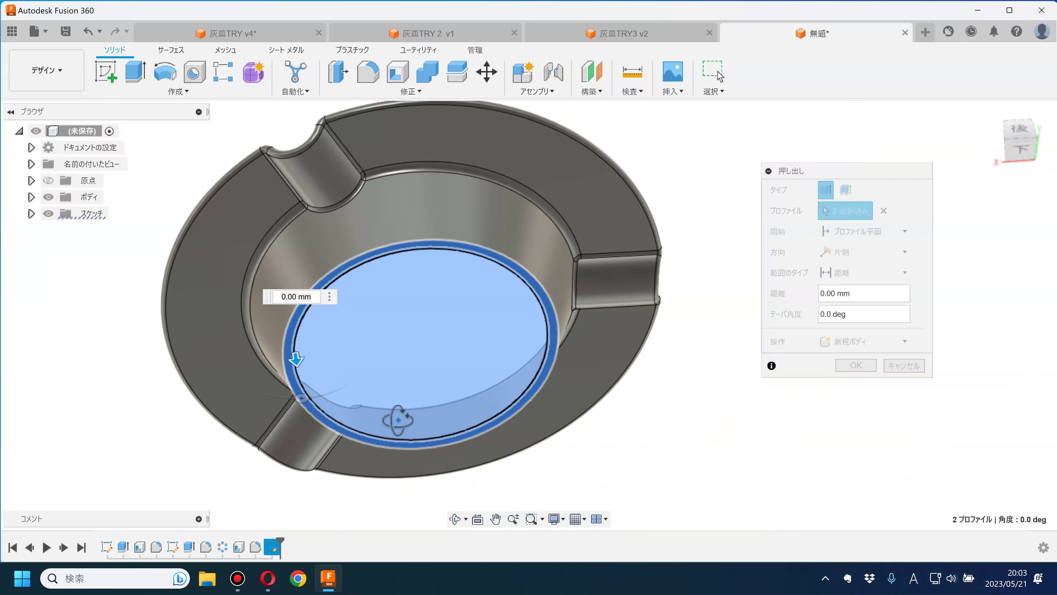
mouse_move(401, 425)
middle_mouse_down("shift")
mouse_move(396, 444)
mouse_move(353, 436)
middle_mouse_up("shift")
scroll(291, 400, "up", 5)
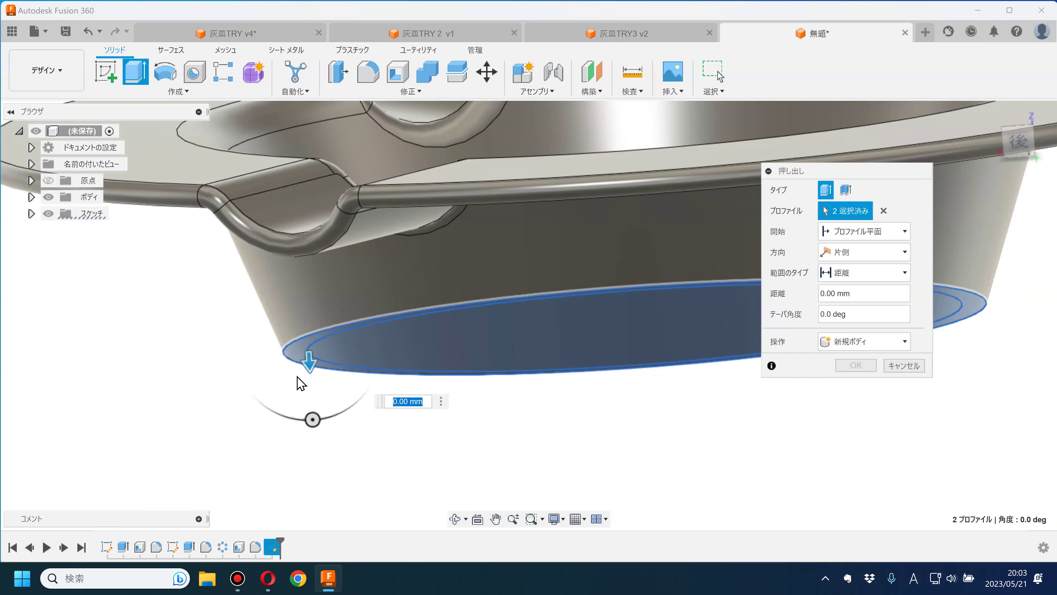
left_click(867, 293)
type("-2")
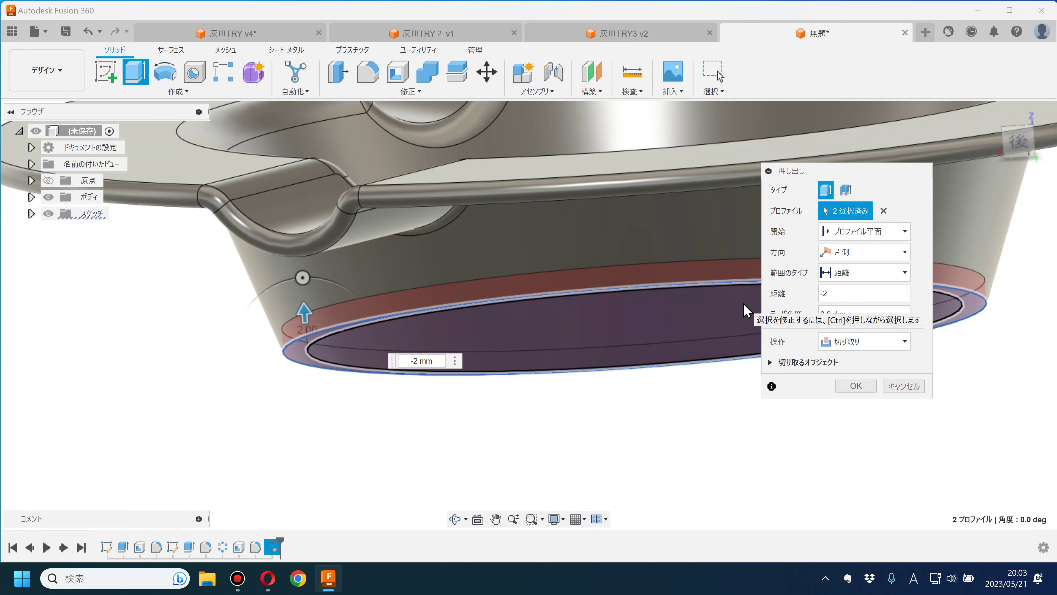
left_click(866, 342)
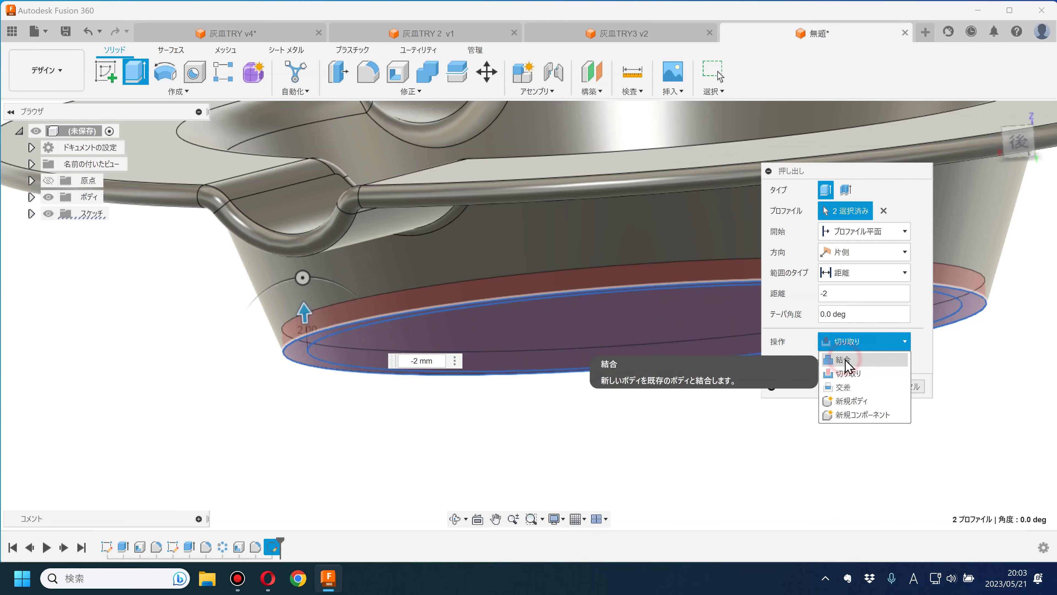
left_click(844, 359)
left_click(856, 366)
- Start a Section Analysis of the ashtray from the Inspect menu
scroll(637, 425, "down", 3)
mouse_move(699, 436)
middle_mouse_down("shift")
mouse_move(543, 441)
mouse_move(555, 366)
mouse_move(548, 421)
mouse_move(562, 427)
middle_mouse_up("shift")
scroll(548, 468, "up", 5)
left_click(630, 92)
left_click(647, 231)
- Cut the section view along the XZ plane
left_click(453, 328)
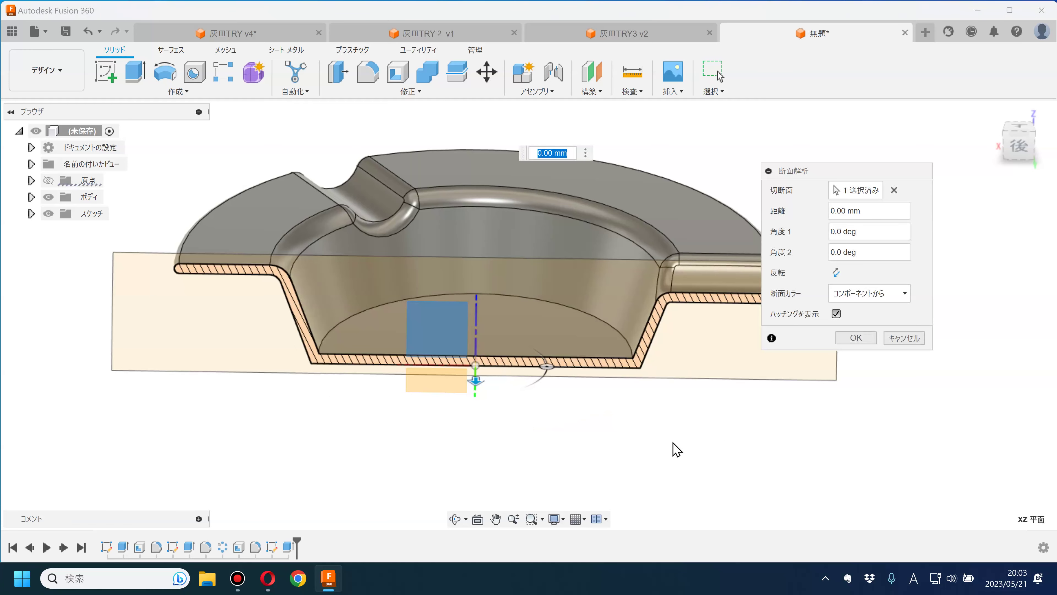
key("Return")
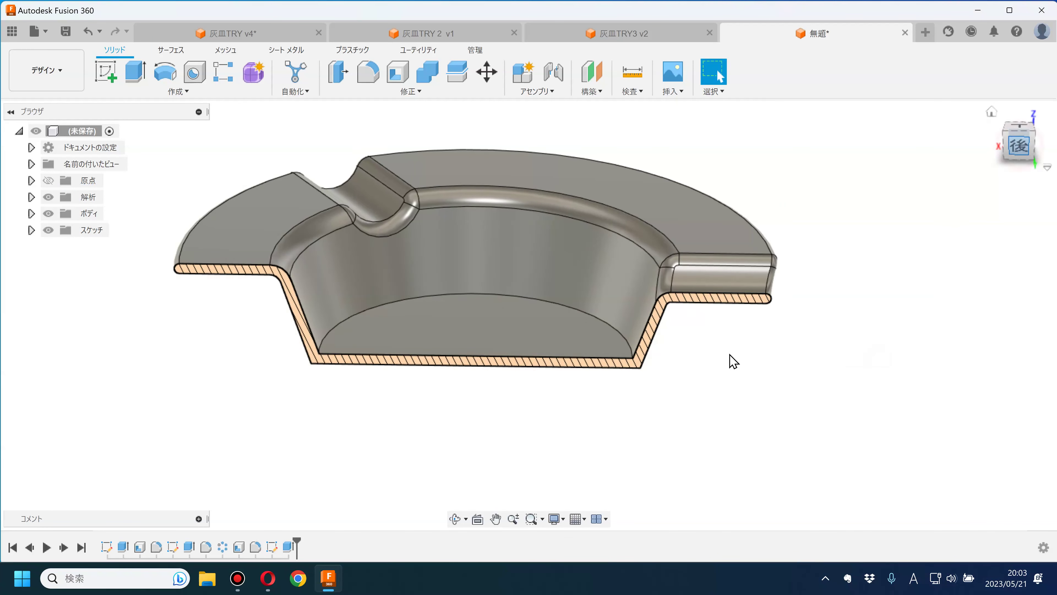
scroll(291, 393, "up", 5)
scroll(324, 428, "down", 5)
middle_click_drag(353, 415, 348, 435, "shift")
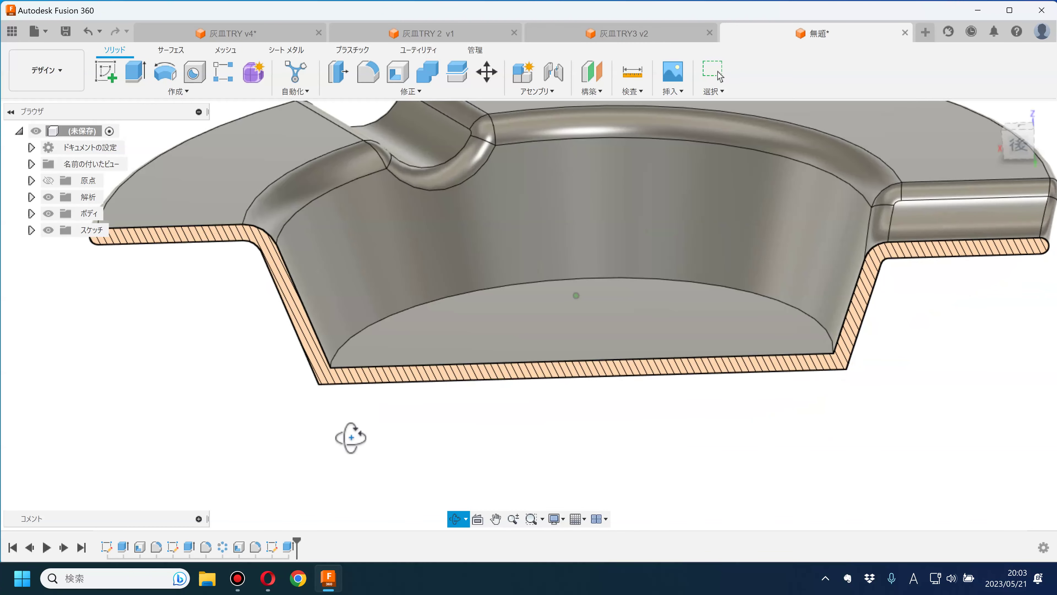
- Round the outer bottom corner edge with a constant-radius fillet
left_click(372, 77)
mouse_move(264, 432)
middle_mouse_down("shift")
mouse_move(274, 385)
mouse_move(309, 406)
middle_mouse_up("shift")
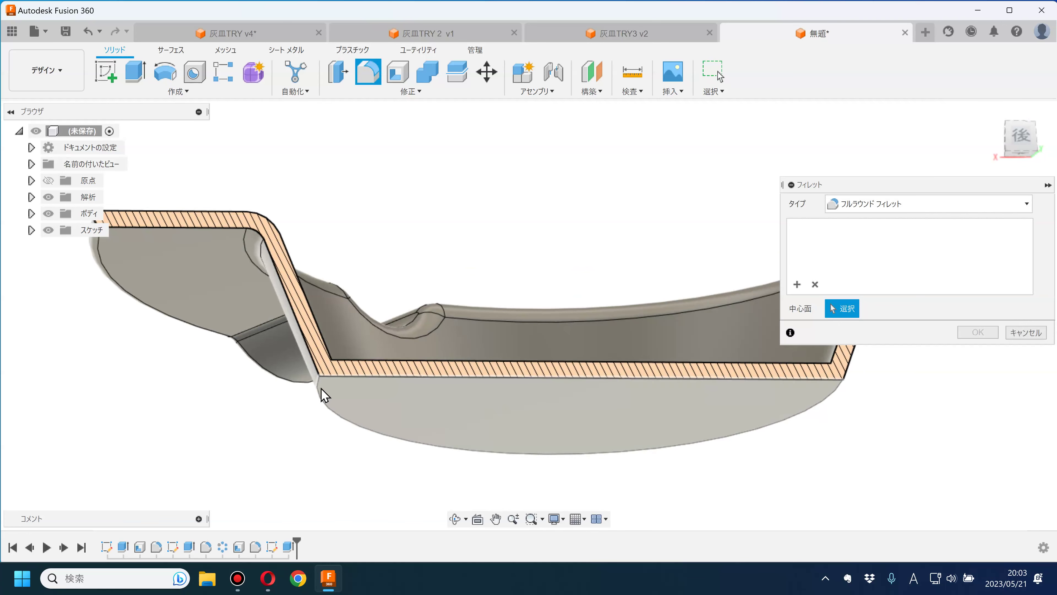
scroll(320, 397, "up", 3)
left_click(862, 205)
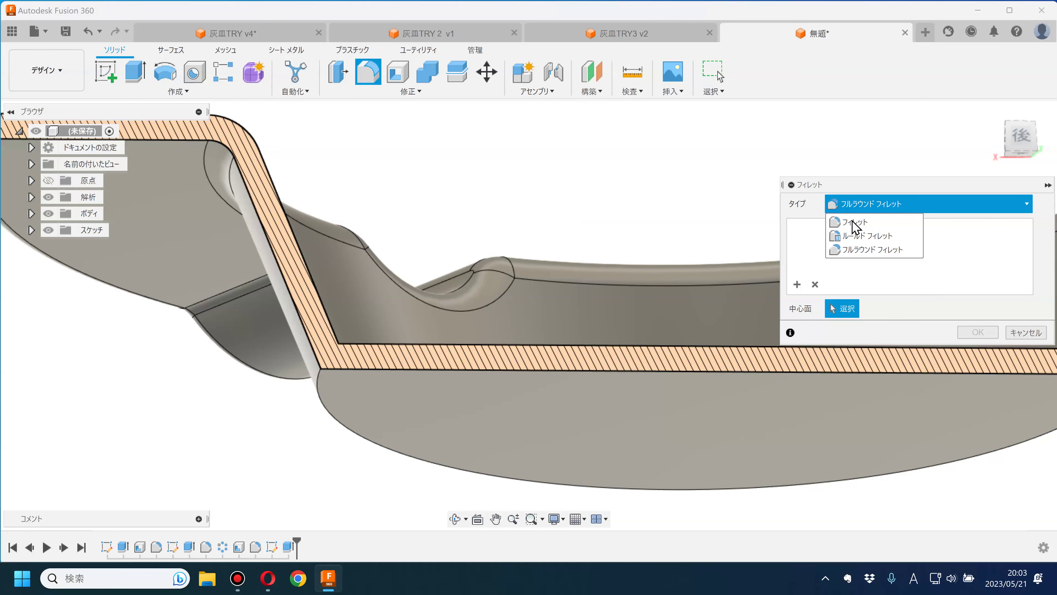
left_click(857, 222)
left_click(327, 410)
type("3")
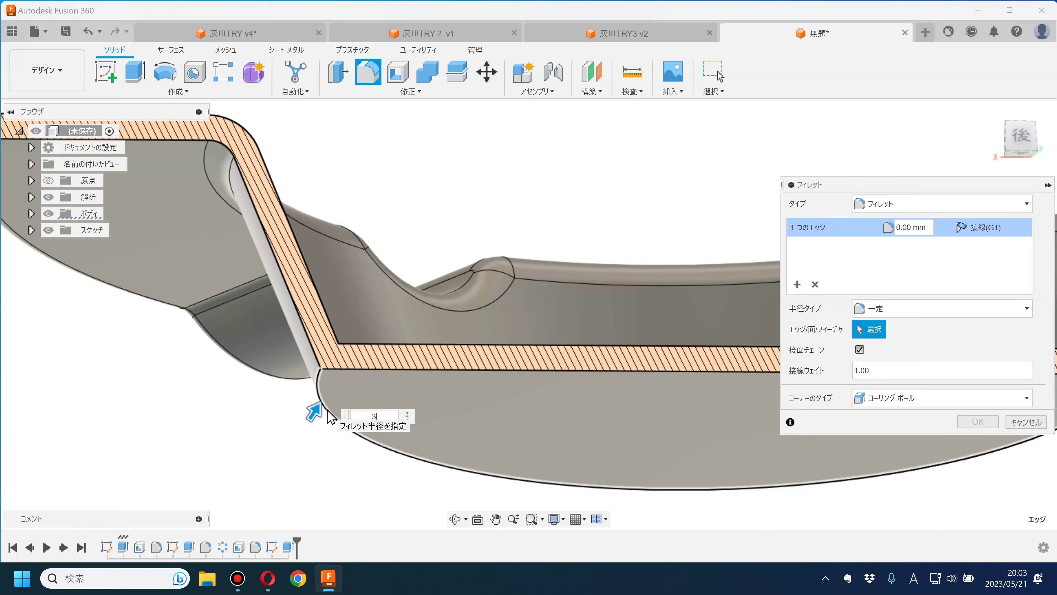
key("Return")
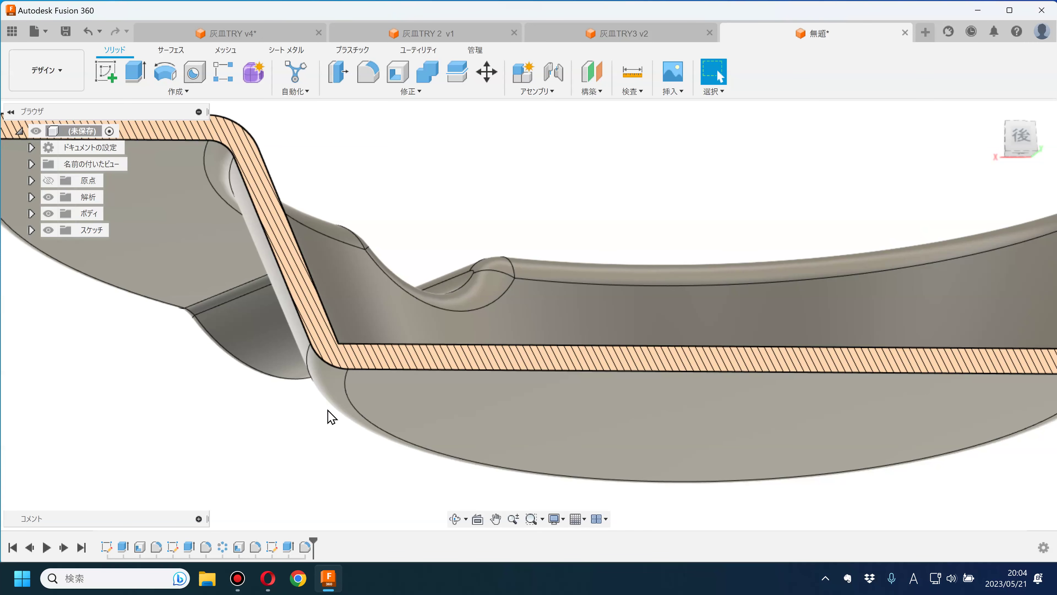
- Fillet the inner floor edge at 1 mm radius
middle_click_drag(331, 417, 323, 420, "shift")
scroll(359, 366, "up", 3)
scroll(366, 315, "up", 2)
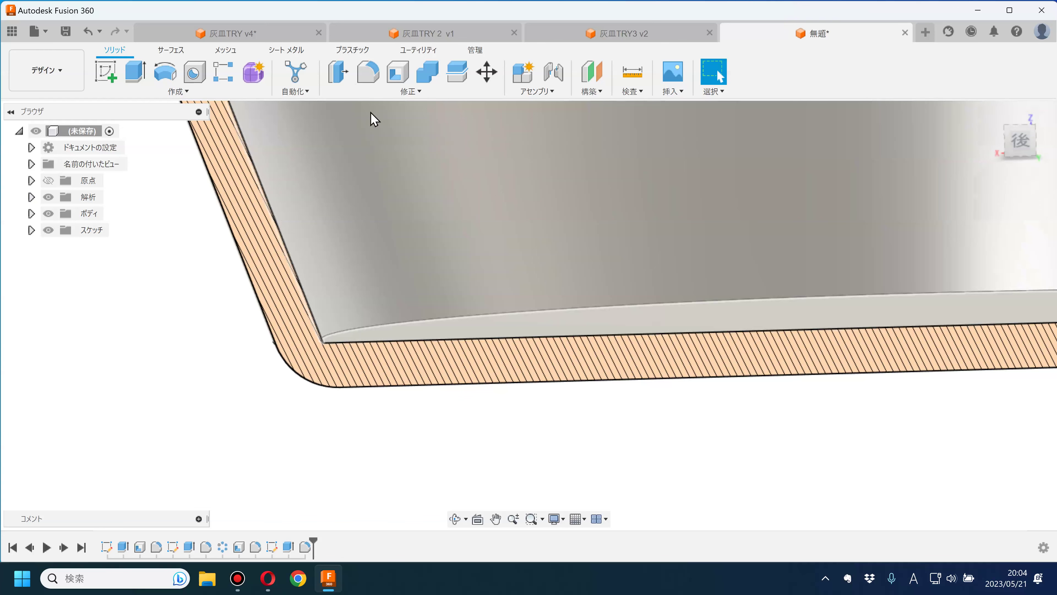
left_click(368, 72)
left_click(346, 332)
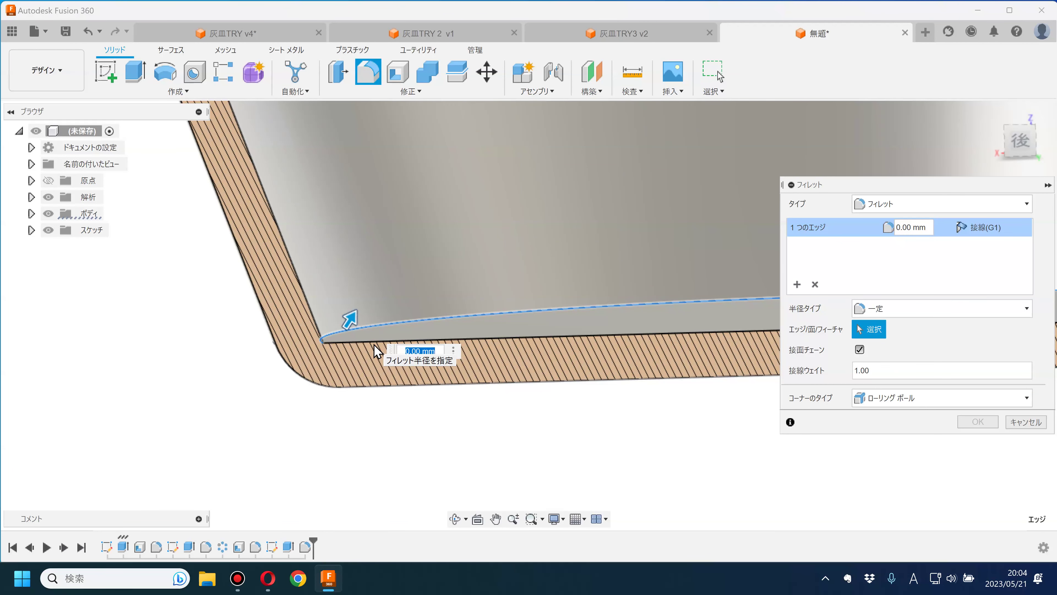
type("1")
key("Return")
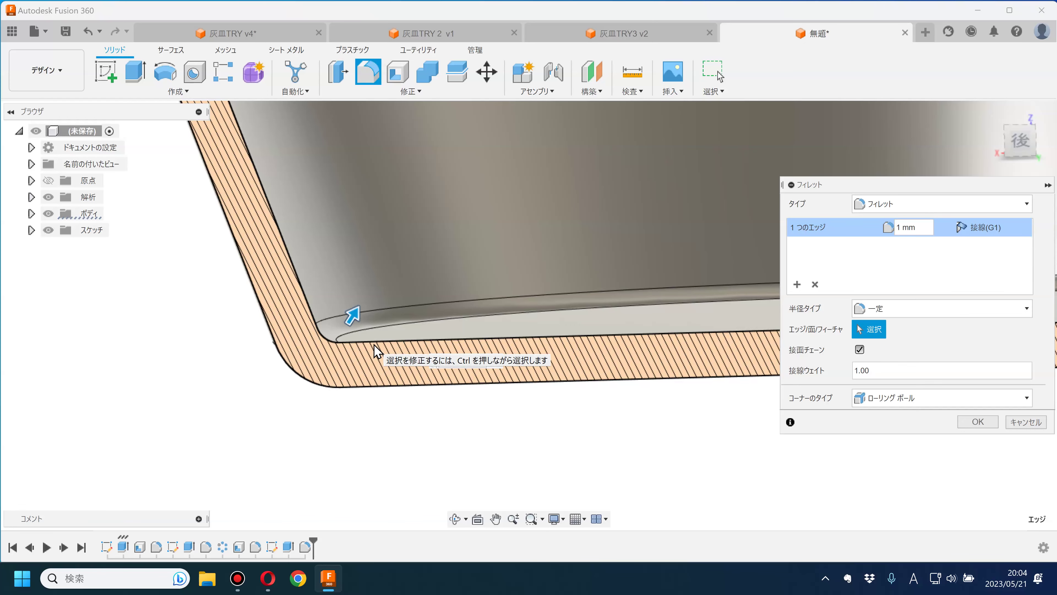
key("Return")
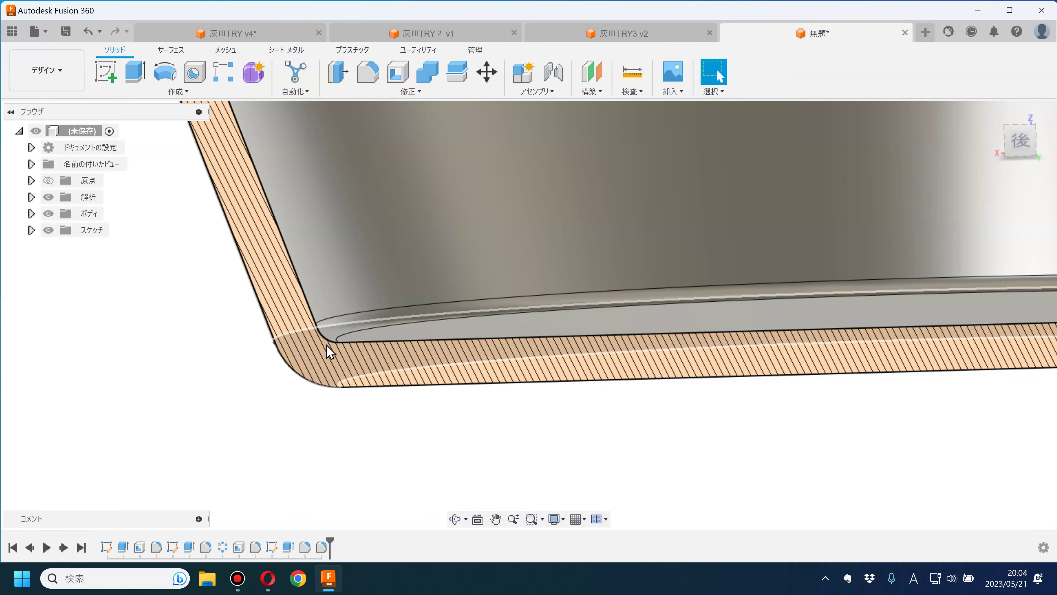
scroll(326, 342, "down", 2)
scroll(336, 341, "up", 2)
scroll(255, 465, "down", 3)
mouse_move(366, 428)
middle_mouse_down()
mouse_move(433, 372)
mouse_move(389, 395)
mouse_move(401, 406)
middle_mouse_up()
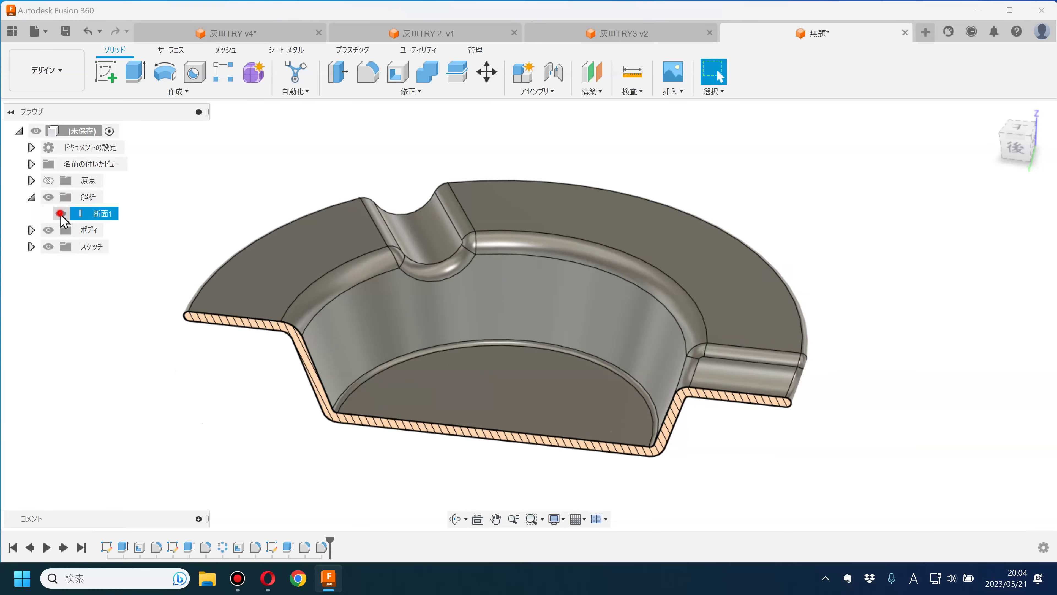
- Hide the 断面1 section analysis and switch to the Rendering workspace
left_click(60, 213)
scroll(654, 352, "down", 3)
mouse_move(654, 352)
middle_mouse_down("shift")
mouse_move(655, 336)
mouse_move(746, 403)
middle_mouse_up("shift")
left_click(54, 71)
left_click(55, 150)
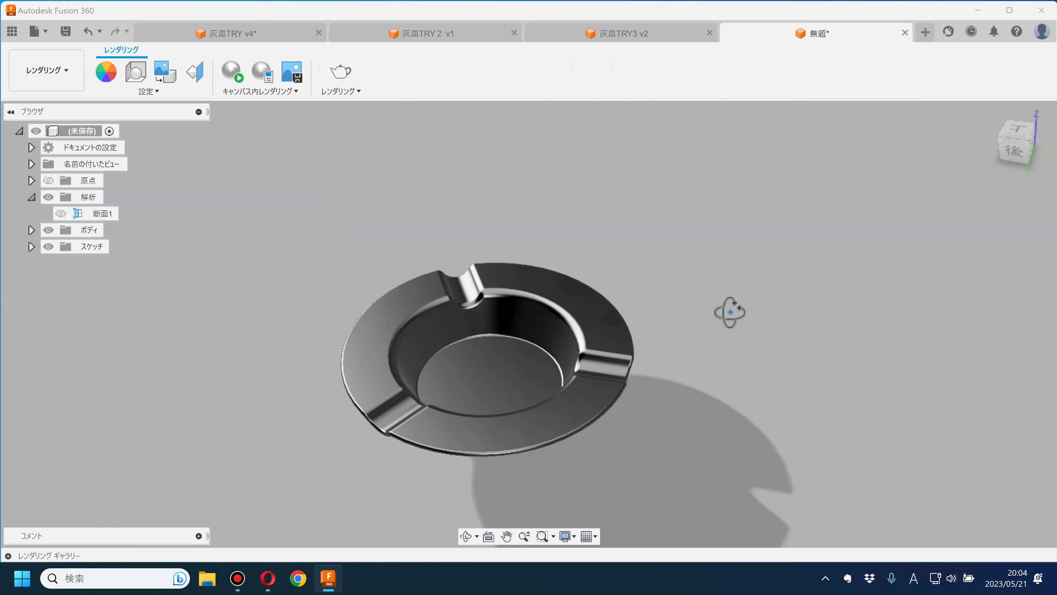
scroll(706, 382, "up", 2)
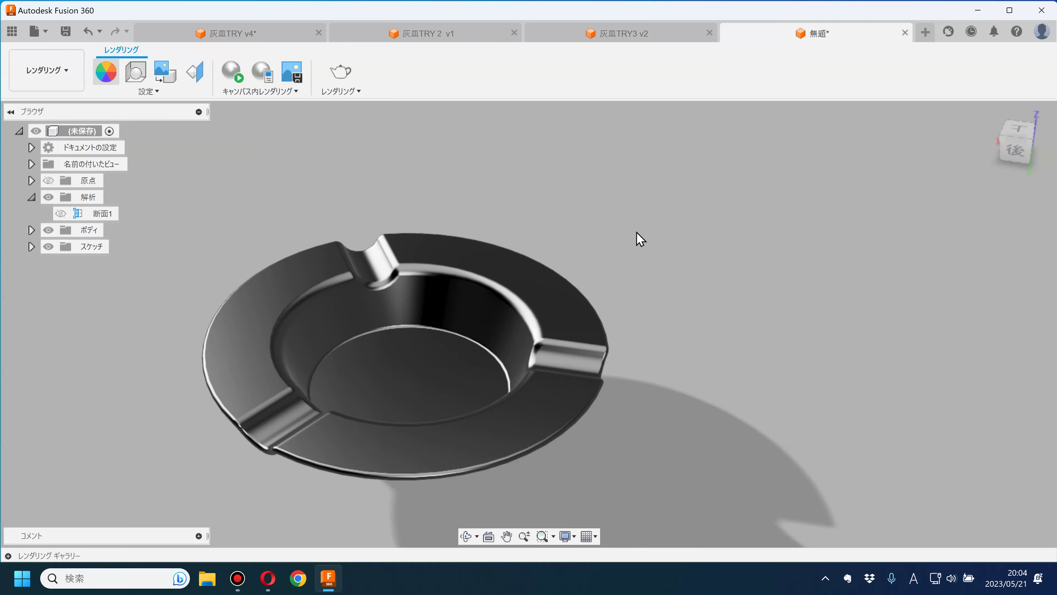
- Set the 鋼 - サテン appearance colour to 238/235/235 and roughness to 0.424
key("a")
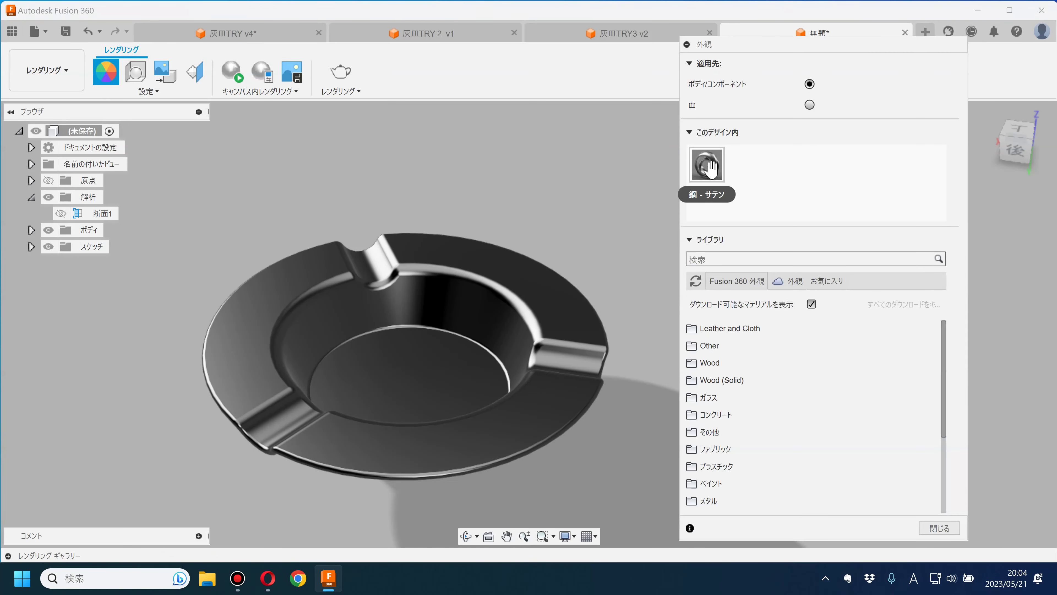
double_click(715, 165)
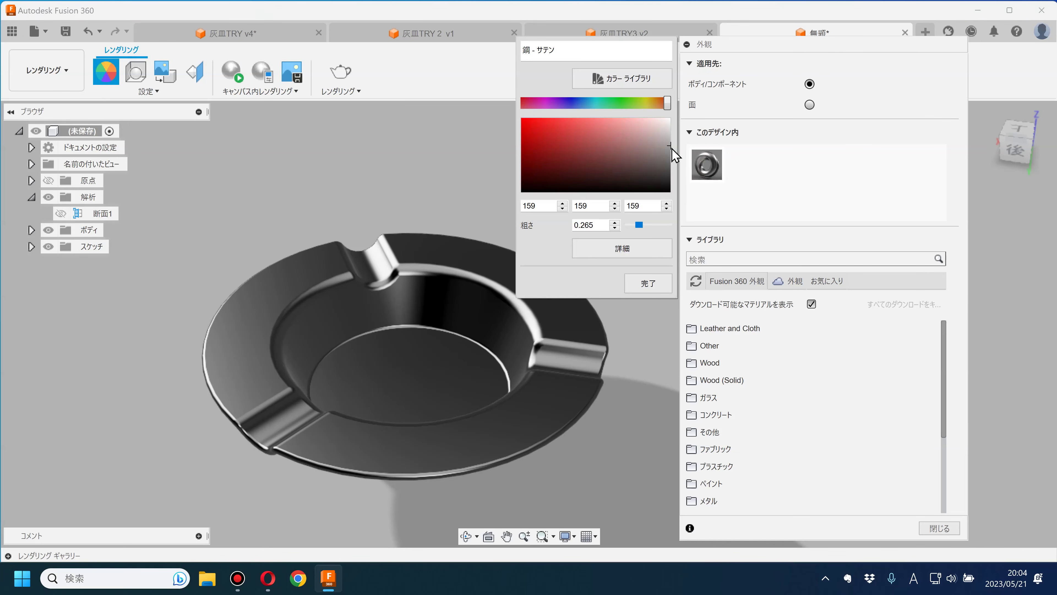
left_click_drag(669, 141, 667, 123)
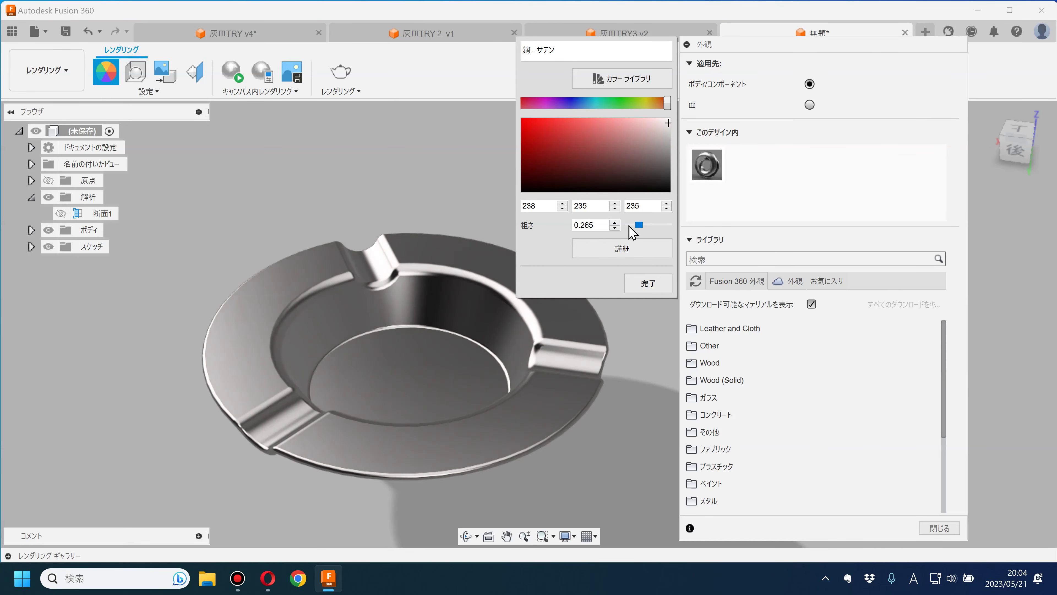
left_click_drag(638, 225, 645, 225)
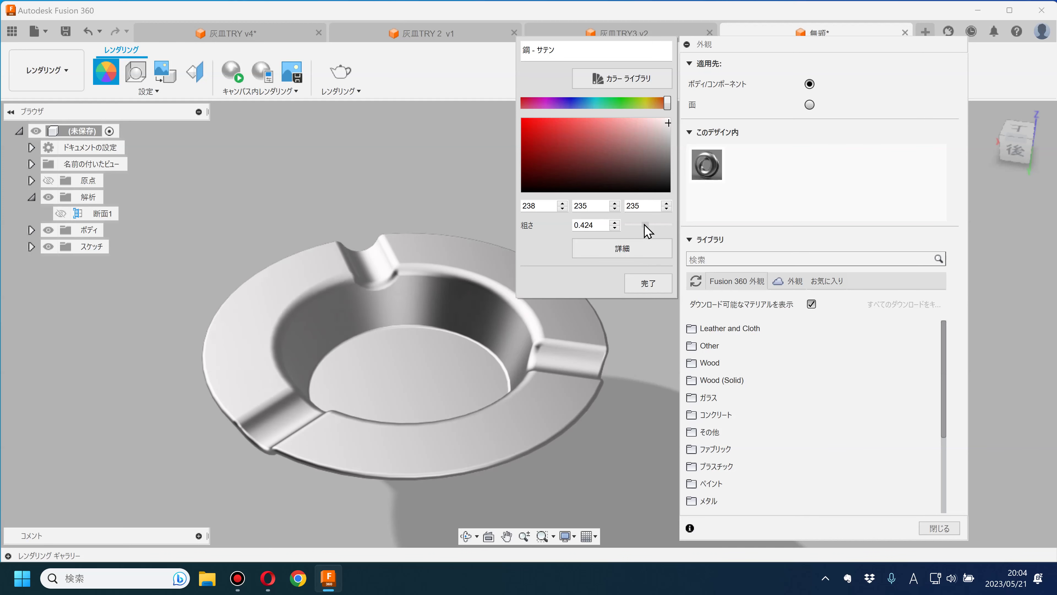
left_click(643, 287)
left_click(925, 527)
mouse_move(704, 395)
middle_mouse_down("shift")
mouse_move(866, 371)
mouse_move(854, 295)
mouse_move(857, 338)
mouse_move(835, 271)
mouse_move(802, 260)
mouse_move(821, 274)
mouse_move(503, 307)
middle_mouse_up("shift")
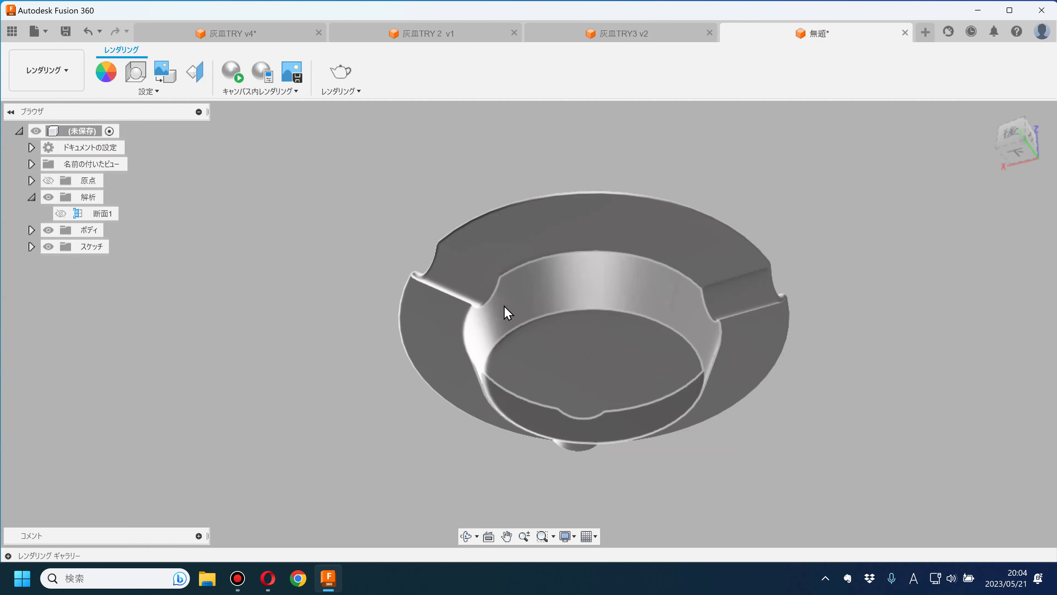
- Switch back to the Design workspace, orbit the ashtray, and start a new blank design
scroll(497, 313, "up", 2)
scroll(497, 313, "up", 3)
mouse_move(495, 235)
middle_mouse_down("shift")
mouse_move(515, 267)
mouse_move(516, 374)
middle_mouse_up("shift")
left_click(45, 70)
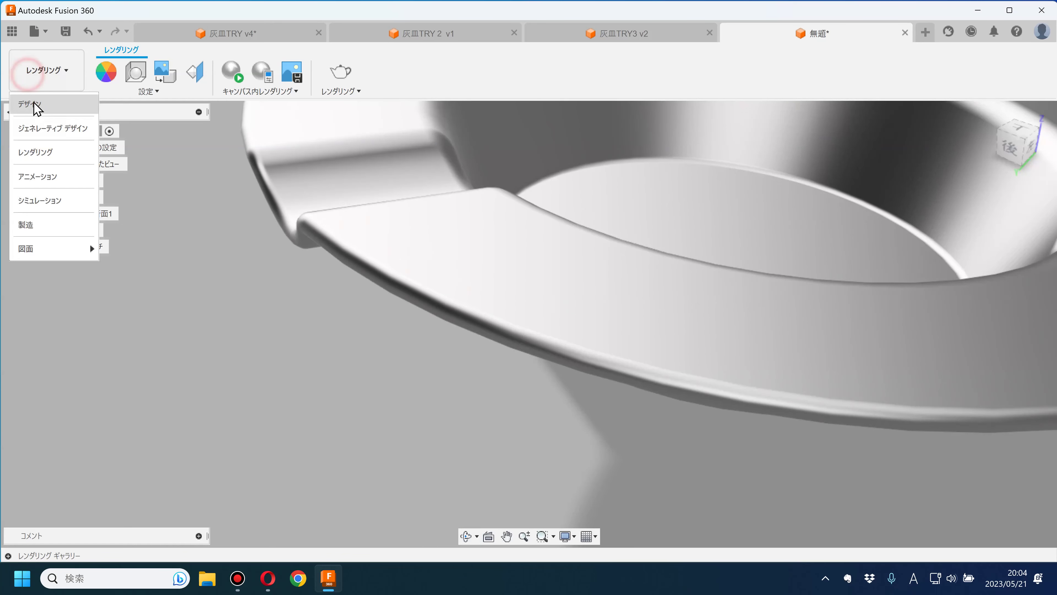
left_click(34, 105)
mouse_move(302, 479)
middle_mouse_down("shift")
mouse_move(534, 295)
mouse_move(555, 208)
mouse_move(770, 352)
mouse_move(762, 392)
mouse_move(774, 311)
mouse_move(793, 437)
mouse_move(817, 479)
mouse_move(812, 372)
mouse_move(810, 388)
middle_mouse_up("shift")
key("Escape")
middle_click_drag(807, 385, 821, 366, "shift")
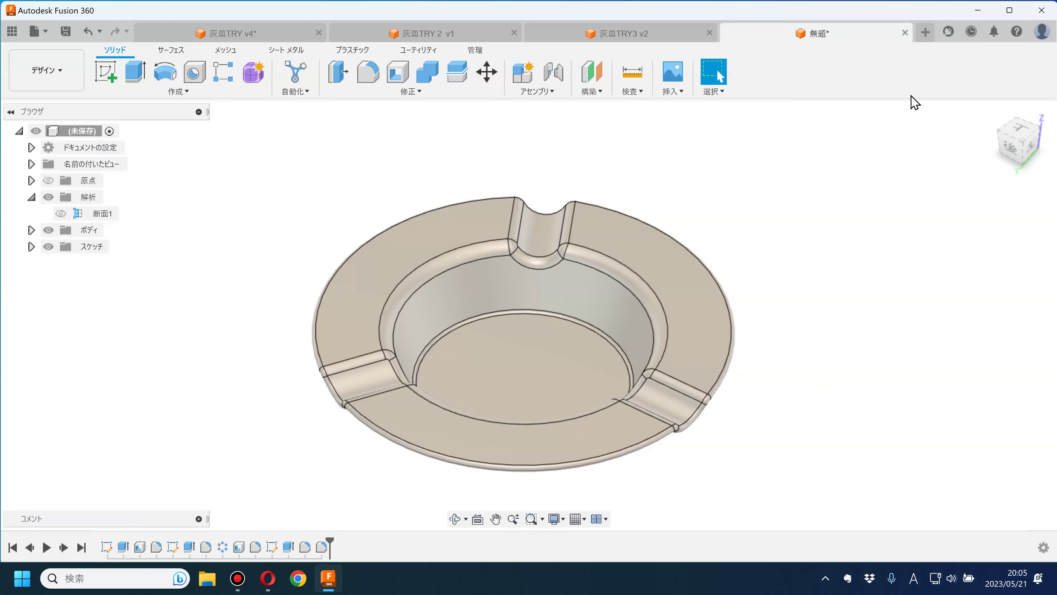
left_click(923, 38)
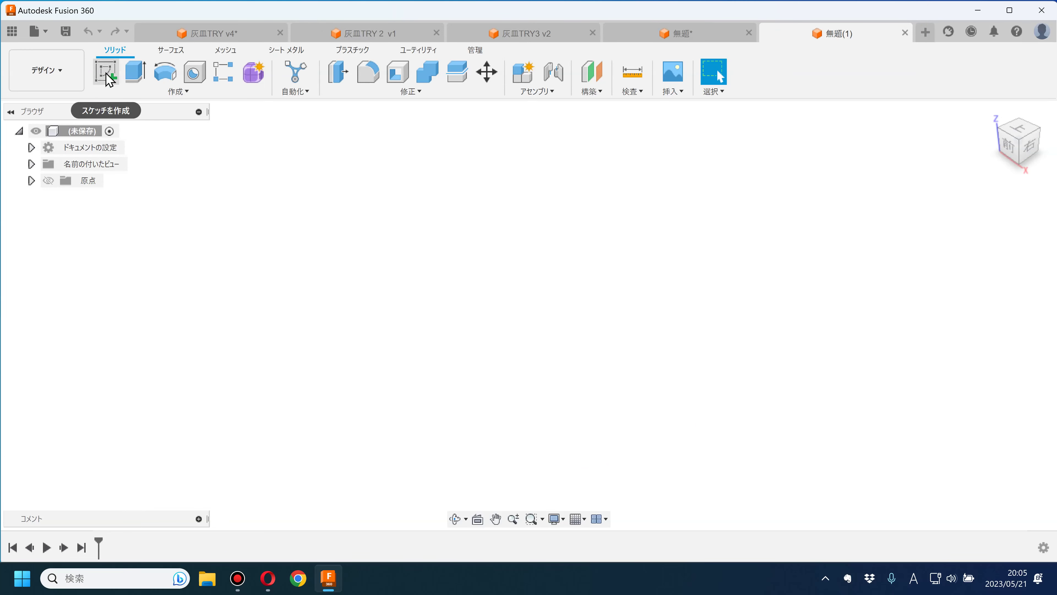
- Sketch an 80 mm diameter circle at the origin on the XY plane and finish the sketch
left_click(172, 49)
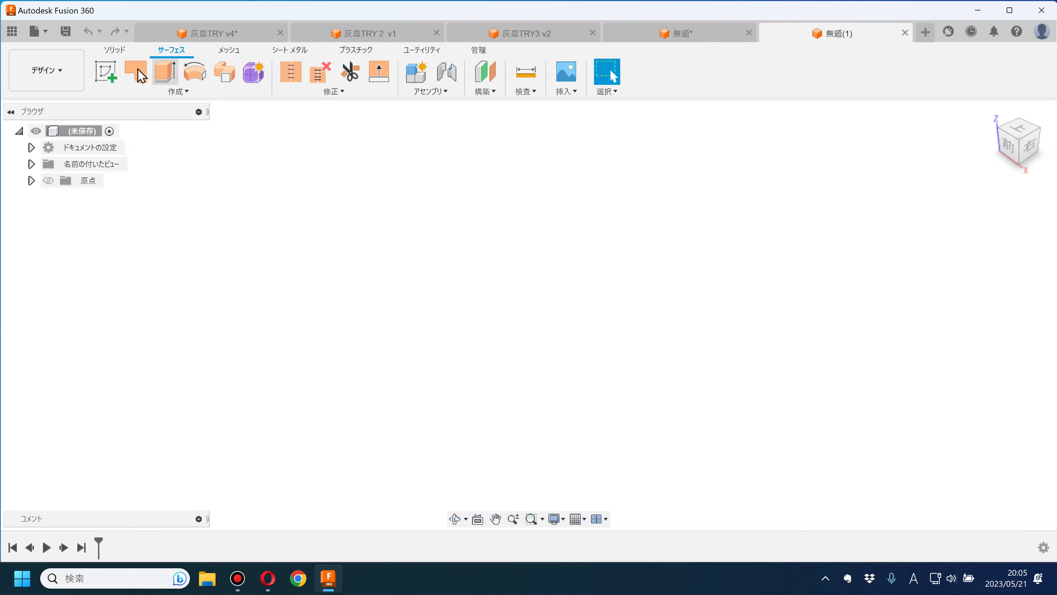
left_click(105, 75)
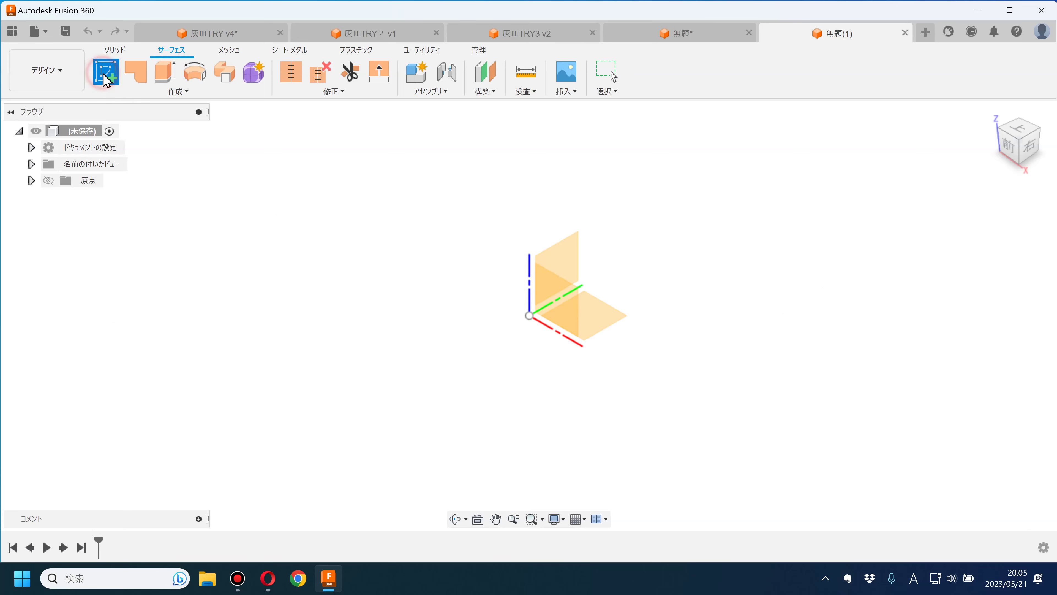
left_click(618, 323)
left_click(166, 78)
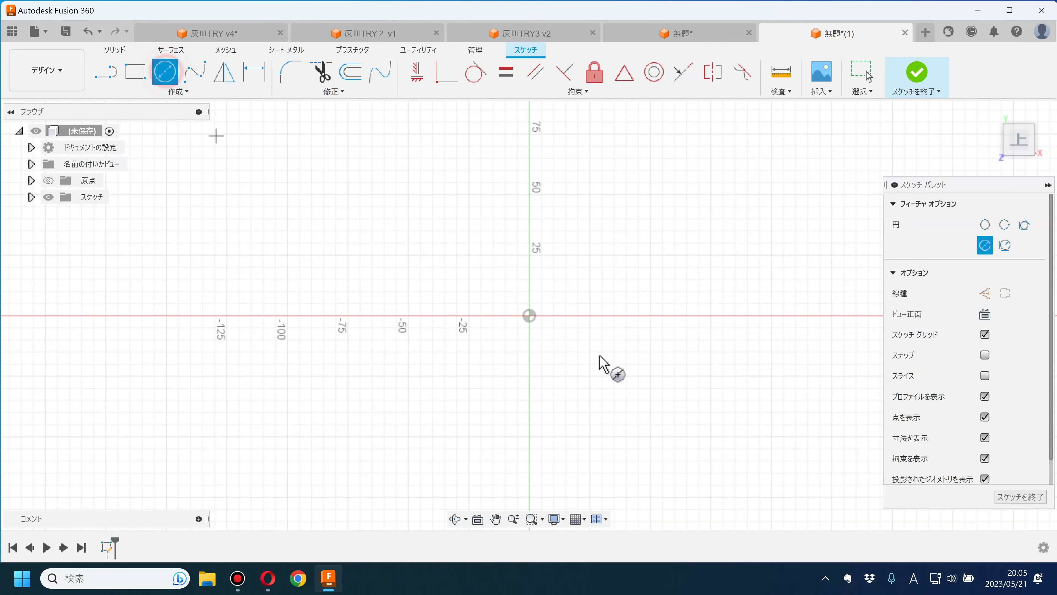
left_click(529, 315)
type("100")
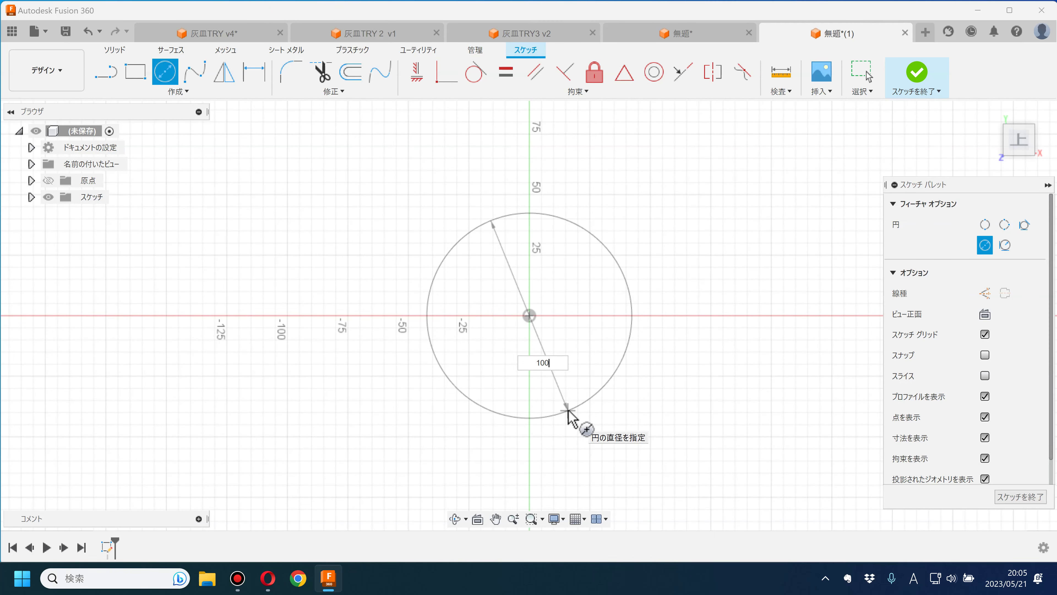
key("Tab")
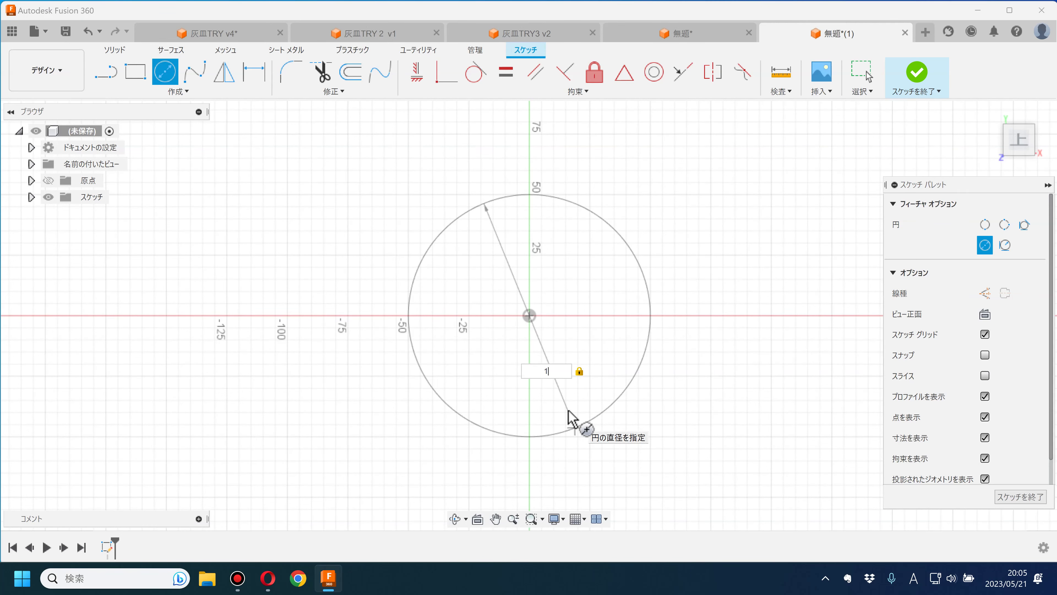
key("Return")
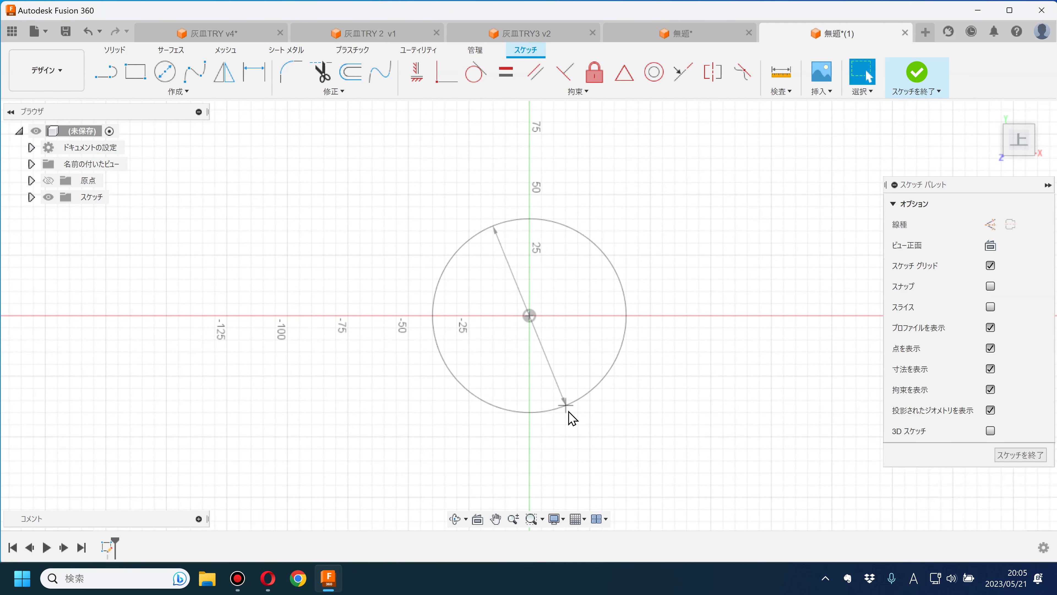
left_click(933, 88)
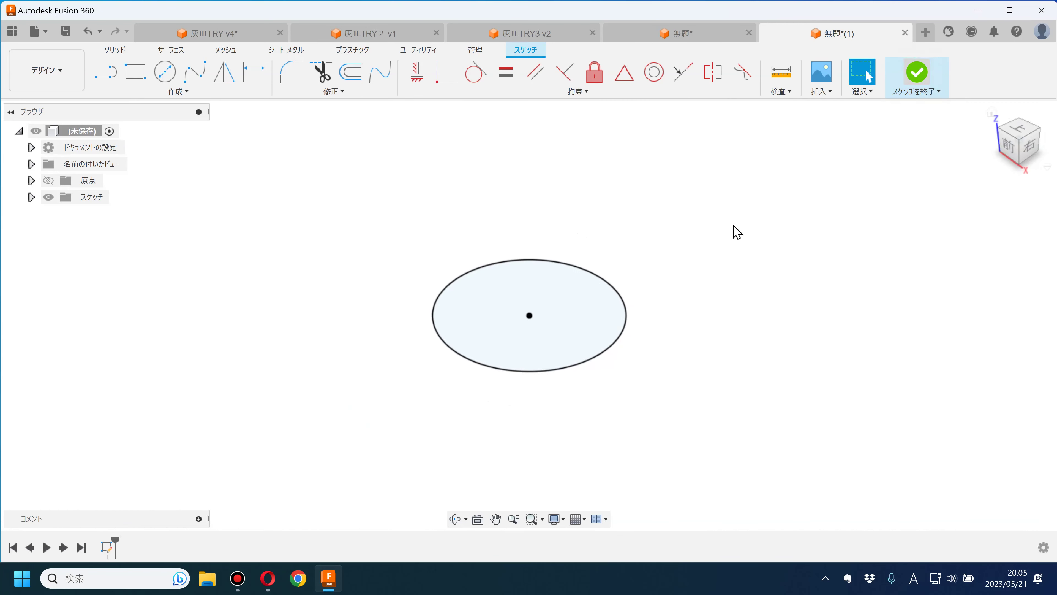
mouse_move(540, 371)
middle_mouse_down()
mouse_move(567, 314)
mouse_move(622, 263)
middle_mouse_up()
scroll(562, 298, "up", 2)
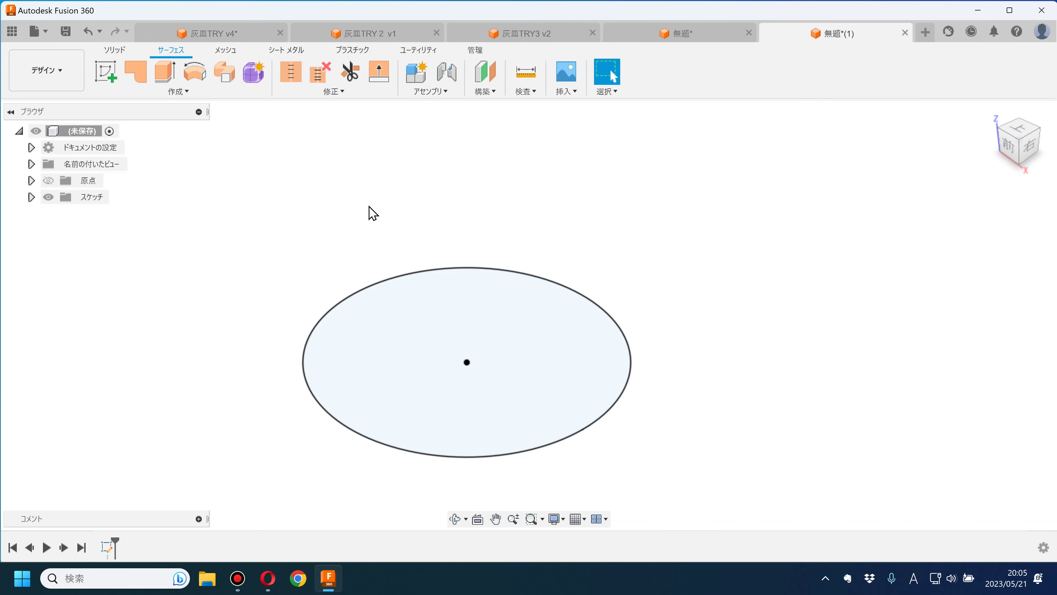
- Extrude the circle as a 20 mm surface wall with a 20° outward taper
left_click(164, 77)
middle_click_drag(485, 317, 507, 359, "shift")
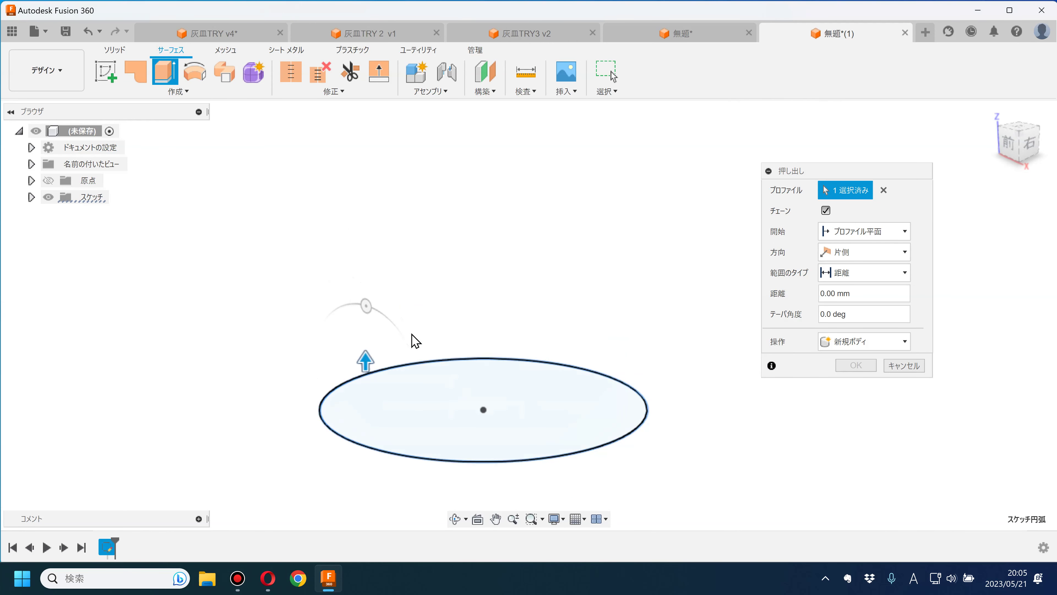
left_click_drag(366, 360, 380, 287)
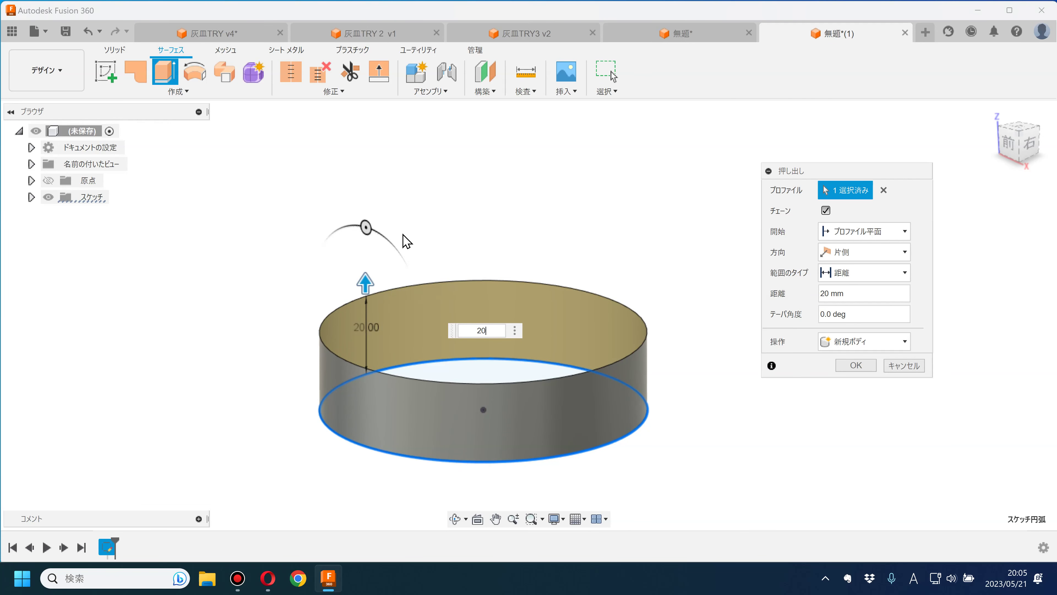
left_click_drag(366, 227, 370, 239)
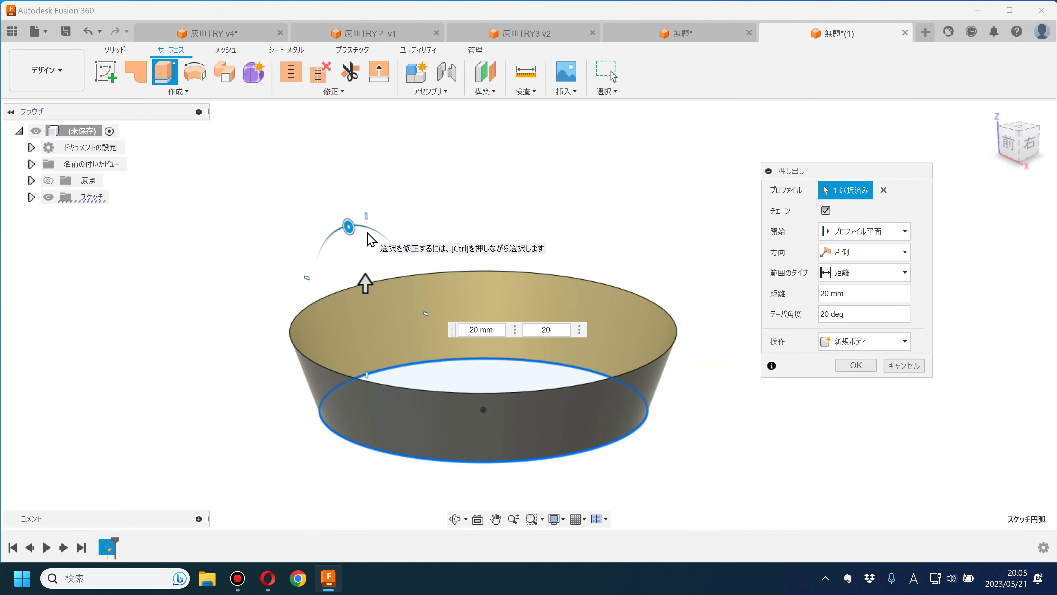
key("Return")
mouse_move(333, 292)
middle_mouse_down("shift")
mouse_move(304, 241)
mouse_move(183, 237)
middle_mouse_up("shift")
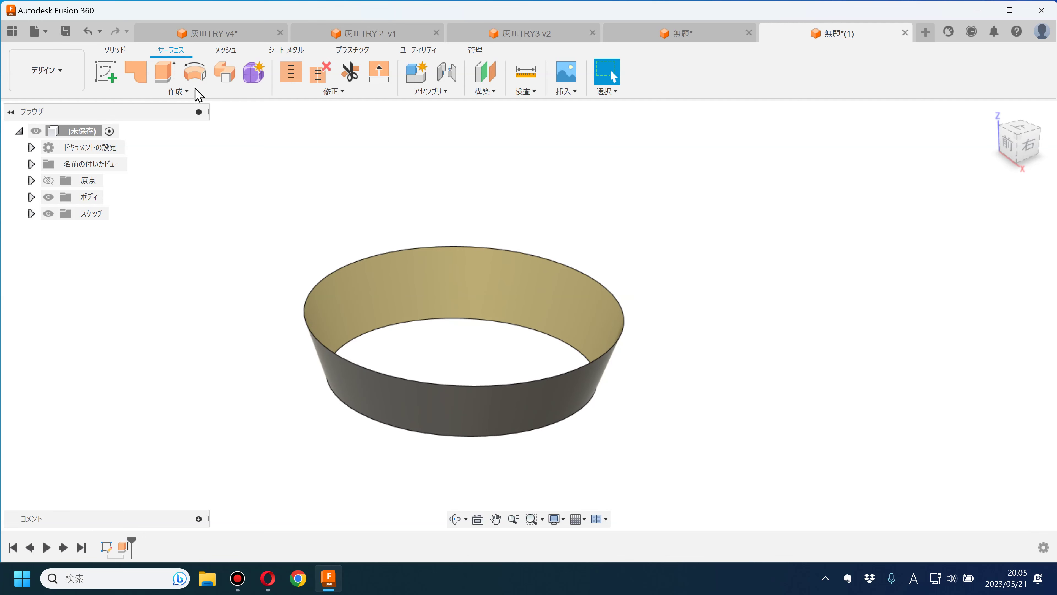
- Patch the wall's lower circular edge to close the bottom
left_click(142, 81)
left_click(384, 332)
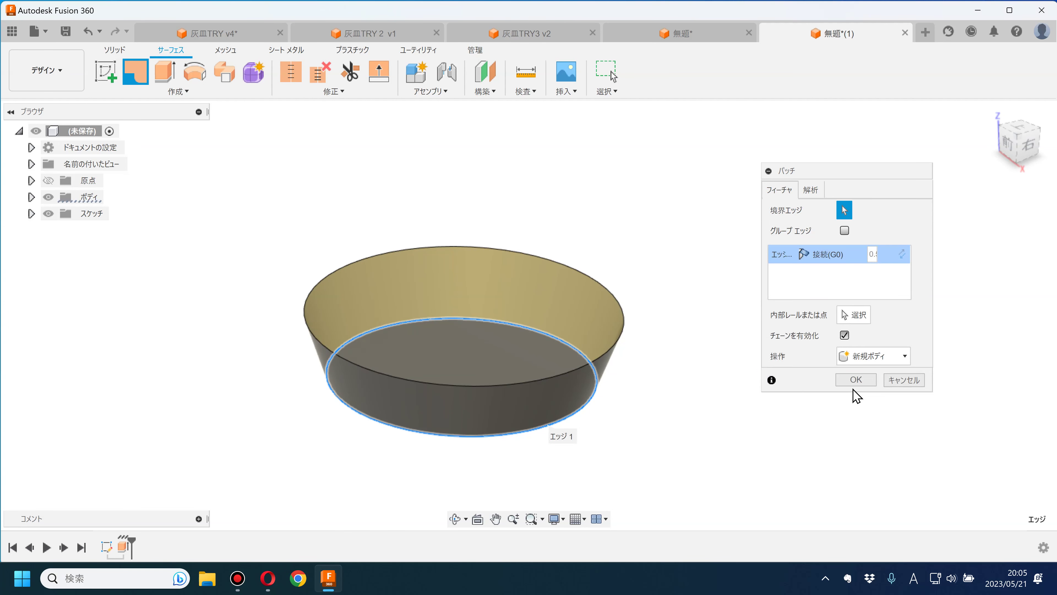
left_click(856, 379)
mouse_move(783, 390)
middle_mouse_down("shift")
mouse_move(781, 381)
mouse_move(736, 385)
middle_mouse_up("shift")
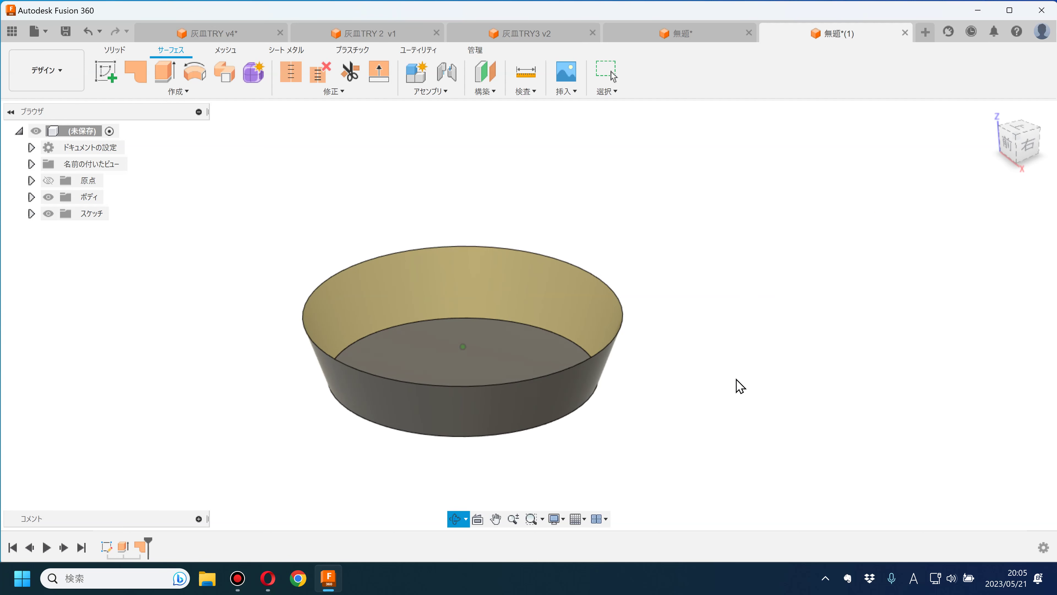
left_click(171, 92)
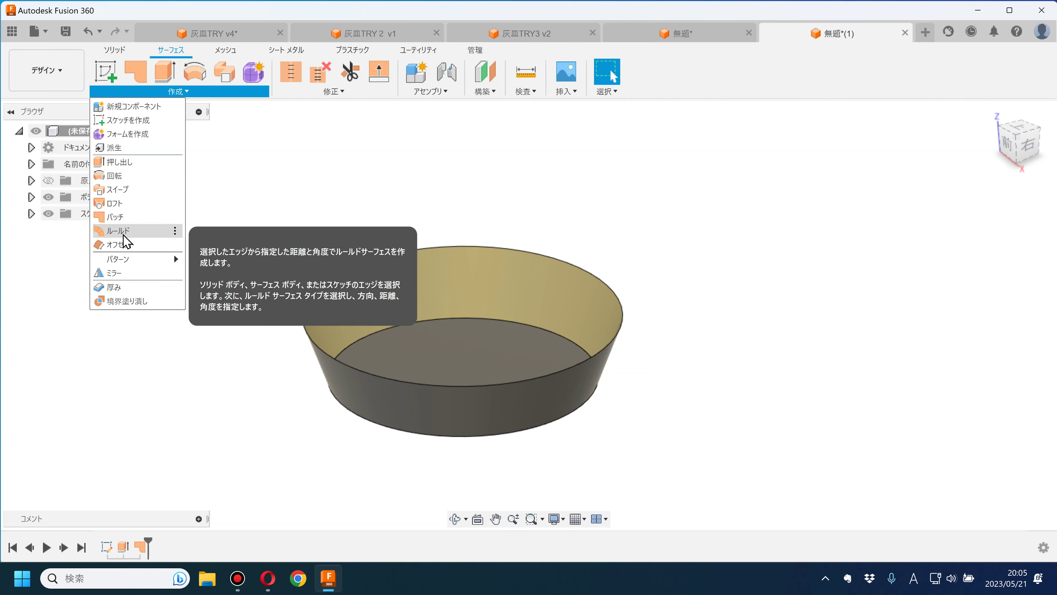
- Create a ruled surface from the top edge: Z-axis direction, -30 mm distance, 90° angle
left_click(134, 231)
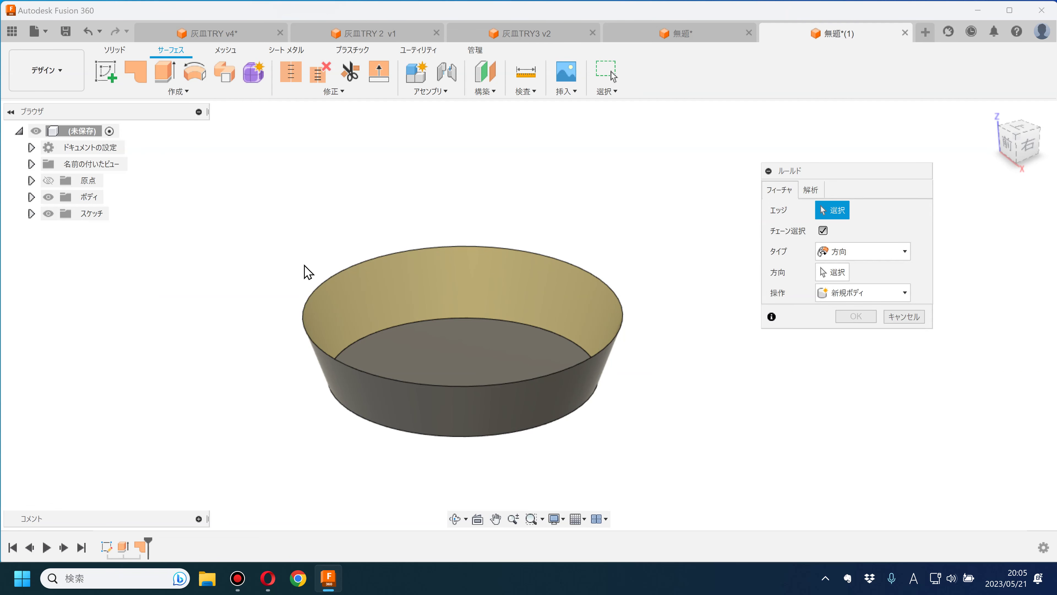
left_click(317, 283)
left_click(850, 255)
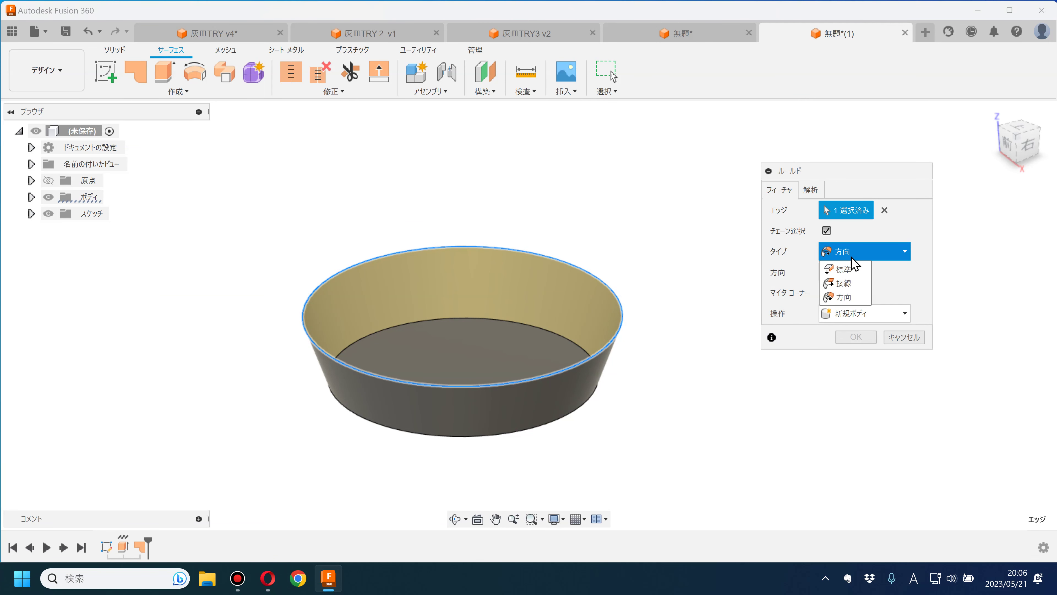
left_click(850, 254)
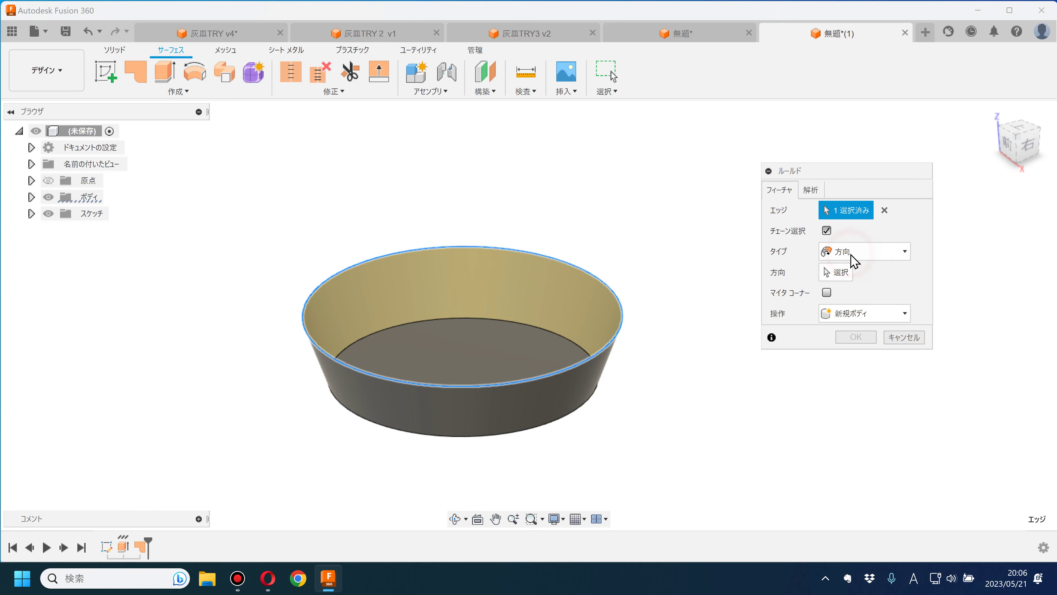
left_click(843, 279)
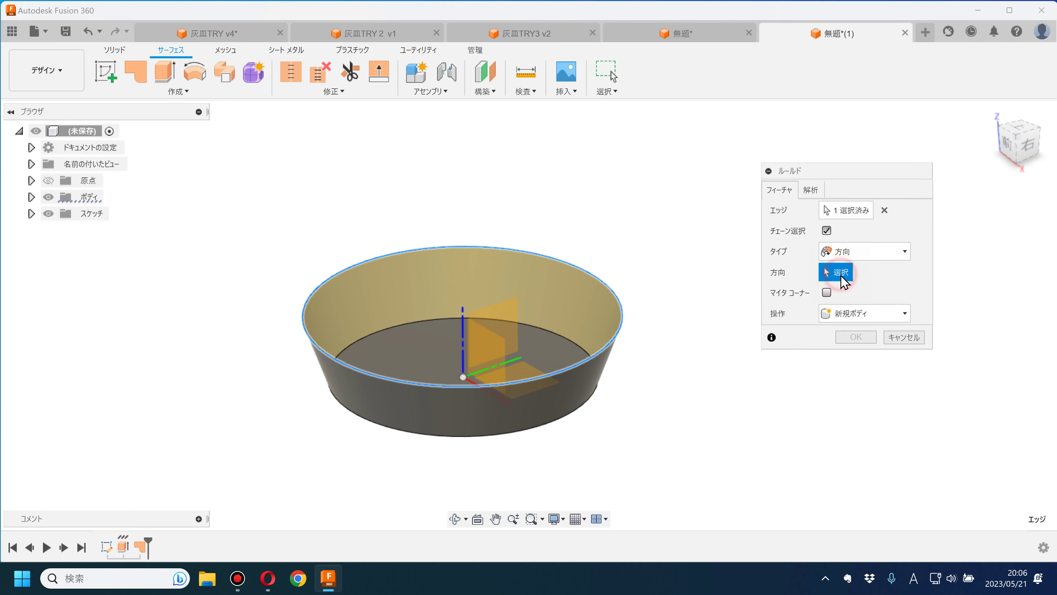
left_click(462, 311)
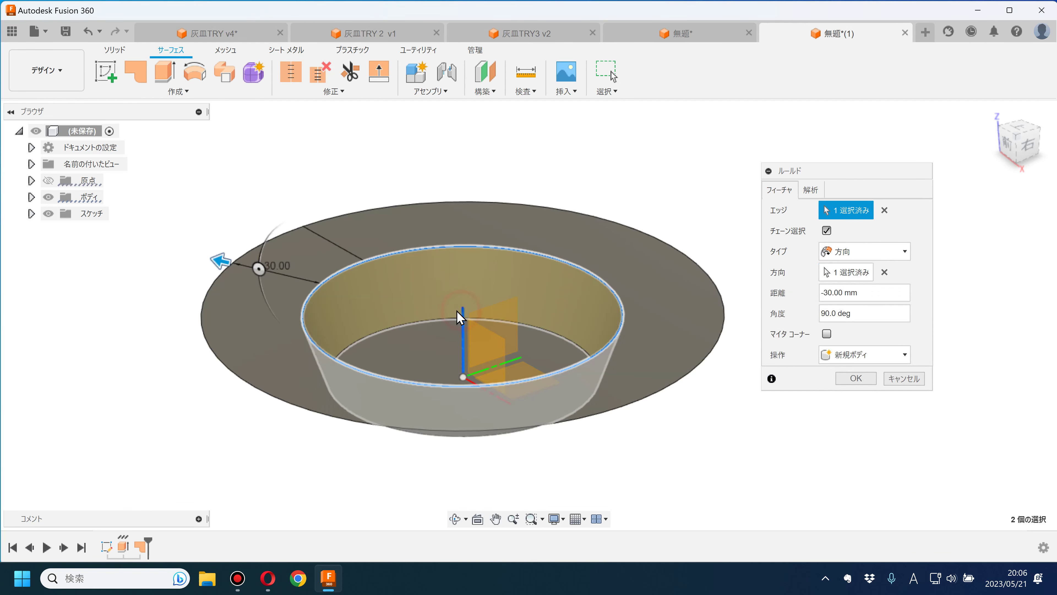
left_click(881, 314)
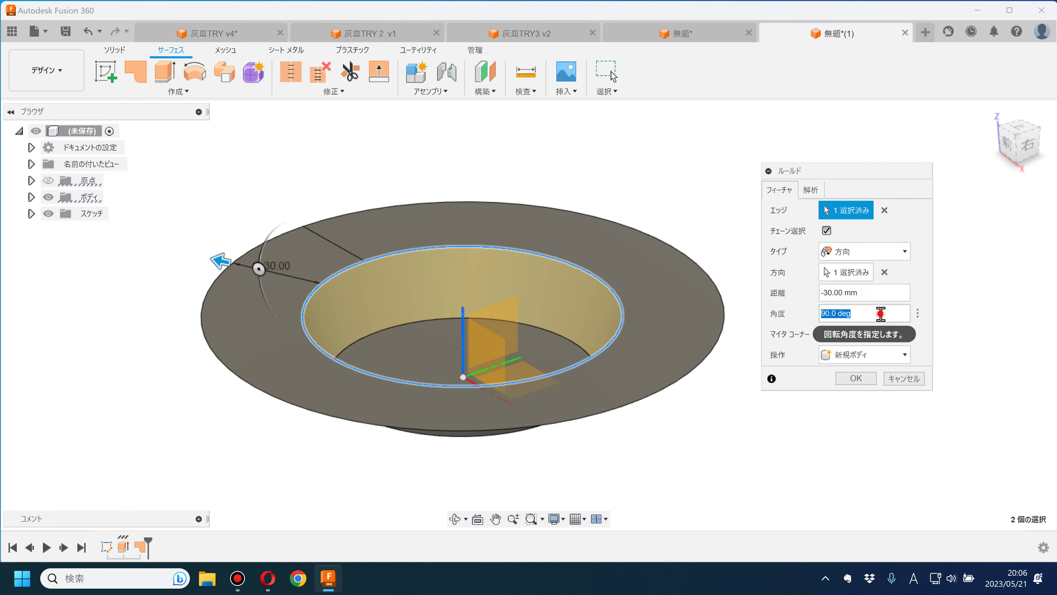
middle_click_drag(193, 205, 354, 253, "shift")
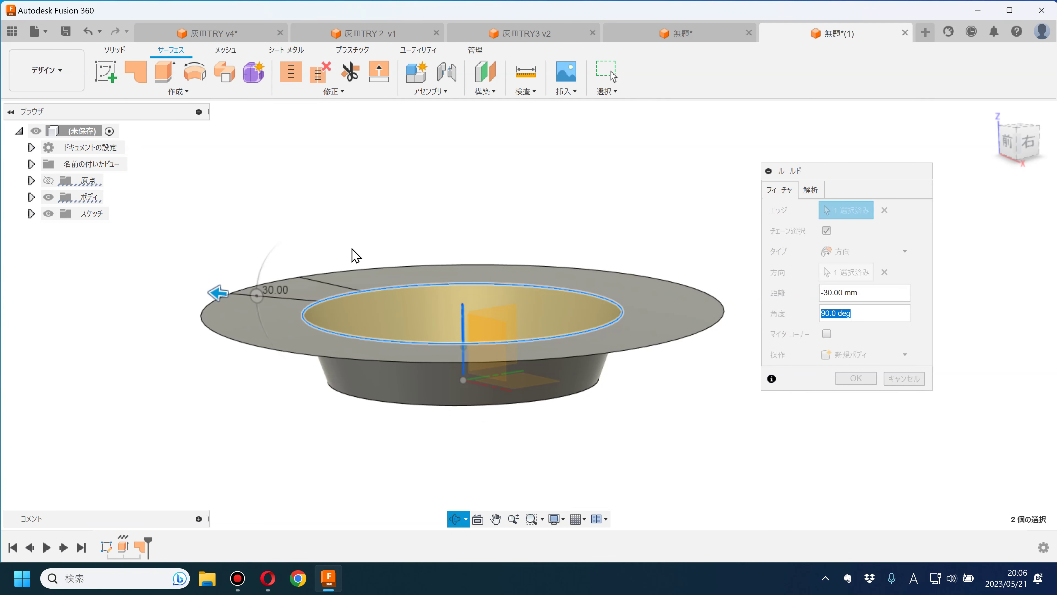
left_click(874, 292)
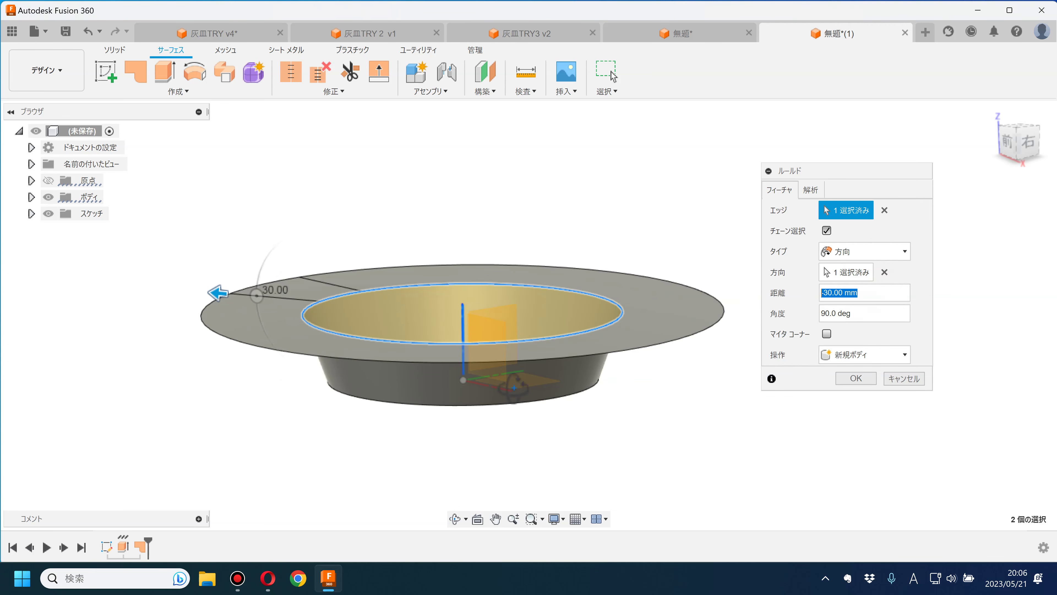
middle_click_drag(515, 388, 501, 425, "shift")
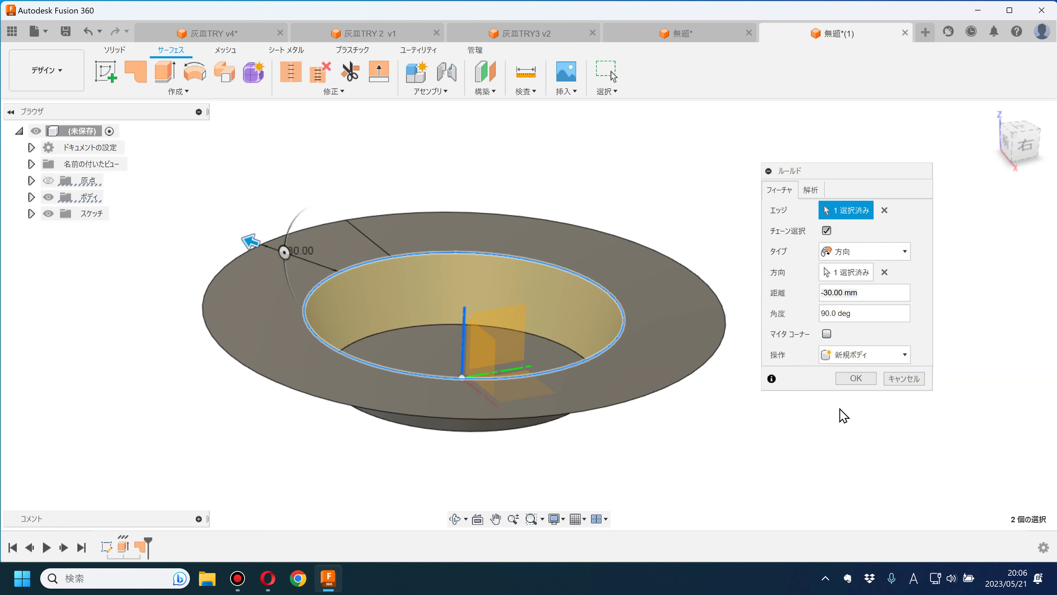
left_click(856, 379)
mouse_move(843, 396)
middle_mouse_down("shift")
mouse_move(816, 346)
mouse_move(802, 389)
mouse_move(814, 338)
mouse_move(797, 379)
mouse_move(829, 389)
middle_mouse_up("shift")
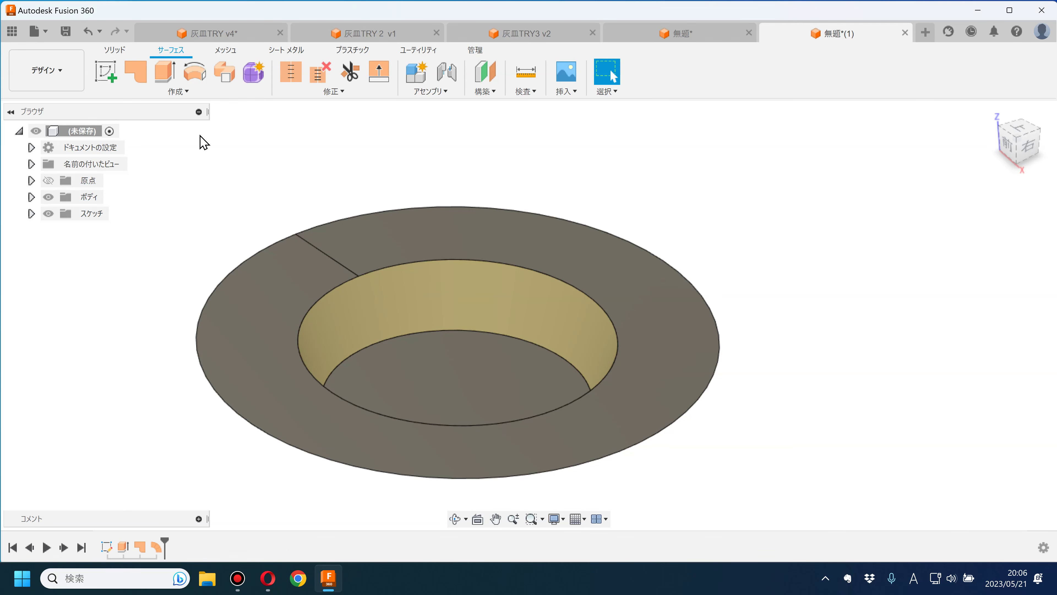
- Sketch a vertical line from the origin and a small circle at the rim on the vertical side plane
left_click(105, 74)
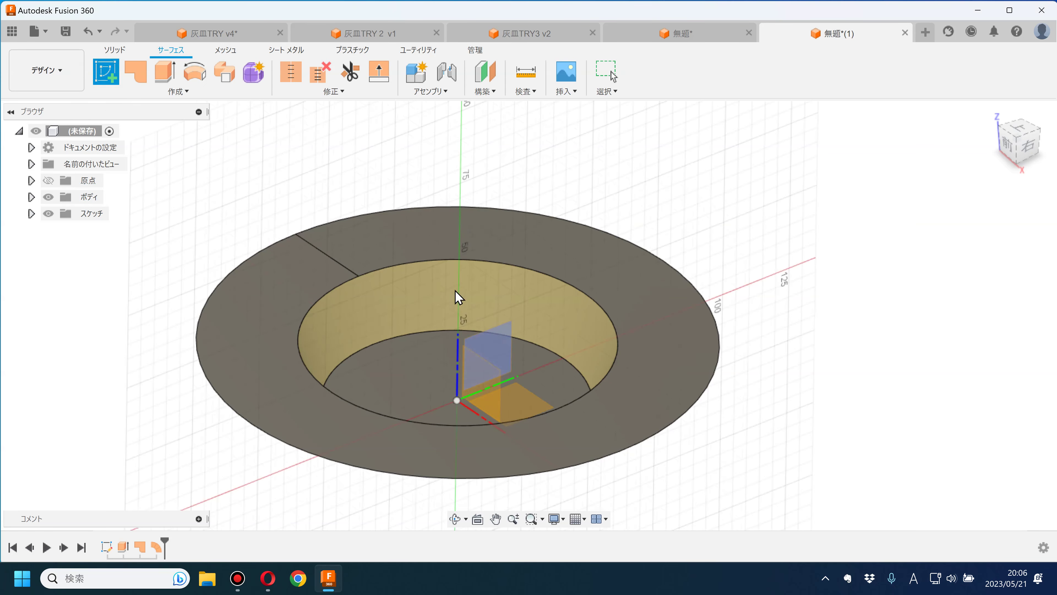
left_click(483, 337)
left_click(107, 74)
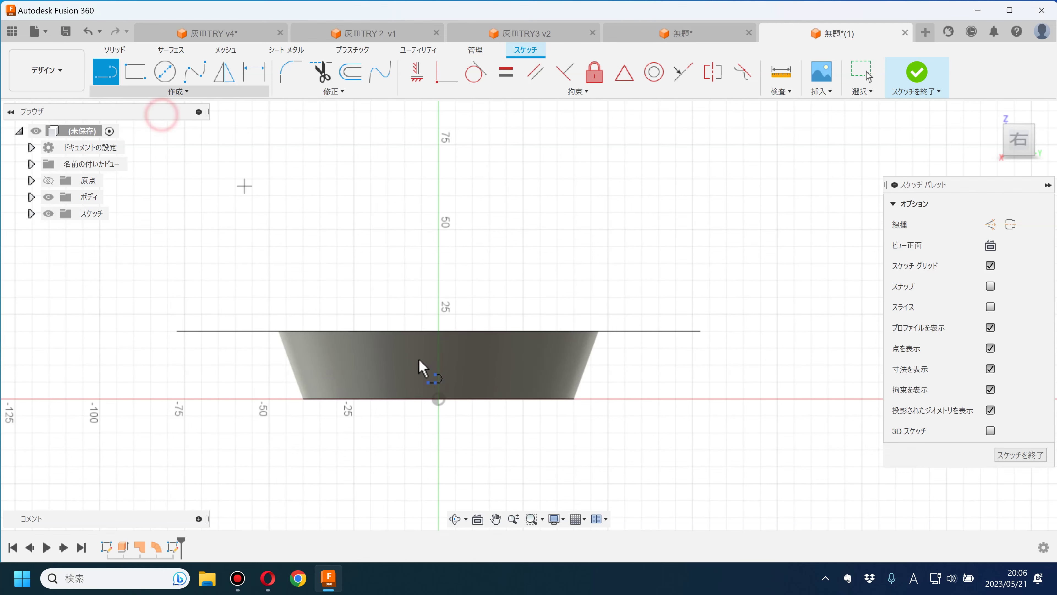
left_click(437, 398)
left_click(439, 219)
left_click(165, 72)
scroll(460, 354, "up", 3)
scroll(416, 300, "up", 2)
left_click(403, 273)
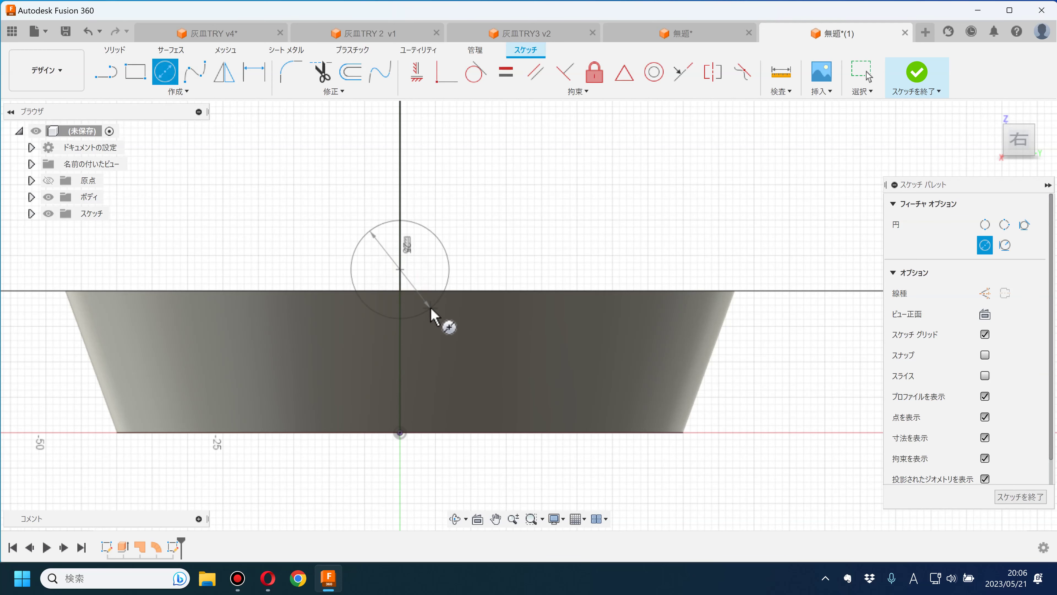
left_click(432, 308)
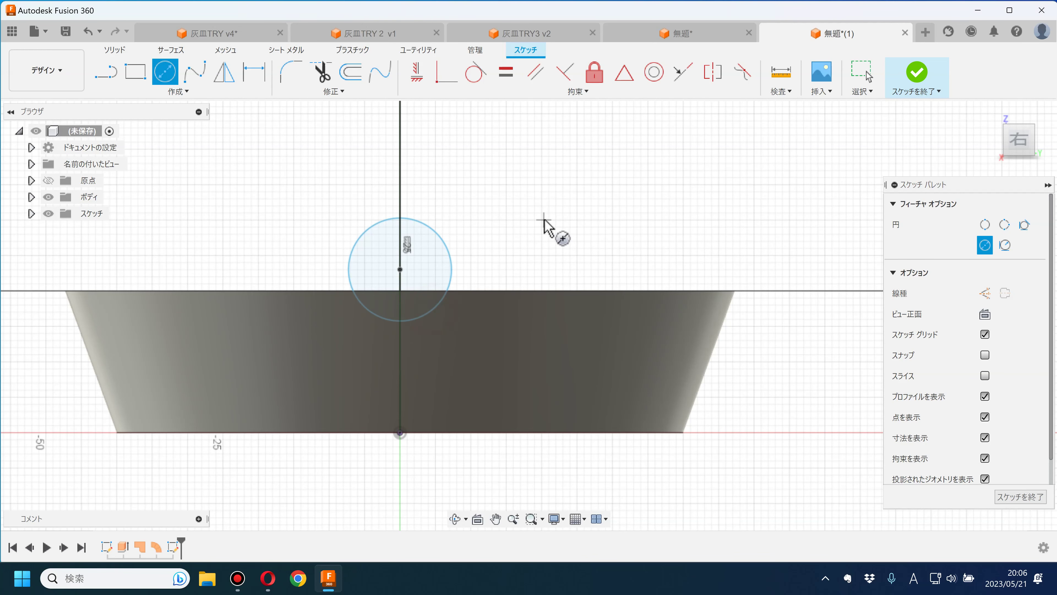
- Dimension the circle to 15 mm diameter, make the vertical line construction, and finish the sketch
key("d")
left_click(443, 239)
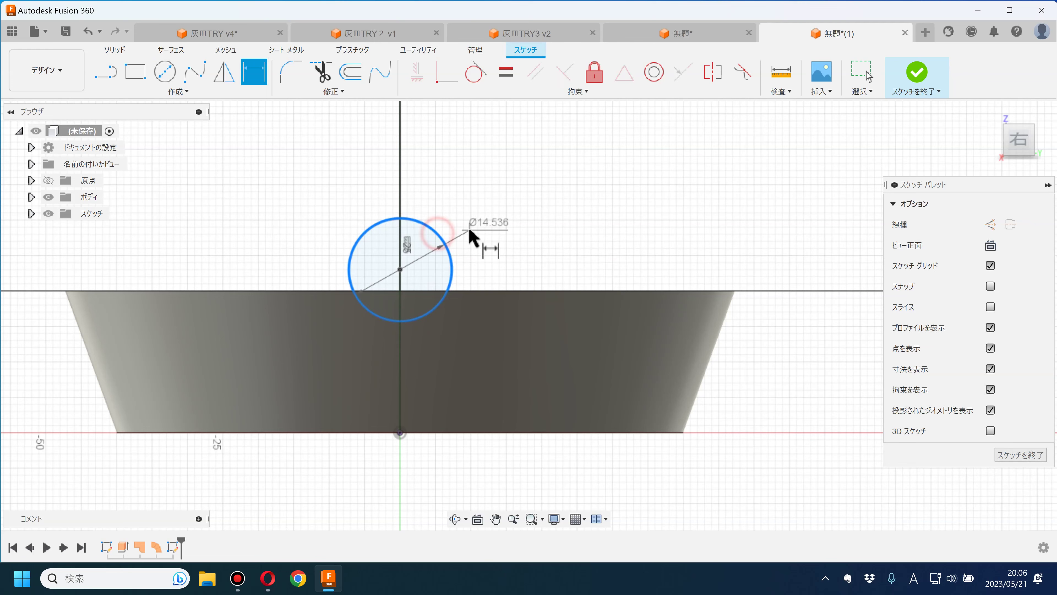
left_click(474, 238)
key("Return")
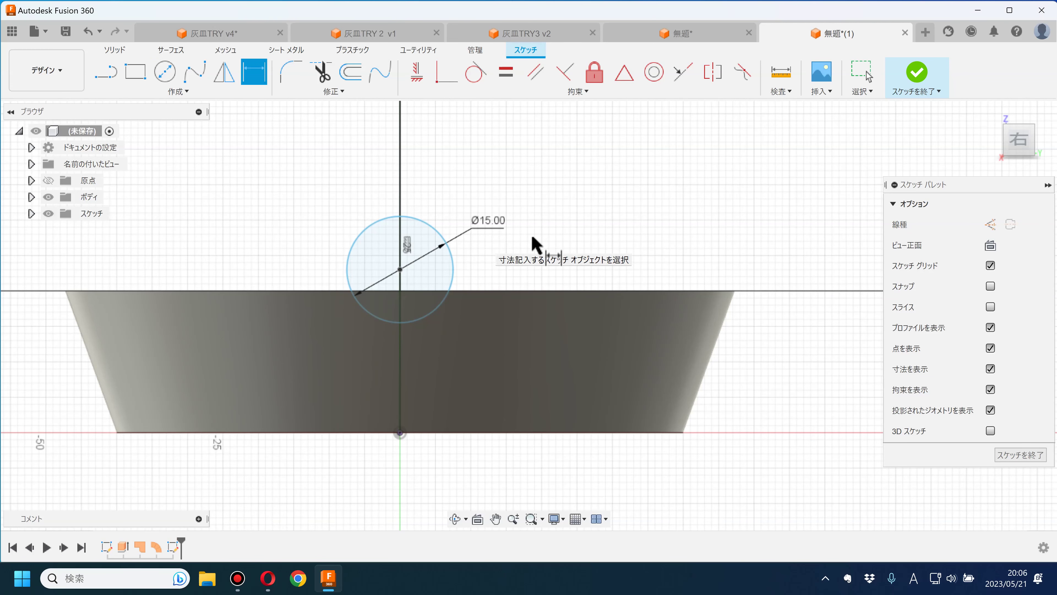
scroll(569, 248, "down", 1)
left_click(861, 73)
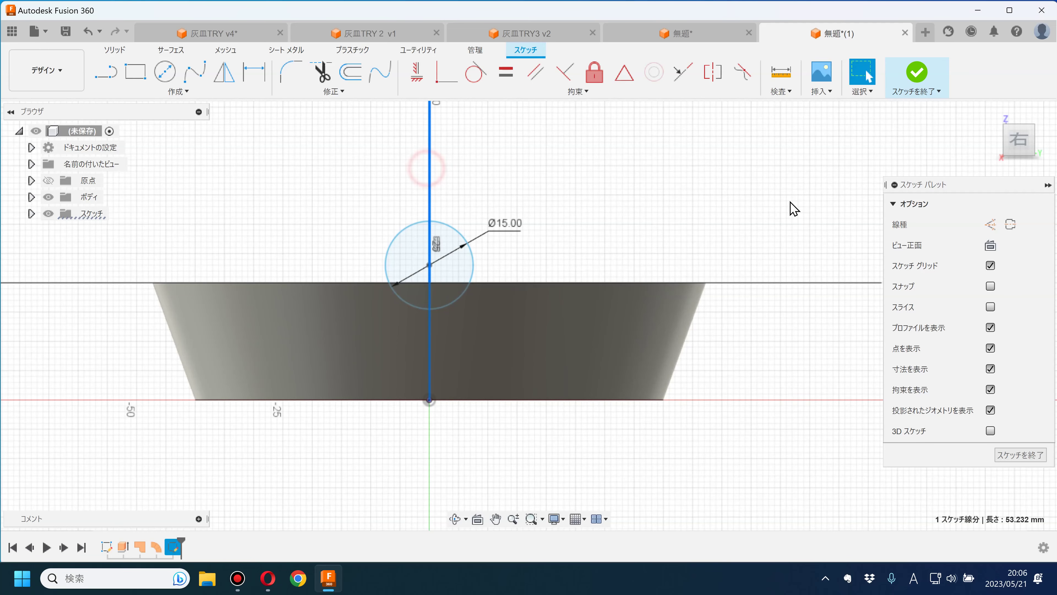
left_click(990, 223)
scroll(590, 225, "down", 1)
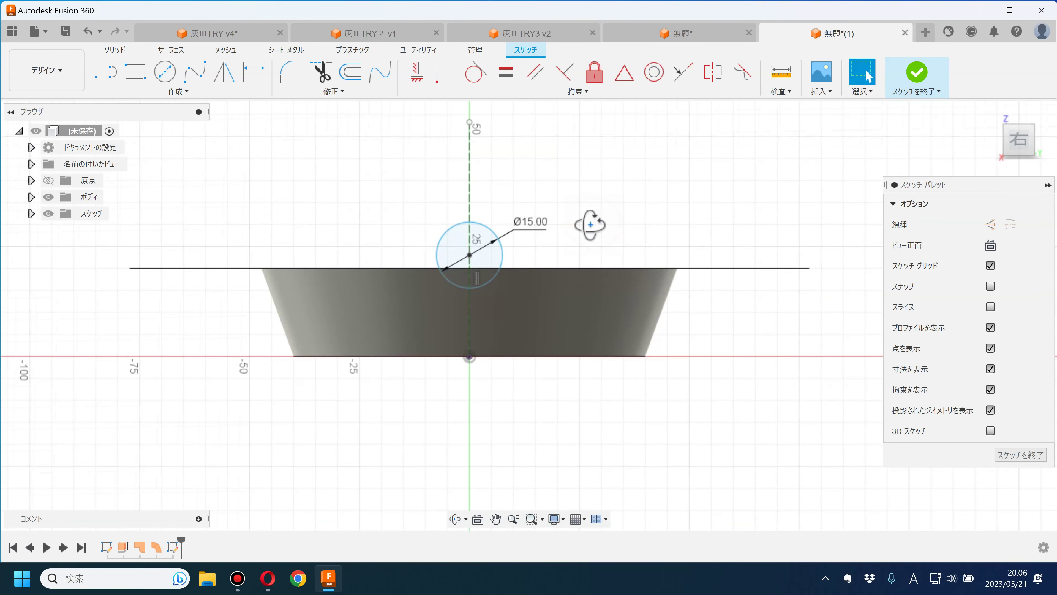
middle_click_drag(590, 225, 487, 241, "shift")
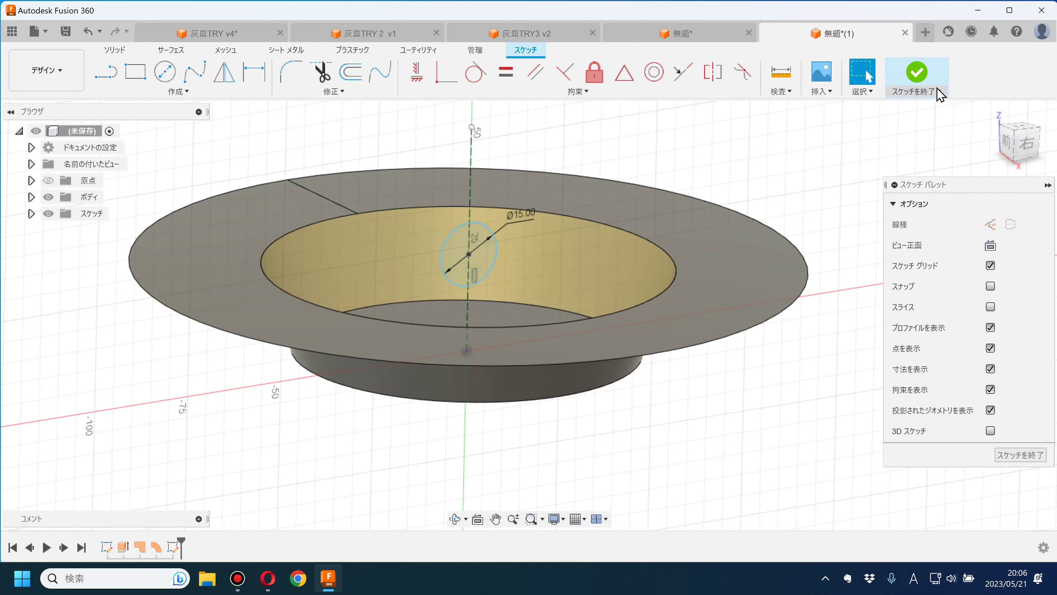
left_click(917, 73)
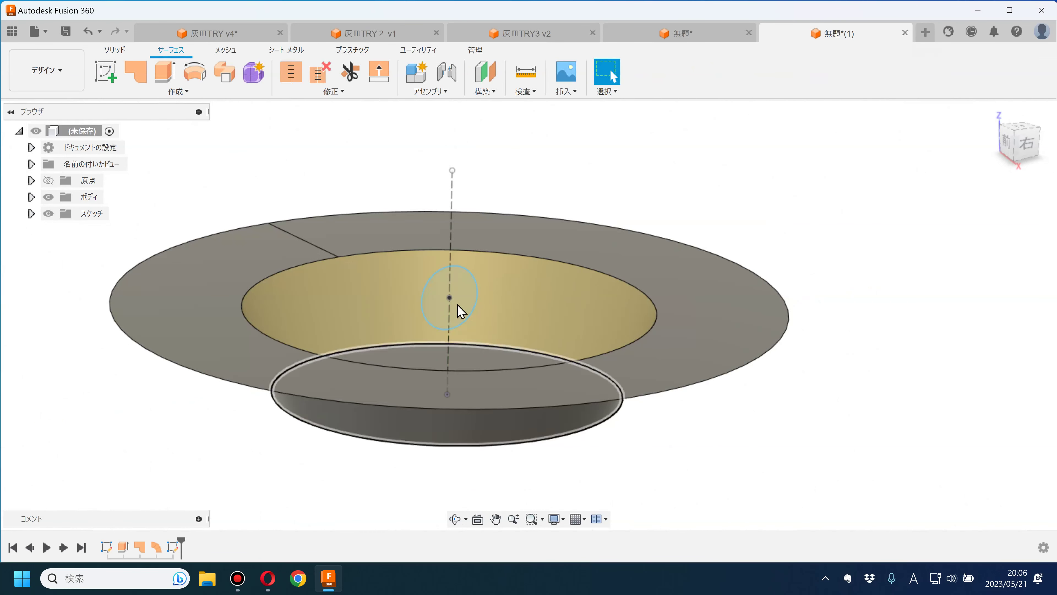
- Stitch the flange, cone and lower cylindrical surfaces into one body
left_click(116, 52)
left_click(161, 52)
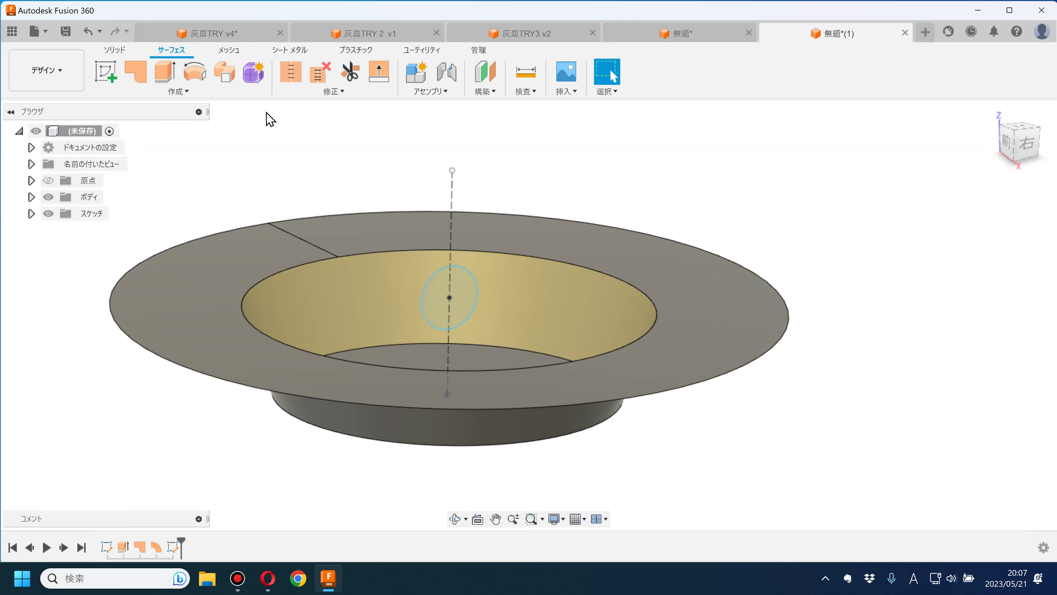
left_click(297, 84)
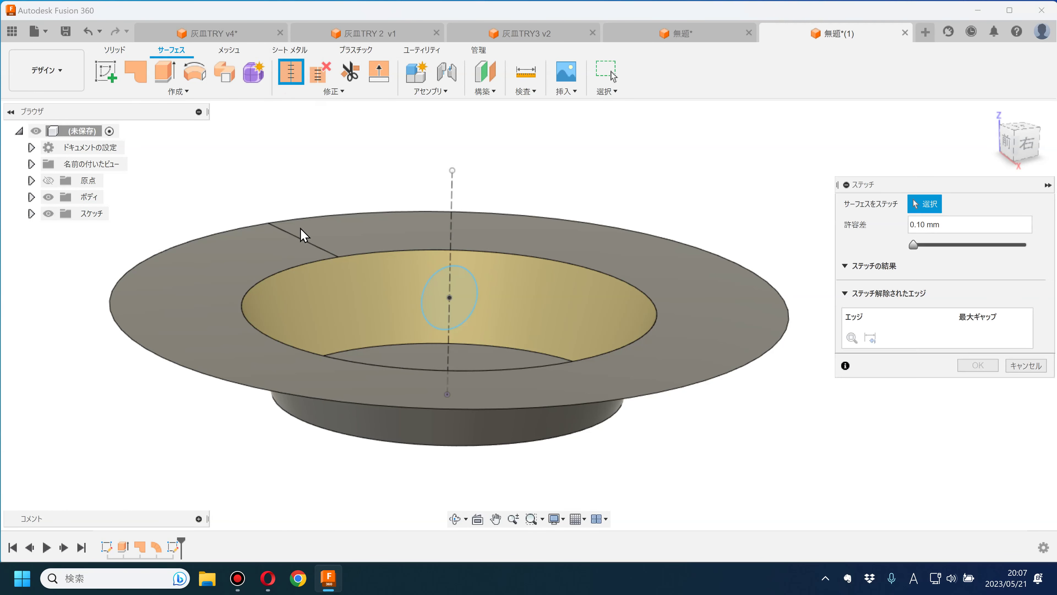
left_click(300, 230)
left_click(318, 295)
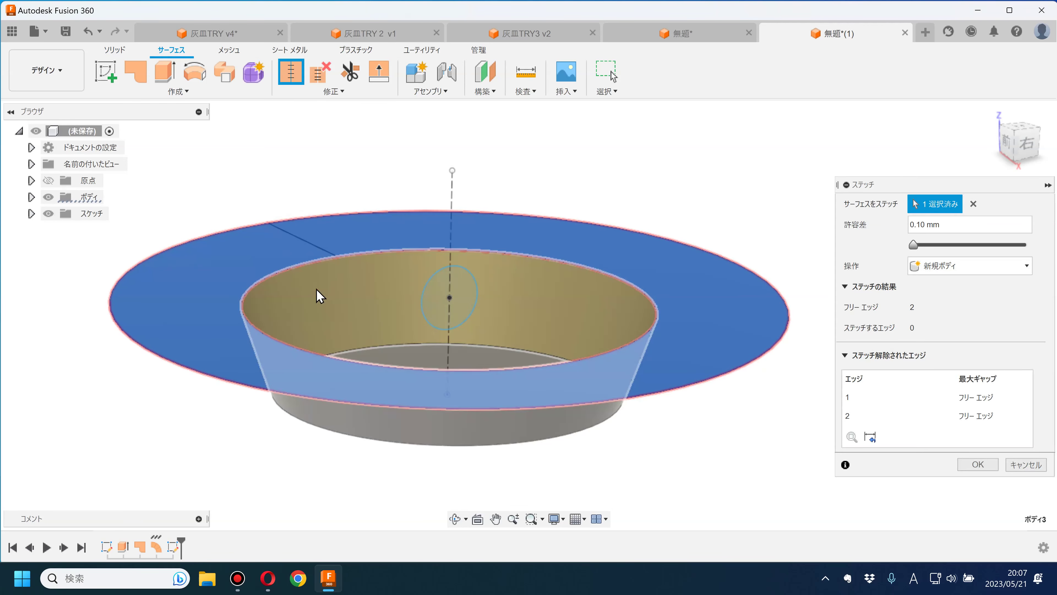
left_click(381, 362)
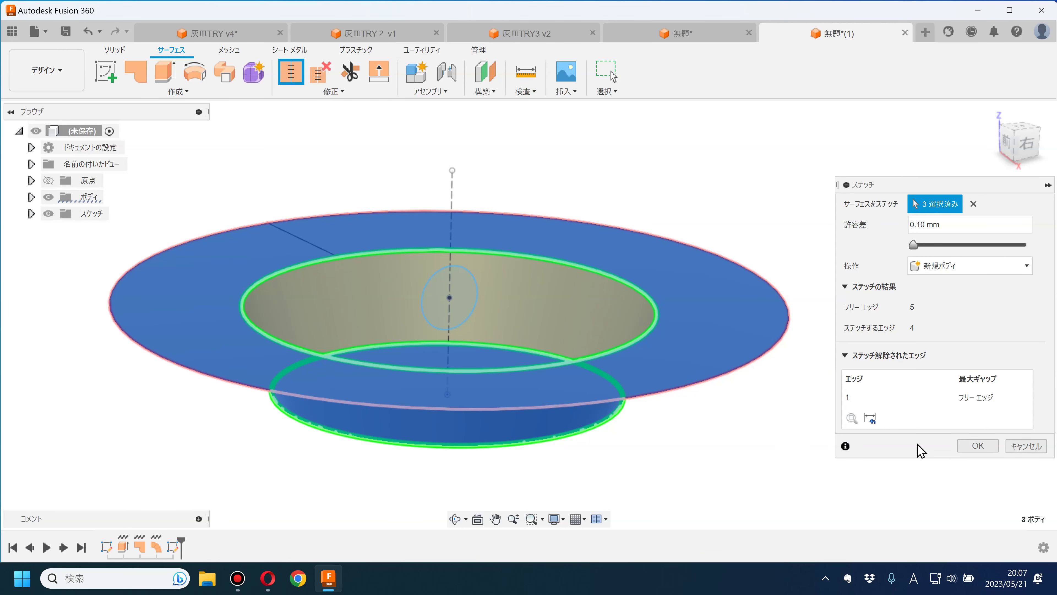
left_click(975, 447)
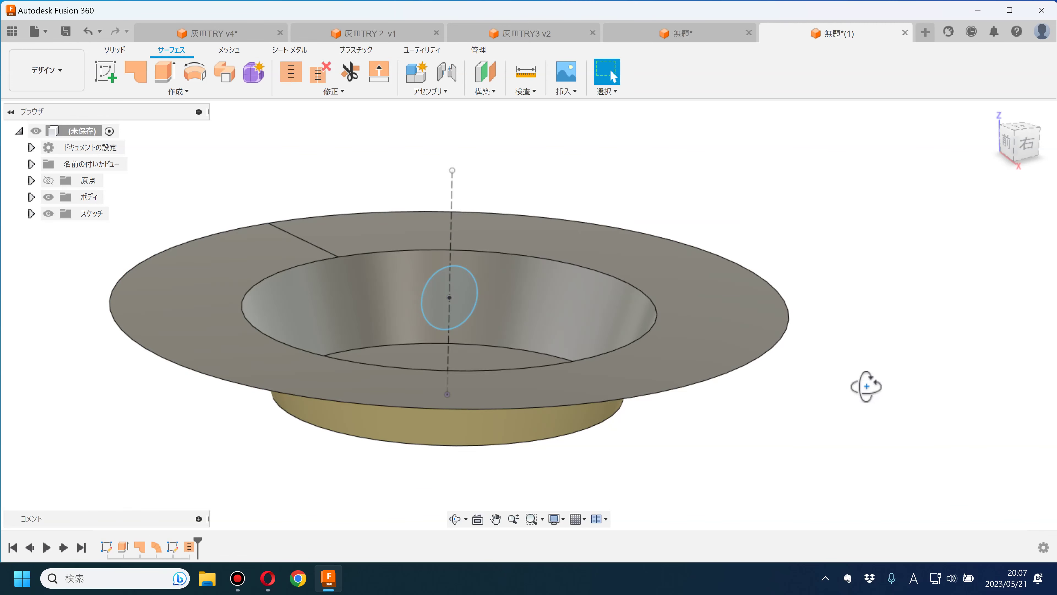
middle_click_drag(867, 386, 869, 406, "shift")
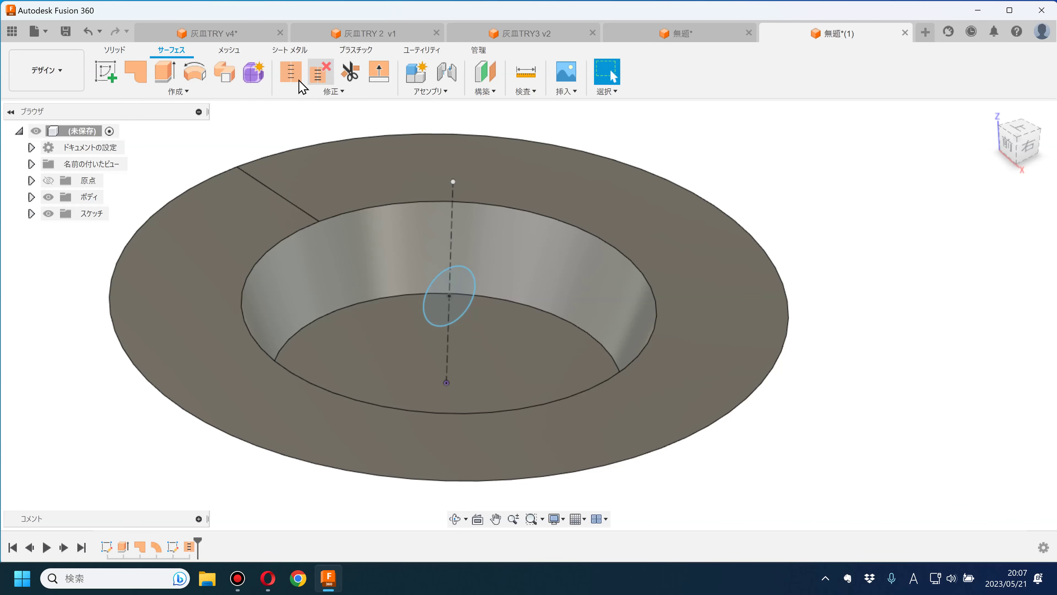
- Fillet the dish's inner rim edge
left_click(342, 91)
left_click(311, 121)
left_click(353, 212)
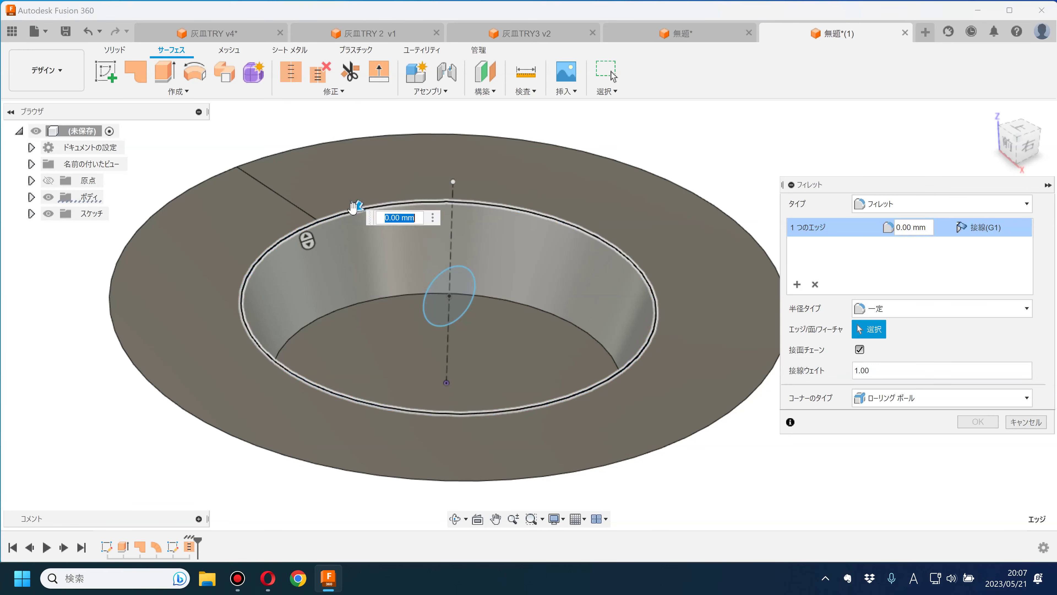
key("Return")
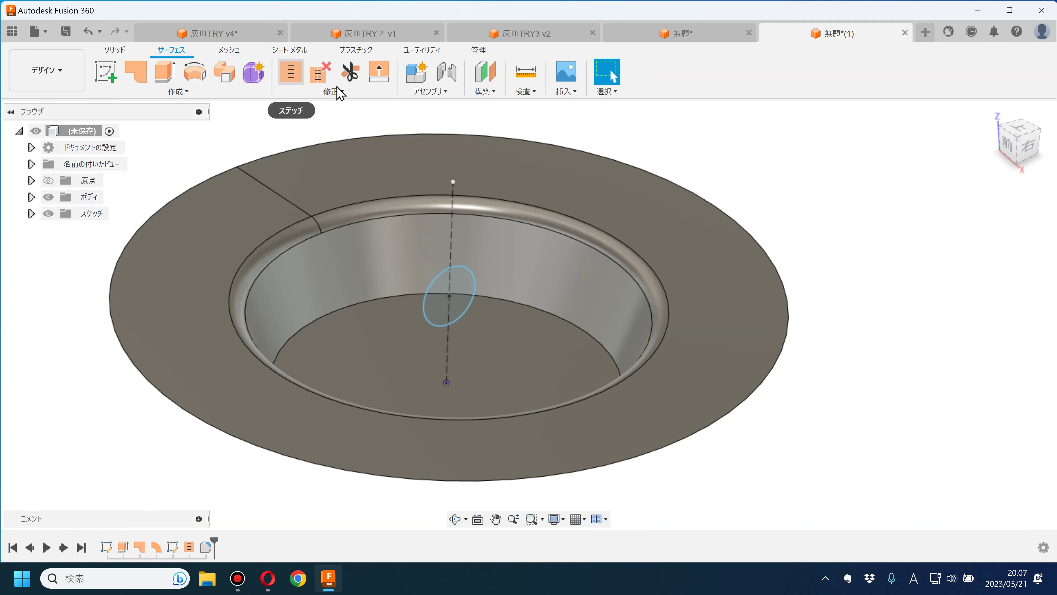
- Fillet the dish's inner bottom edge at 1 mm
left_click(335, 91)
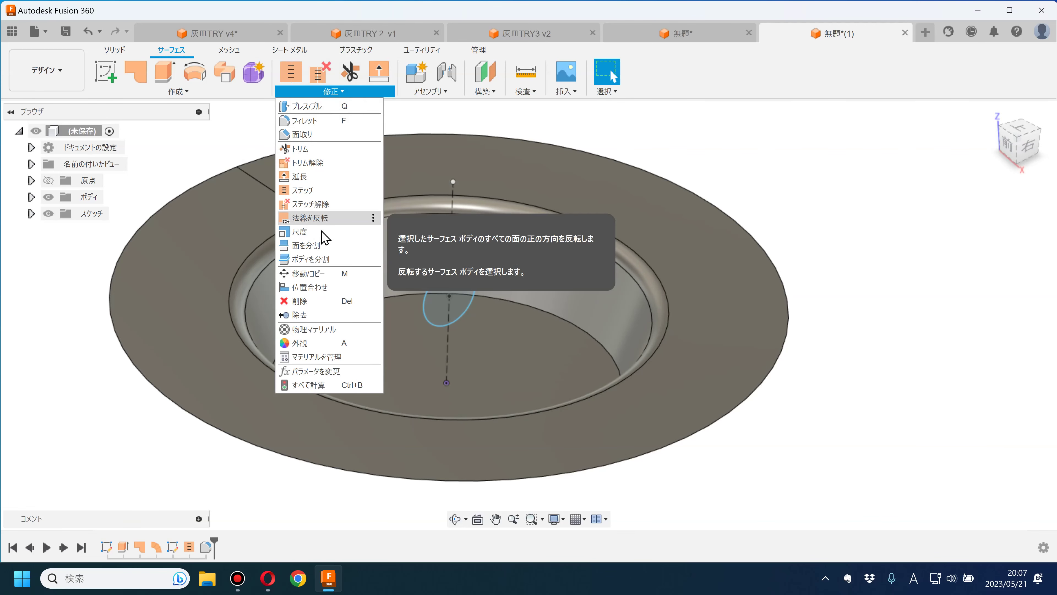
left_click(308, 121)
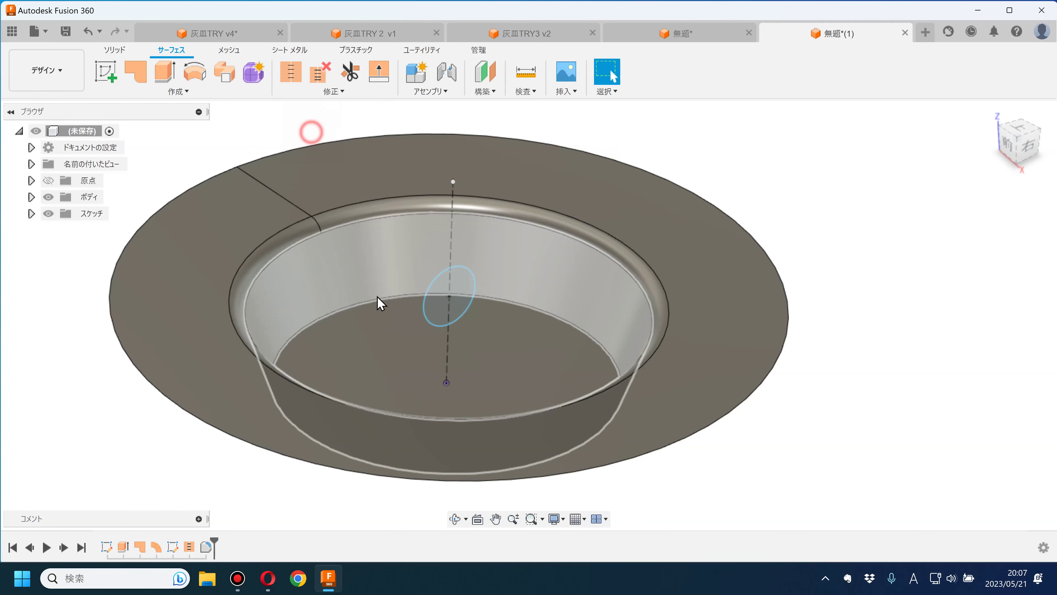
left_click(373, 303)
type("1")
key("Return")
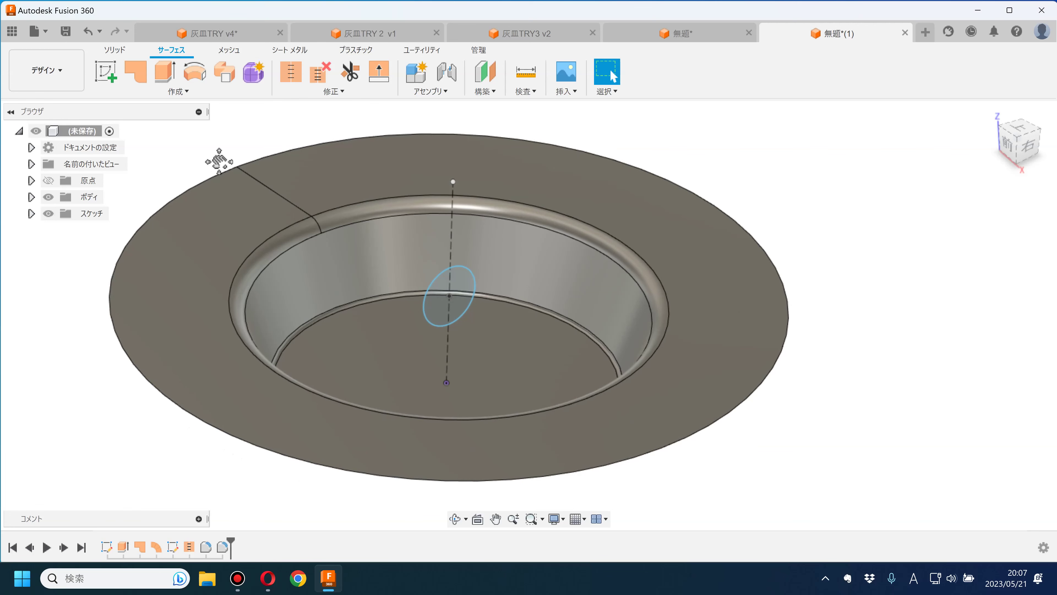
middle_click_drag(220, 161, 226, 173)
left_click(120, 49)
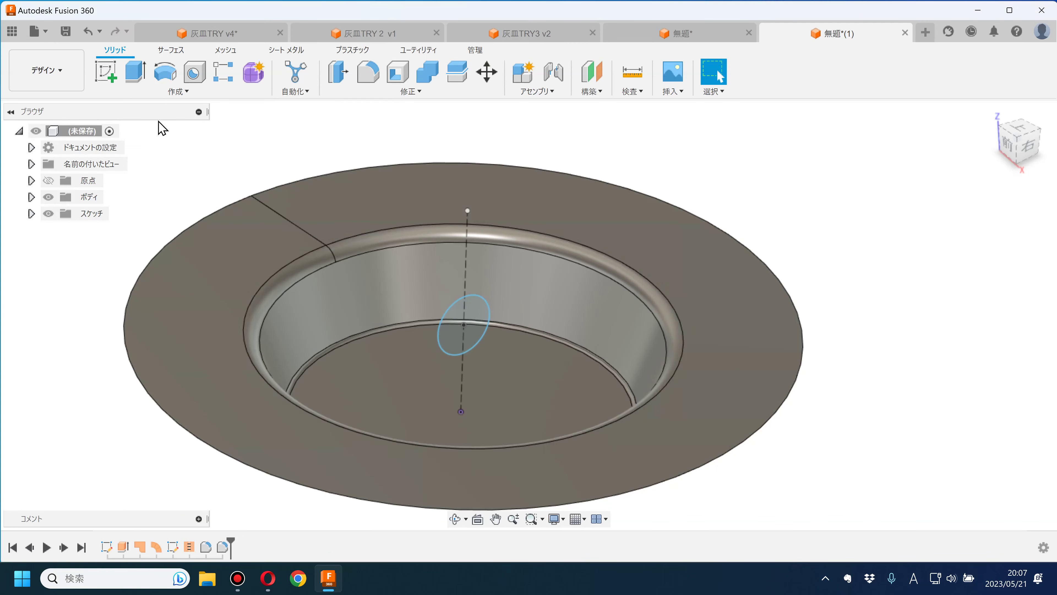
- Extrude-cut the 15 mm circle -95.411 mm through the flange to form the groove
left_click(136, 71)
left_click(483, 326)
mouse_move(462, 322)
left_mouse_down()
mouse_move(255, 211)
mouse_move(190, 140)
left_mouse_up()
left_click(868, 342)
left_click(858, 373)
mouse_move(153, 254)
middle_mouse_down("shift")
mouse_move(175, 285)
mouse_move(219, 288)
middle_mouse_up("shift")
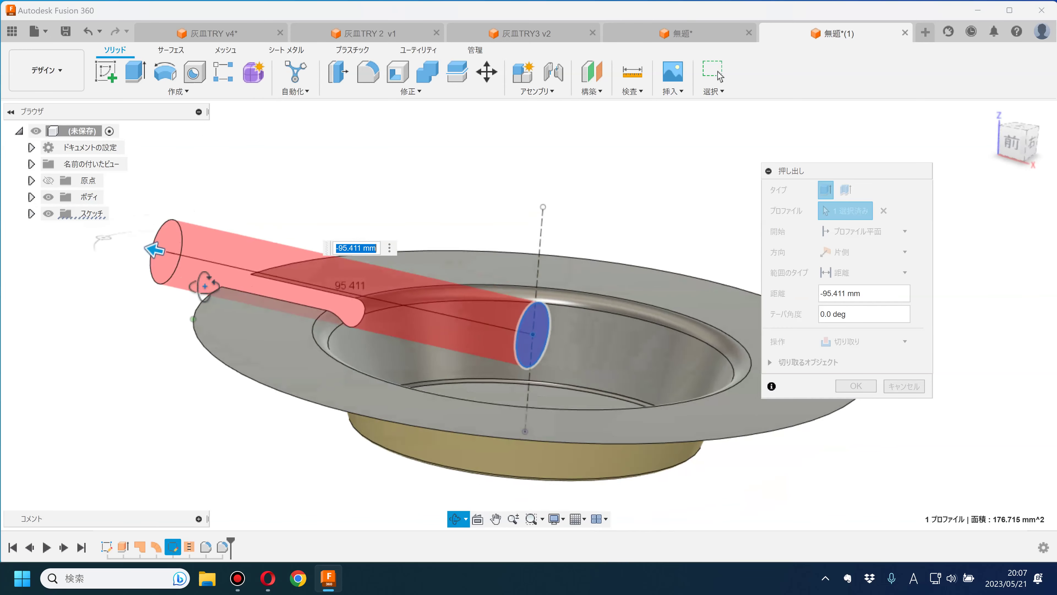
middle_click_drag(218, 288, 217, 302, "shift")
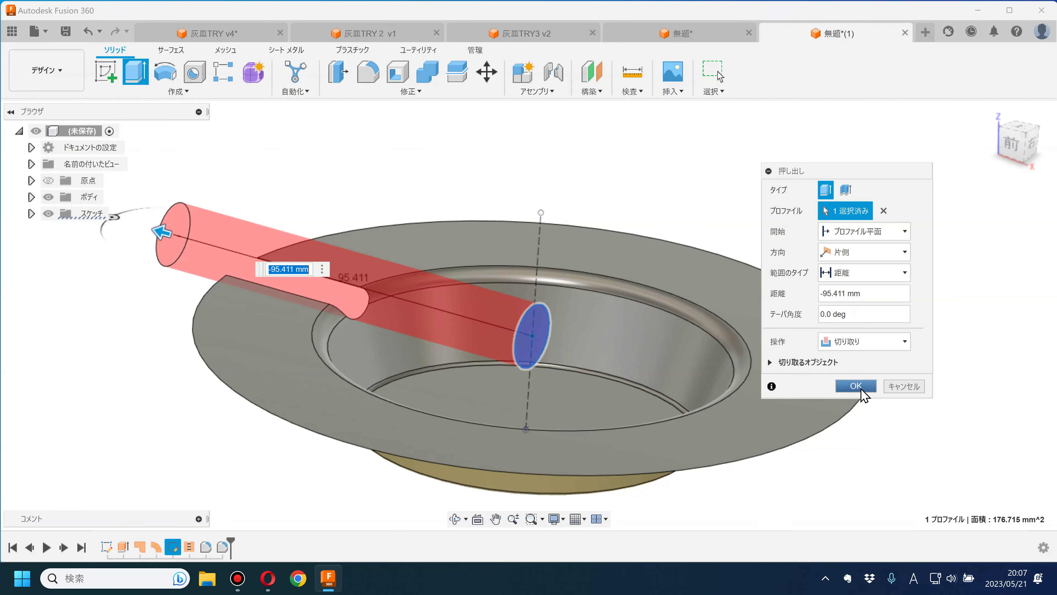
left_click(857, 386)
scroll(302, 293, "up", 3)
scroll(420, 354, "up", 2)
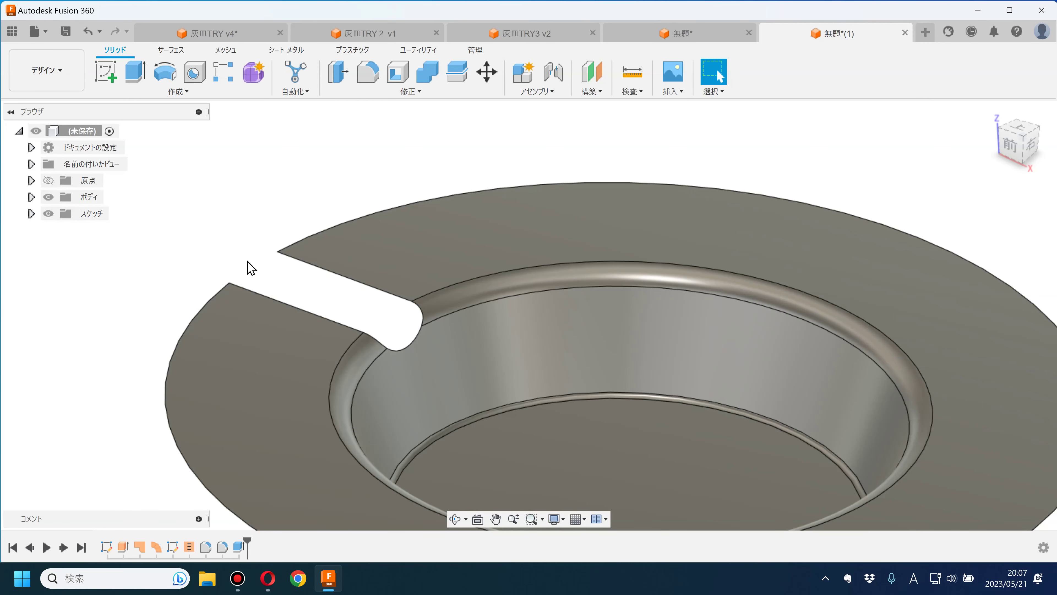
left_click(31, 213)
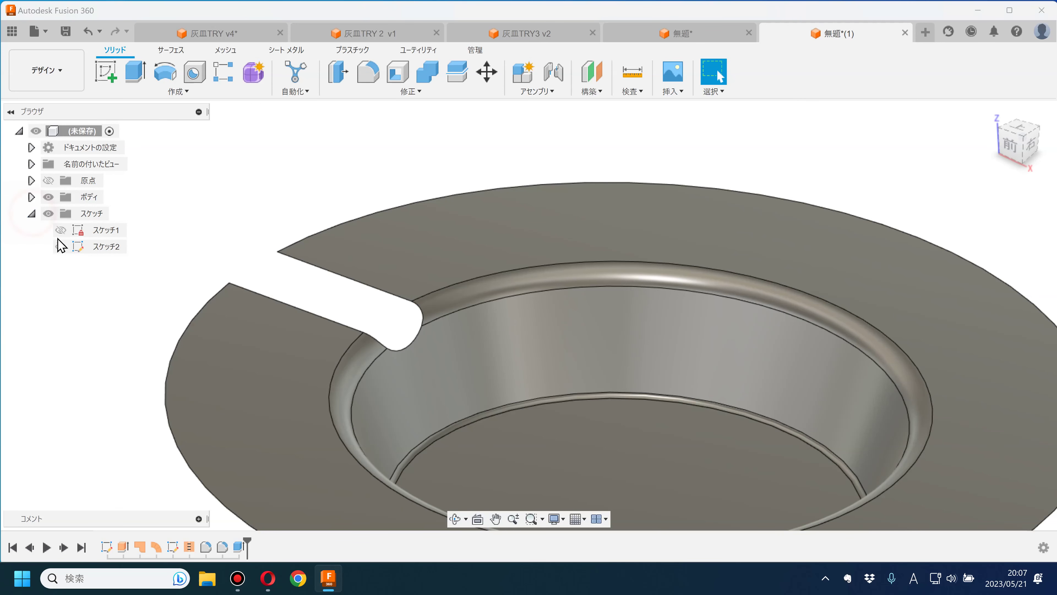
- Show スケッチ2 and extrude its circle 98.599 mm into a cylindrical surface body
left_click(61, 247)
left_click(172, 57)
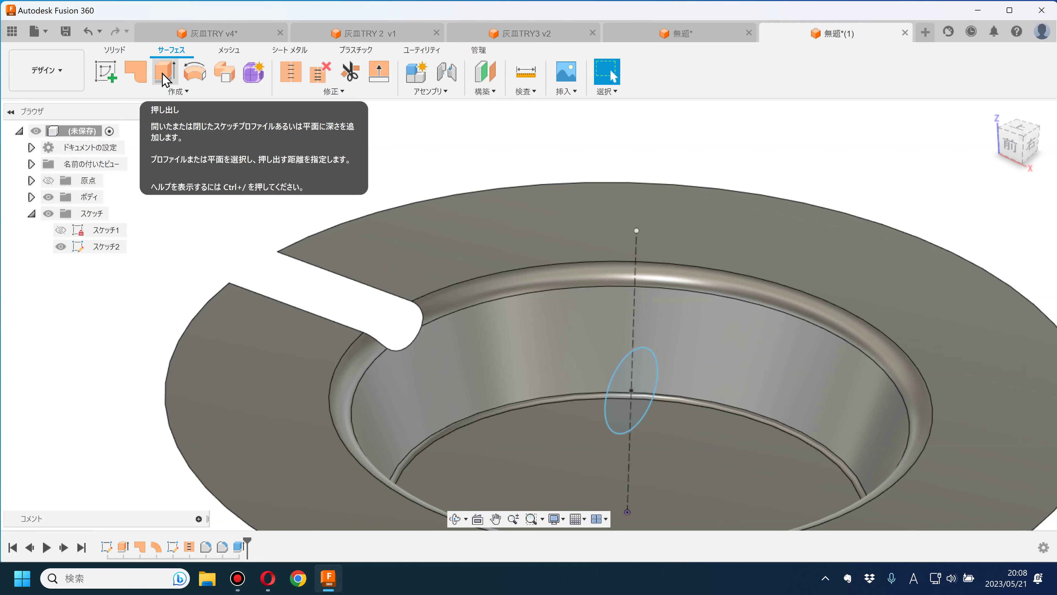
left_click(165, 73)
left_click(621, 390)
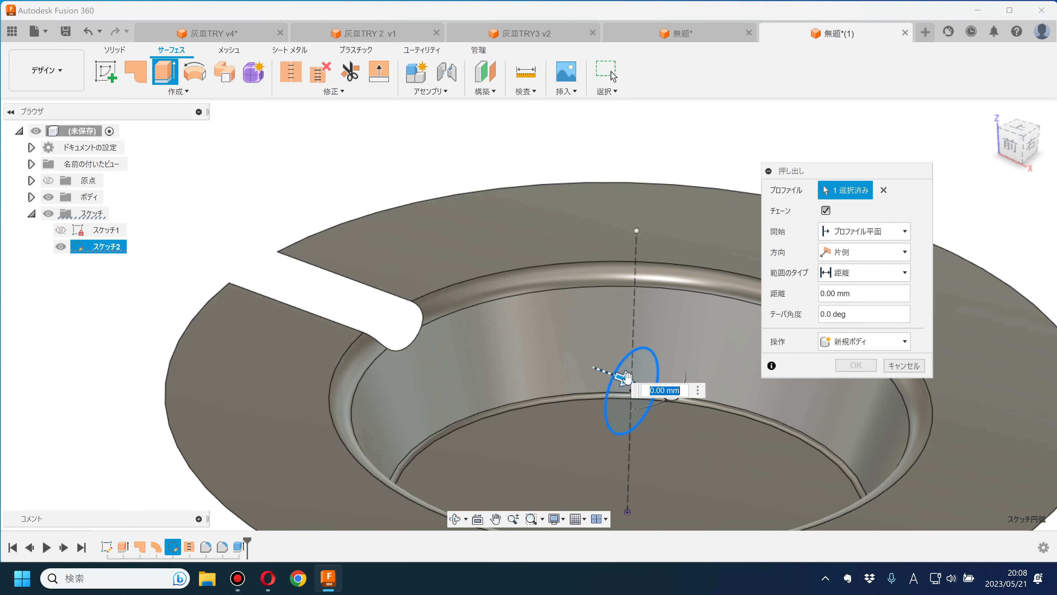
left_click_drag(625, 378, 133, 224)
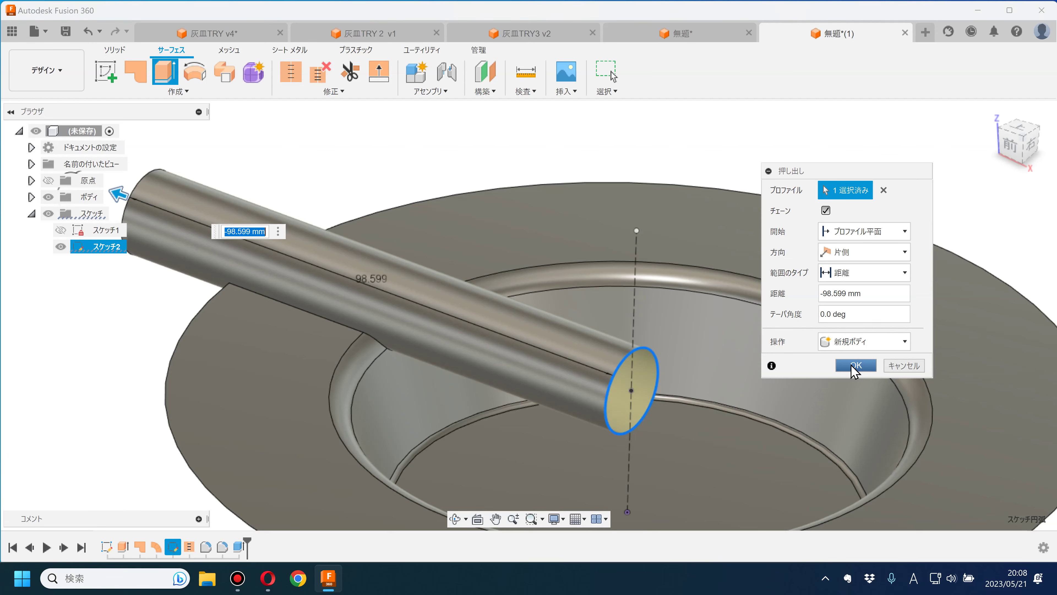
key("Return")
scroll(346, 334, "down", 2)
mouse_move(346, 334)
middle_mouse_down("shift")
mouse_move(359, 230)
mouse_move(376, 217)
mouse_move(354, 267)
mouse_move(366, 288)
mouse_move(326, 184)
middle_mouse_up("shift")
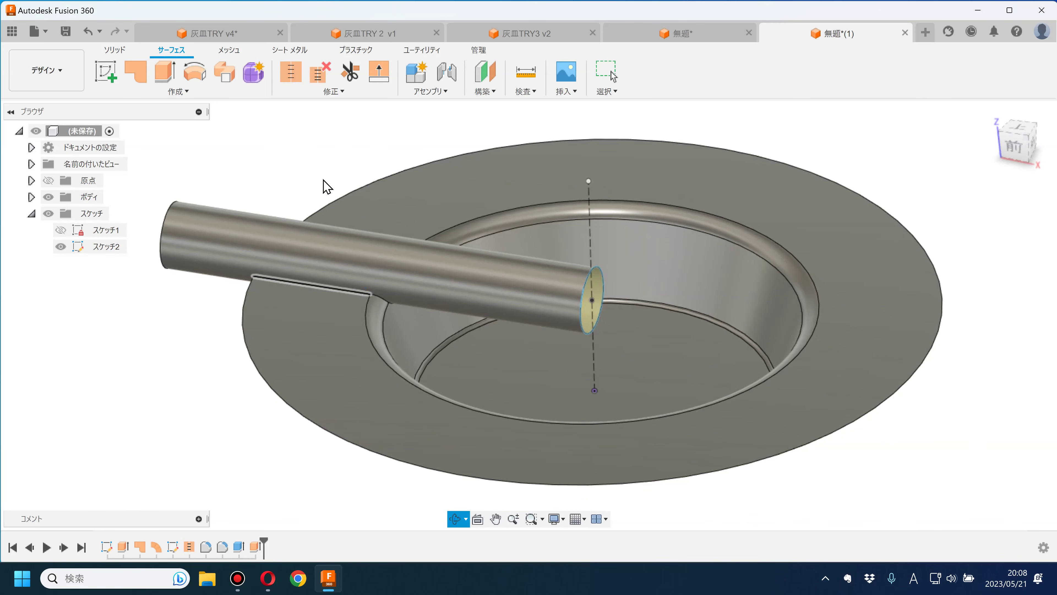
middle_click_drag(304, 133, 290, 158)
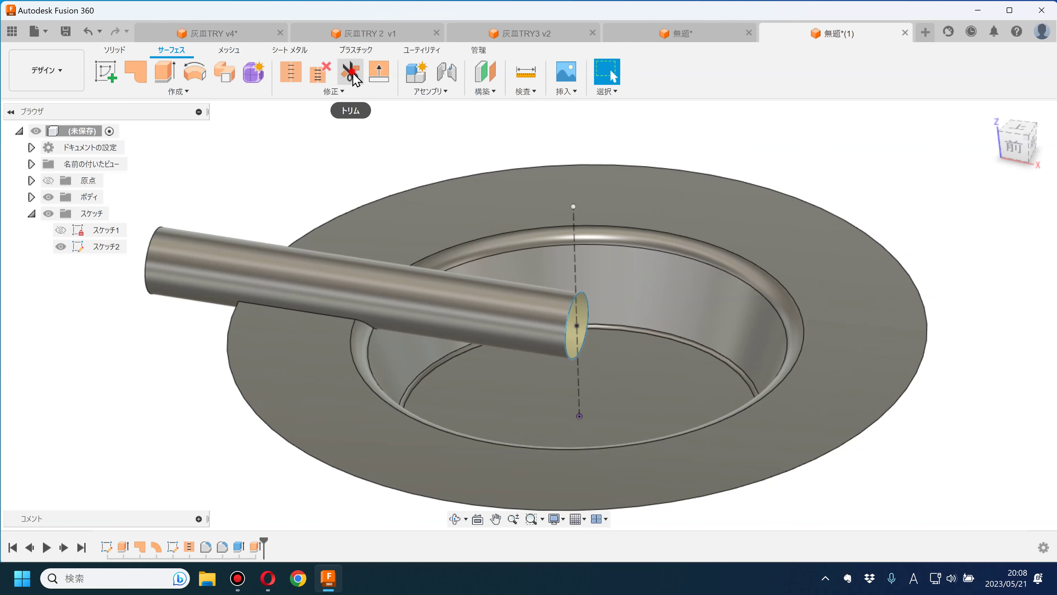
- Trim the cylinder surface against the dish, removing the excess pipe
left_click(350, 73)
left_click(341, 360)
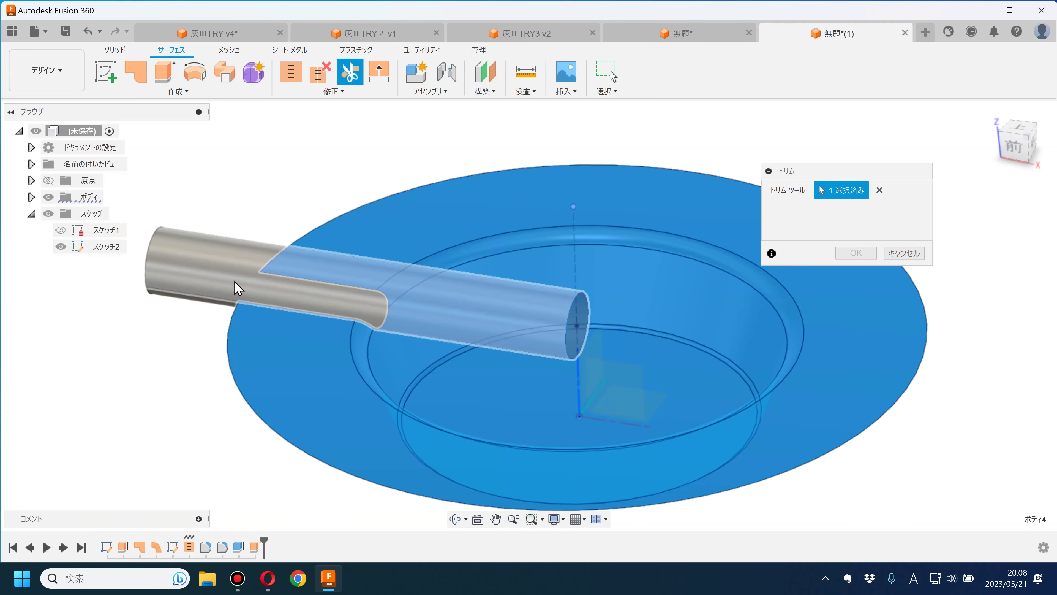
left_click(206, 270)
left_click(857, 254)
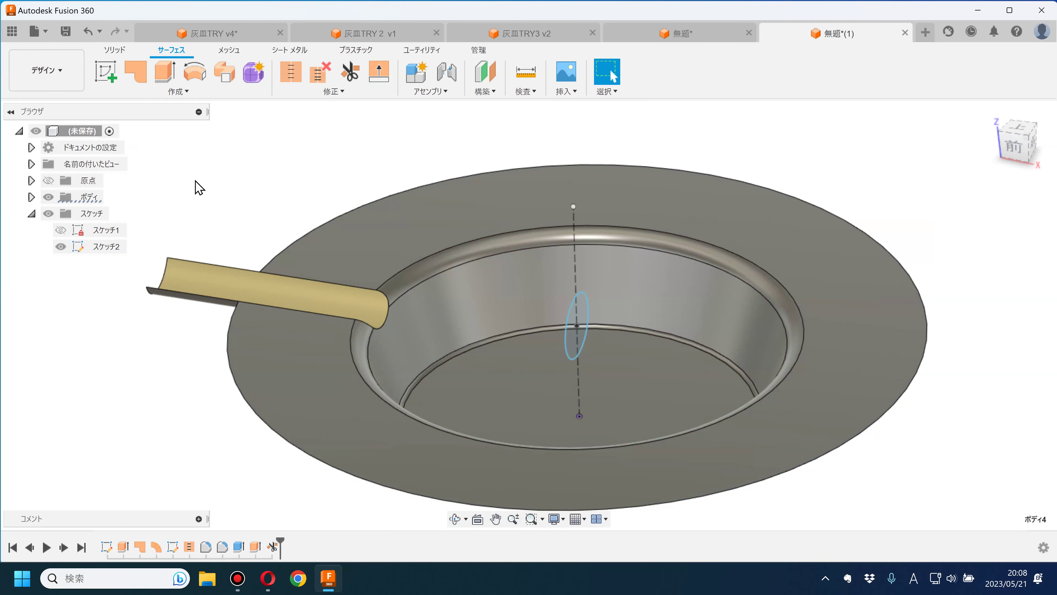
mouse_move(191, 201)
middle_mouse_down("shift")
mouse_move(217, 302)
mouse_move(232, 300)
mouse_move(268, 339)
middle_mouse_up("shift")
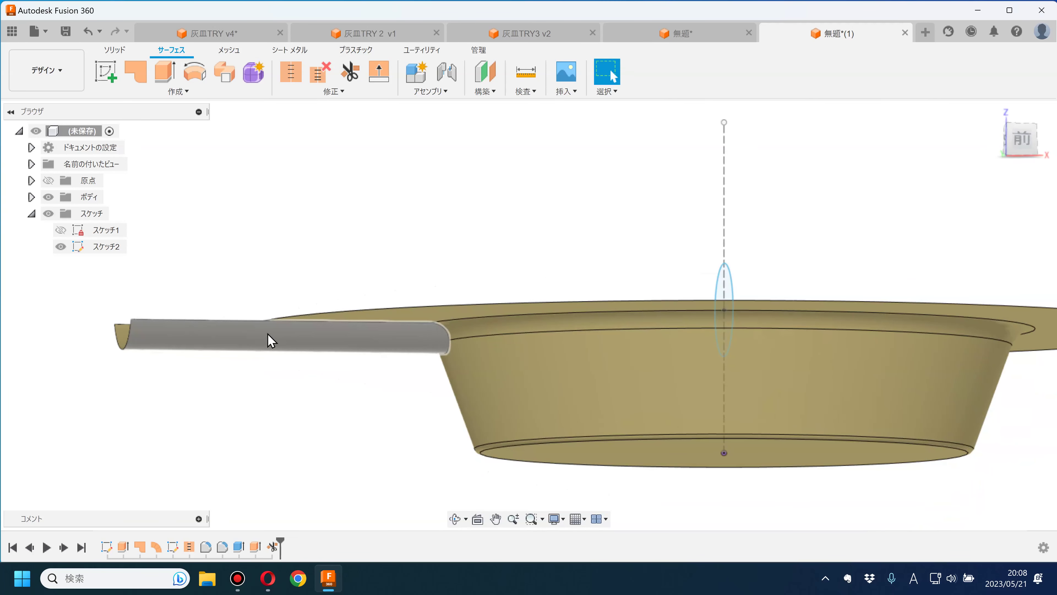
- Roll the timeline marker back to just before Sketch2
mouse_move(260, 378)
middle_mouse_down("shift")
mouse_move(295, 443)
mouse_move(231, 360)
middle_mouse_up("shift")
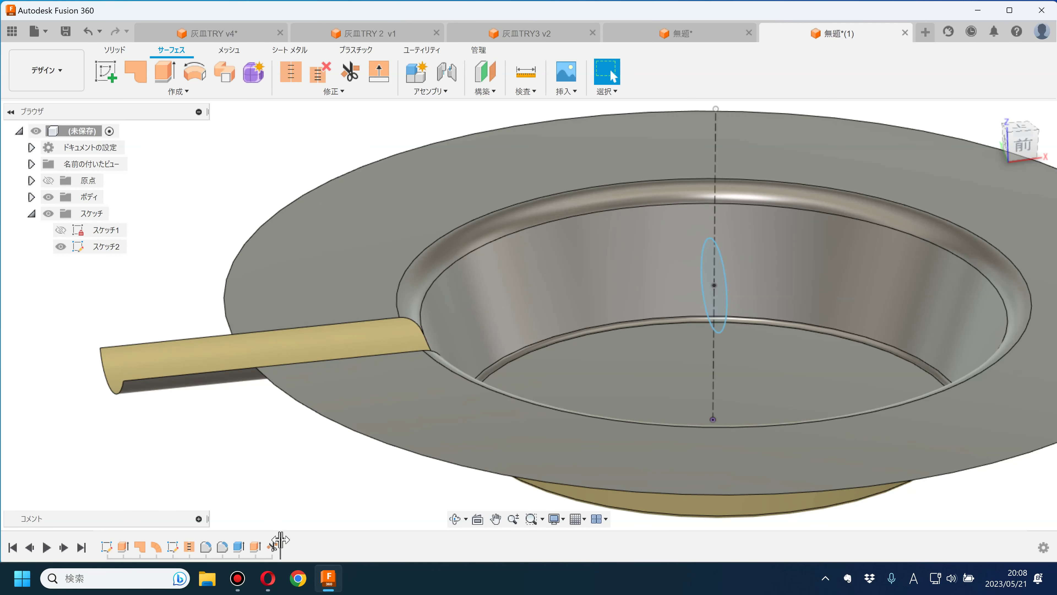
left_click_drag(280, 540, 168, 537)
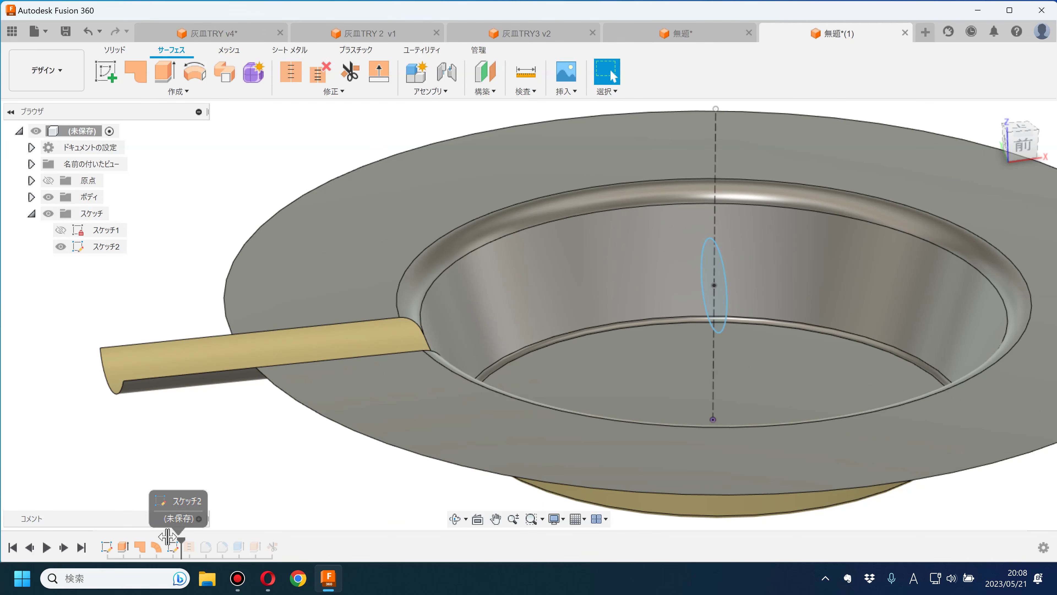
left_click_drag(168, 537, 152, 538)
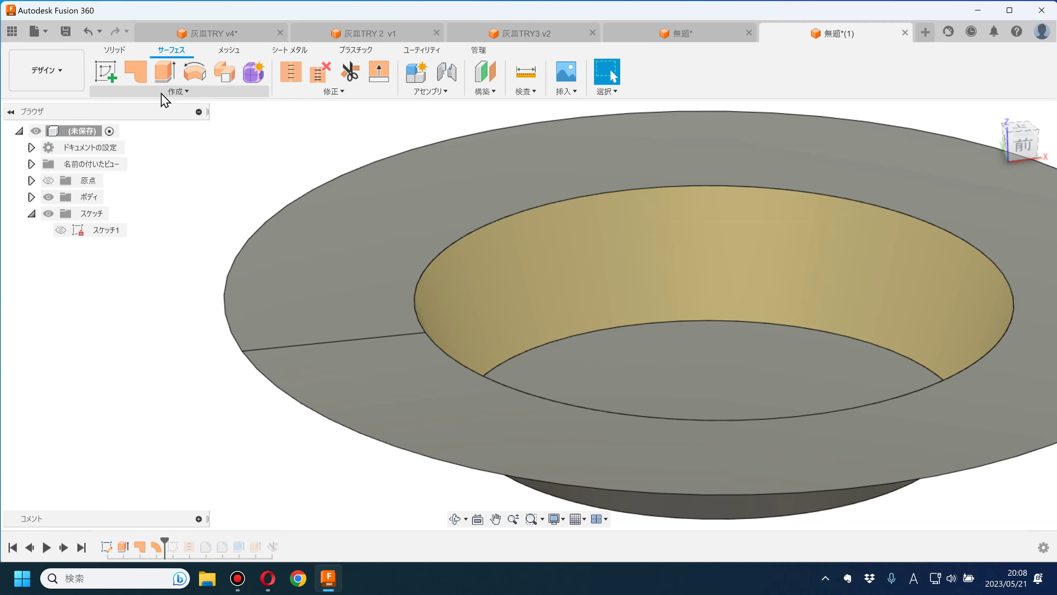
- Extrude the outer rim outline as a symmetric 20.971 mm surface wall, then replay the timeline to the end
left_click(227, 309)
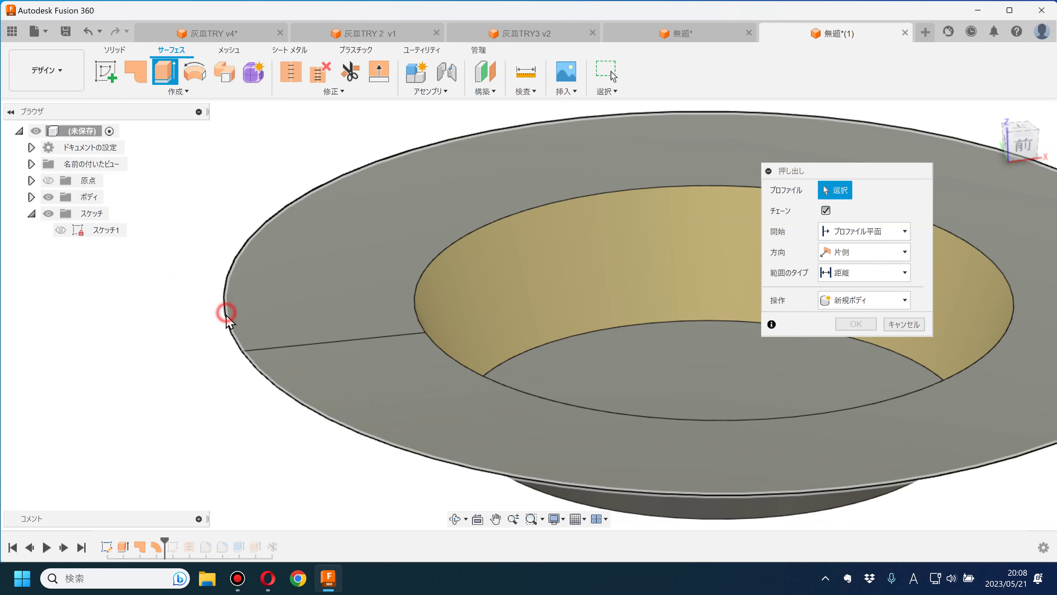
left_click_drag(224, 302, 225, 179)
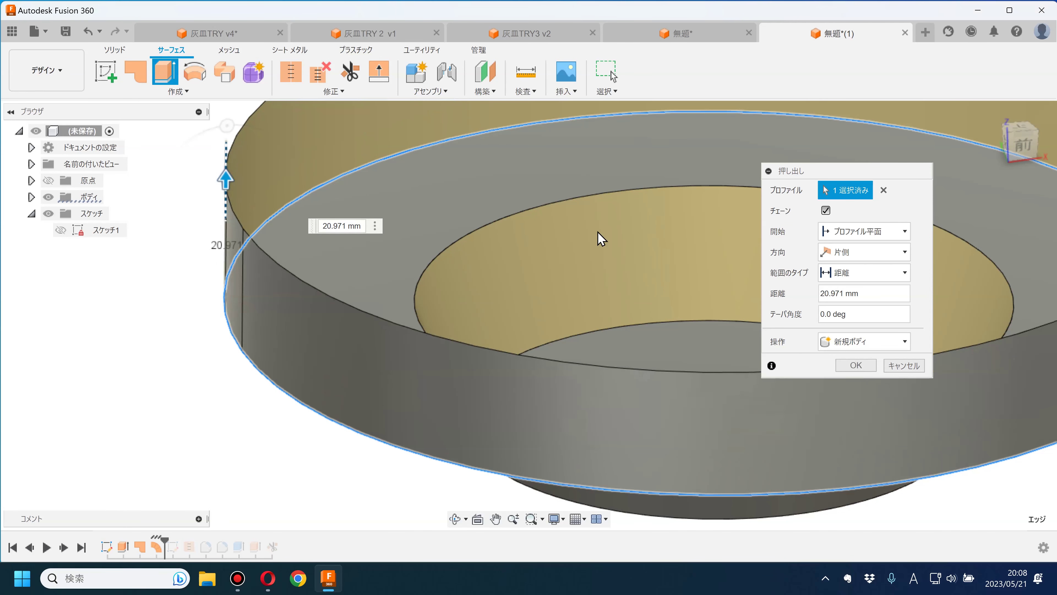
left_click(851, 252)
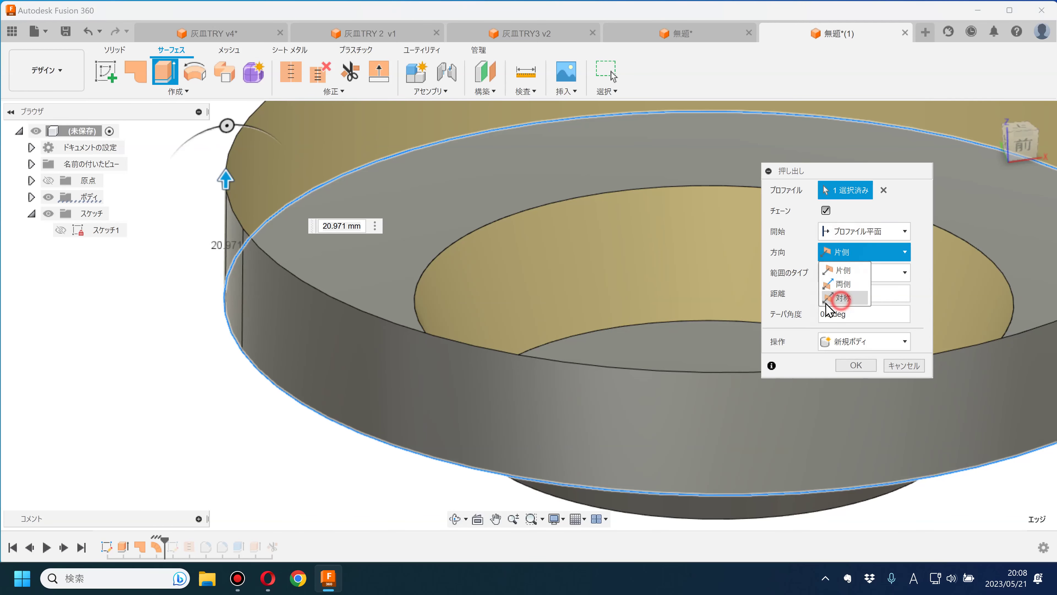
left_click(845, 297)
left_click(856, 386)
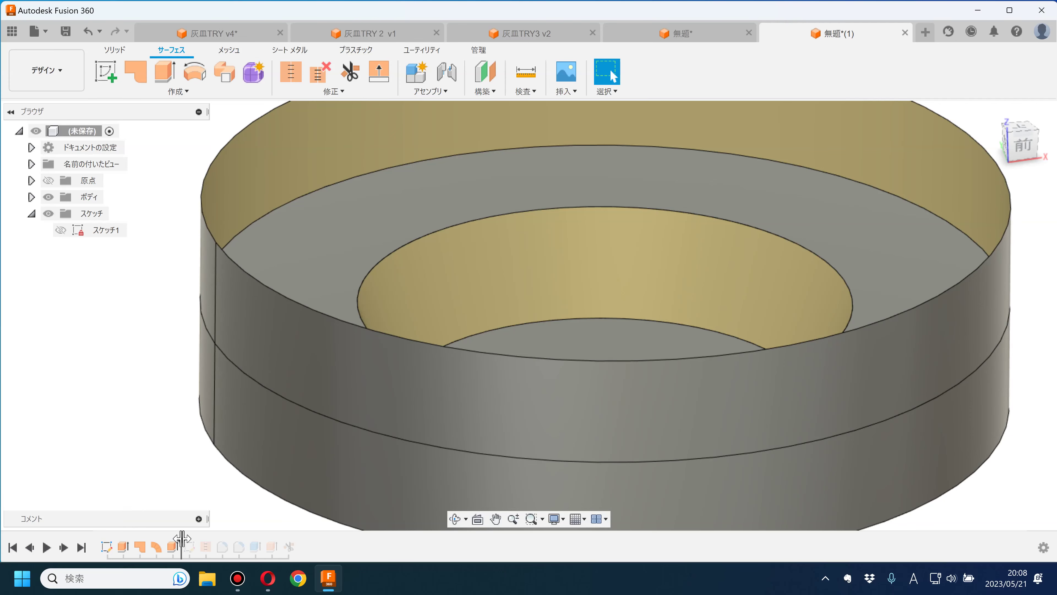
left_click_drag(296, 538, 297, 541)
scroll(200, 370, "up", 3)
scroll(199, 370, "up", 2)
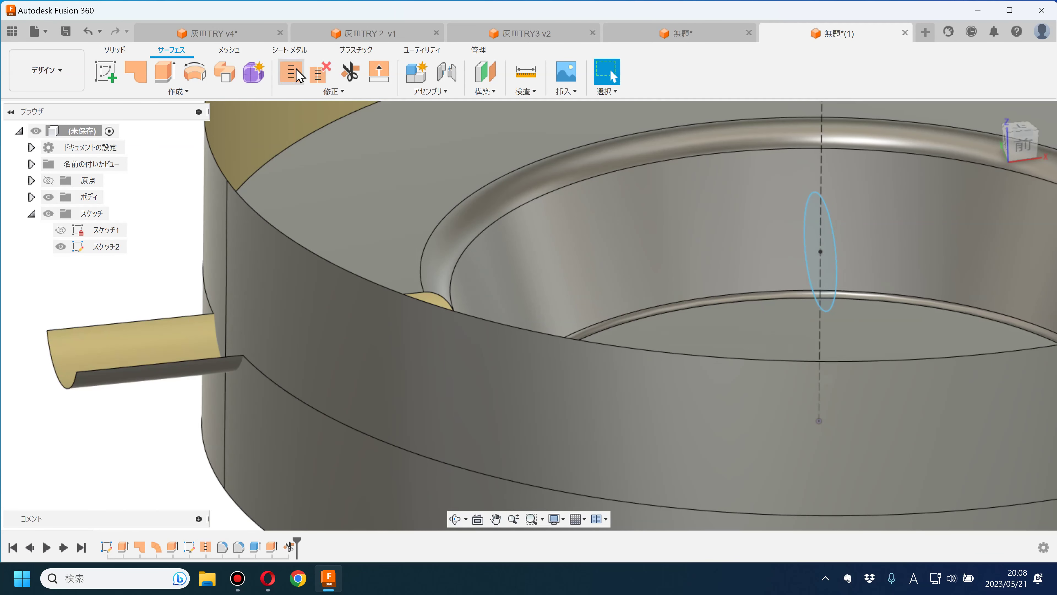
- Trim the outside pipe segment off using the outer wall surface as cutter
left_click(351, 75)
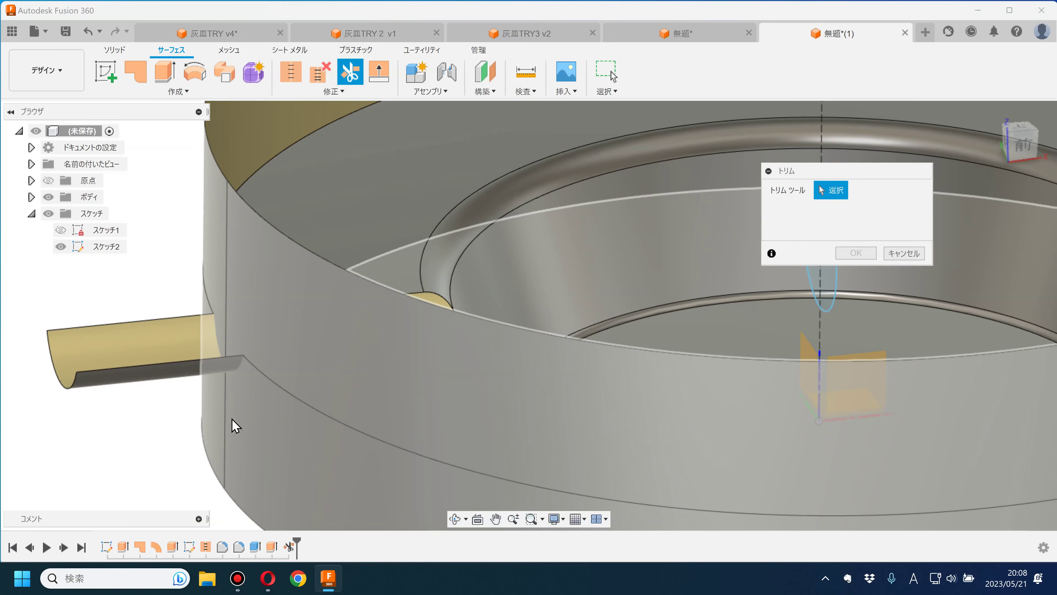
left_click(236, 420)
left_click(130, 384)
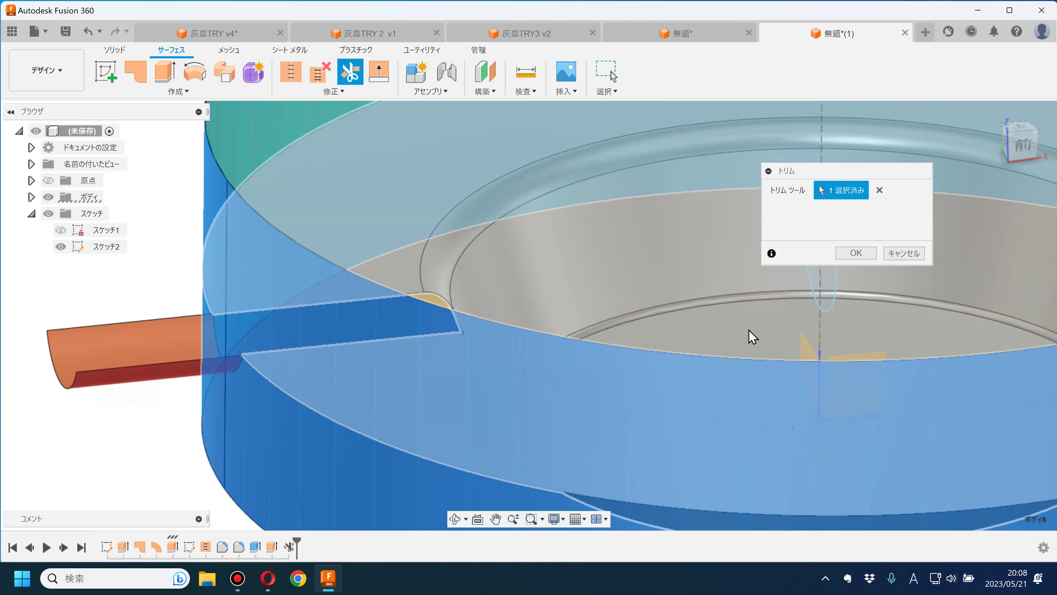
left_click(860, 251)
- Hide the wall body ボディ6, inspect the trimmed groove, and select groove body ボディ5
left_click(31, 197)
left_click(65, 236)
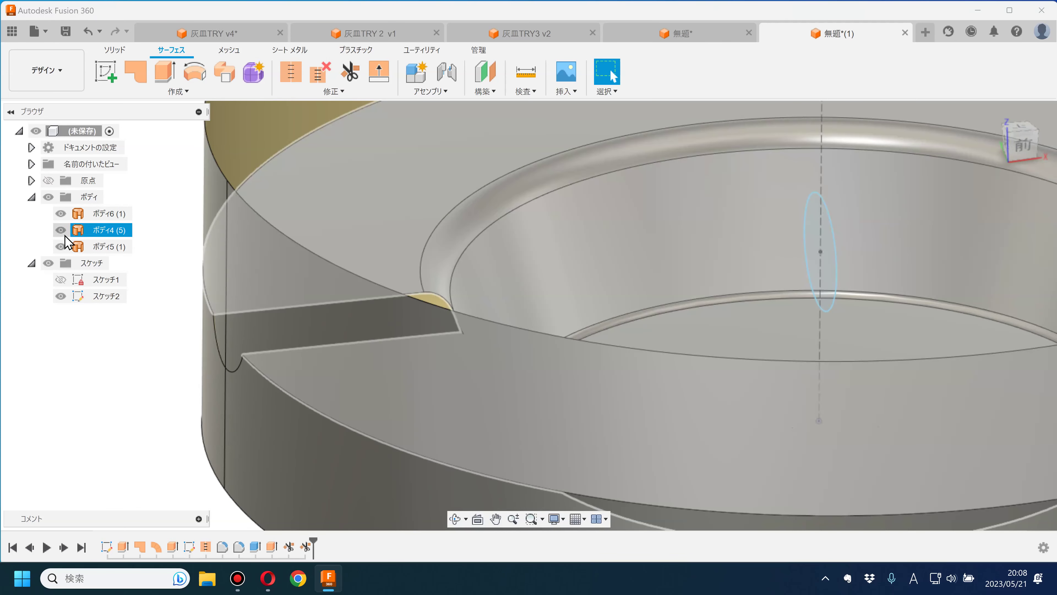
left_click(61, 213)
scroll(330, 325, "down", 2)
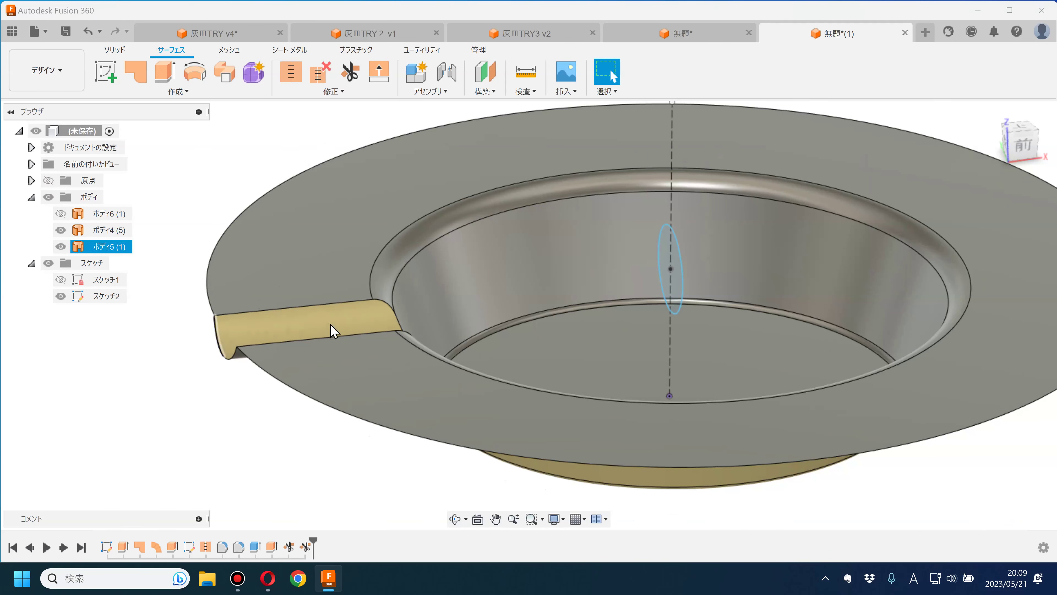
mouse_move(271, 295)
middle_mouse_down("shift")
mouse_move(279, 326)
mouse_move(294, 289)
middle_mouse_up("shift")
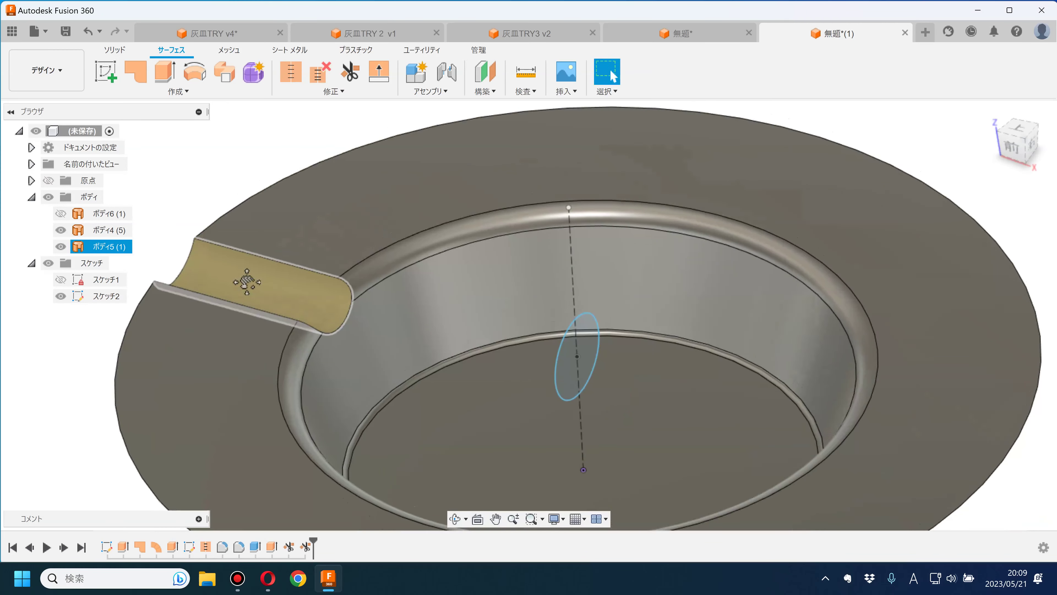
scroll(222, 261, "up", 3)
scroll(228, 255, "down", 3)
scroll(228, 255, "down", 2)
middle_click_drag(183, 236, 164, 196, "shift")
left_click(108, 246)
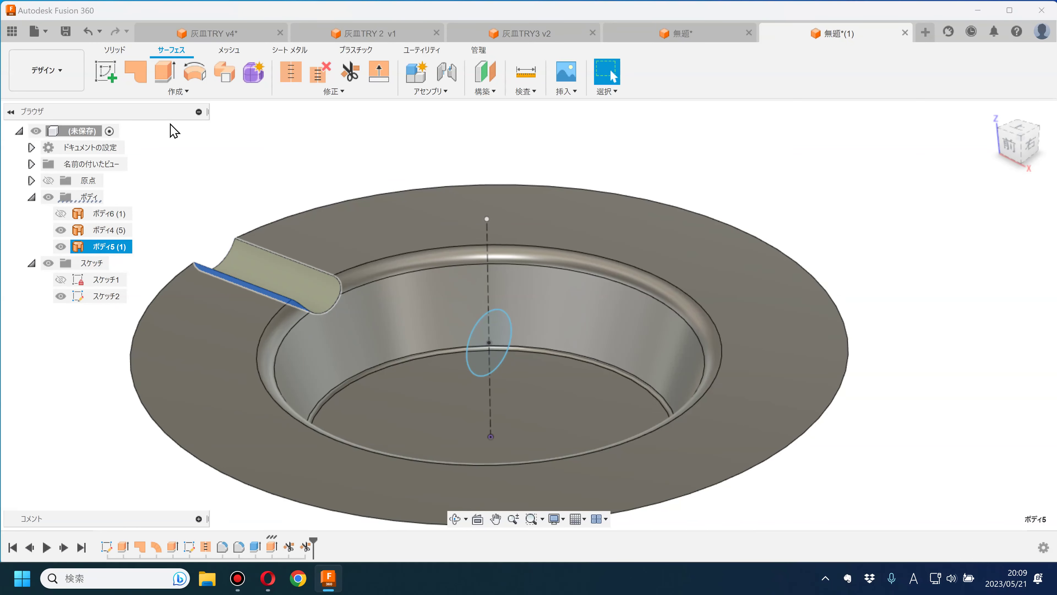
- Circular-pattern the groove body three times around the Z axis
left_click(166, 91)
mouse_move(132, 258)
left_click(226, 278)
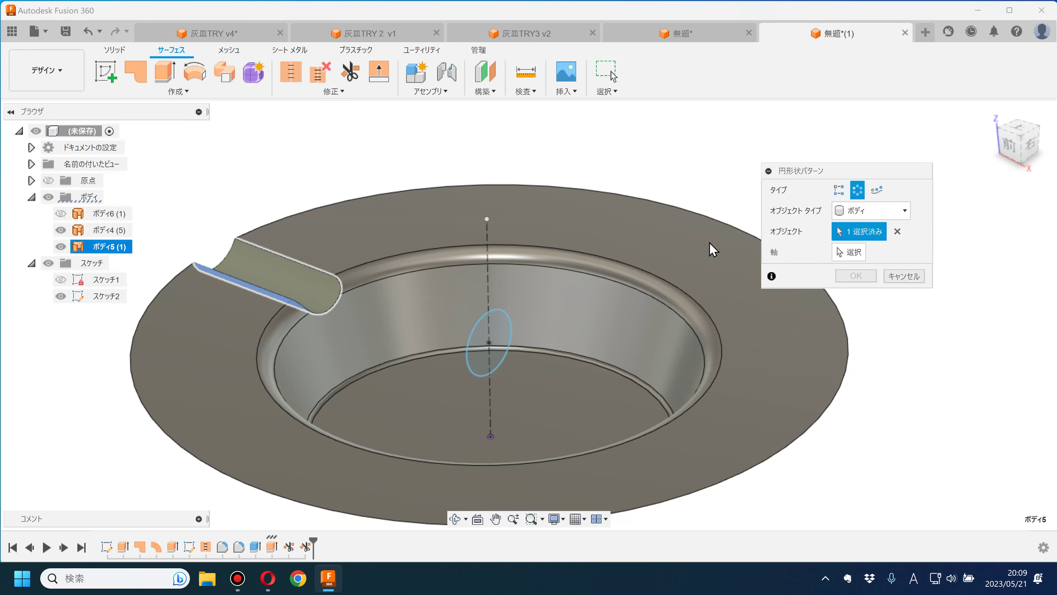
left_click(850, 252)
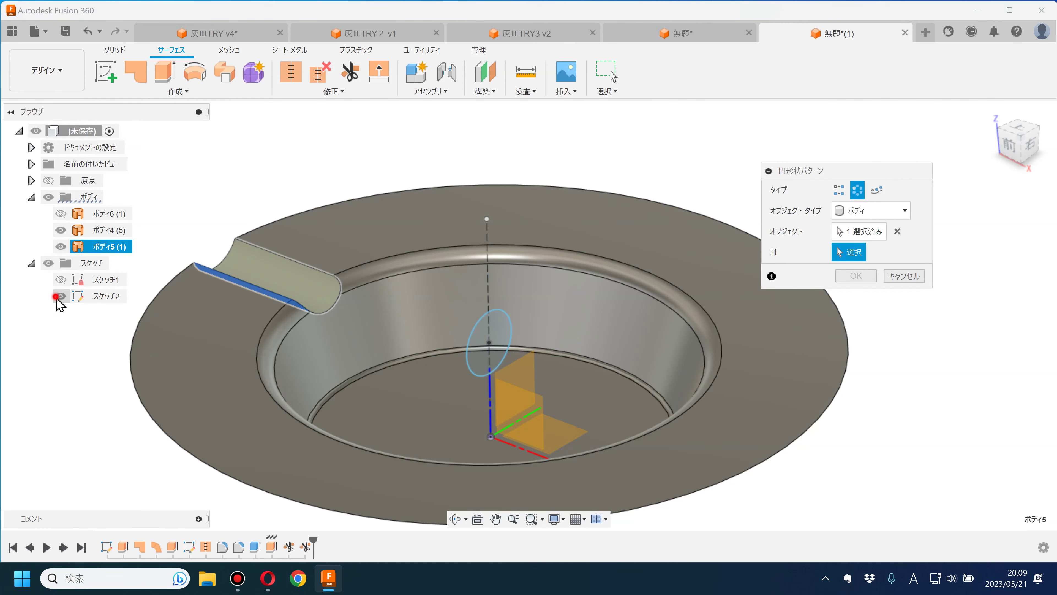
left_click(489, 394)
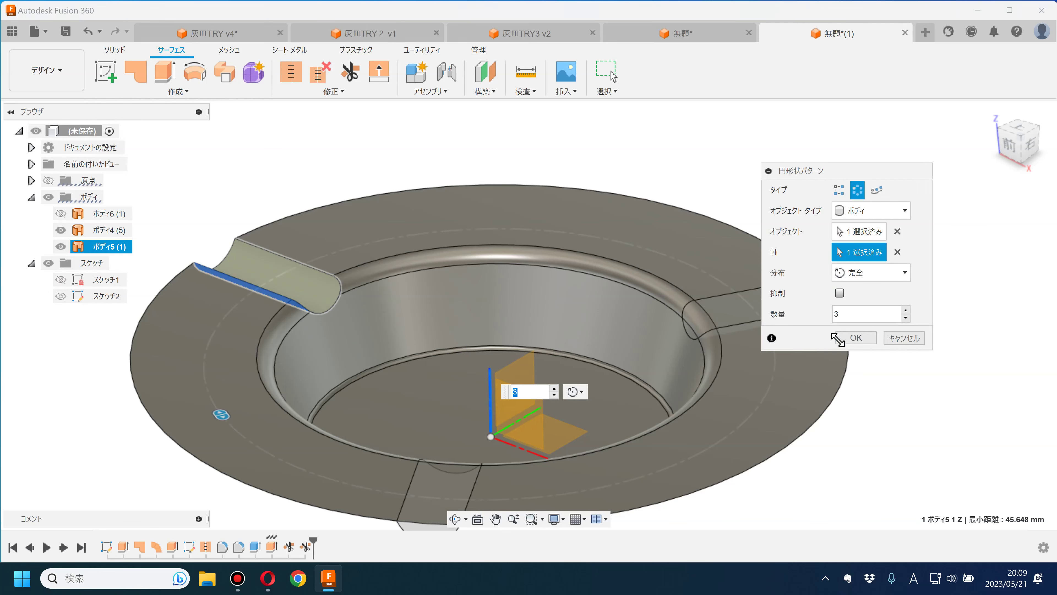
left_click(849, 338)
mouse_move(821, 368)
middle_mouse_down("shift")
mouse_move(807, 356)
mouse_move(826, 373)
middle_mouse_up("shift")
scroll(677, 298, "up", 3)
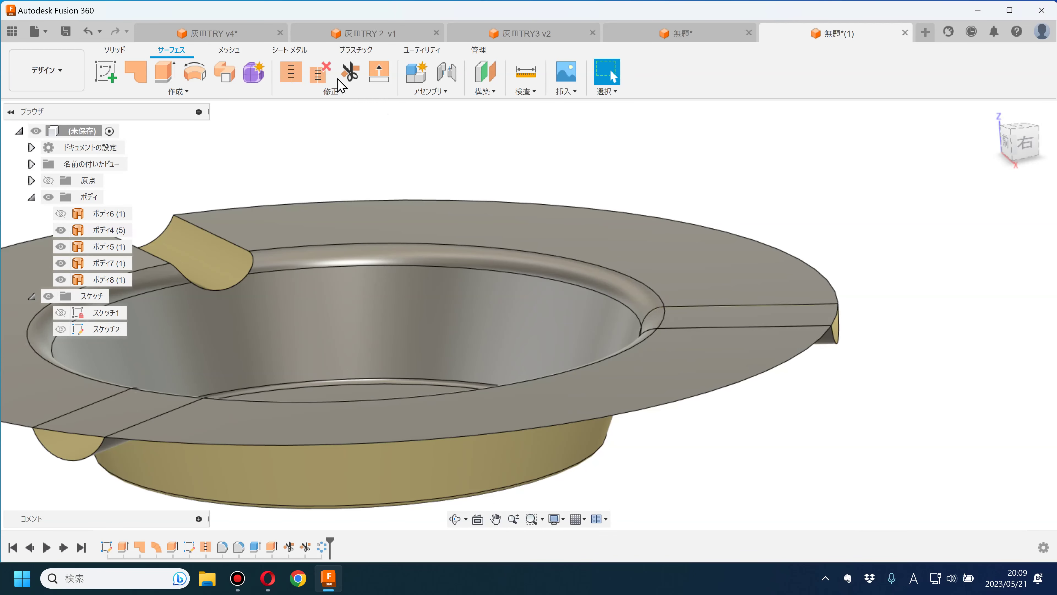
left_click(353, 78)
- Try the inner bowl and groove body ボディ8 as trim cutters, clearing the selection
middle_click_drag(822, 444, 604, 428, "shift")
scroll(605, 444, "up", 5)
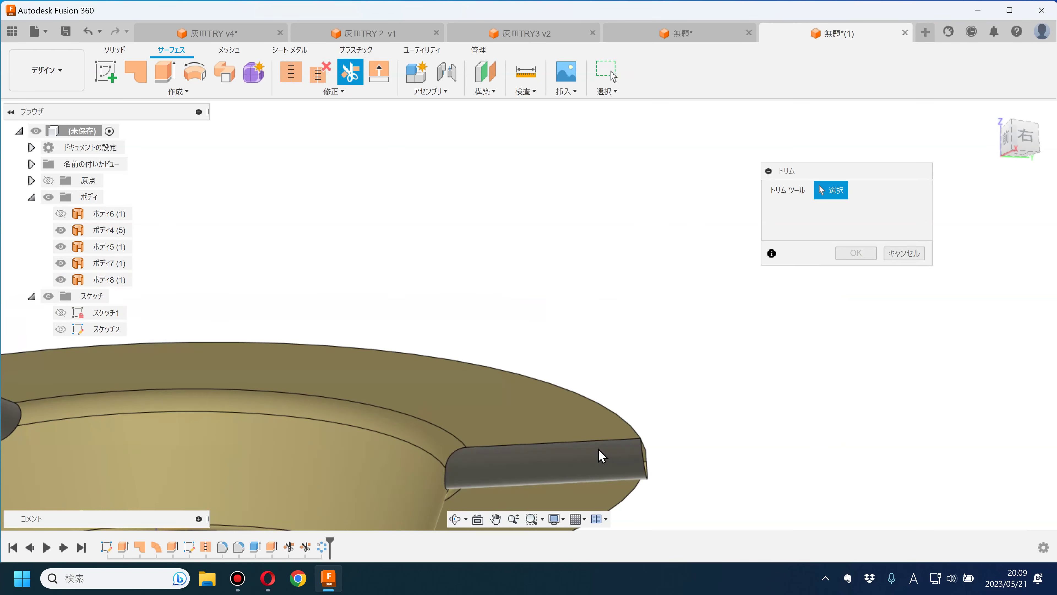
middle_click_drag(786, 465, 786, 502, "shift")
left_click(598, 355)
left_click(879, 192)
middle_click_drag(743, 383, 656, 510, "shift")
left_click(656, 511)
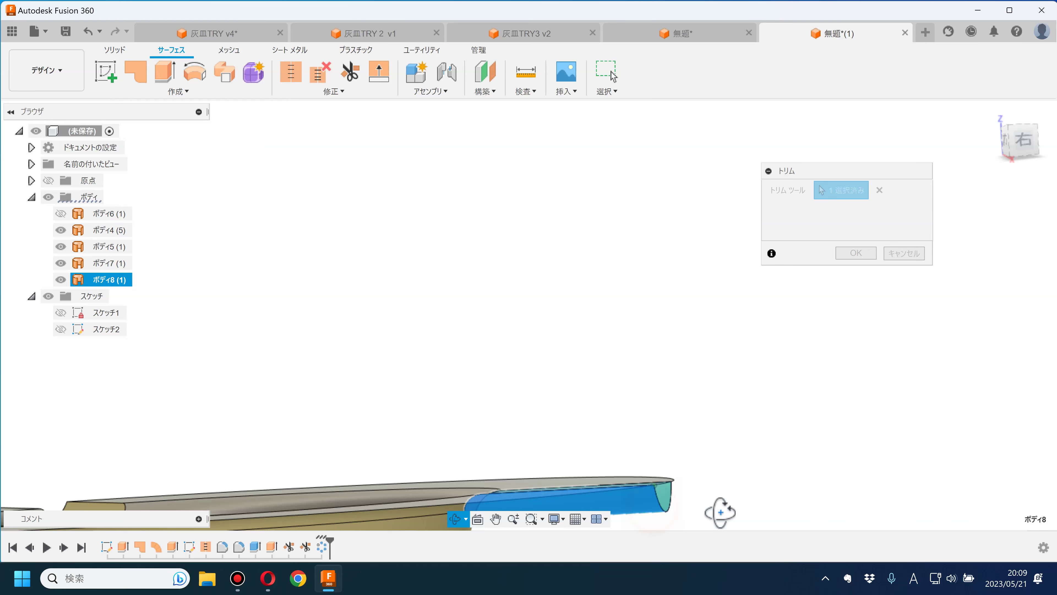
middle_click_drag(720, 513, 716, 524, "shift")
left_click(661, 471)
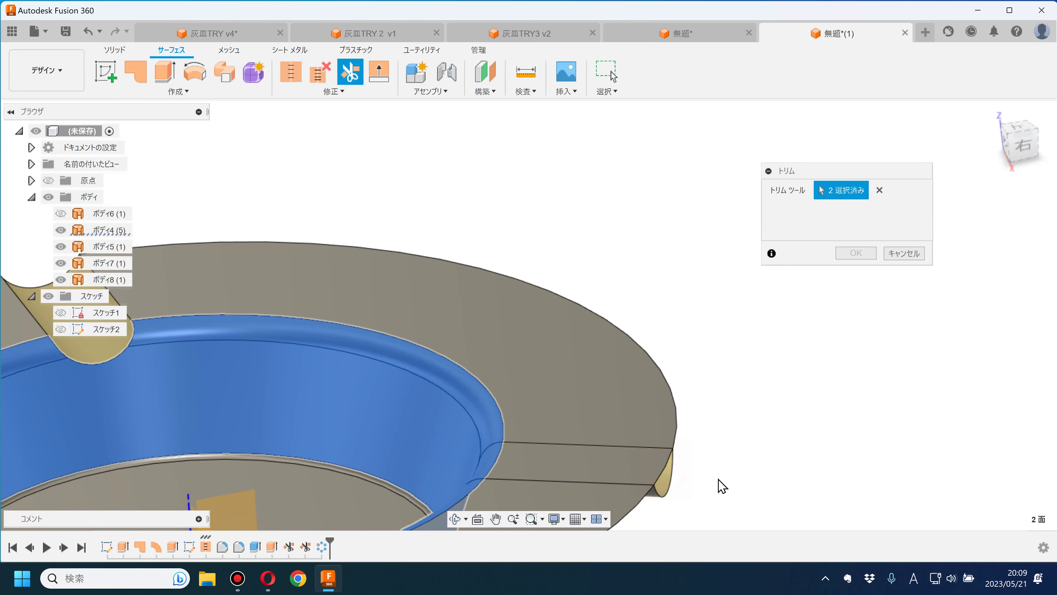
left_click(879, 191)
- Try groove body ボディ7 with the bowl ring as cutters, then cancel the trim
mouse_move(679, 507)
middle_mouse_down("shift")
mouse_move(307, 456)
mouse_move(371, 385)
mouse_move(431, 377)
mouse_move(401, 402)
mouse_move(470, 337)
middle_mouse_up("shift")
mouse_move(383, 392)
middle_mouse_down("shift")
mouse_move(278, 444)
mouse_move(276, 456)
middle_mouse_up("shift")
left_click(370, 352)
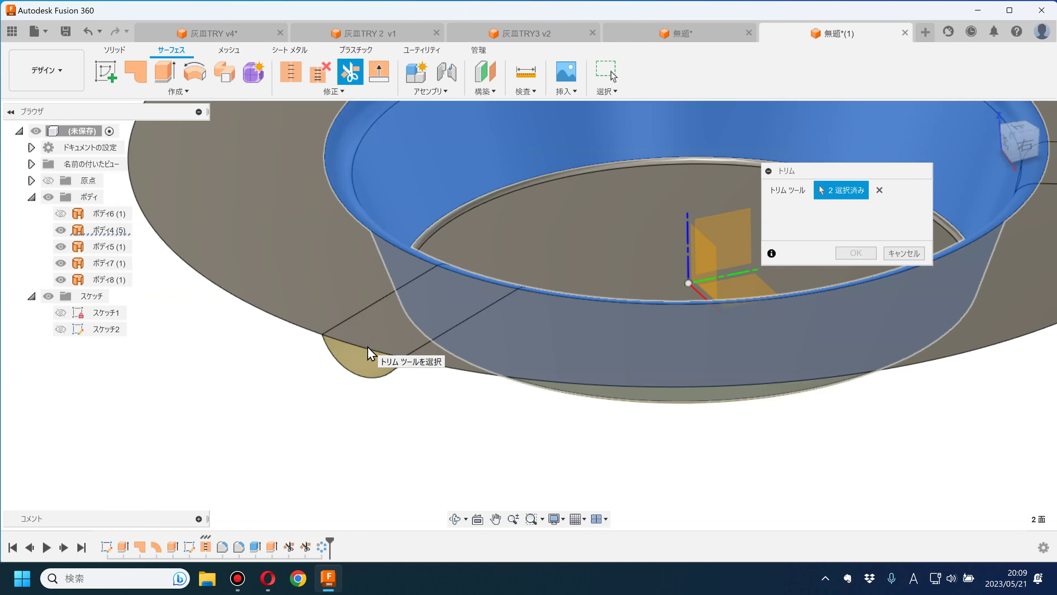
left_click(879, 191)
scroll(337, 431, "down", 2)
left_click(343, 401)
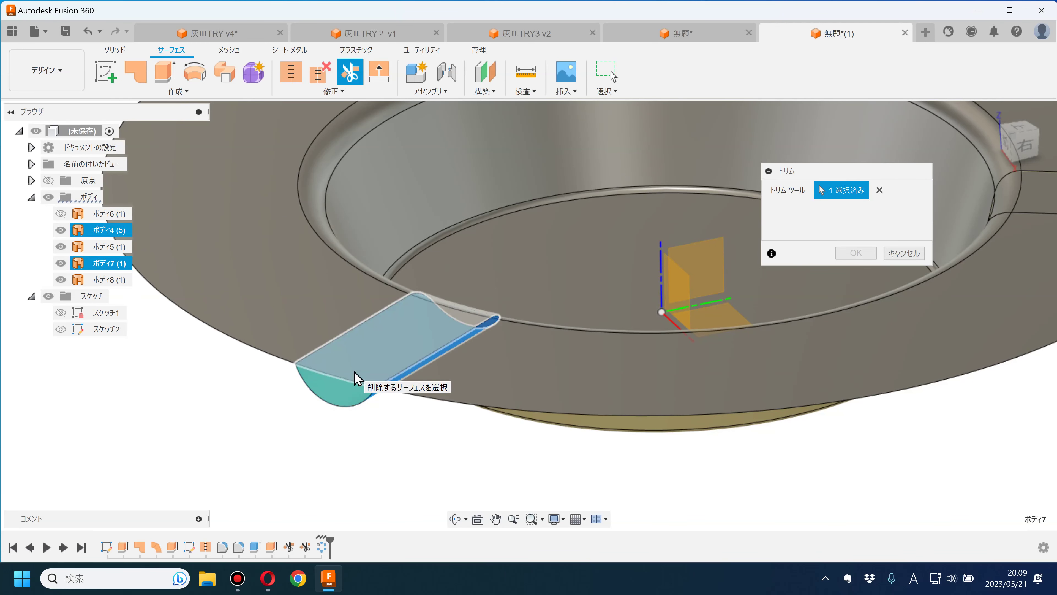
scroll(450, 317, "down", 2)
left_click(449, 319)
left_click(897, 250)
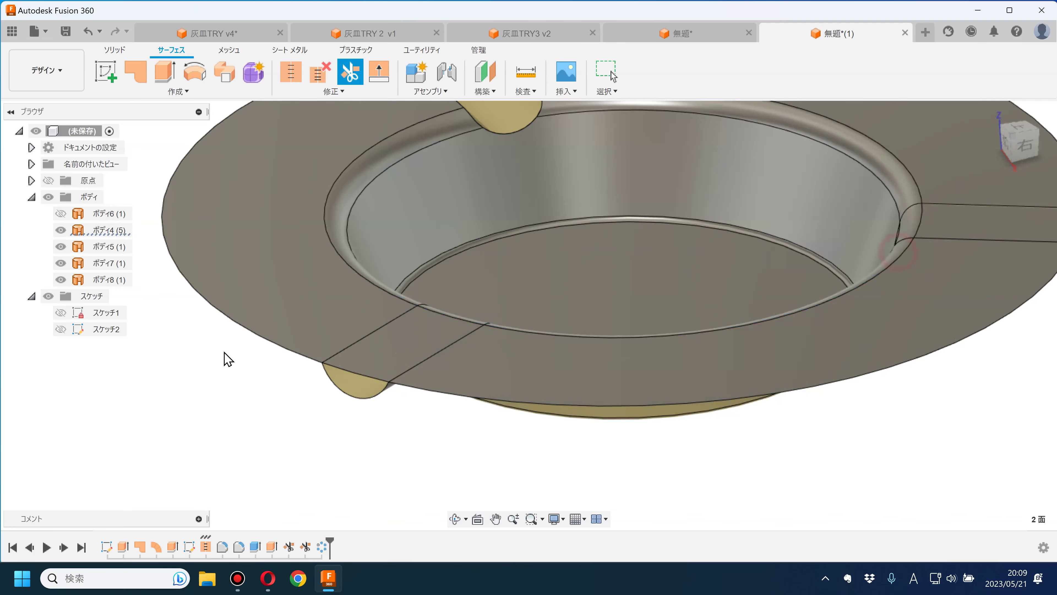
left_click(506, 331)
scroll(469, 392, "up", 1)
left_click(799, 472)
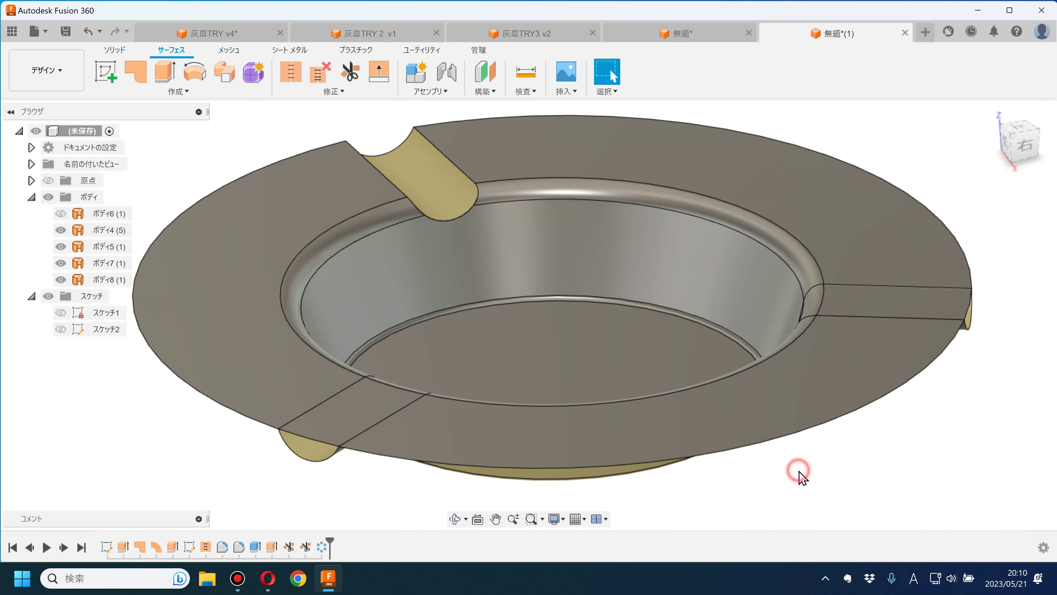
- Trim the front groove's surface using its groove body as cutter
left_click(348, 83)
left_click(298, 449)
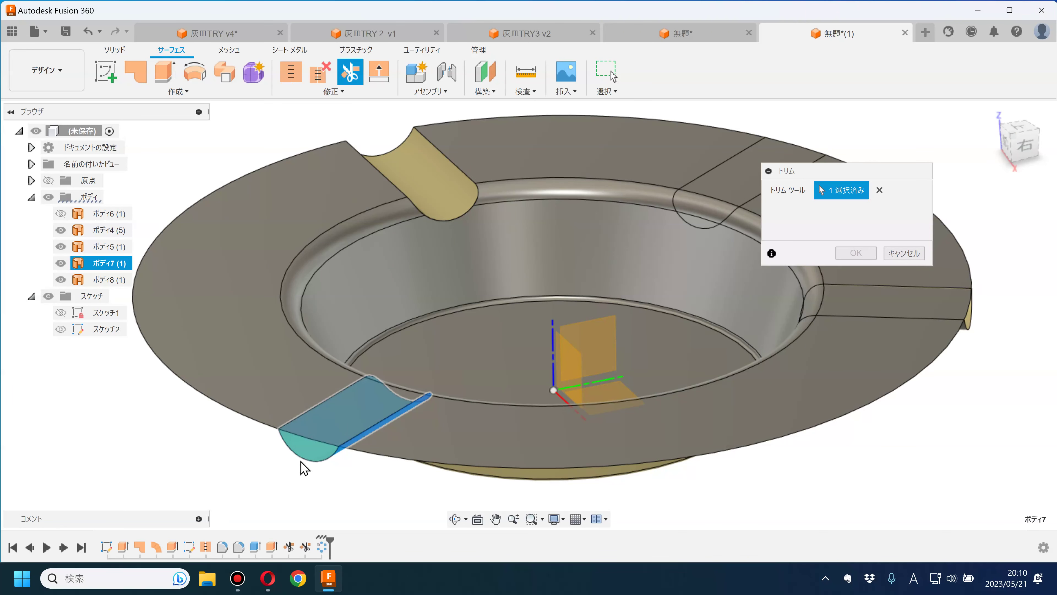
left_click(324, 441)
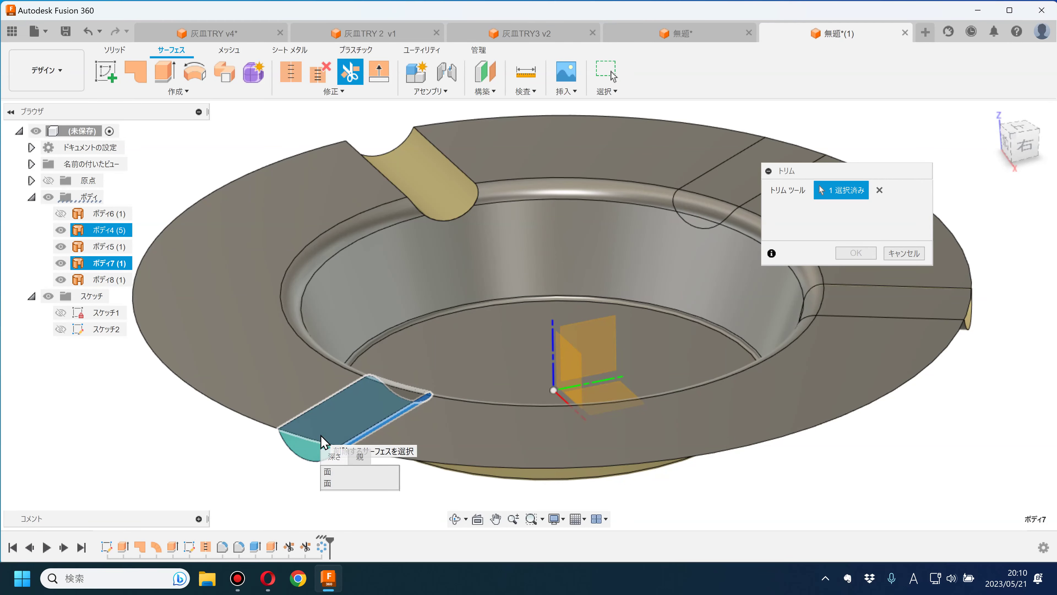
left_click(328, 475)
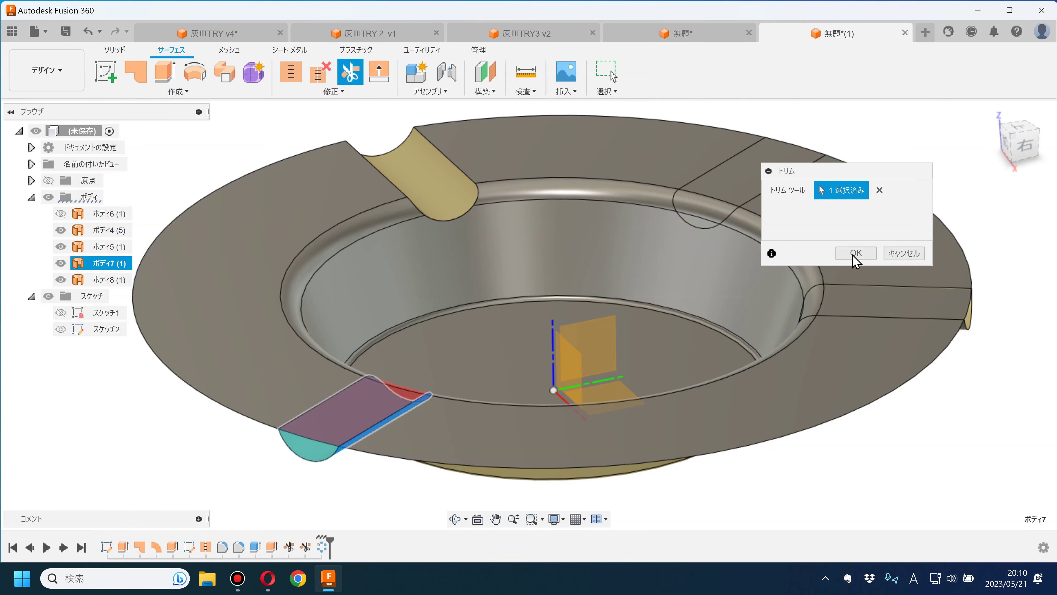
left_click(856, 253)
middle_click_drag(802, 464, 602, 252)
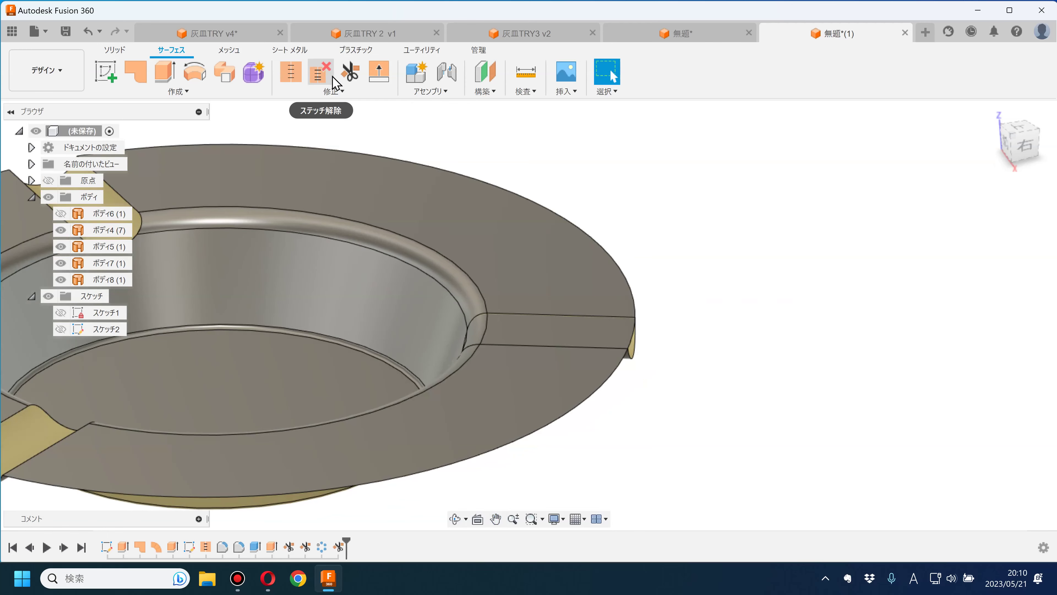
- Trim the next groove by removing the overlapping rim face piece
left_click(350, 73)
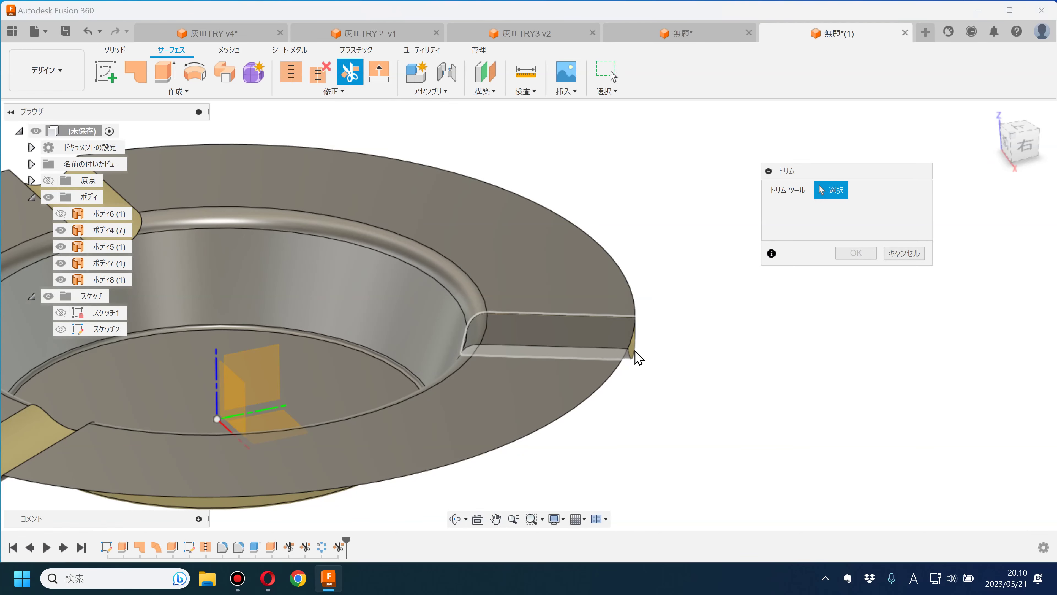
left_click(622, 344)
scroll(631, 340, "up", 3)
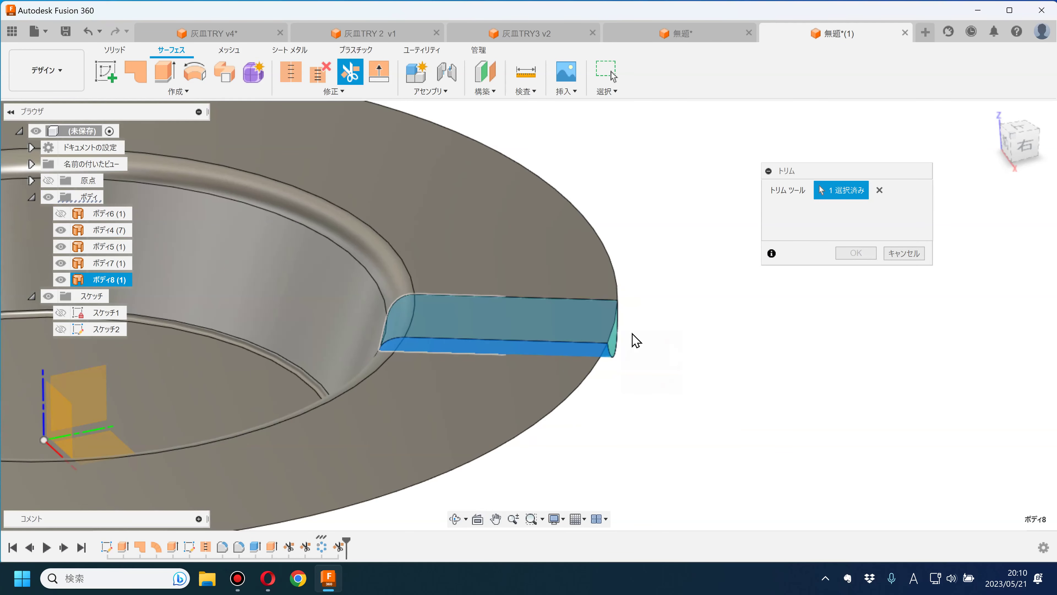
left_click(569, 321)
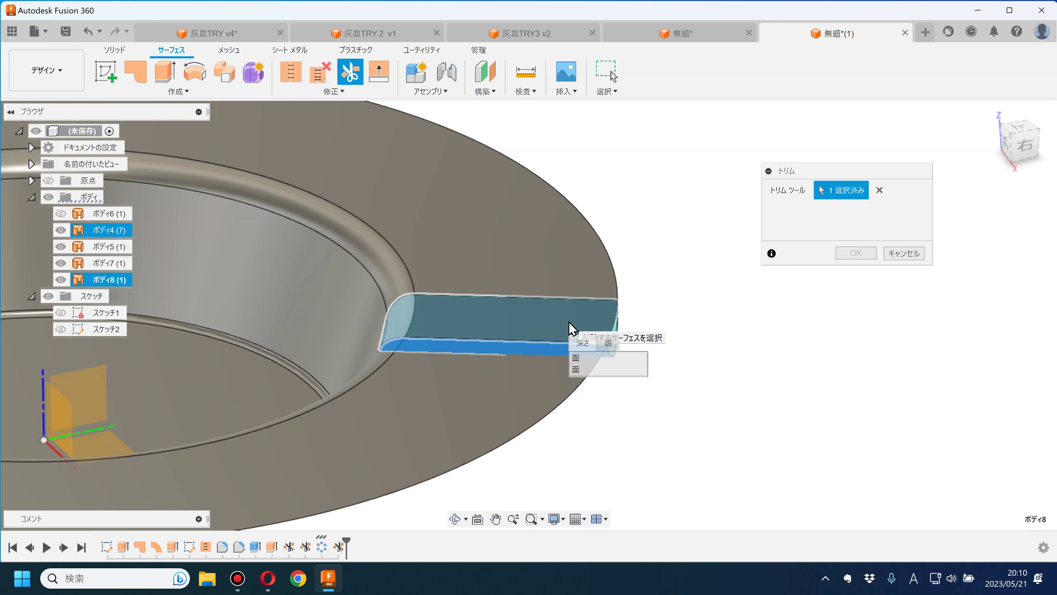
left_click(589, 360)
left_click(856, 253)
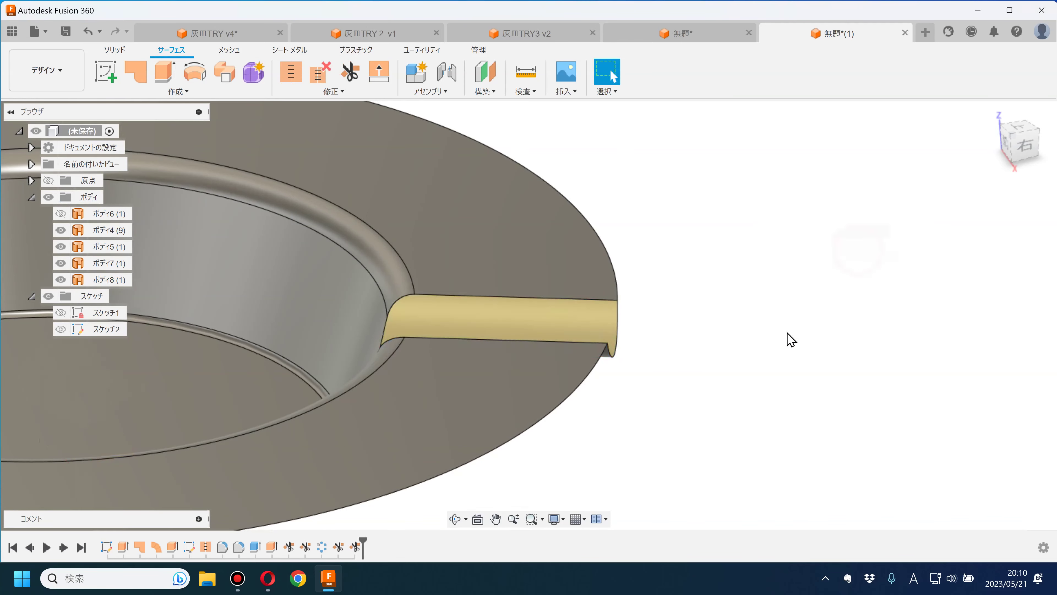
scroll(786, 342, "down", 5)
middle_click_drag(786, 343, 790, 370, "shift")
scroll(576, 356, "up", 5)
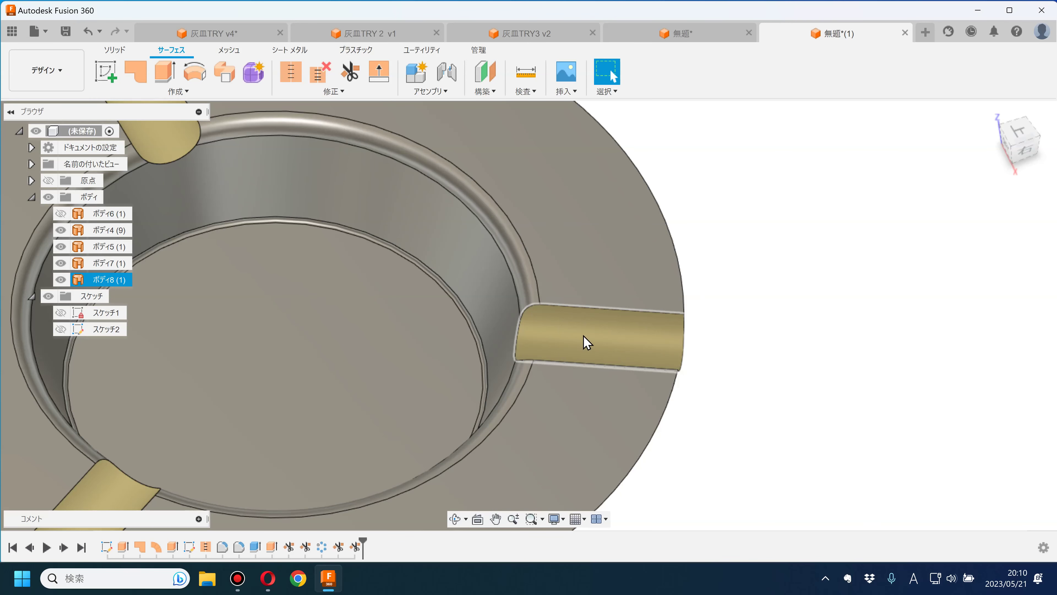
scroll(562, 359, "down", 5)
scroll(757, 394, "down", 1)
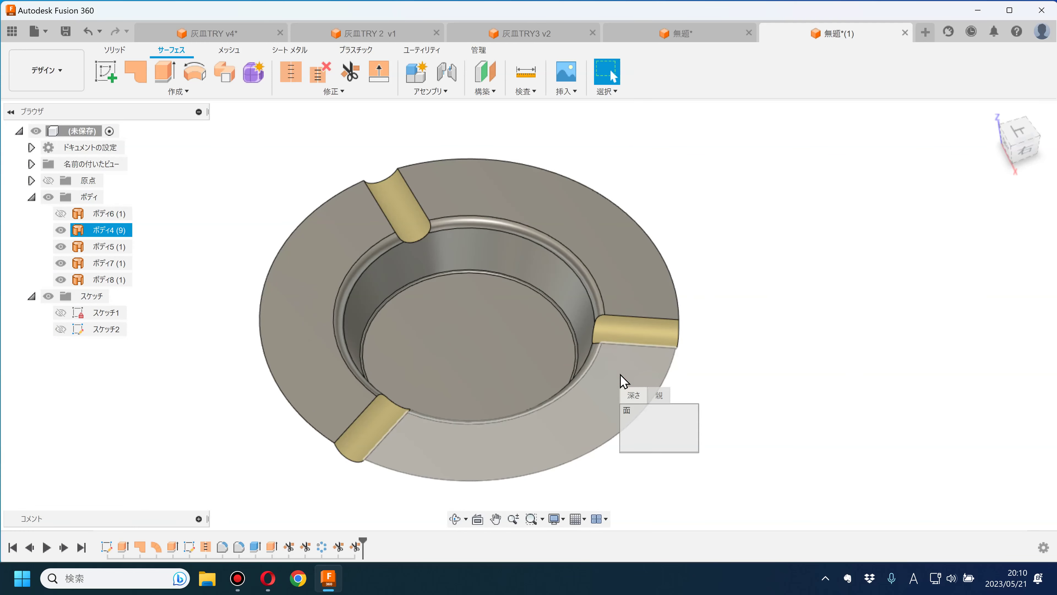
- Inspect the overlapping faces on the ashtray rim from a low side view
left_click(849, 373)
middle_click_drag(783, 350, 773, 303, "shift")
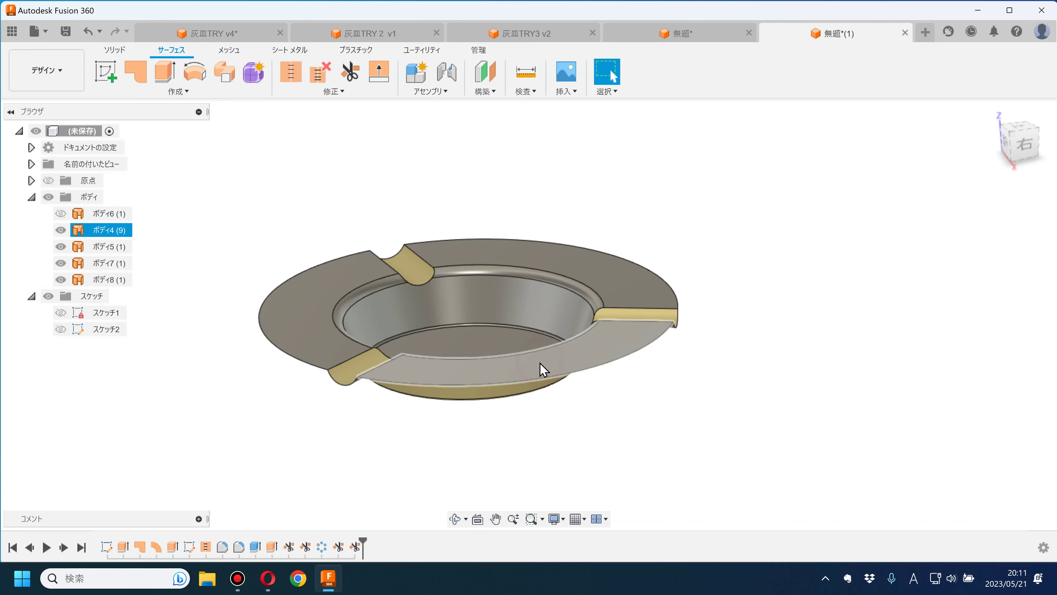
left_click(540, 362)
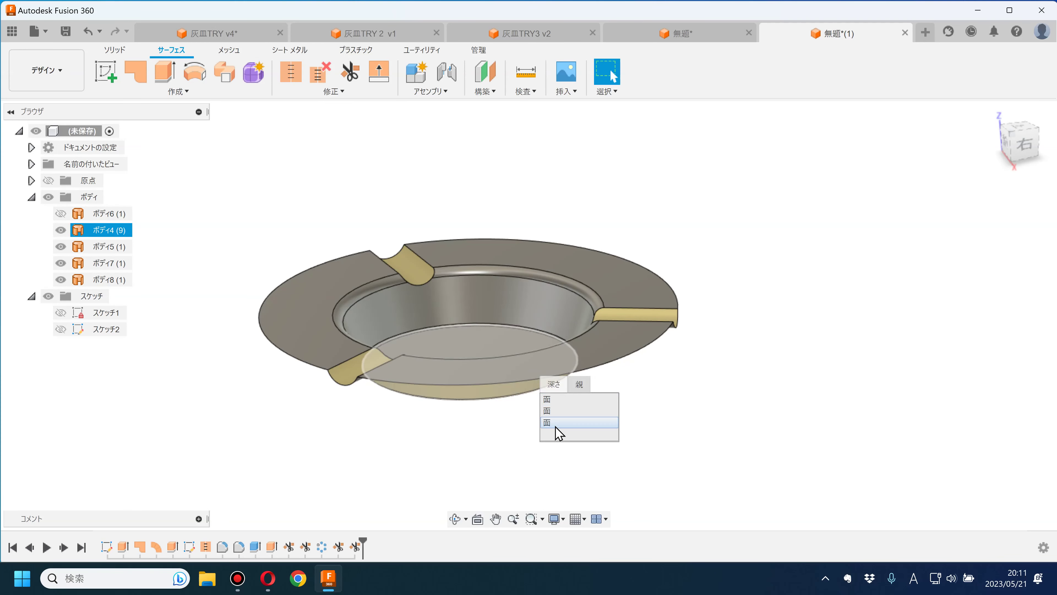
left_click(742, 393)
left_click(632, 342)
mouse_move(791, 359)
middle_mouse_down("shift")
mouse_move(806, 297)
mouse_move(798, 378)
mouse_move(648, 350)
middle_mouse_up("shift")
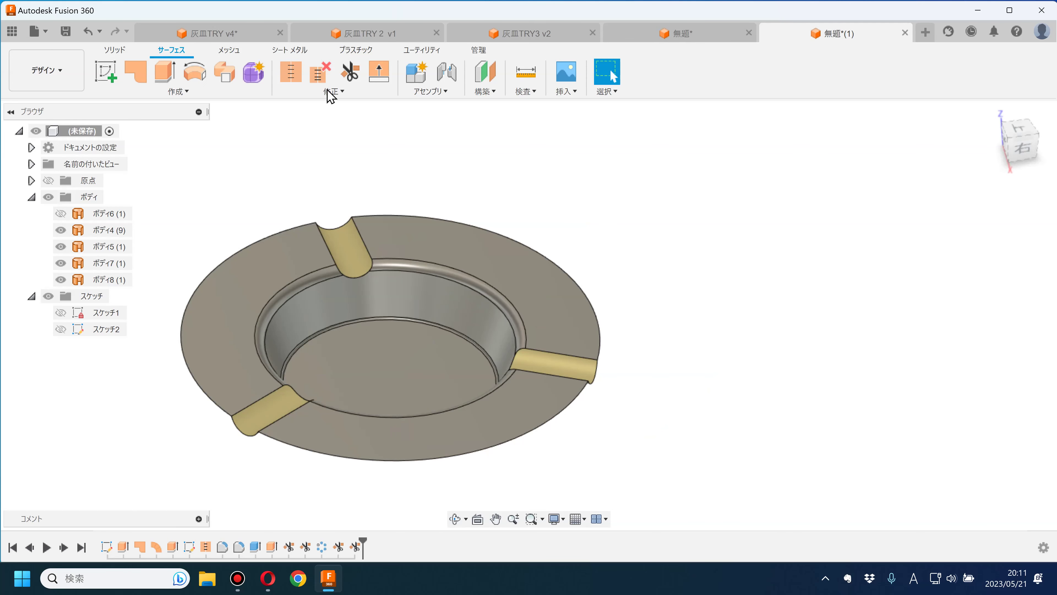
- Stitch the ashtray surface and its three groove surfaces into a single body, ボディ9
left_click(291, 73)
left_click(349, 254)
left_click(569, 374)
left_click(567, 374)
left_click(277, 412)
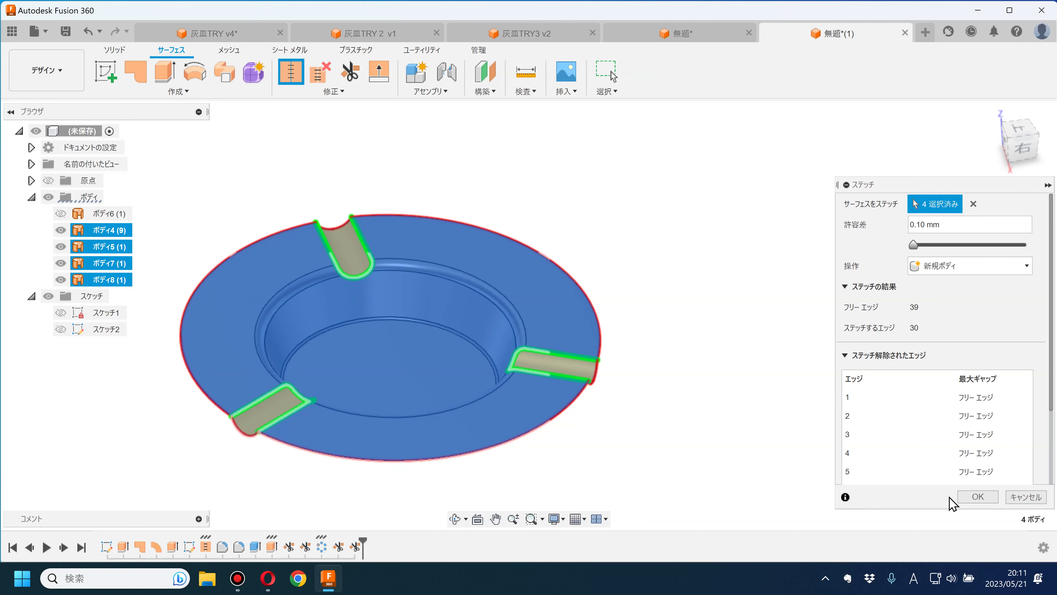
mouse_move(691, 378)
middle_mouse_down()
mouse_move(744, 371)
mouse_move(739, 255)
mouse_move(722, 340)
mouse_move(701, 364)
mouse_move(710, 361)
middle_mouse_up()
- Round the top, lower-right and left groove edges on ボディ9 with a 3 mm fillet
left_click(331, 91)
scroll(479, 250, "up", 2)
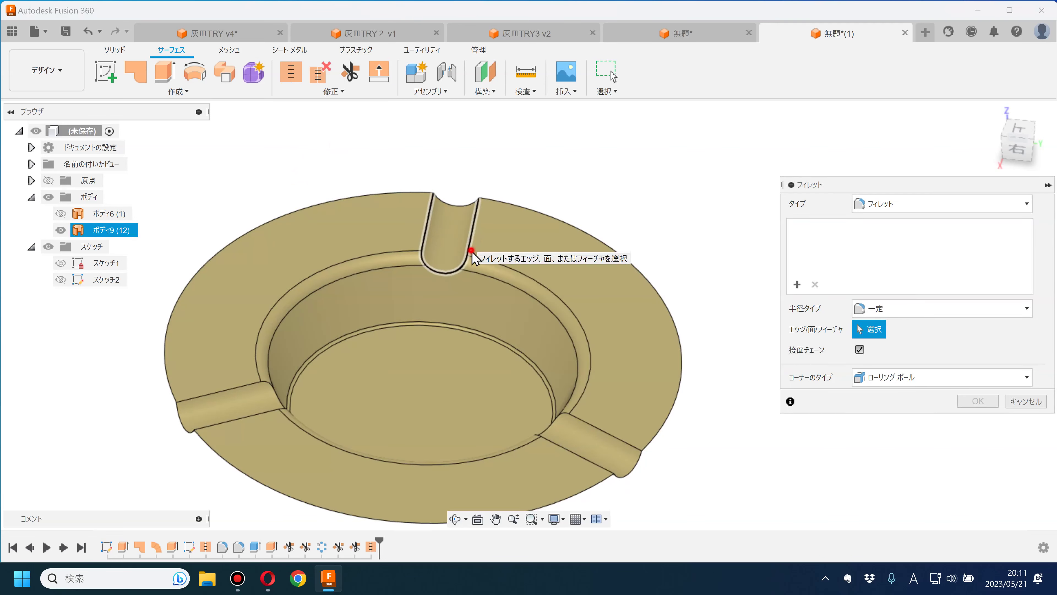
left_click(470, 249)
left_click(588, 422)
left_click(260, 412)
type("3")
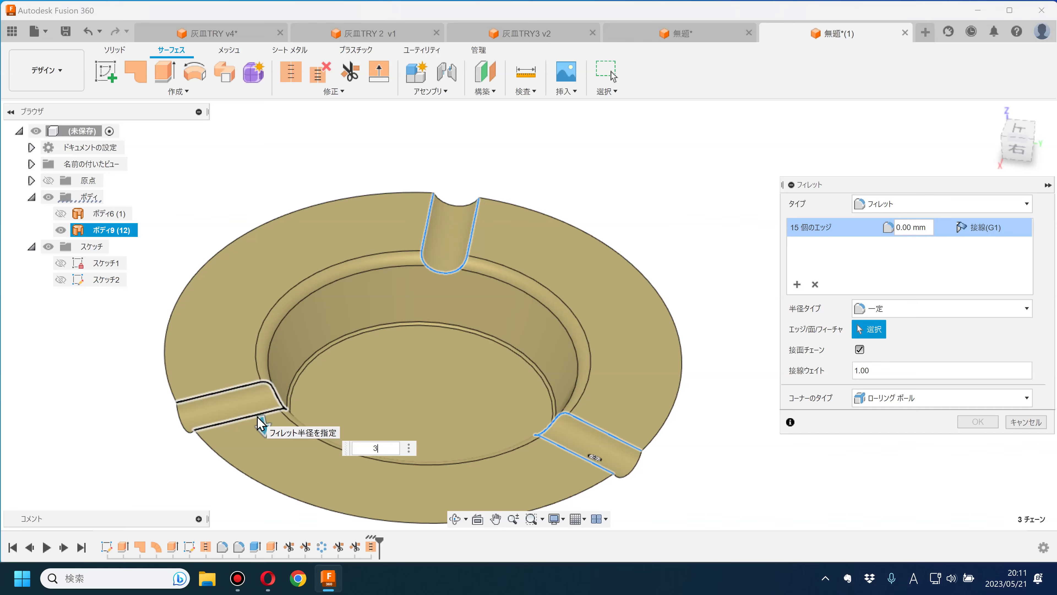
key("Return")
scroll(707, 304, "down", 3)
mouse_move(729, 306)
middle_mouse_down("shift")
mouse_move(736, 198)
mouse_move(723, 287)
middle_mouse_up("shift")
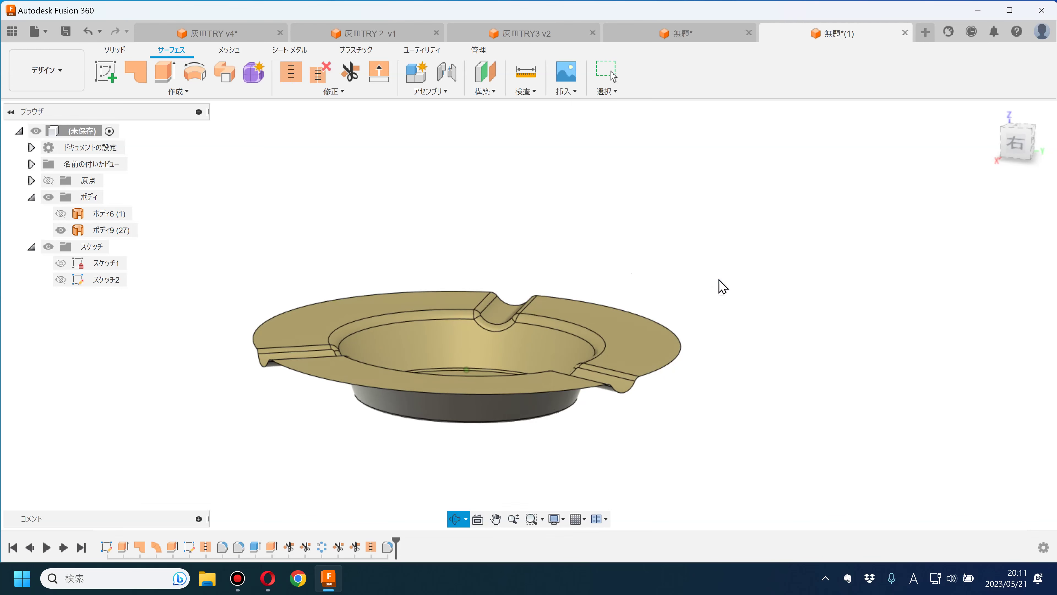
- Thicken the stitched ashtray surface 2 mm one-sided into new solid body ボディ10
left_click(181, 92)
left_click(123, 288)
left_click(699, 358)
middle_click_drag(699, 358, 632, 260, "shift")
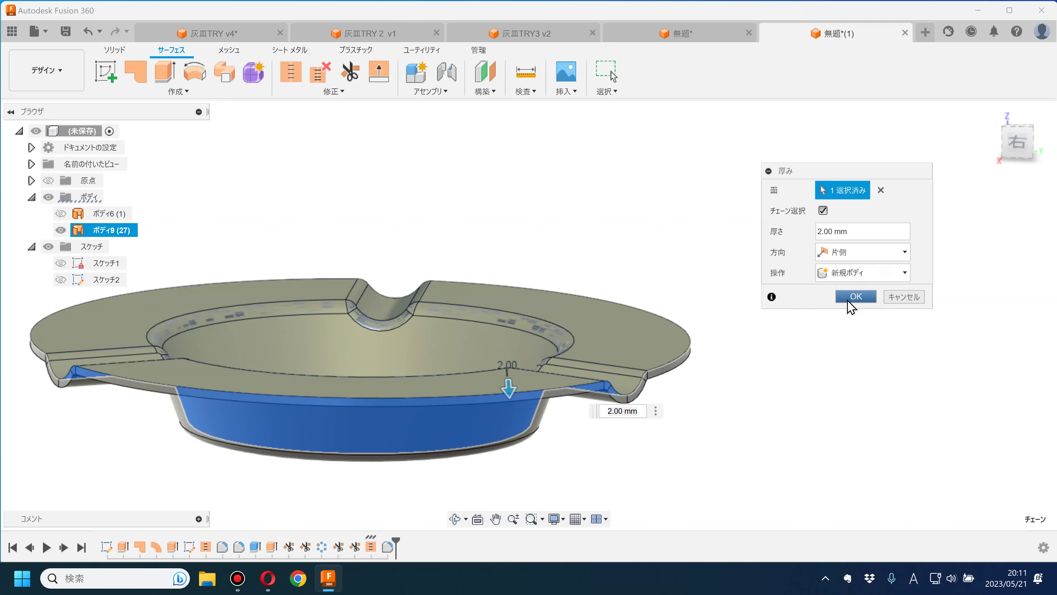
left_click(843, 309)
mouse_move(815, 311)
middle_mouse_down()
mouse_move(861, 327)
mouse_move(856, 274)
mouse_move(795, 255)
mouse_move(856, 274)
mouse_move(846, 359)
middle_mouse_up()
- Select bodies ボディ10, ボディ9 and ボディ6 in the browser and open their context menu
left_click(61, 248)
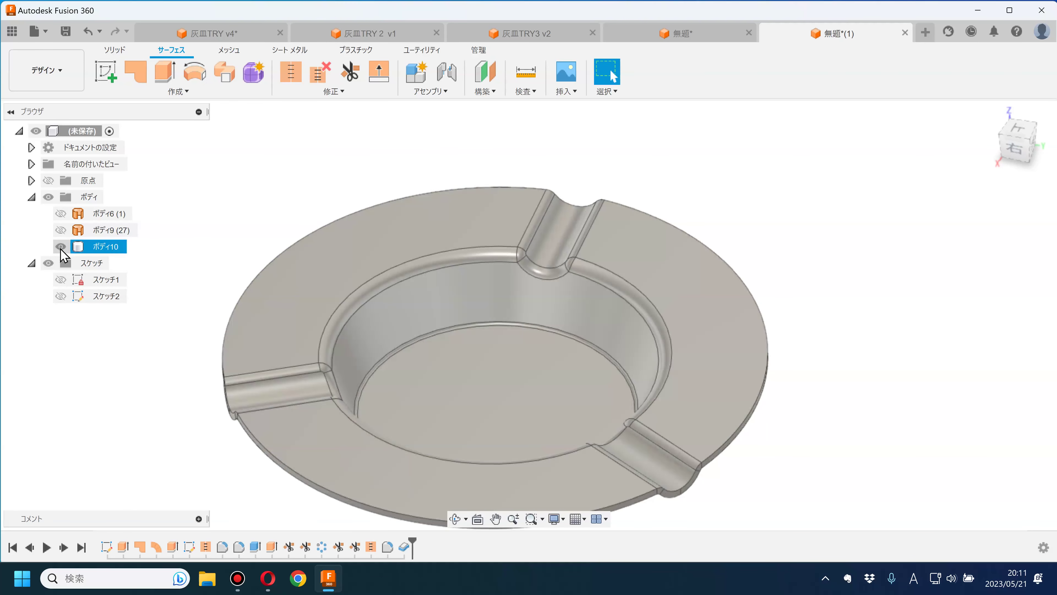
left_click(93, 231)
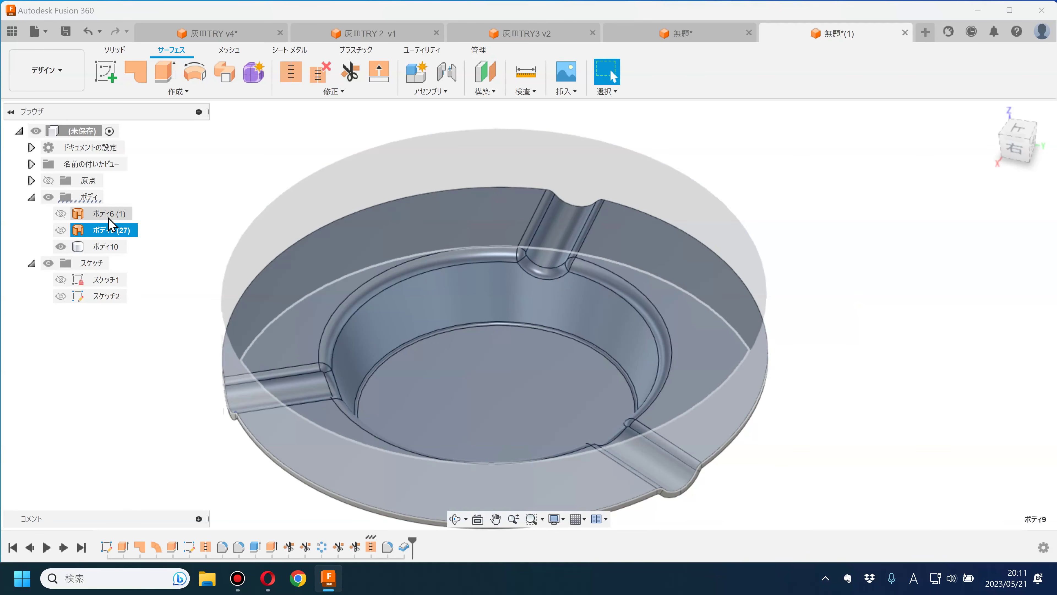
left_click(109, 218, "ctrl")
right_click(108, 218)
- Remove the leftover surface bodies ボディ6 and ボディ9, leaving only the solid ashtray
left_click(139, 422)
mouse_move(684, 318)
middle_mouse_down("shift")
mouse_move(746, 370)
mouse_move(725, 218)
mouse_move(715, 327)
middle_mouse_up("shift")
mouse_move(784, 323)
middle_mouse_down()
mouse_move(819, 338)
mouse_move(805, 293)
mouse_move(814, 240)
mouse_move(790, 317)
middle_mouse_up()
scroll(807, 339, "up", 3)
key("Escape")
left_click(343, 300)
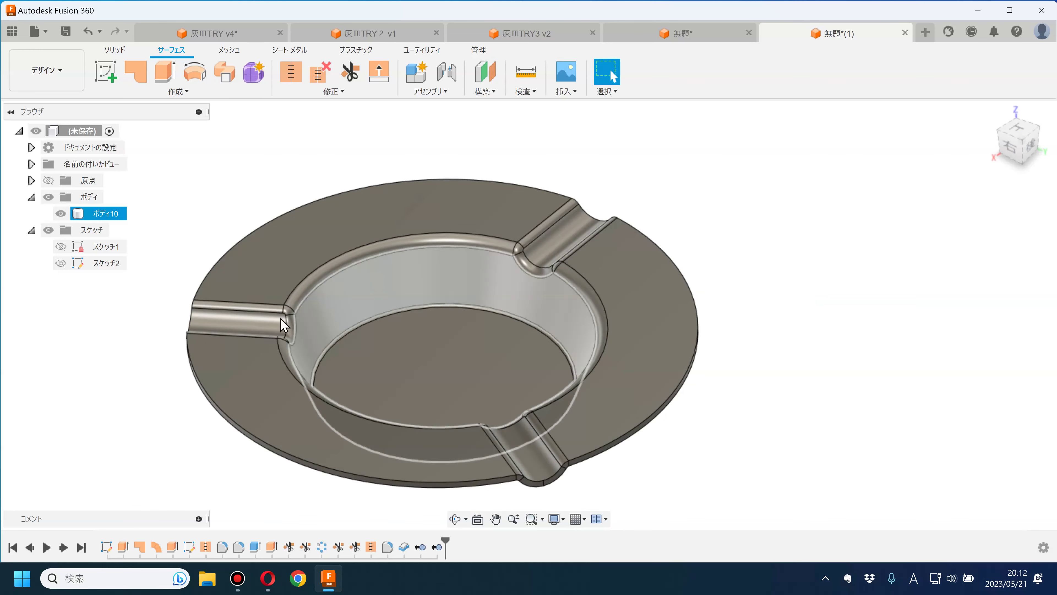
- Reopen the Thicken feature and confirm its 2.00 mm one-sided new-body settings
mouse_move(323, 302)
middle_mouse_down("shift")
mouse_move(407, 265)
mouse_move(353, 284)
middle_mouse_up("shift")
key("Escape")
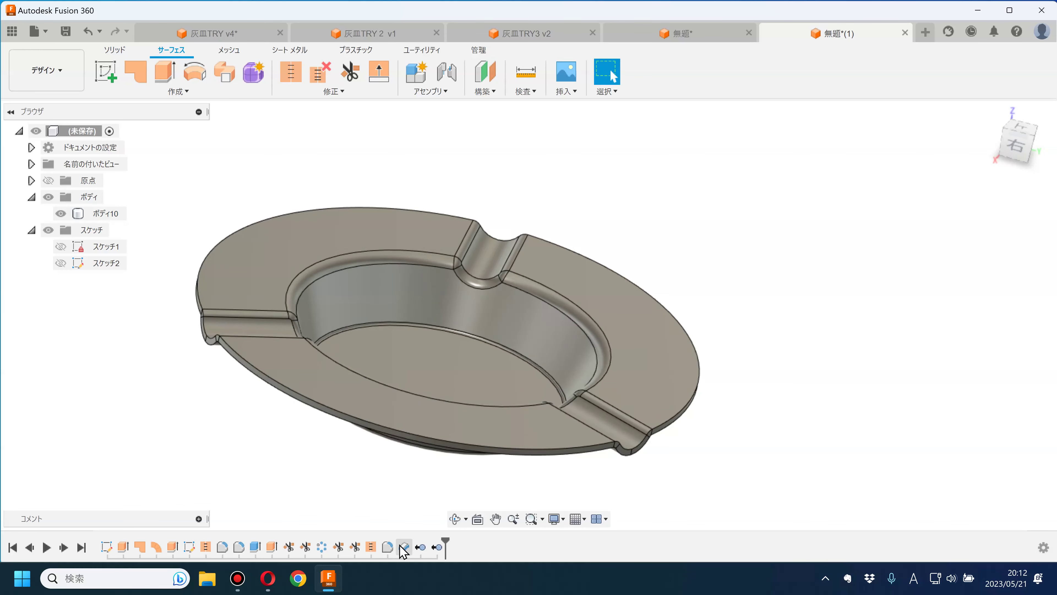
double_click(402, 547)
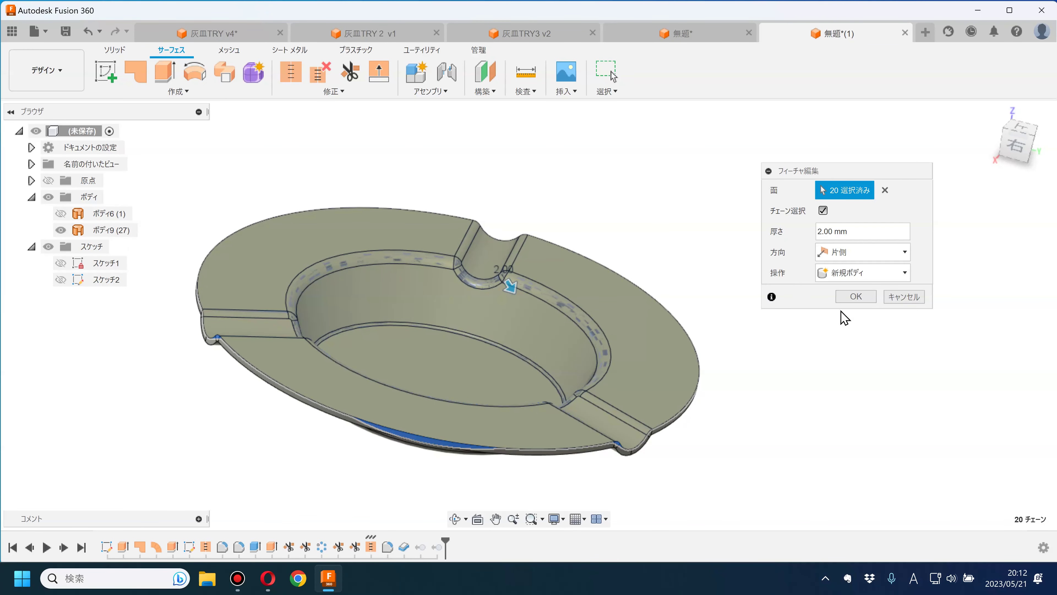
left_click(857, 297)
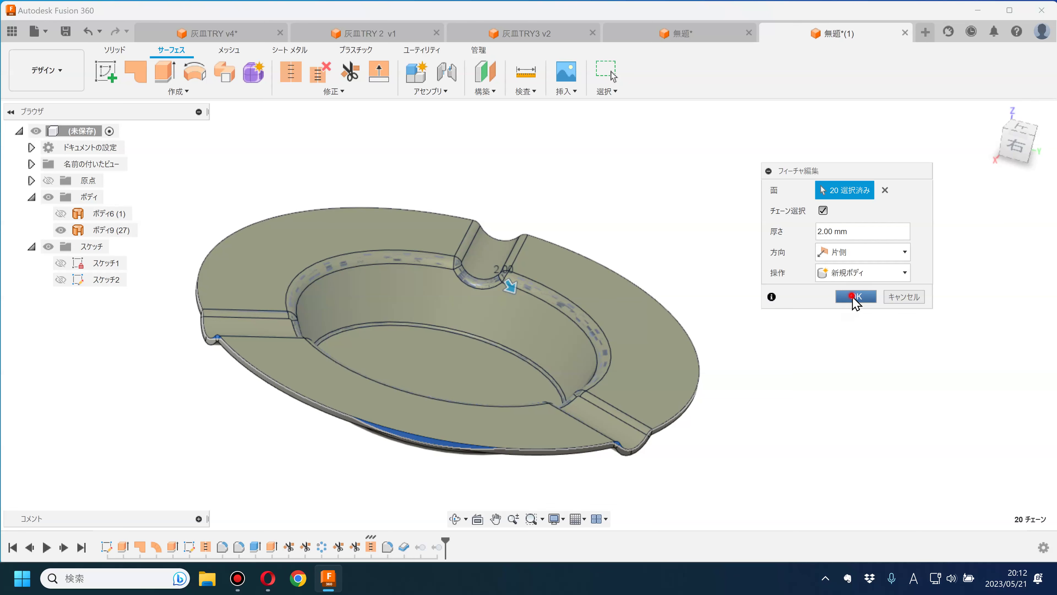
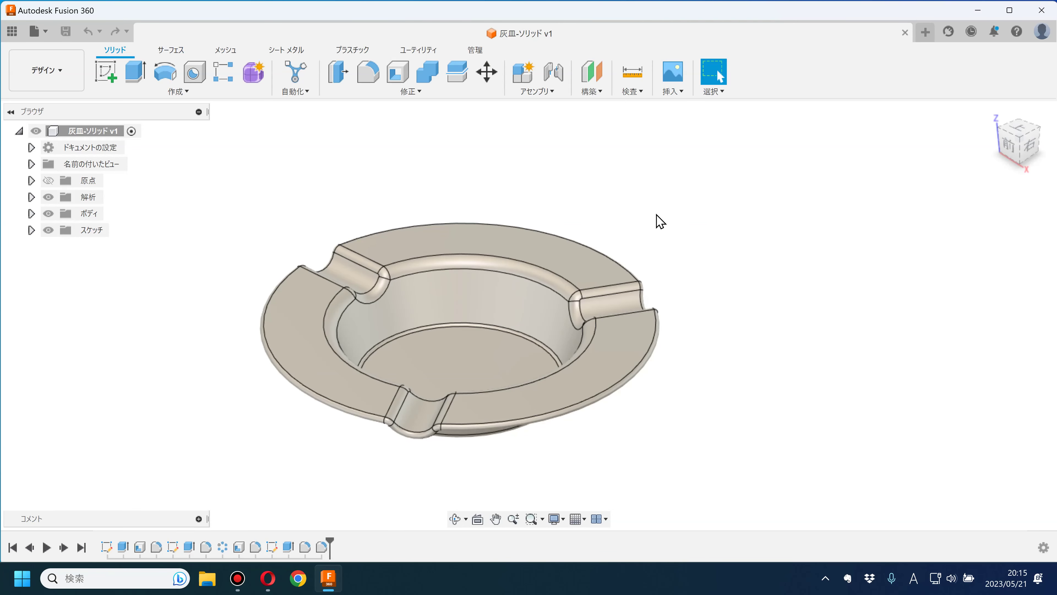
- Inspect the solid ashtray '灰皿-ソリッド v1' from low and high angles, then start a blank new design
middle_click_drag(657, 216, 648, 205, "shift")
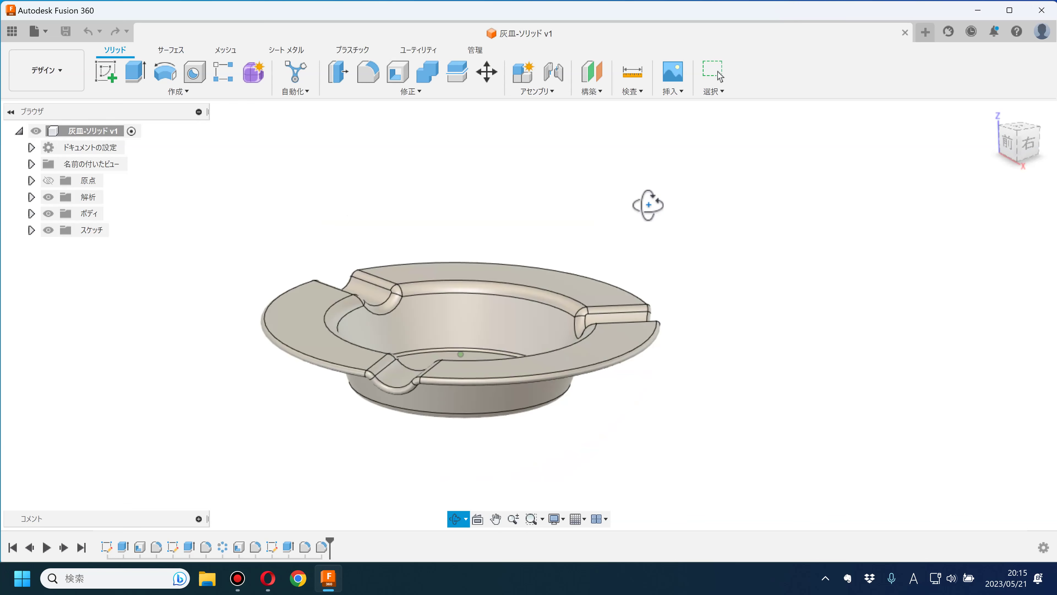
left_click_drag(649, 205, 646, 225)
key("Escape")
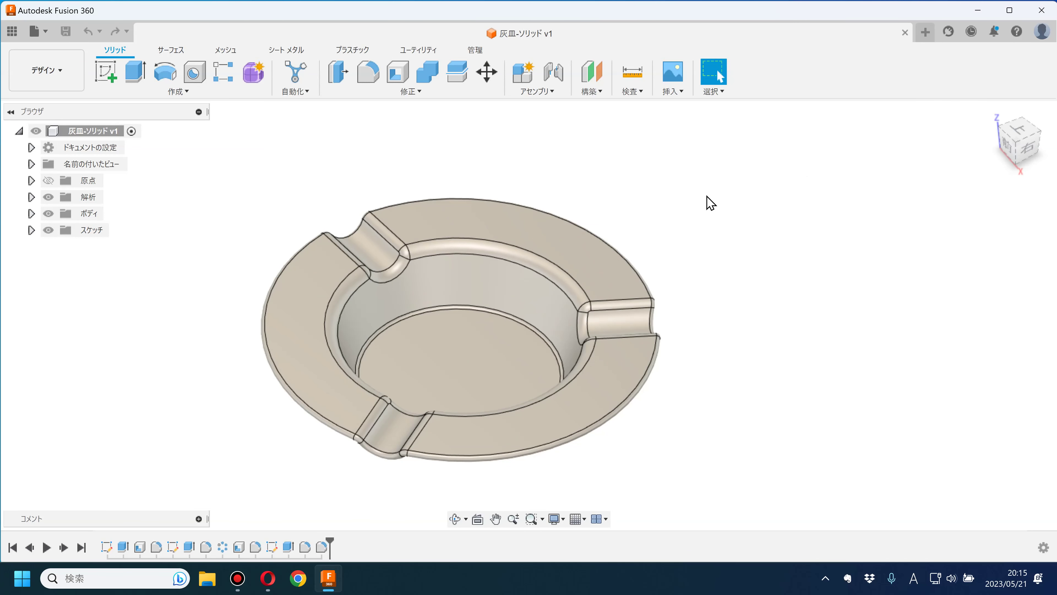
left_click(926, 32)
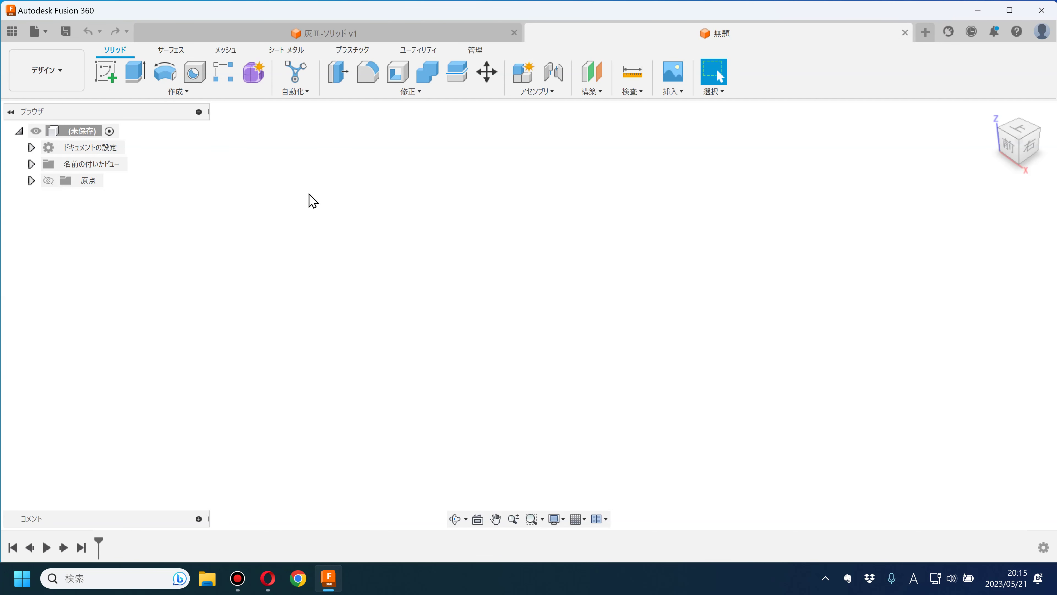
- Switch the new design to T-spline form modelling and start the Cylinder tool
left_click(254, 74)
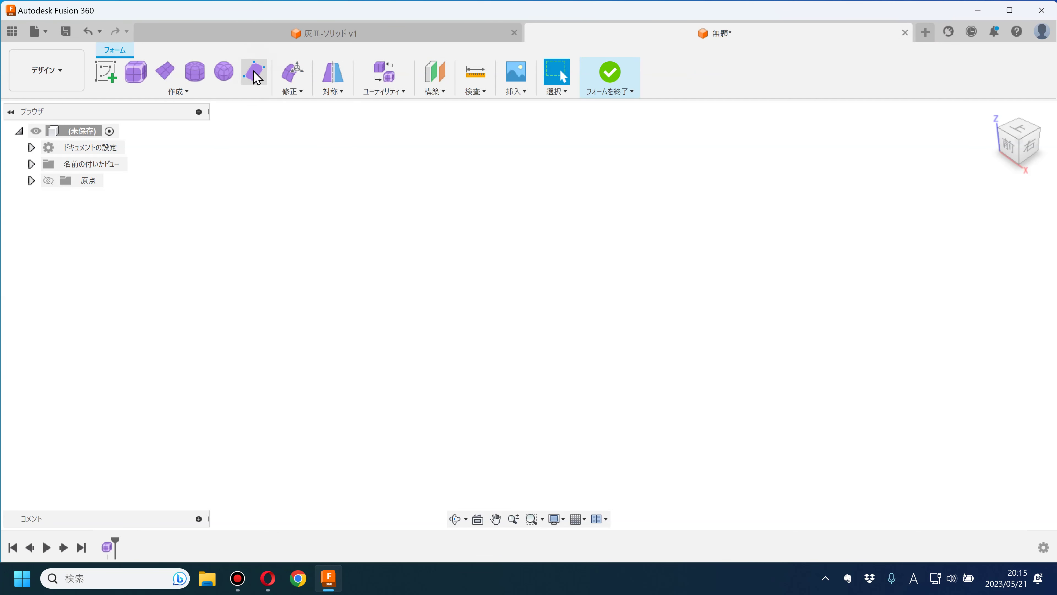
left_click(210, 92)
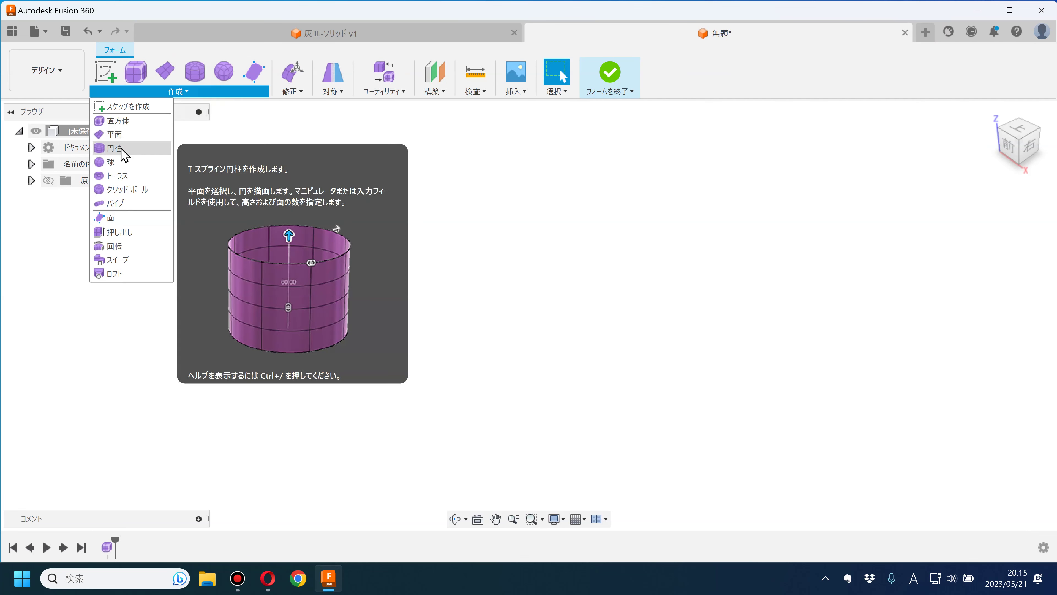
left_click(114, 148)
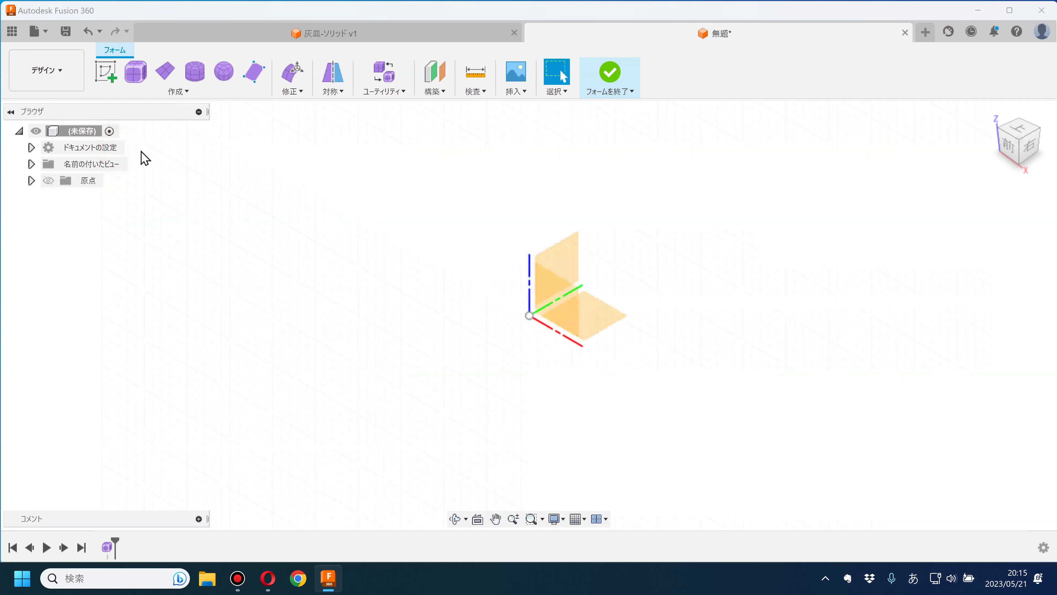
- Place a T-spline cylinder on the XY plane at the origin with 100 mm diameter
left_click(614, 319)
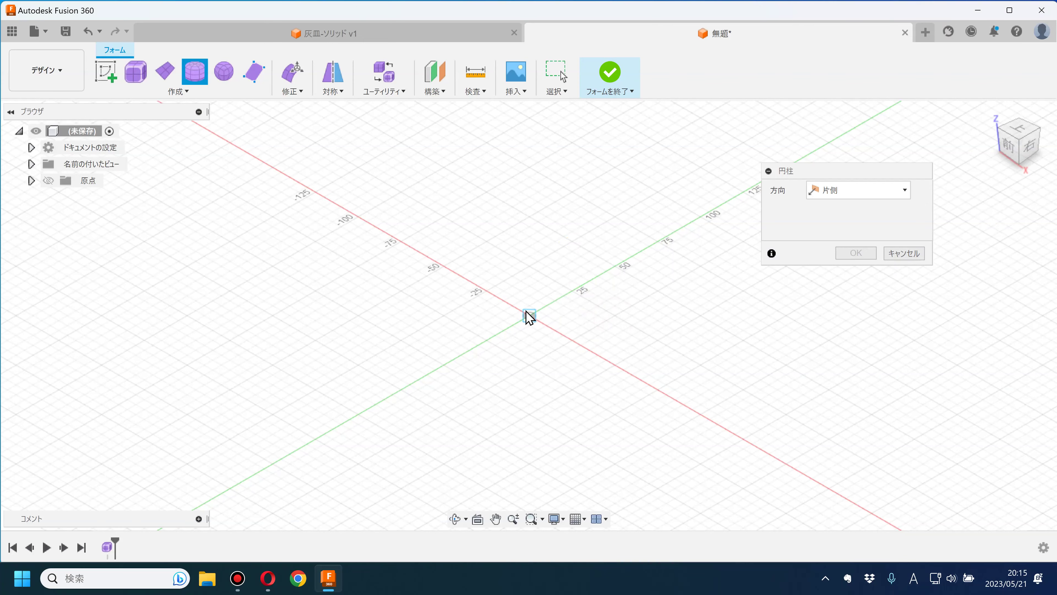
left_click(527, 316)
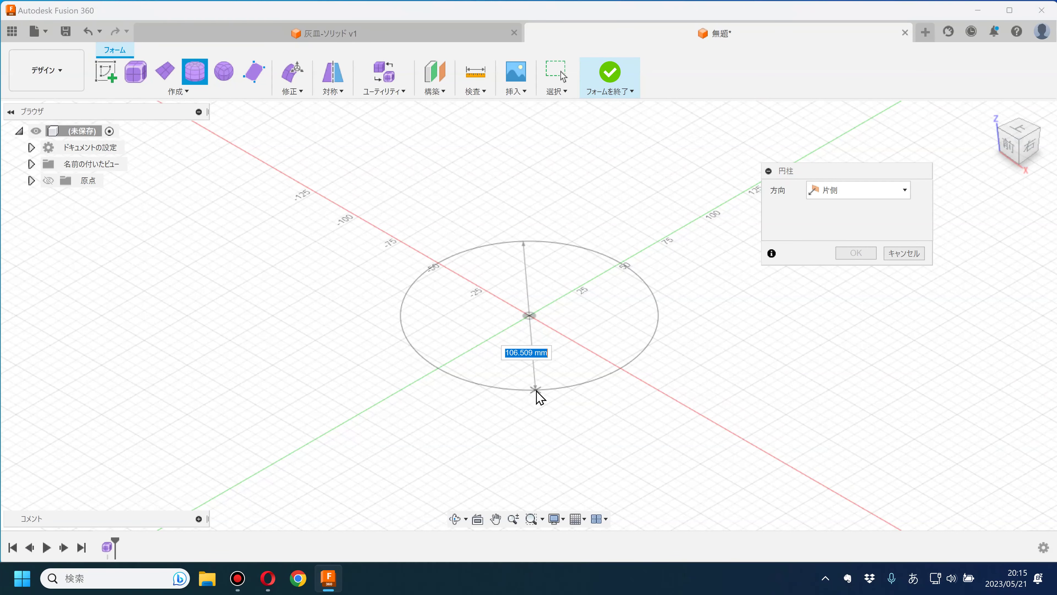
left_click(536, 390)
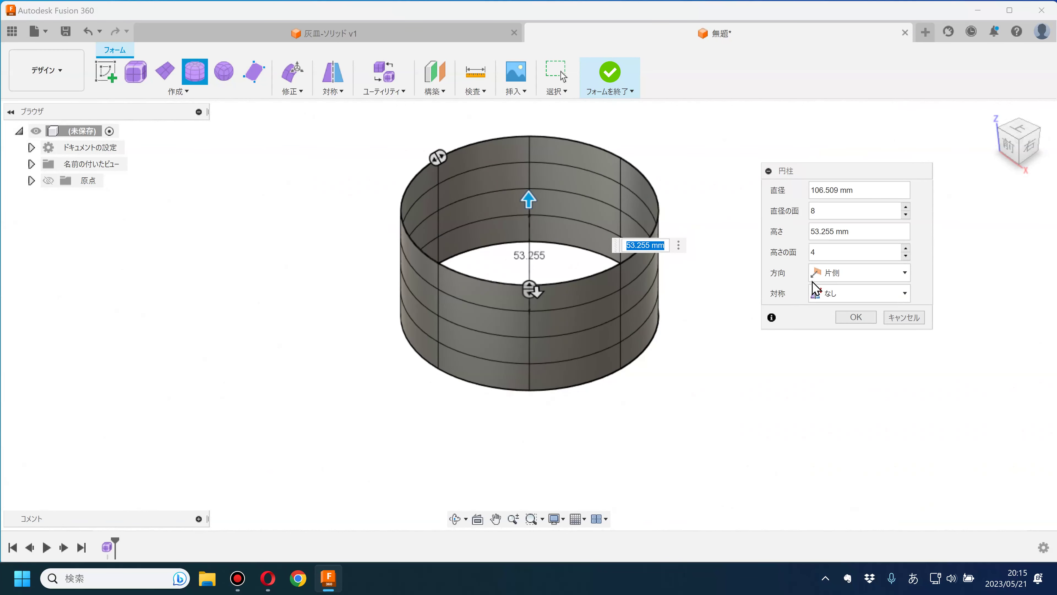
left_click(882, 191)
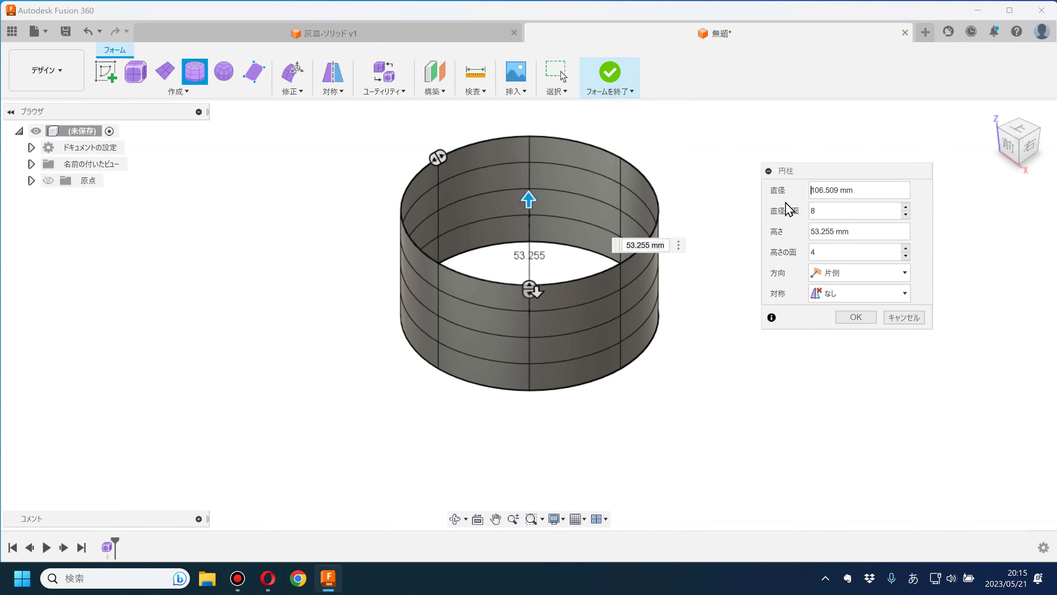
key("Home")
key("Delete")
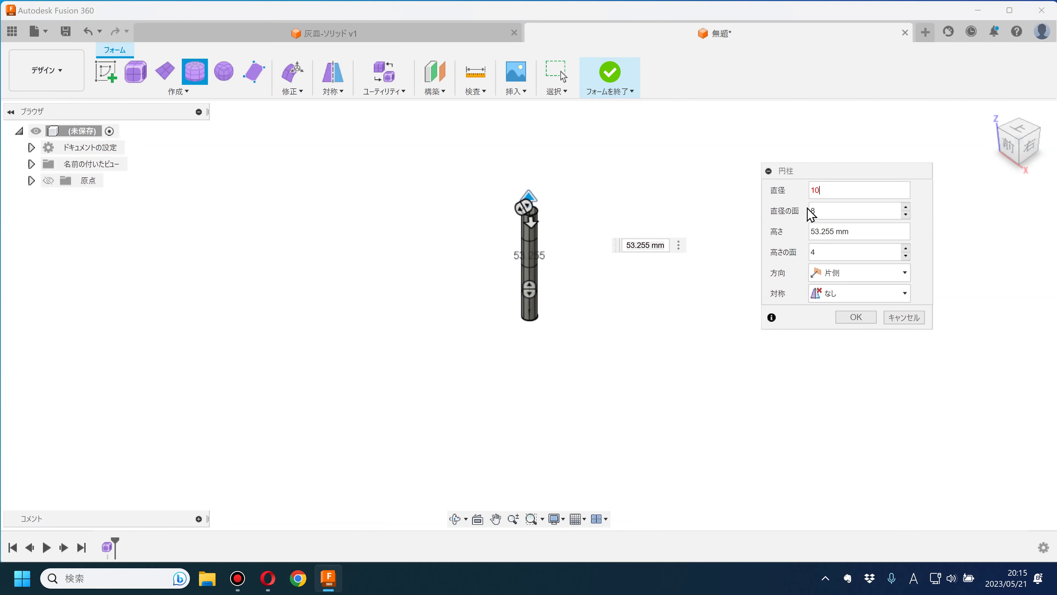
type("0")
left_click(812, 211)
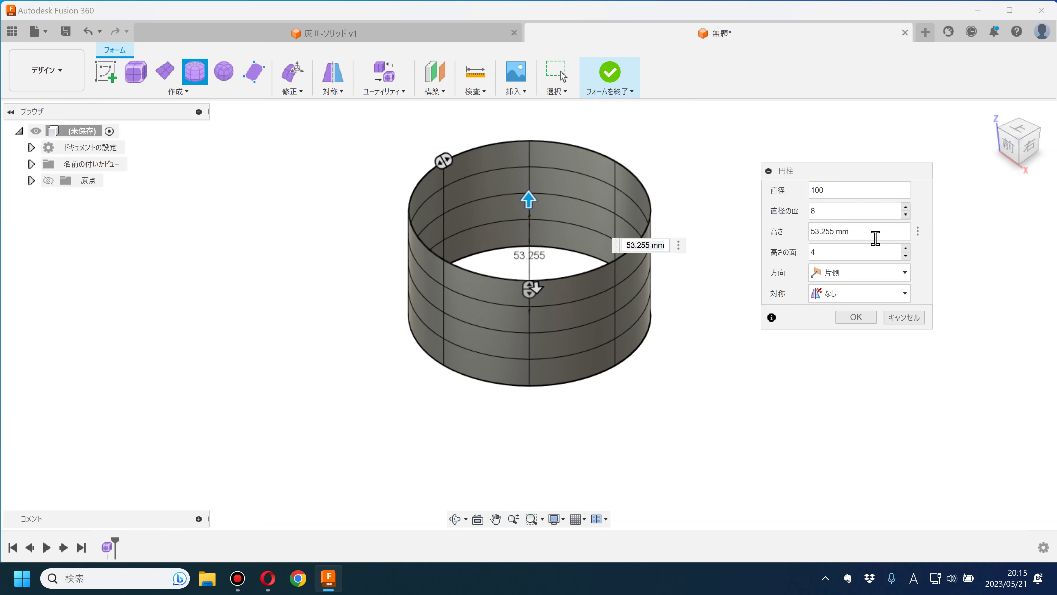
- Set cylinder height 20, 1 face high, 12 faces around, no symmetry, and finish it
left_click(839, 234)
left_click(821, 252)
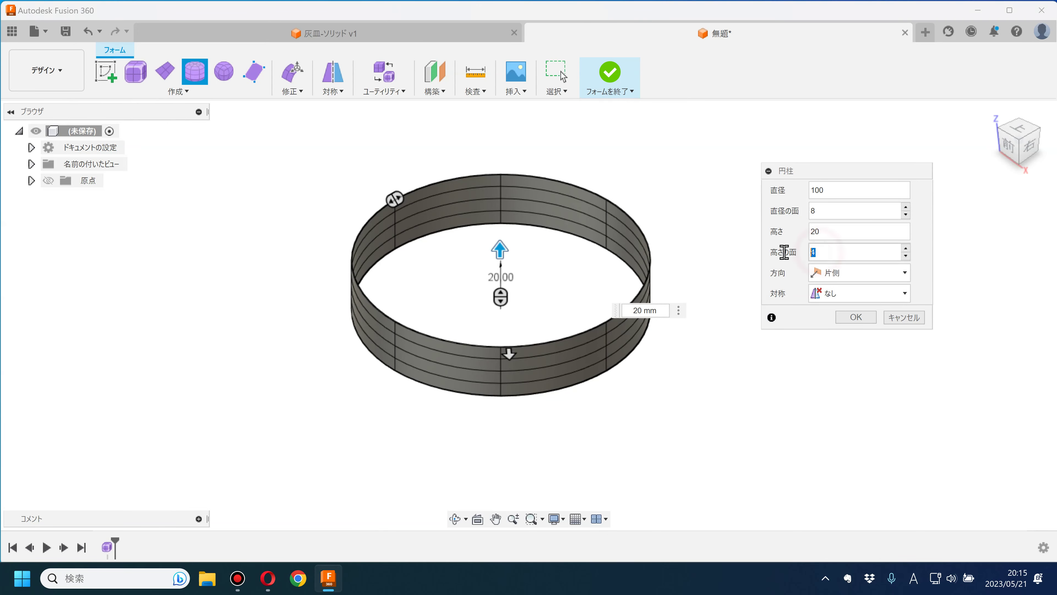
type("1")
scroll(597, 406, "up", 2)
mouse_move(597, 406)
middle_mouse_down("shift")
mouse_move(602, 366)
mouse_move(609, 373)
middle_mouse_up("shift")
left_click(845, 293)
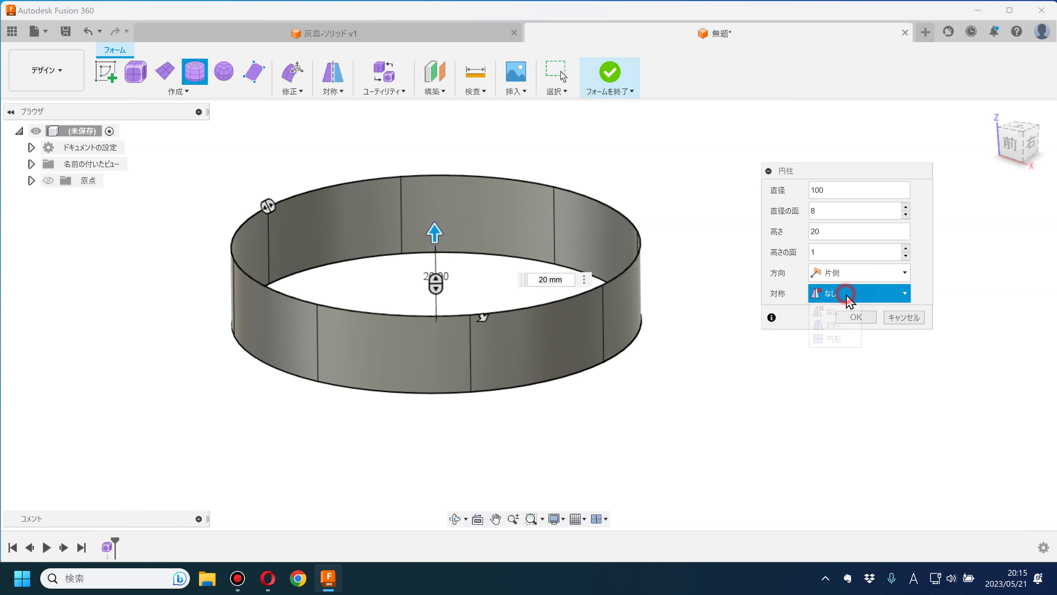
left_click(832, 339)
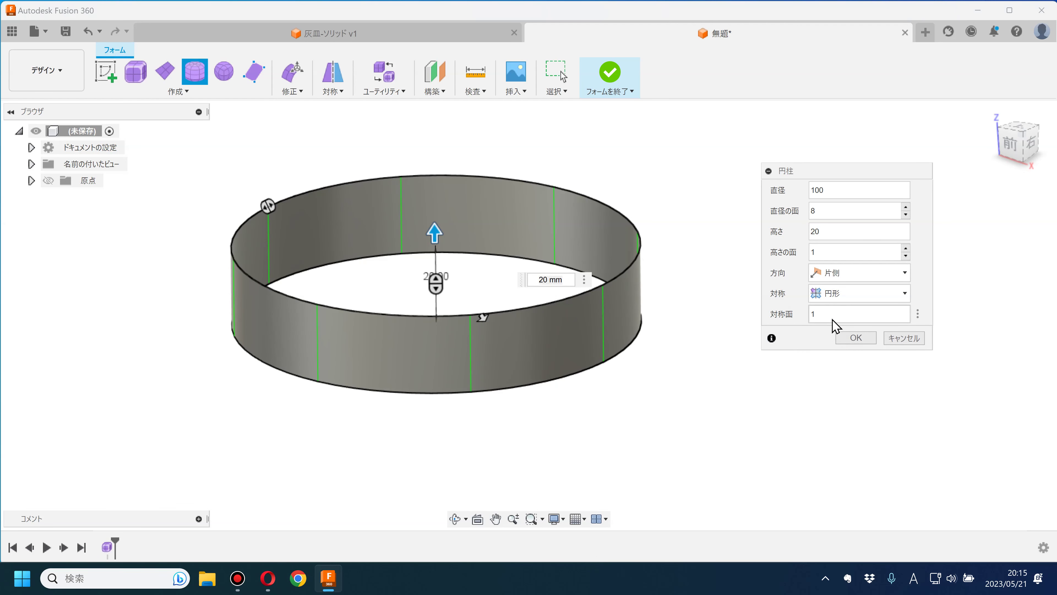
left_click(843, 293)
left_click(836, 311)
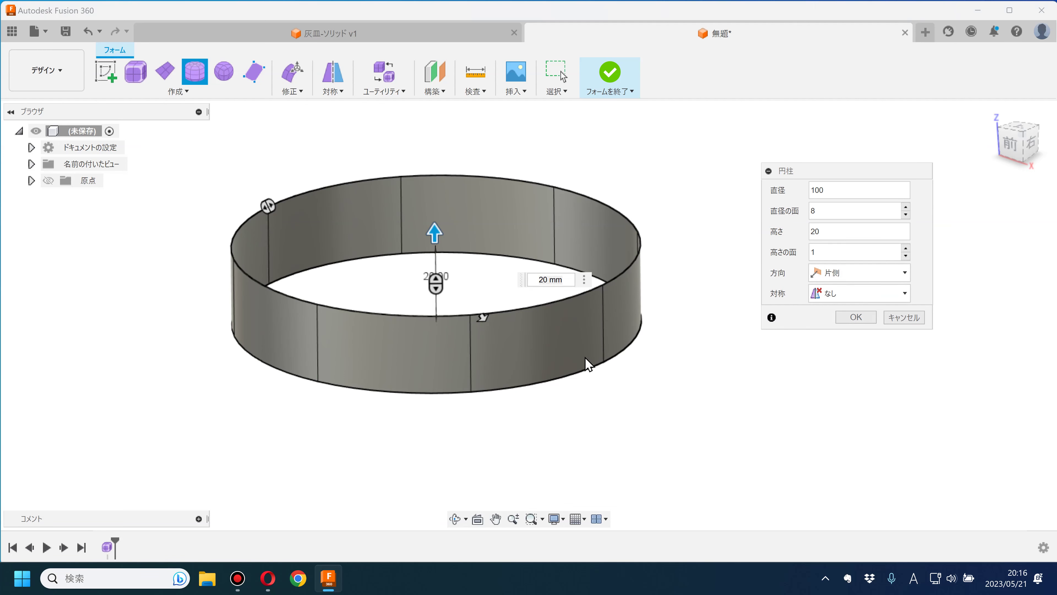
middle_click_drag(639, 404, 636, 429, "shift")
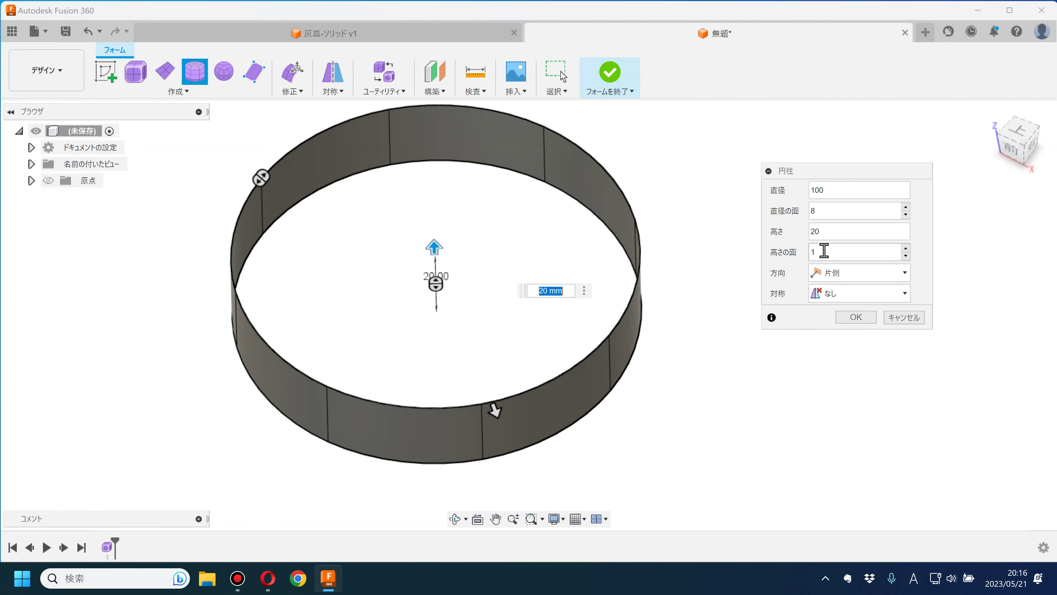
left_click(798, 210)
type("12")
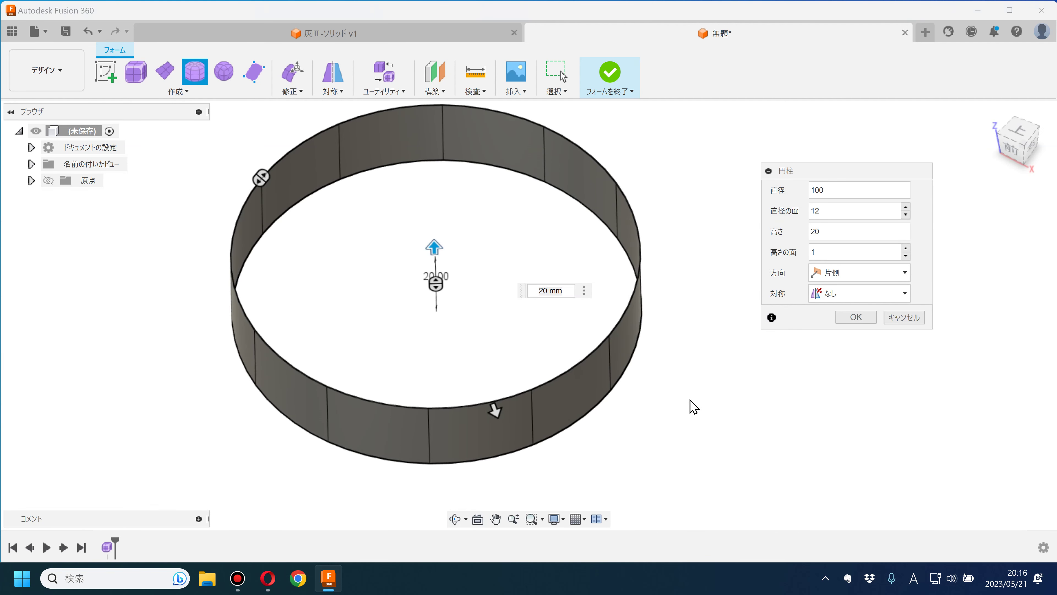
mouse_move(696, 422)
middle_mouse_down("shift")
mouse_move(699, 370)
mouse_move(699, 406)
middle_mouse_up("shift")
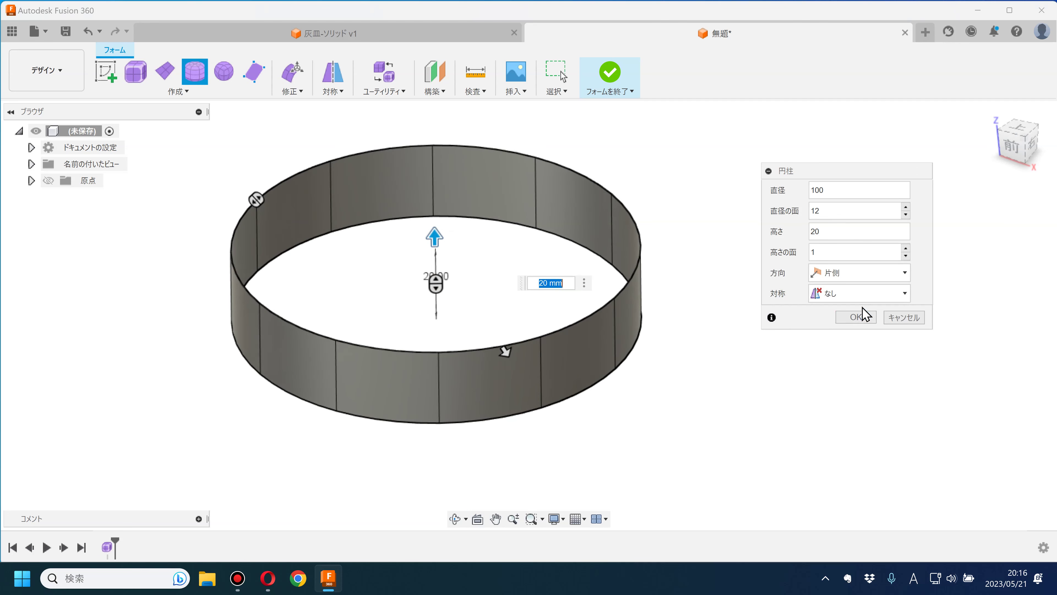
left_click(860, 317)
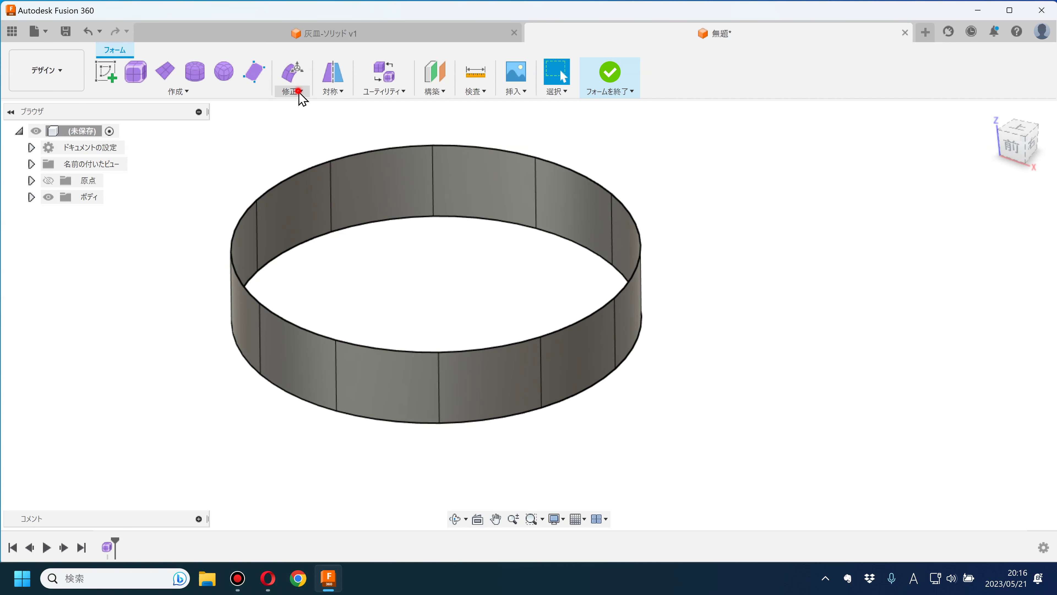
- Apply internal circular symmetry with a count of 3 to the cylinder ring
left_click(332, 91)
left_click(342, 122)
left_click(366, 189)
left_click(858, 211)
left_click(853, 246)
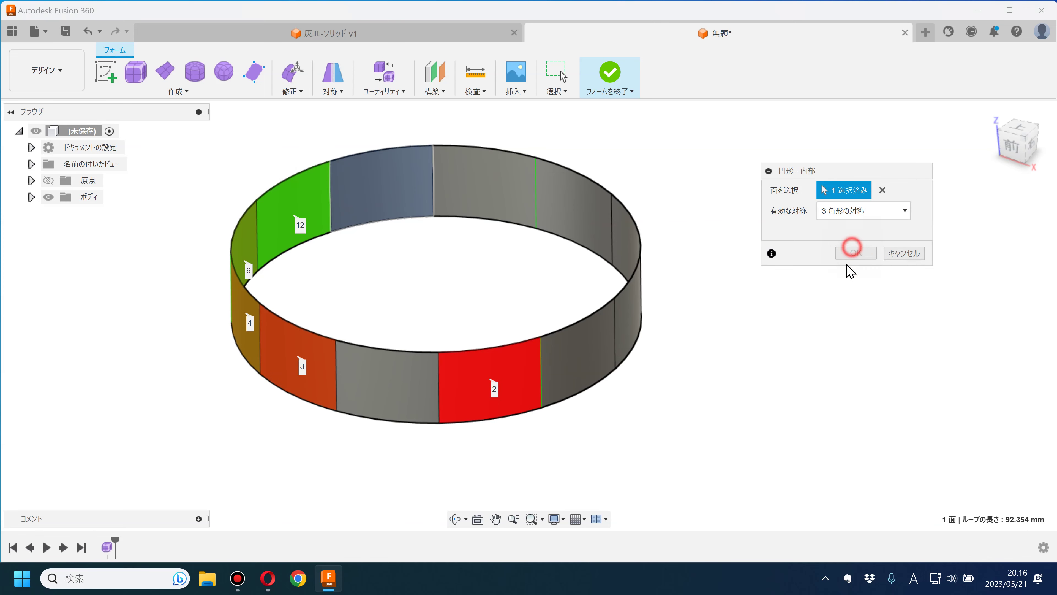
left_click(853, 255)
- Check the three cigarette grooves on the solid ashtray, then return to the ring design
left_click(308, 34)
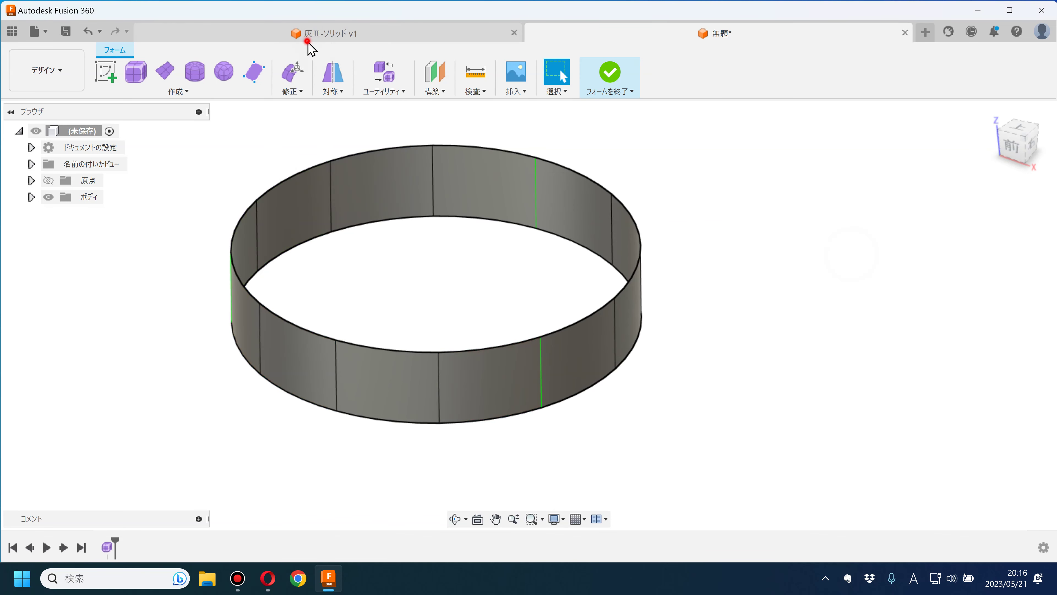
left_click(372, 257)
left_click(621, 321)
left_click(394, 429)
left_click(629, 33)
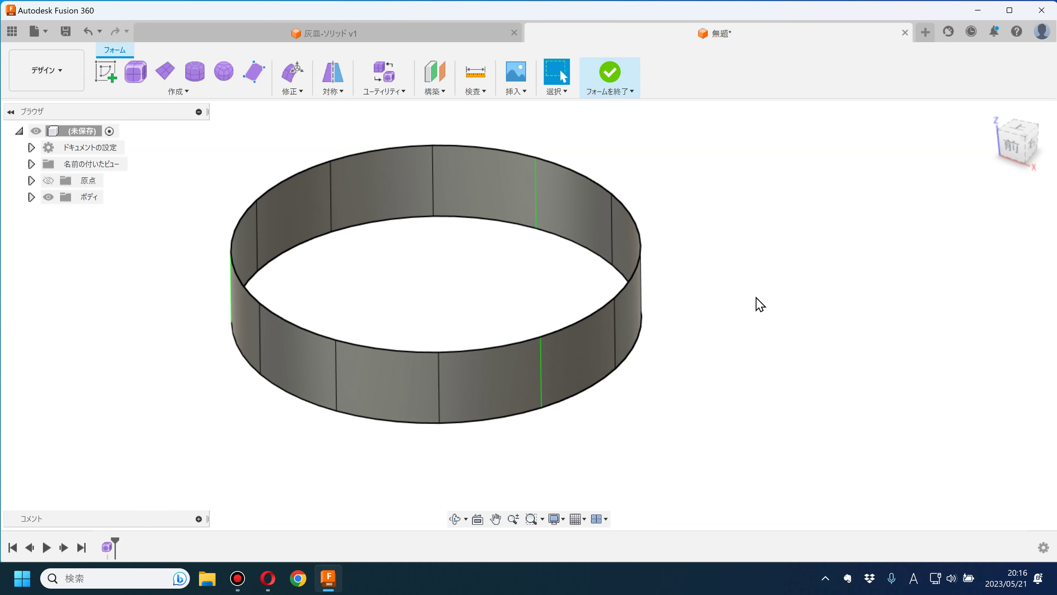
middle_click_drag(736, 340, 718, 394)
- Try pulling one vertical ring edge in Edit Form, then cancel to keep the plain band
left_click(293, 71)
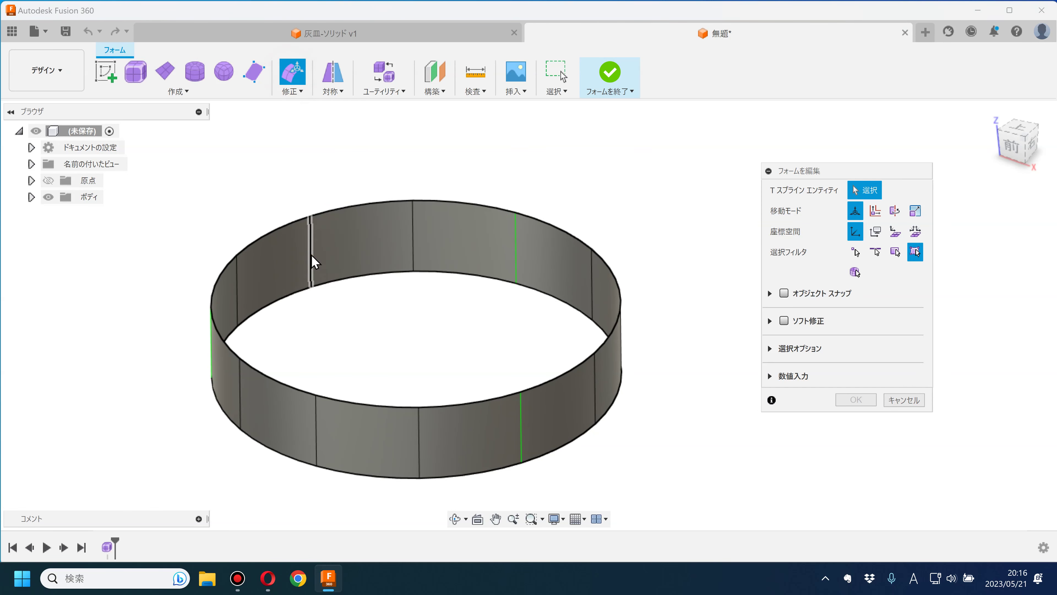
left_click(311, 268)
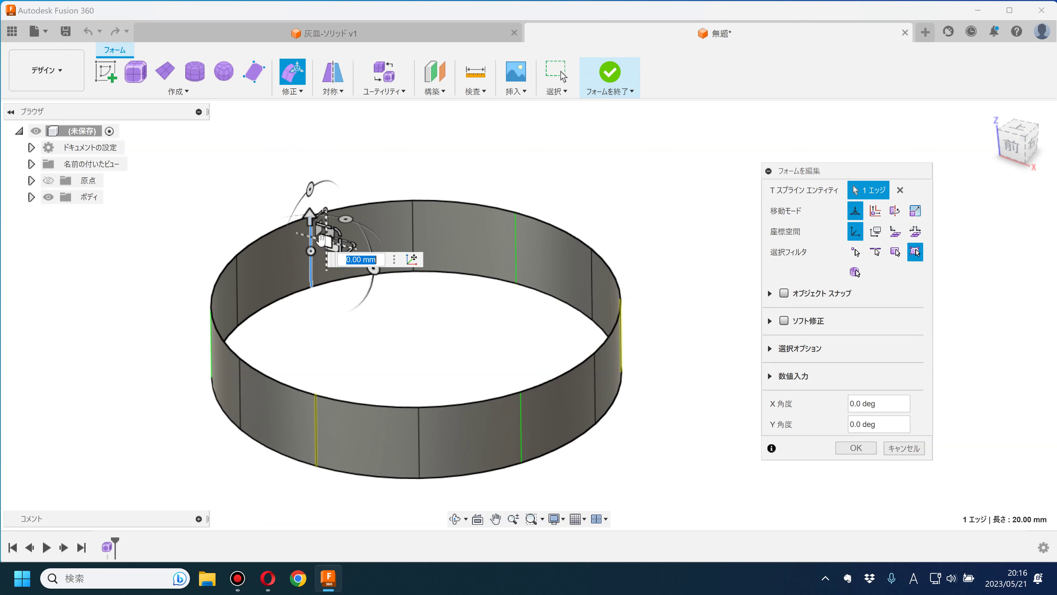
left_click_drag(296, 217, 269, 181)
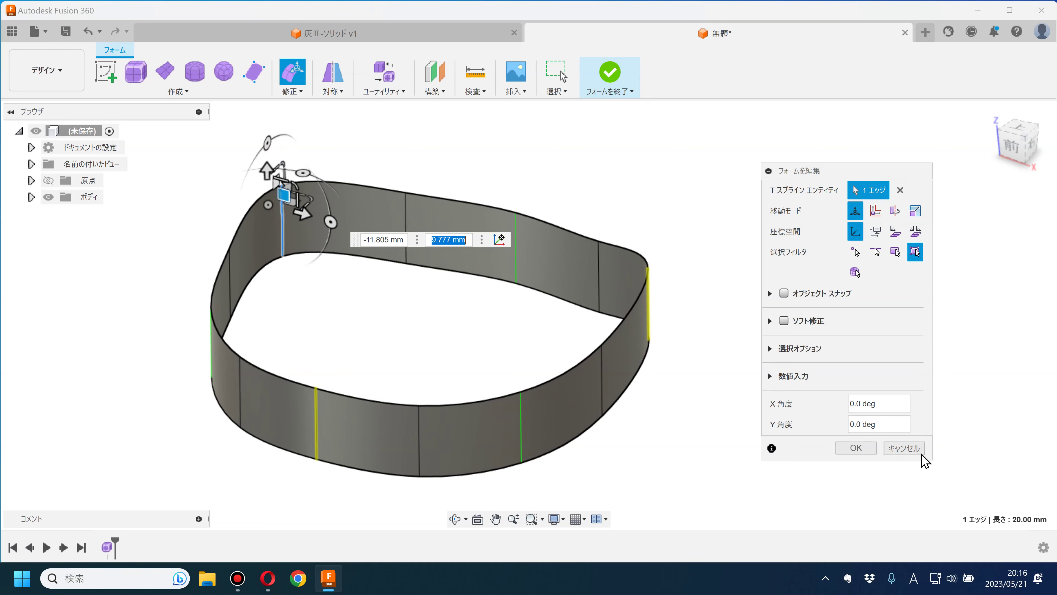
left_click(914, 448)
scroll(683, 381, "down", 2)
scroll(687, 385, "up", 2)
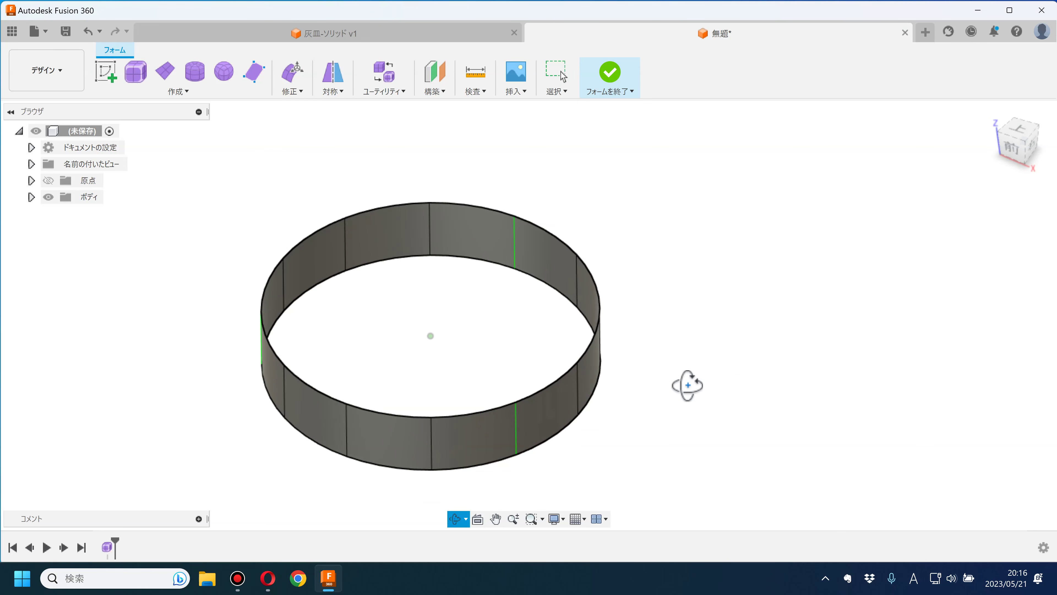
left_click(292, 73)
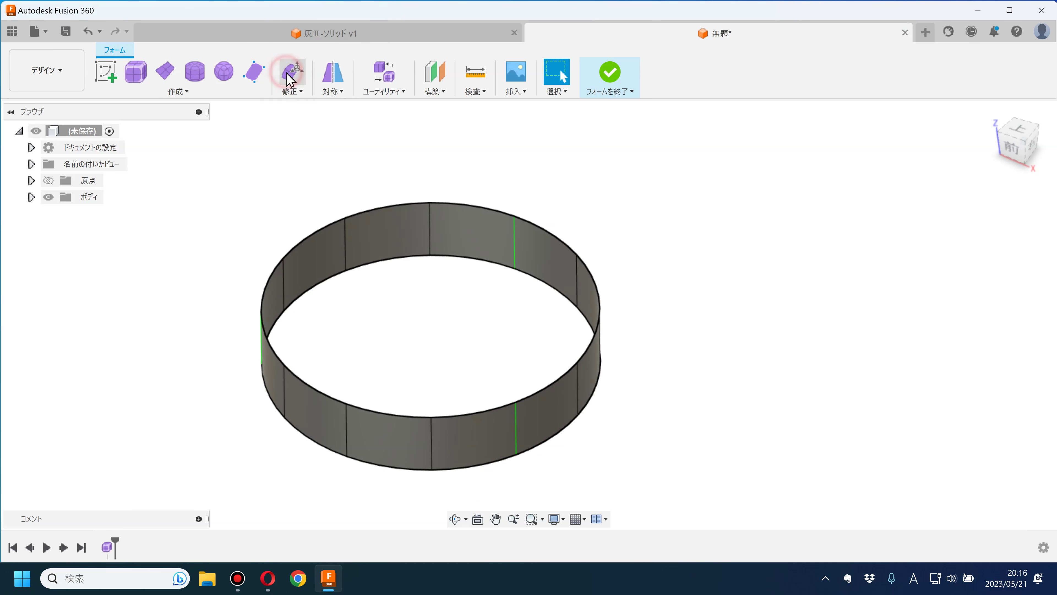
- Scale the ring's top edge loop outward to flare the rim
double_click(317, 237)
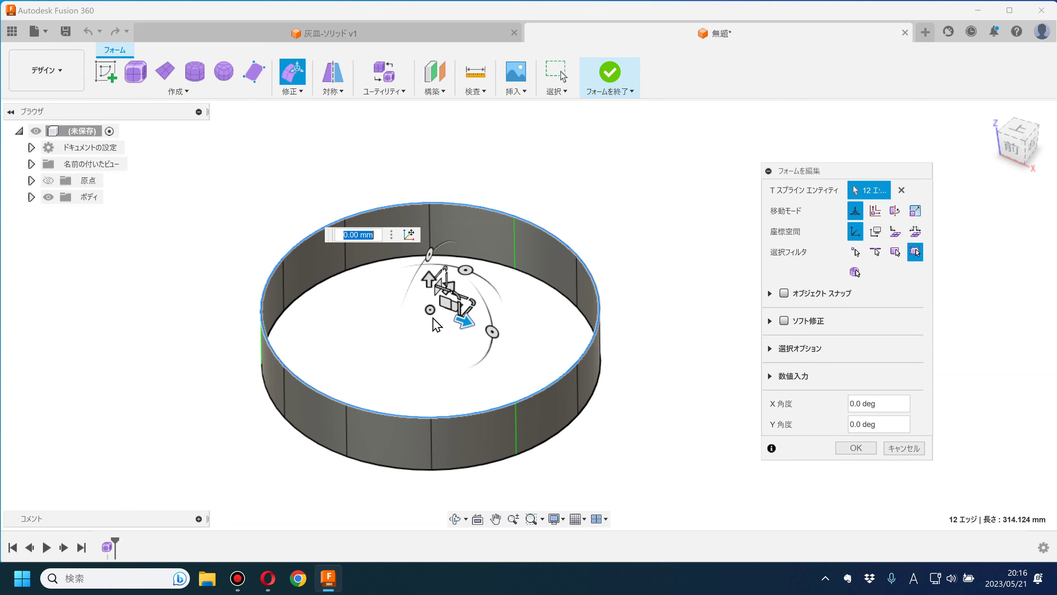
left_click_drag(431, 310, 446, 328)
mouse_move(445, 328)
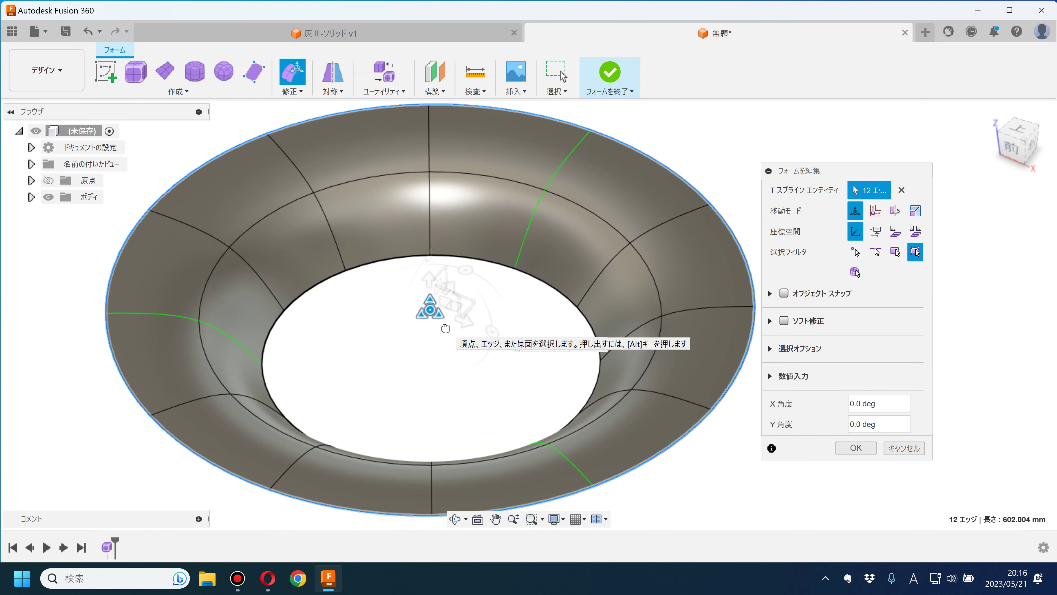
mouse_move(402, 345)
middle_mouse_down("shift")
mouse_move(389, 289)
mouse_move(386, 339)
middle_mouse_up("shift")
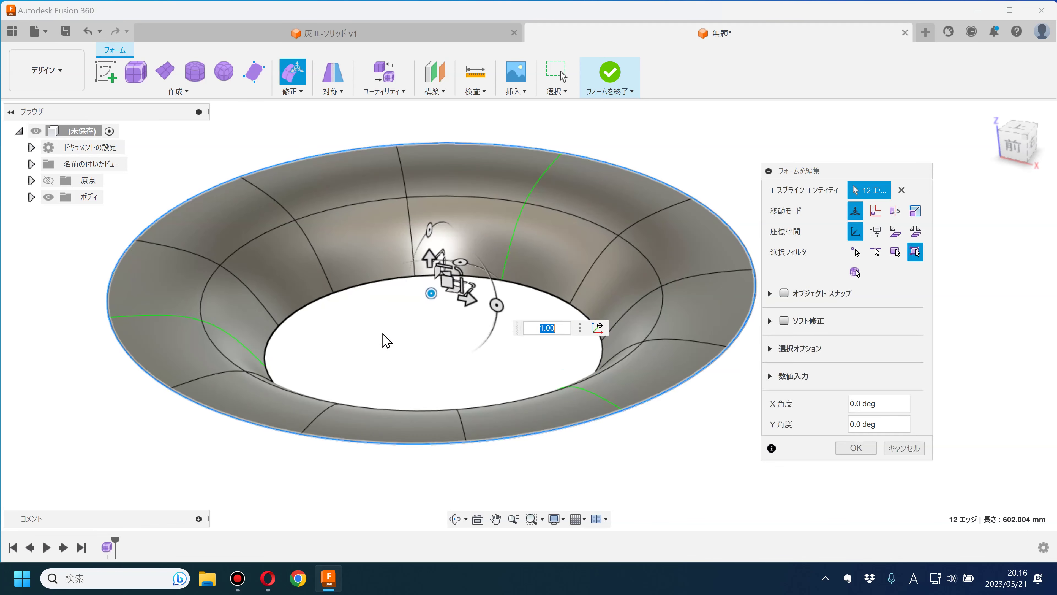
left_click(386, 340)
- Shrink the inner bottom edge loop to a small central hole and confirm the dish shape
double_click(344, 289)
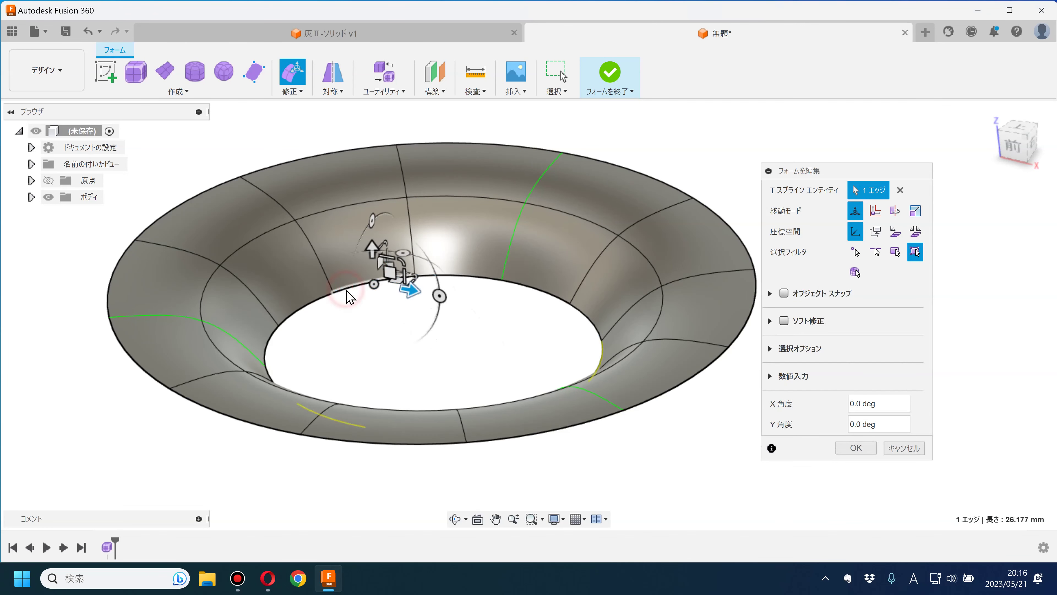
middle_click_drag(377, 352, 364, 323)
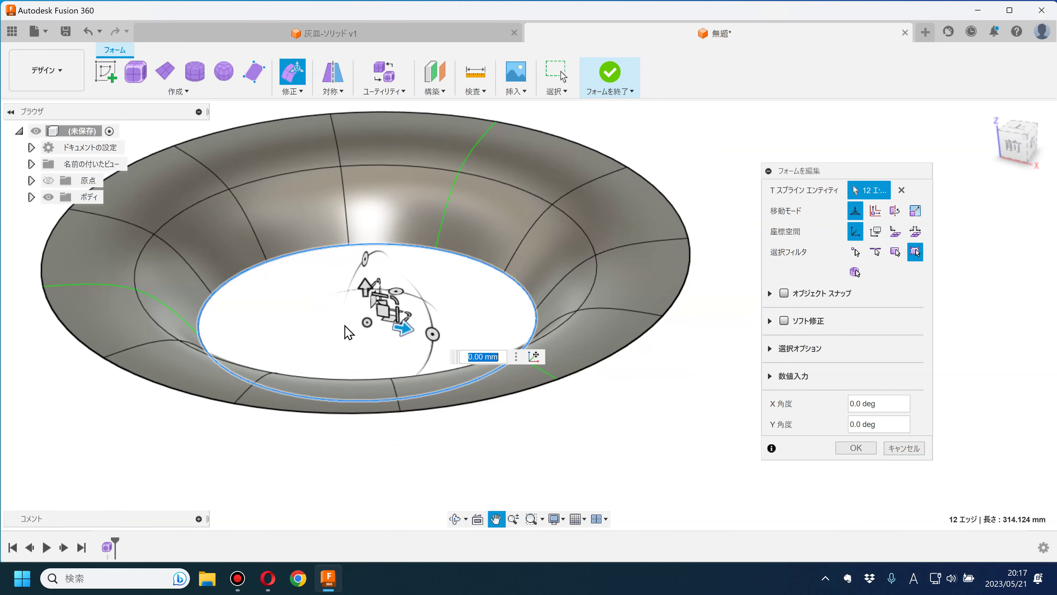
mouse_move(366, 323)
left_mouse_down()
mouse_move(376, 333)
mouse_move(345, 320)
mouse_move(807, 470)
left_mouse_up()
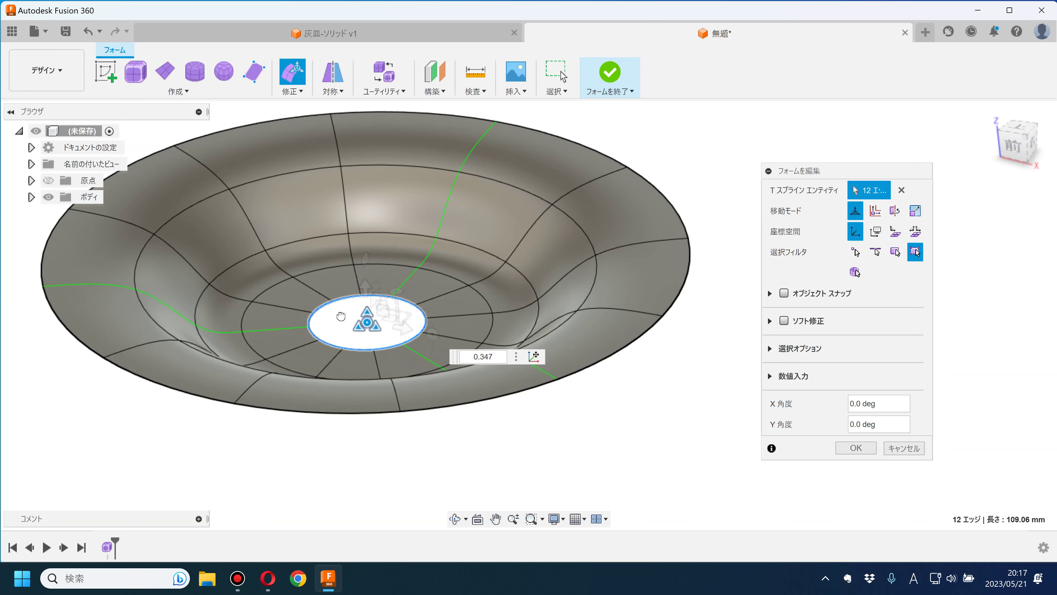
left_click(853, 449)
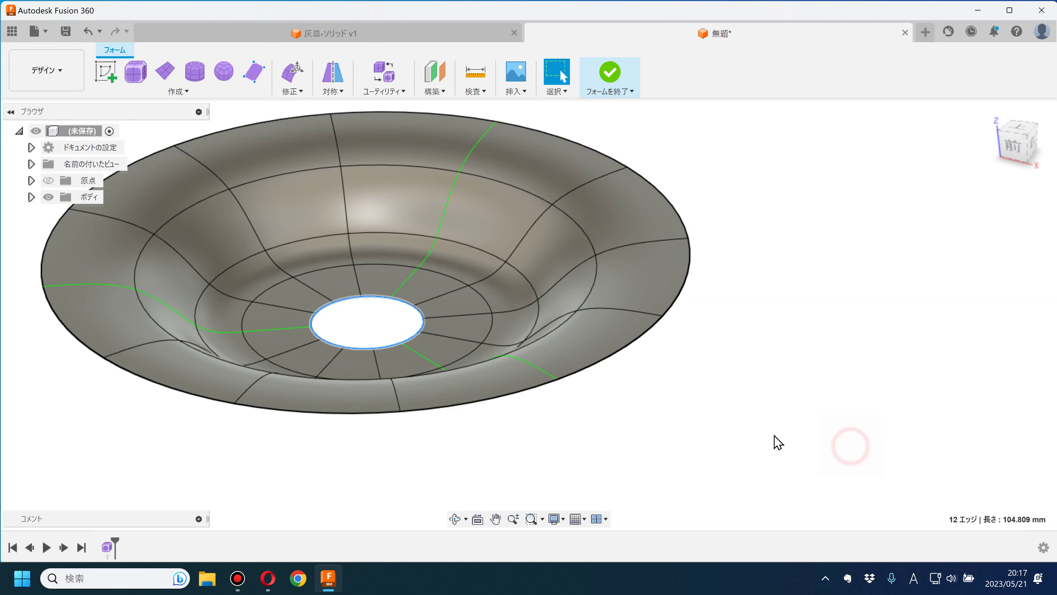
scroll(738, 449, "up", 2)
scroll(342, 331, "up", 2)
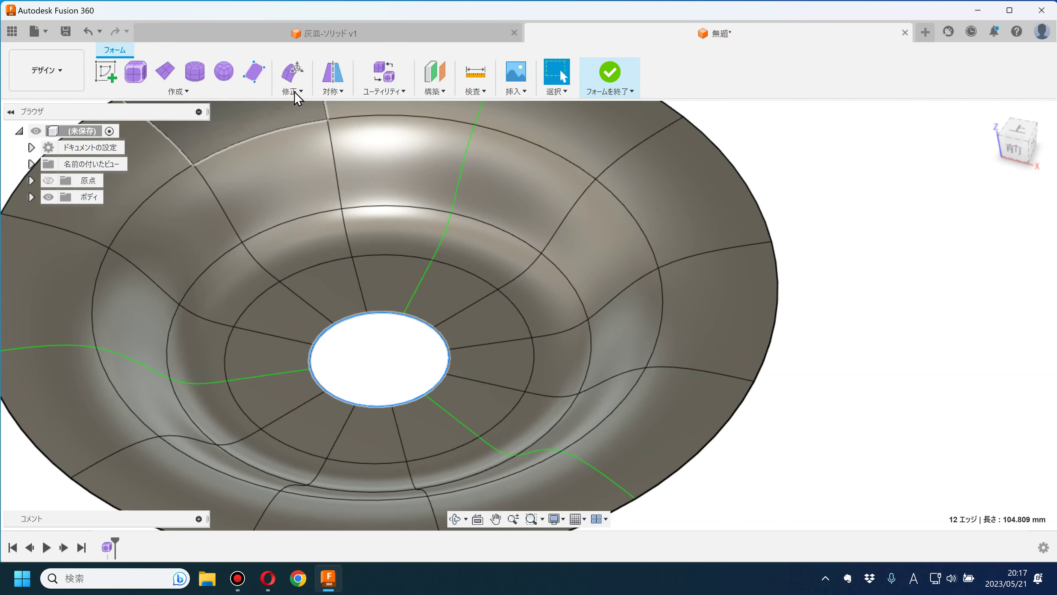
left_click(293, 91)
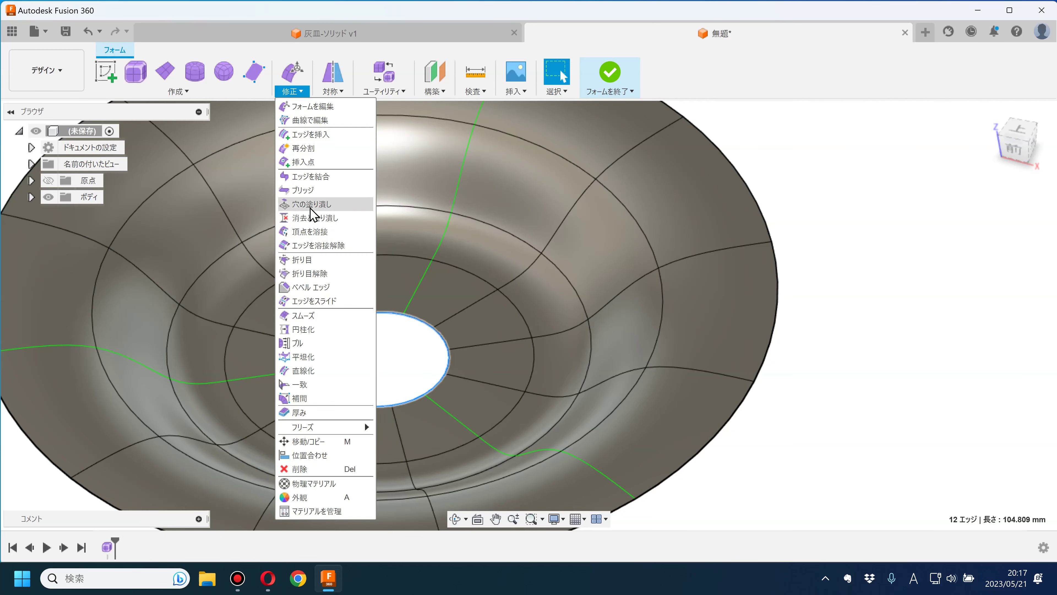
- Fill the dish's bottom hole using Collapse mode with Weld Center Vertex enabled
left_click(313, 204)
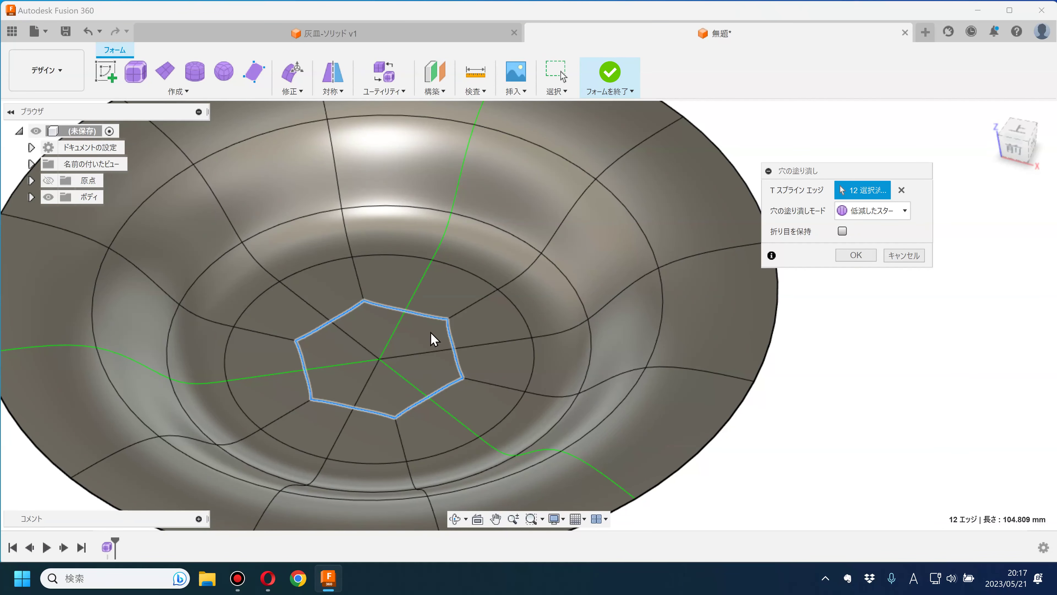
left_click(903, 210)
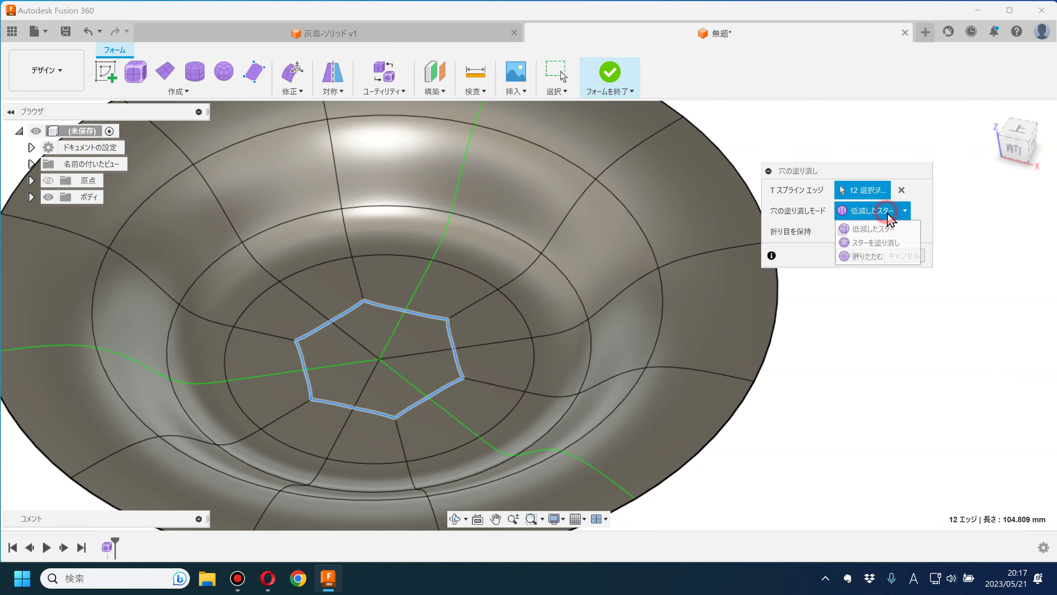
left_click(870, 256)
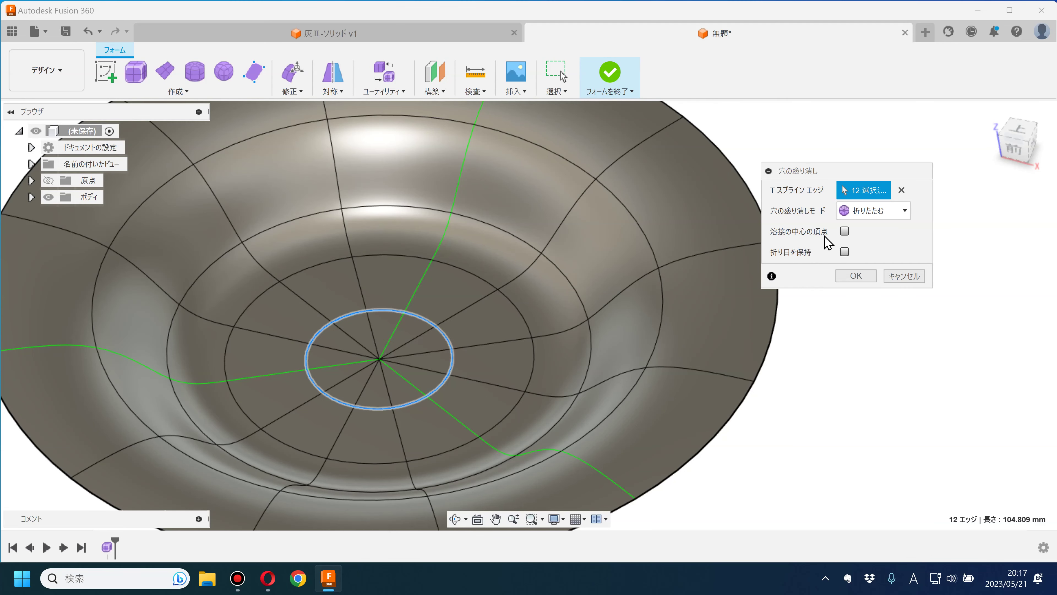
left_click(844, 230)
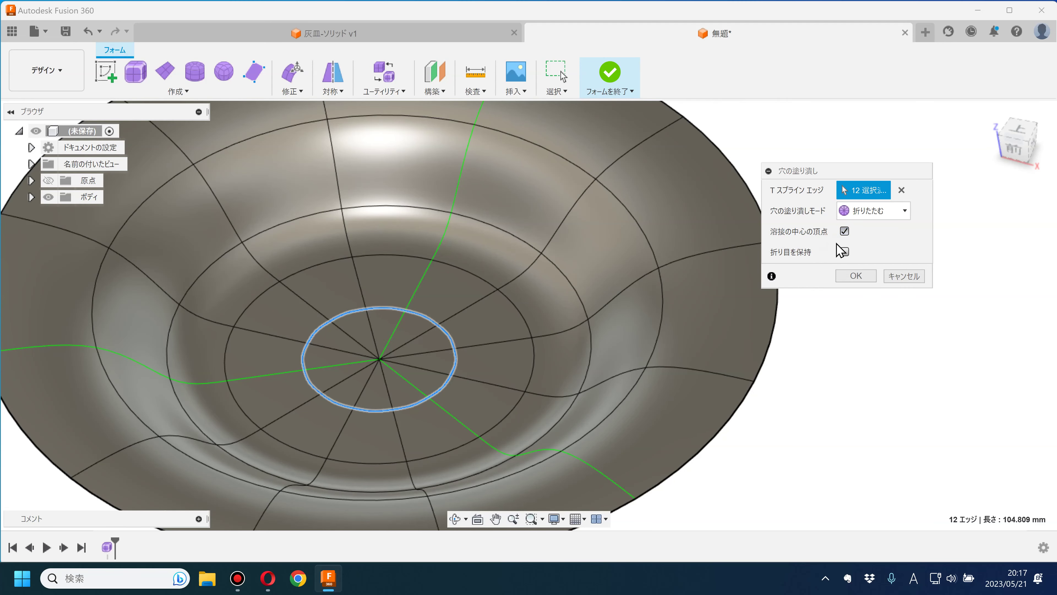
left_click(854, 276)
scroll(366, 350, "up", 5)
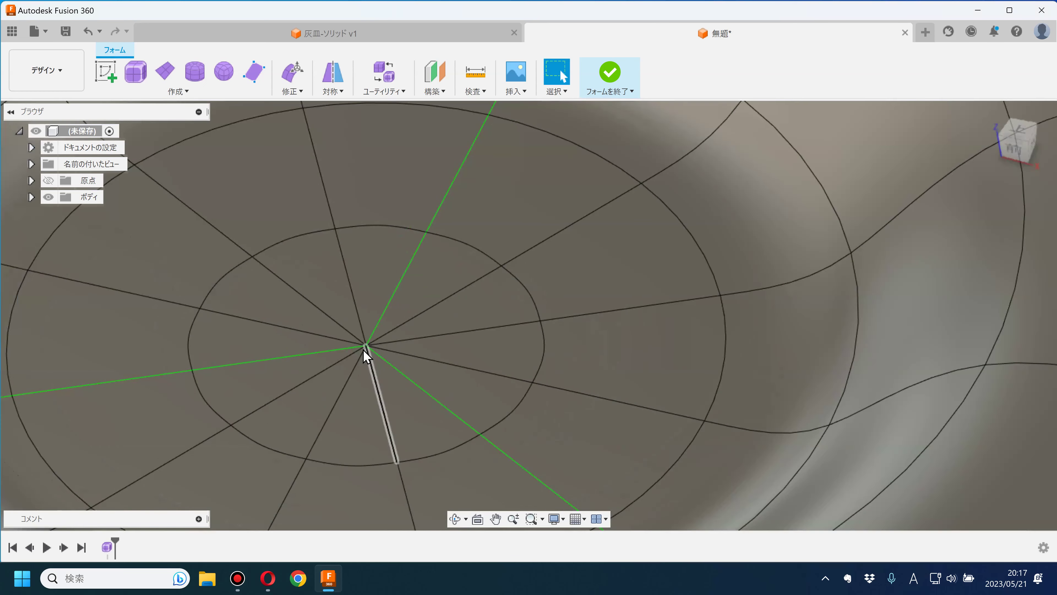
scroll(367, 341, "down", 5)
scroll(406, 401, "down", 3)
mouse_move(647, 420)
middle_mouse_down("shift")
mouse_move(642, 337)
mouse_move(642, 406)
middle_mouse_up("shift")
scroll(410, 326, "up", 4)
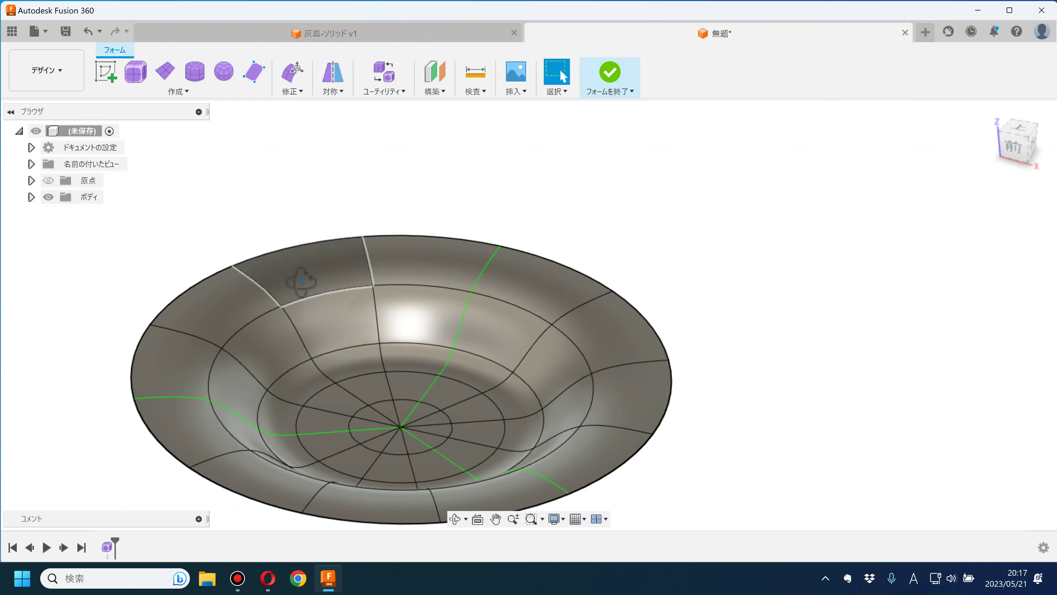
scroll(281, 268, "up", 2)
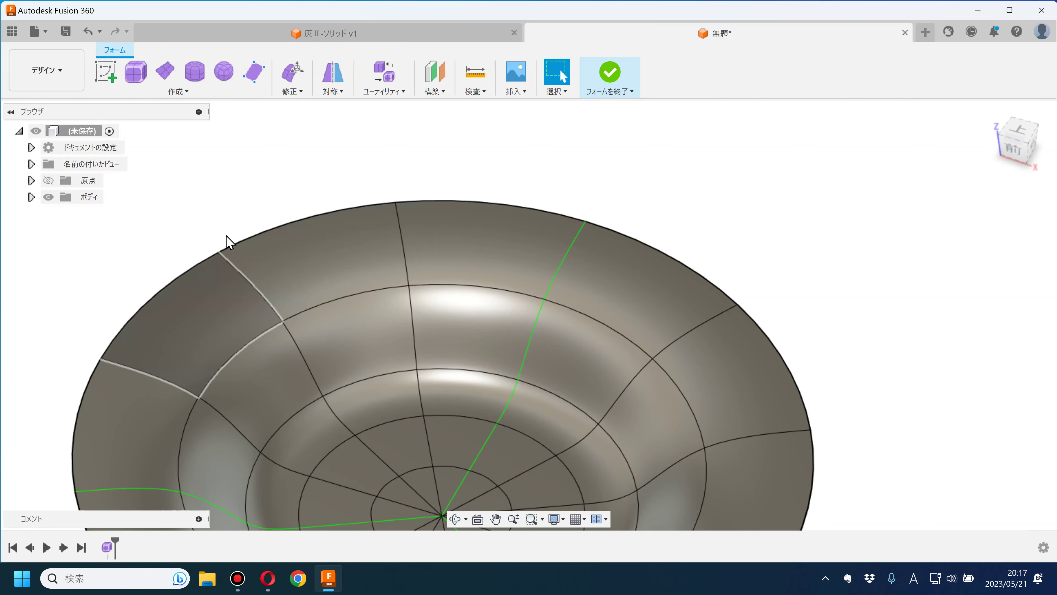
left_click(293, 74)
- Pull one rim edge downward to dip the dish rim and confirm it
left_click(253, 285)
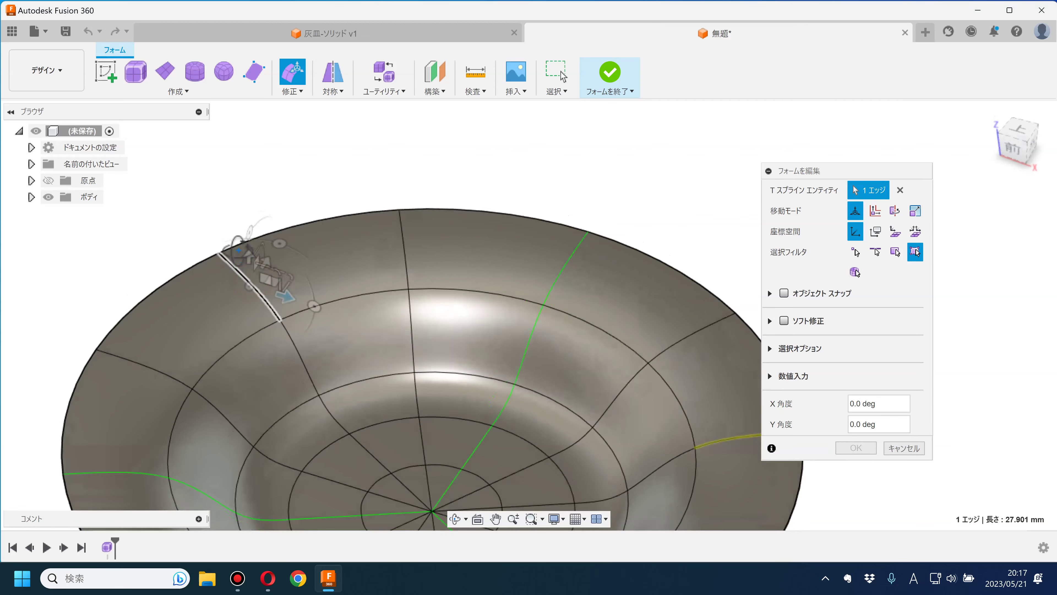
middle_click_drag(253, 285, 242, 252, "shift")
left_click_drag(247, 260, 249, 273)
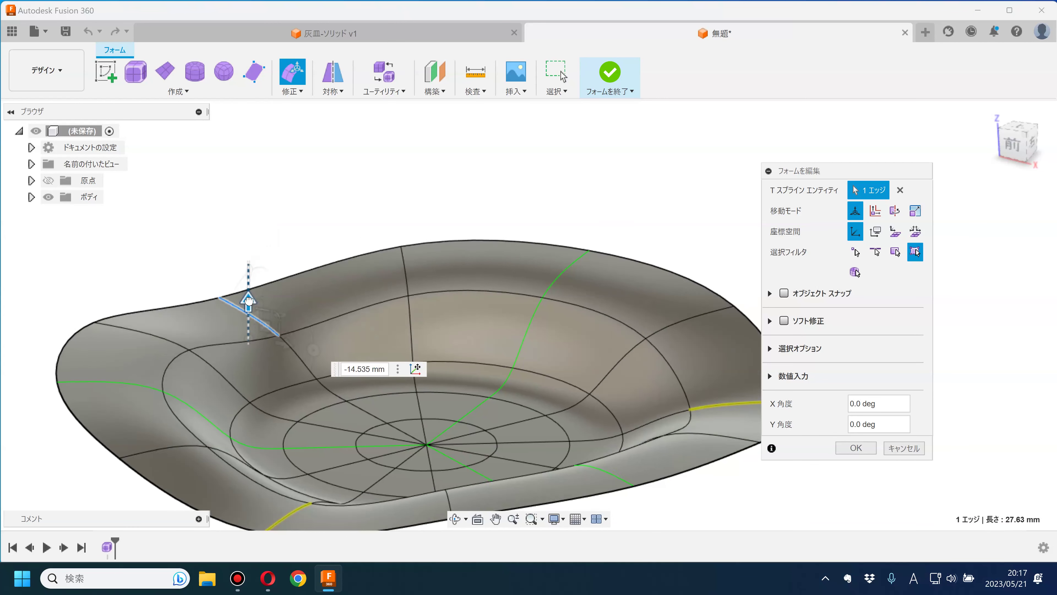
left_click(856, 447)
left_click(227, 194)
scroll(229, 202, "up", 2)
- Insert edges on both sides of the rim edge, then insert edges beside a second rim edge
left_click(292, 92)
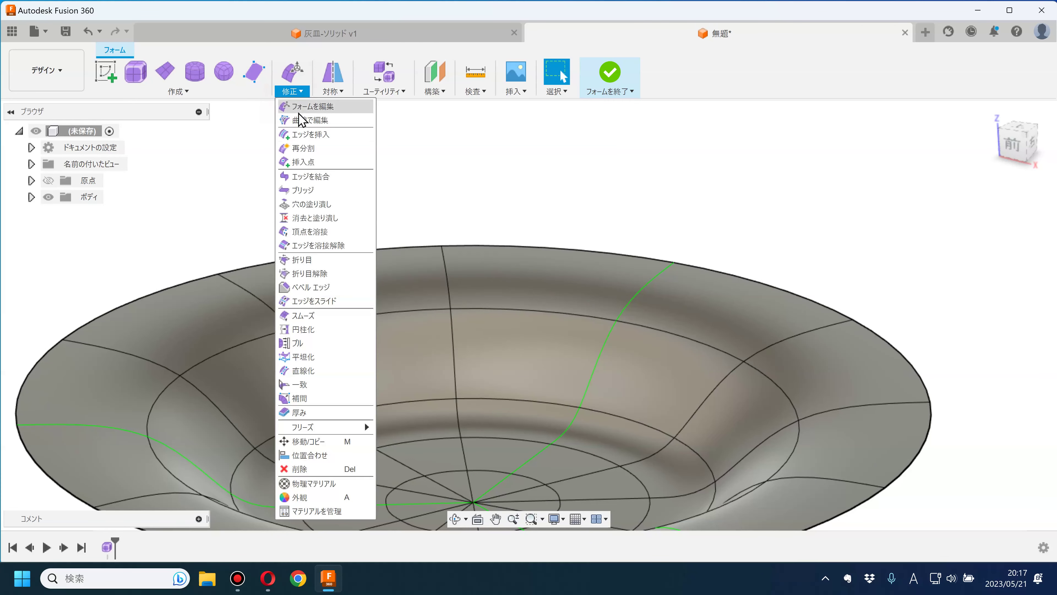
left_click(305, 135)
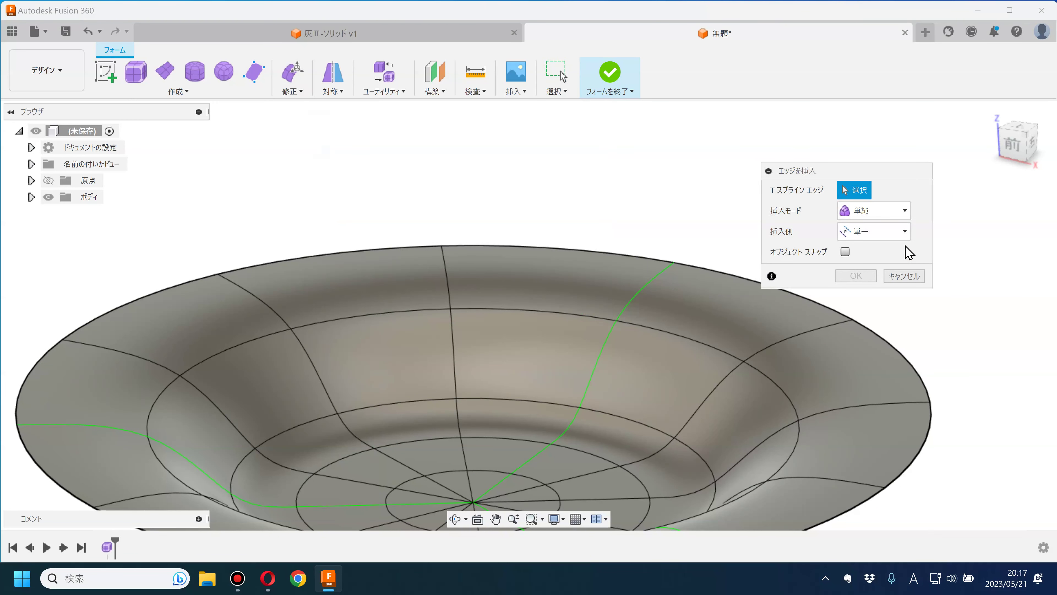
left_click(884, 239)
left_click(868, 262)
left_click(256, 296)
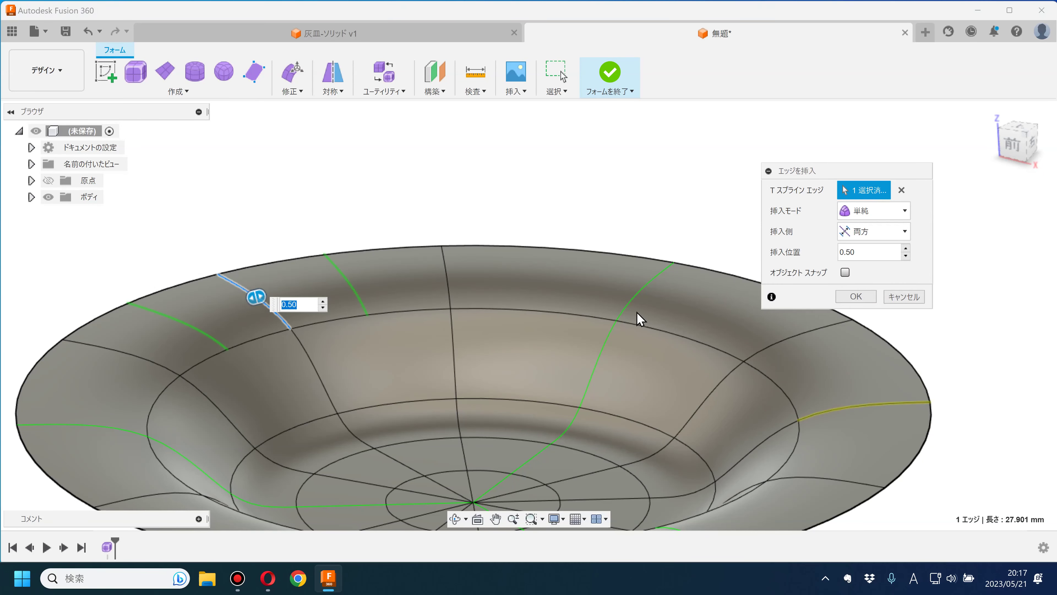
left_click(856, 297)
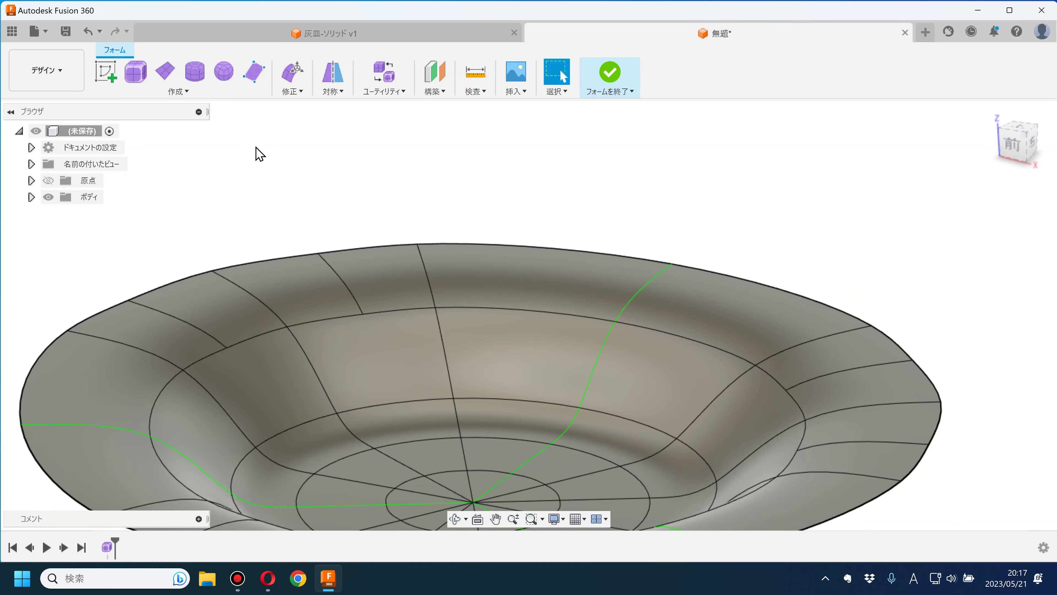
left_click(292, 90)
left_click(297, 135)
left_click(245, 294)
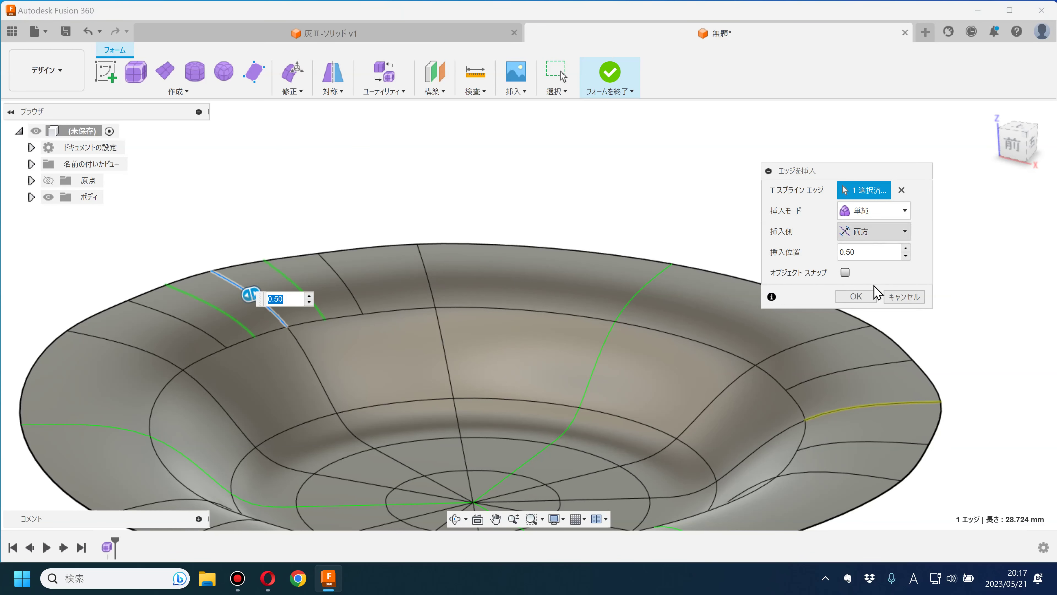
left_click(856, 297)
- Drag the upper-left rim edge down into a cigarette-rest dip and confirm the deformation
left_click(292, 72)
mouse_move(272, 177)
middle_mouse_down()
mouse_move(270, 145)
mouse_move(283, 177)
middle_mouse_up()
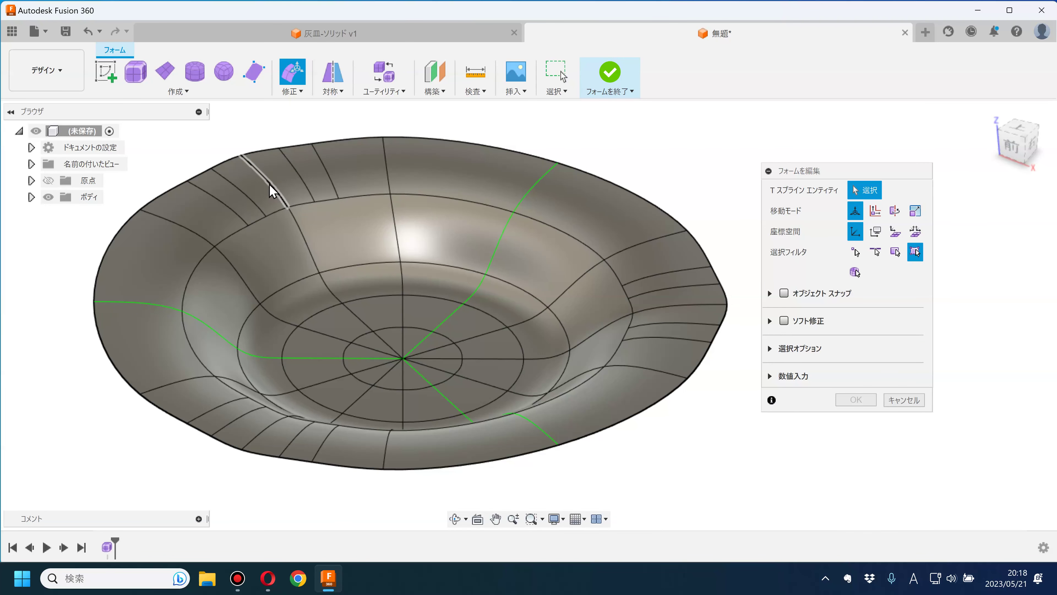
left_click(236, 197)
middle_click_drag(237, 198, 262, 159, "shift")
left_click_drag(262, 159, 262, 188)
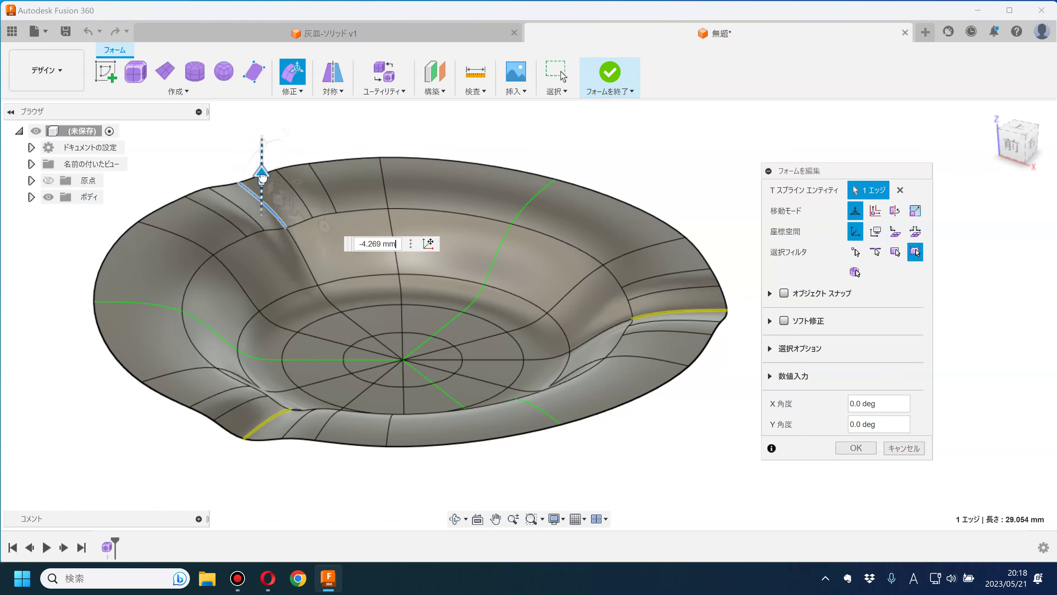
mouse_move(637, 463)
middle_mouse_down("shift")
mouse_move(561, 441)
mouse_move(583, 420)
mouse_move(606, 449)
mouse_move(651, 463)
middle_mouse_up("shift")
left_click(853, 449)
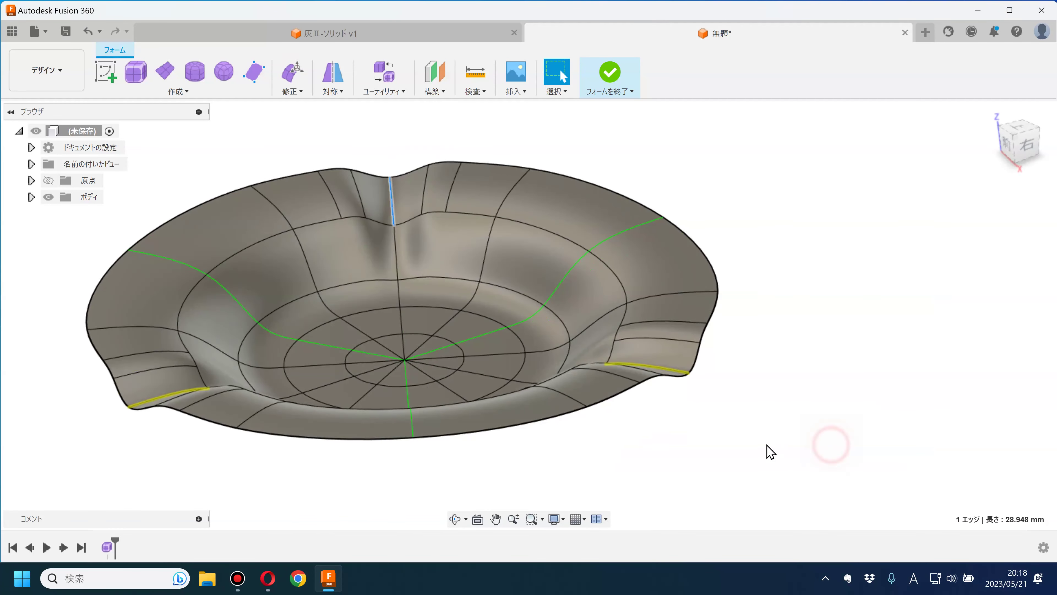
mouse_move(737, 451)
middle_mouse_down("shift")
mouse_move(768, 432)
mouse_move(761, 402)
mouse_move(758, 438)
middle_mouse_up("shift")
key("Escape")
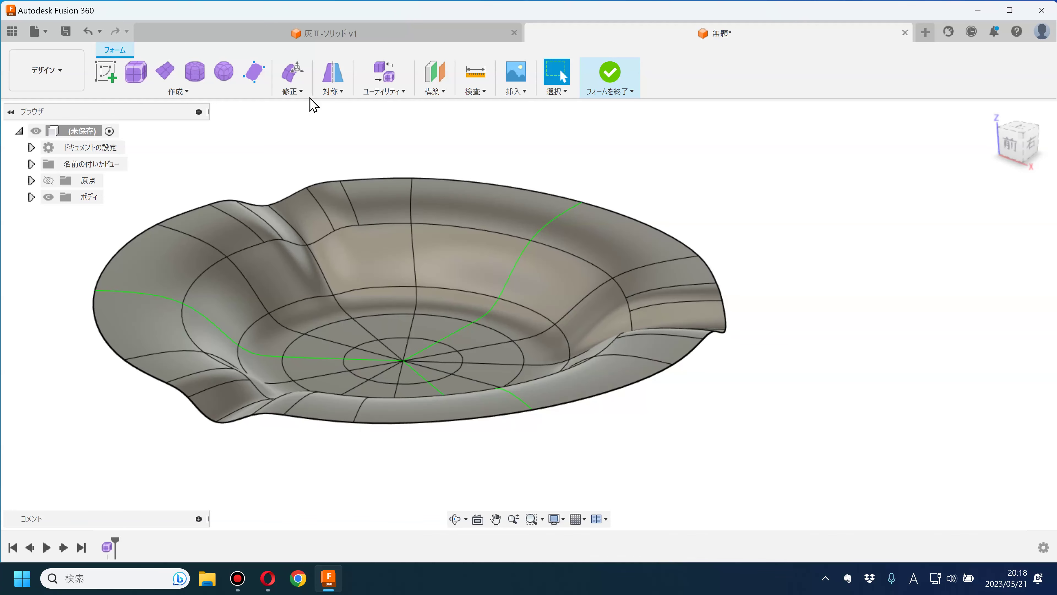
- Insert a single-side edge loop at position 0.11 beside the inner rim loop
left_click(299, 93)
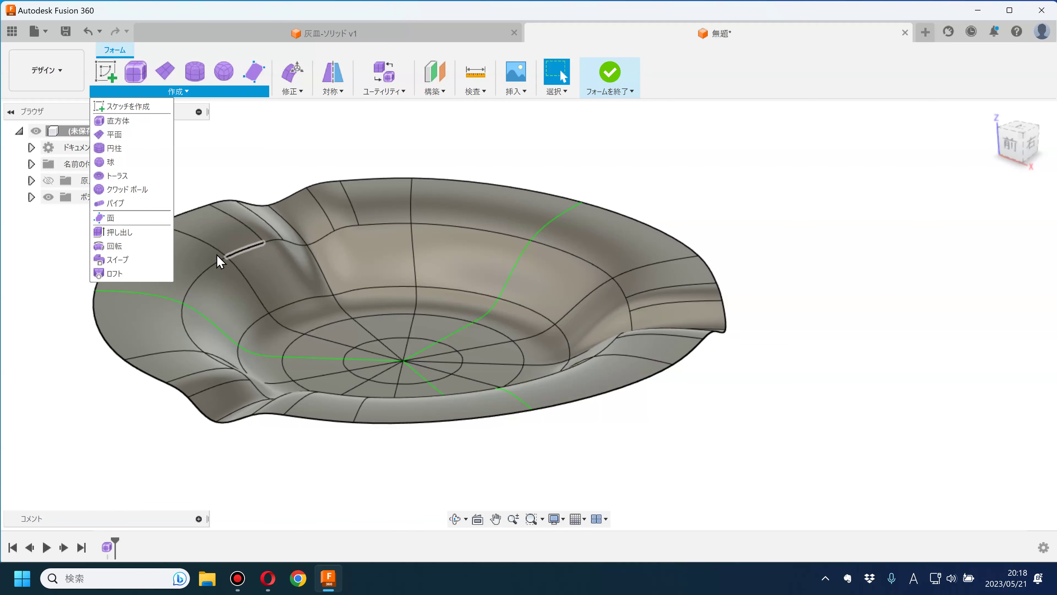
left_click(310, 93)
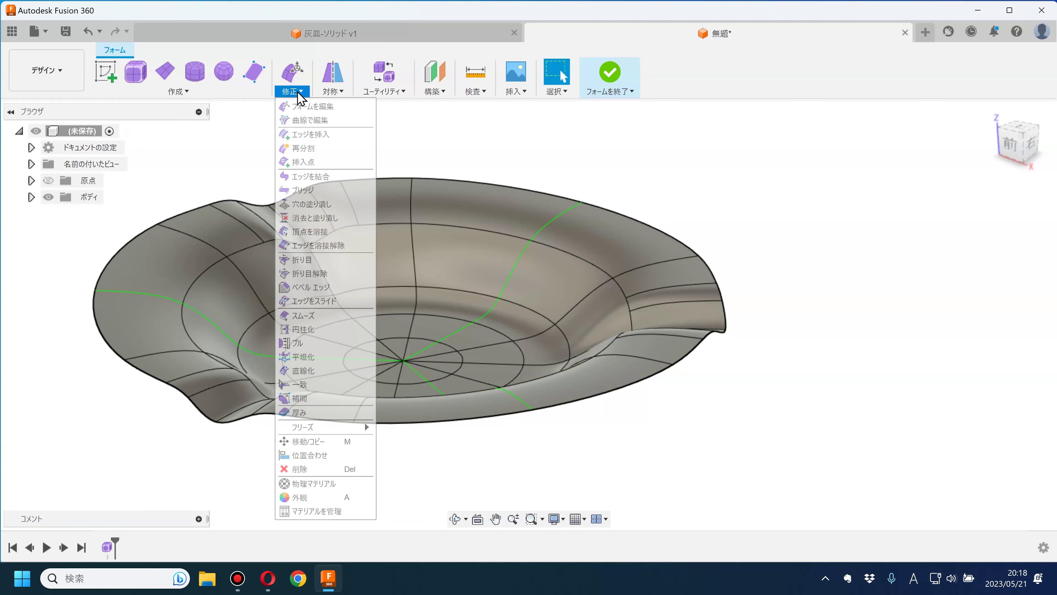
left_click(307, 134)
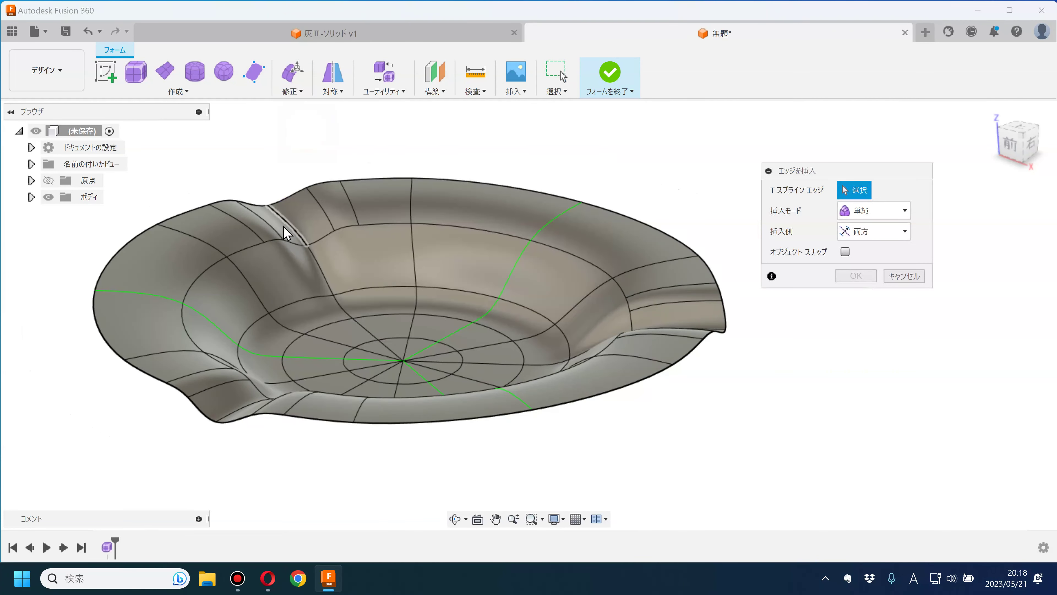
double_click(239, 260)
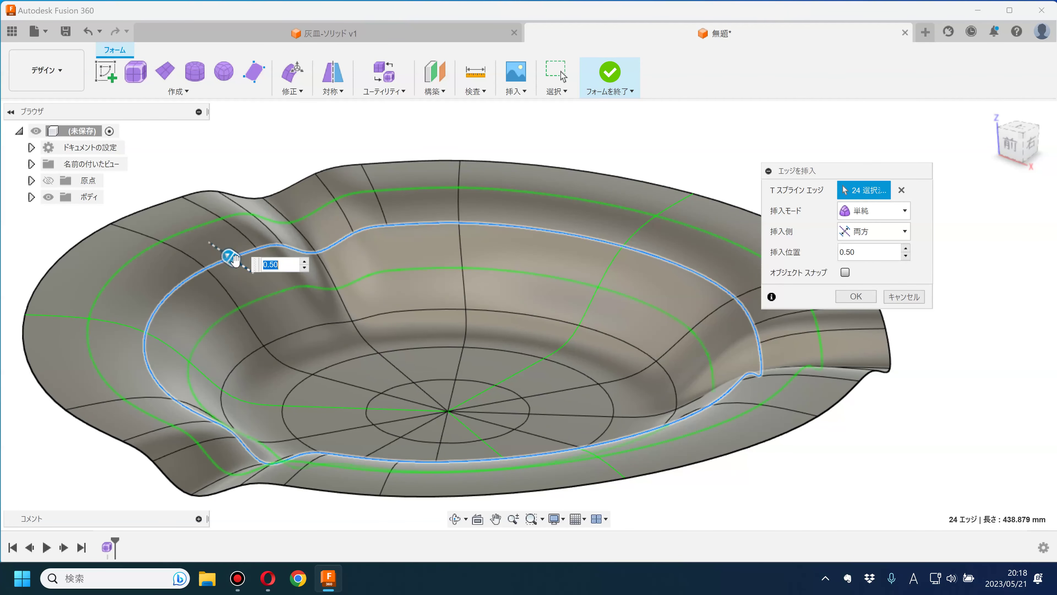
left_click(870, 231)
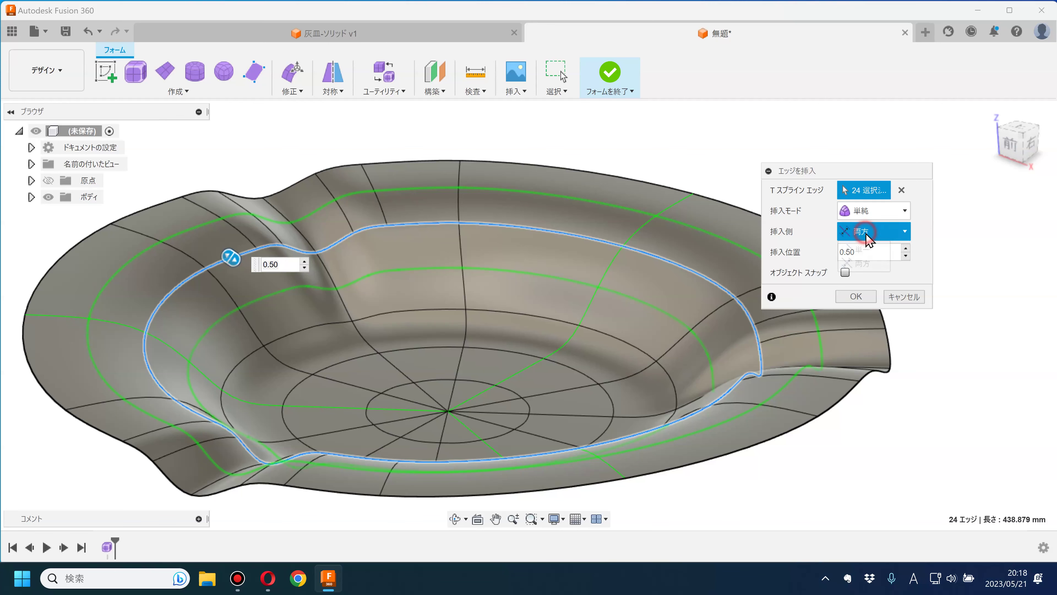
left_click(862, 249)
left_click_drag(231, 260, 205, 244)
scroll(178, 289, "up", 5)
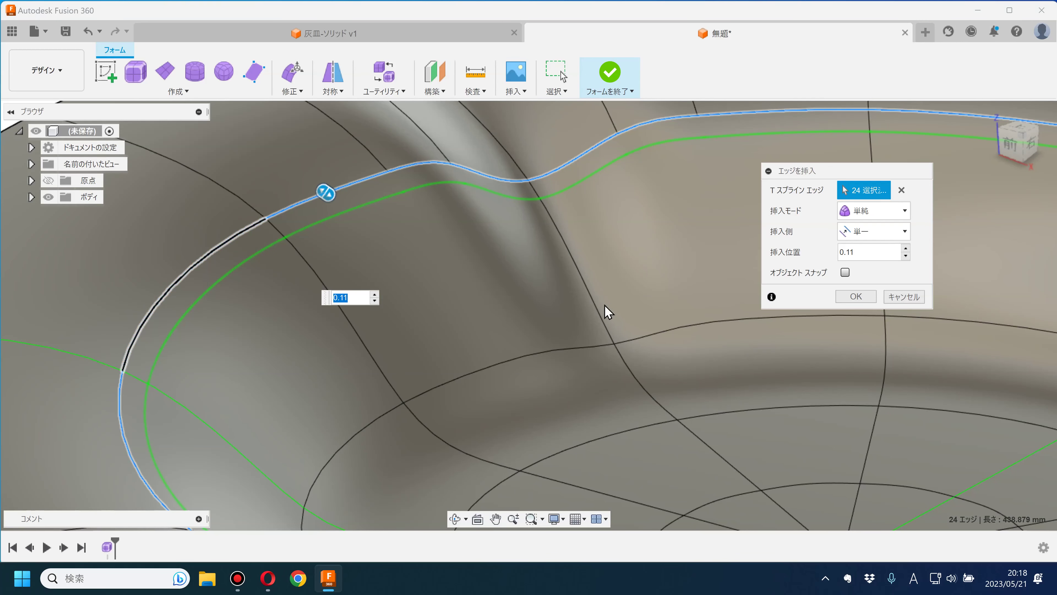
scroll(513, 314, "down", 5)
scroll(505, 292, "down", 5)
mouse_move(505, 293)
middle_mouse_down("shift")
mouse_move(507, 272)
mouse_move(448, 321)
middle_mouse_up("shift")
scroll(436, 328, "up", 3)
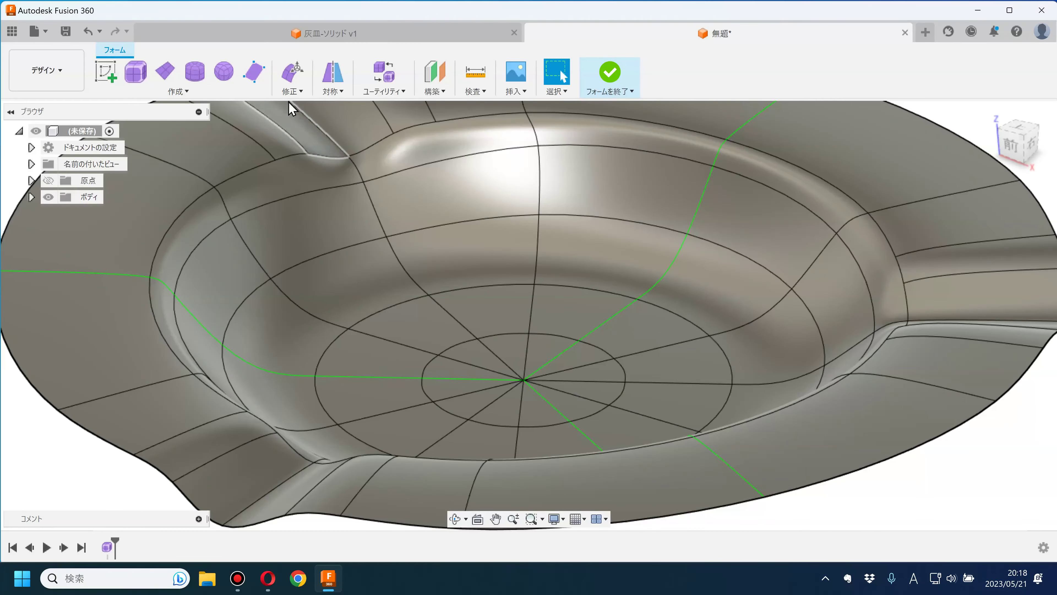
- Insert another edge ring beside the 12-edge bowl-floor loop at position 0.452
left_click(288, 92)
left_click(307, 122)
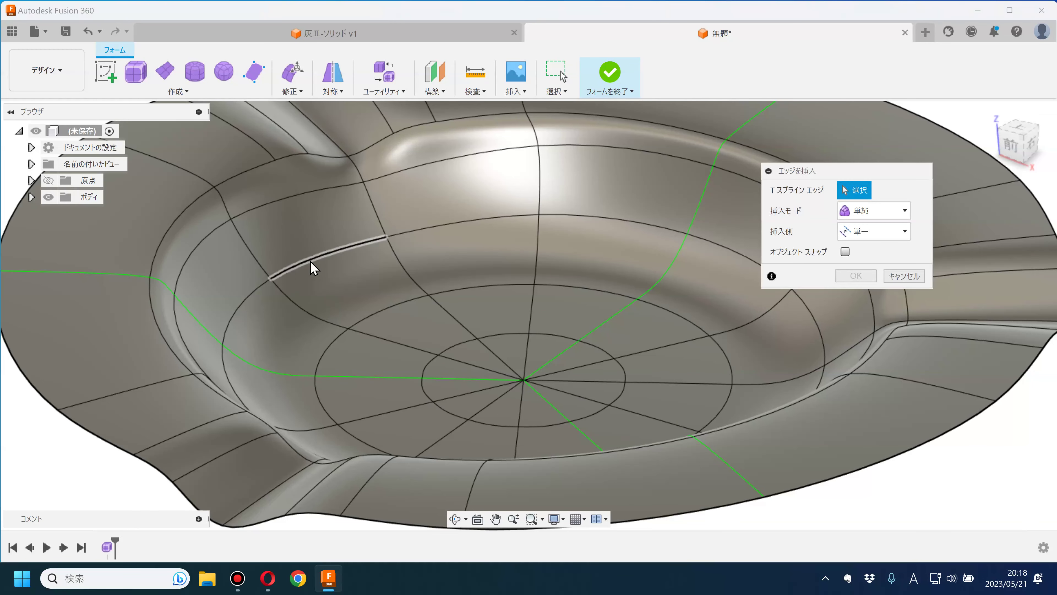
double_click(310, 259)
left_click_drag(325, 256, 320, 254)
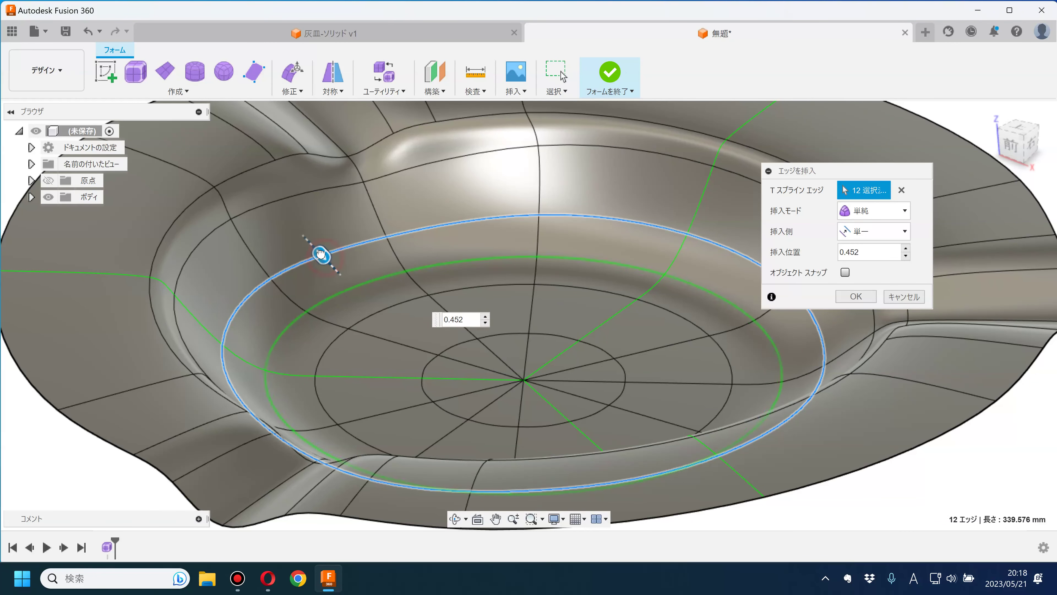
left_click(856, 297)
scroll(580, 371, "down", 5)
mouse_move(602, 359)
middle_mouse_down("shift")
mouse_move(801, 361)
mouse_move(803, 331)
mouse_move(803, 397)
mouse_move(755, 350)
mouse_move(762, 331)
mouse_move(781, 382)
mouse_move(760, 387)
middle_mouse_up("shift")
- Thicken the ashtray body to 2 mm with Soft thickness edges
left_click(292, 96)
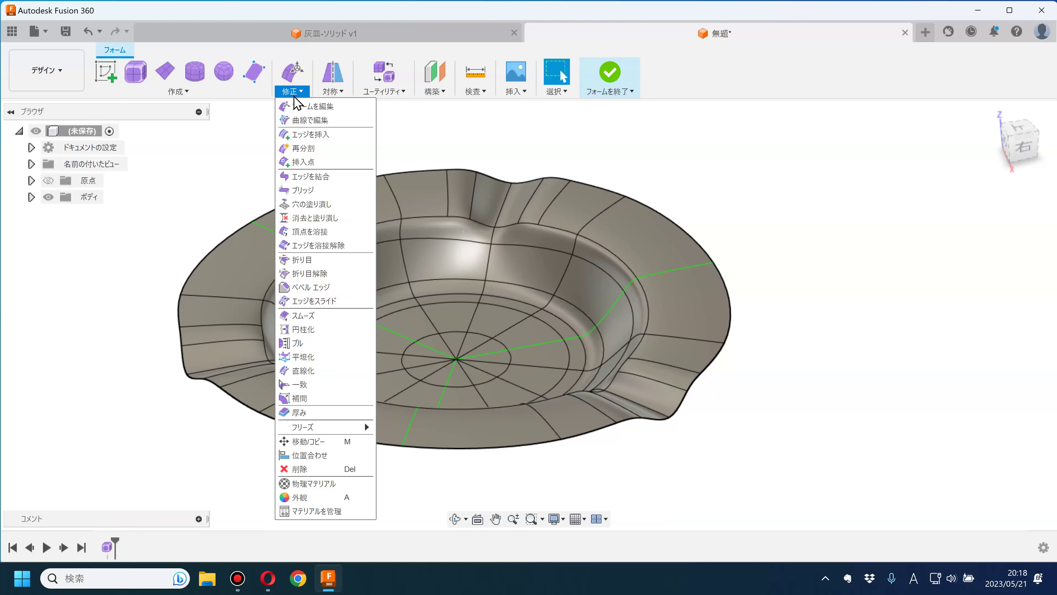
left_click(297, 412)
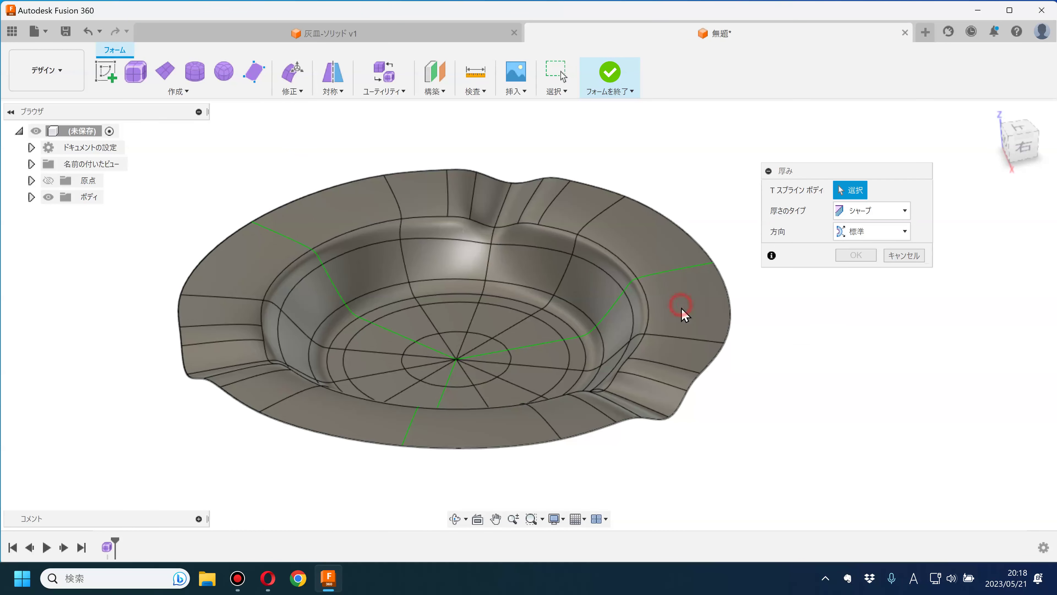
left_click(682, 314)
scroll(719, 337, "up", 3)
mouse_move(720, 337)
middle_mouse_down("shift")
mouse_move(750, 283)
mouse_move(747, 260)
middle_mouse_up("shift")
left_click(880, 231)
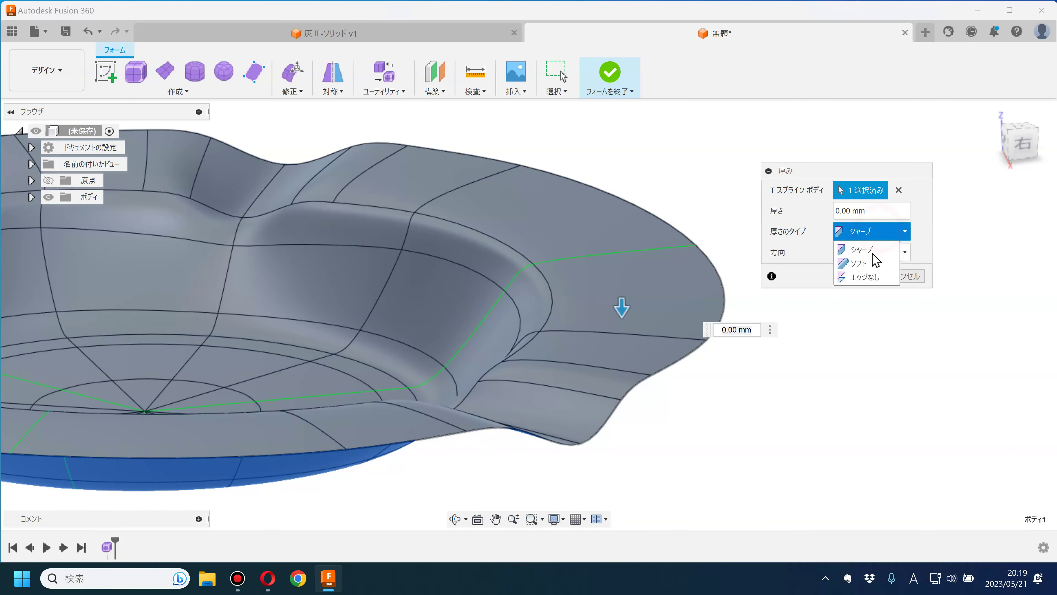
left_click(859, 264)
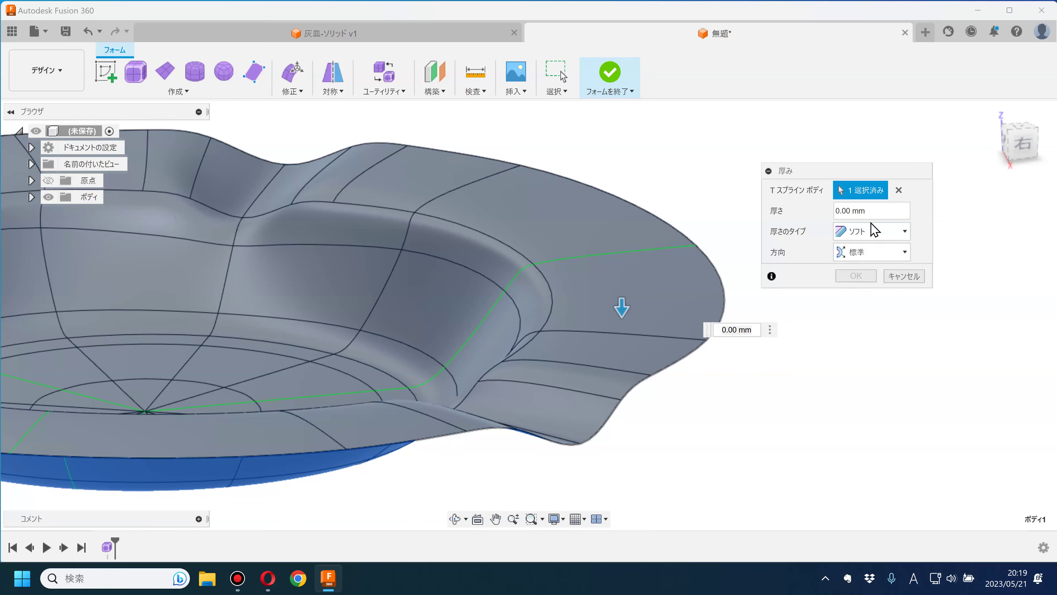
type("2")
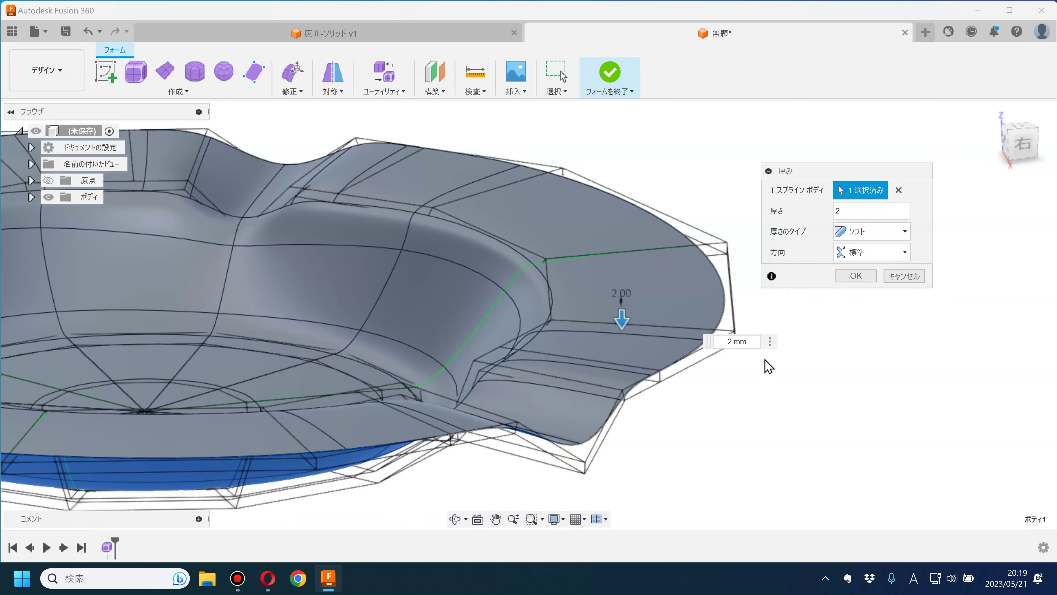
key("Return")
mouse_move(696, 401)
middle_mouse_down("shift")
mouse_move(760, 335)
mouse_move(768, 304)
mouse_move(711, 435)
mouse_move(550, 398)
mouse_move(643, 347)
mouse_move(655, 315)
middle_mouse_up("shift")
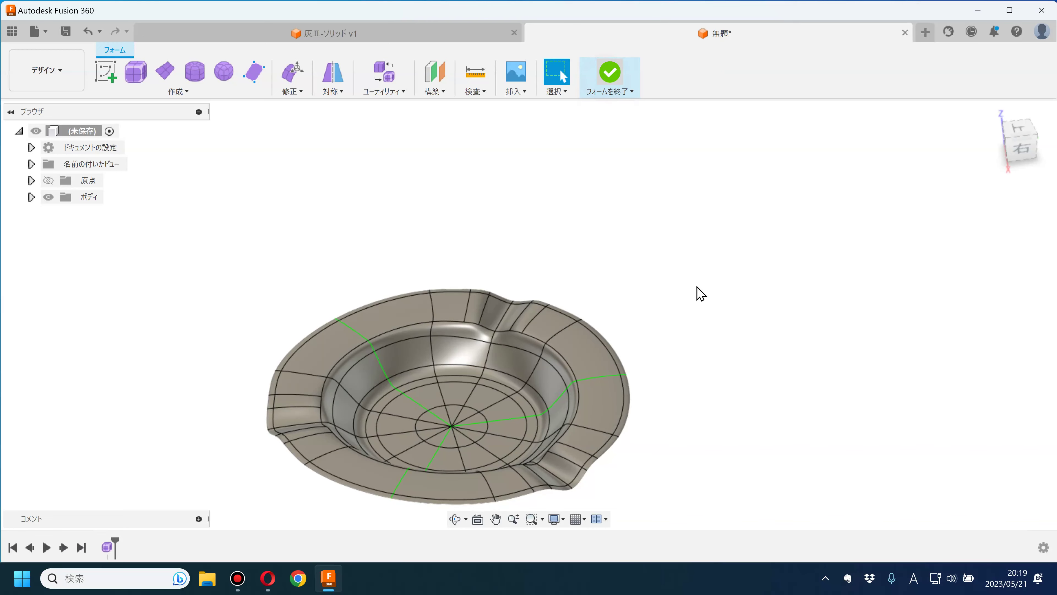
middle_click_drag(699, 293, 720, 276)
mouse_move(737, 339)
middle_mouse_down("shift")
mouse_move(739, 373)
mouse_move(741, 198)
mouse_move(750, 329)
middle_mouse_up("shift")
- In Rendering, set the 鋼 - サテン steel to colour 233/231/231 and roughness 0.627
left_click(58, 84)
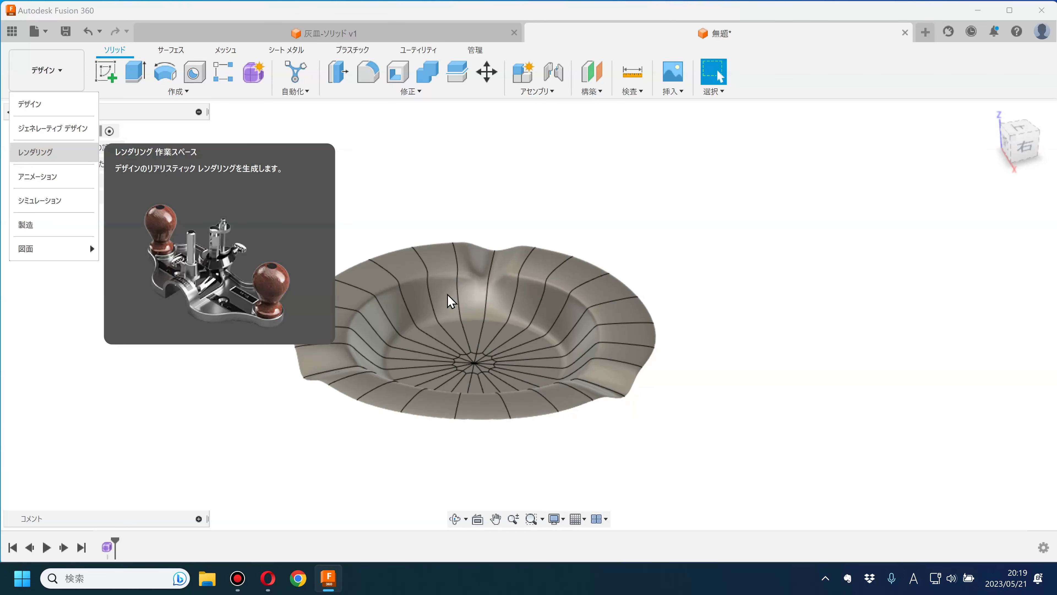
left_click(42, 155)
mouse_move(645, 323)
middle_mouse_down("shift")
mouse_move(755, 366)
mouse_move(708, 359)
mouse_move(738, 314)
mouse_move(731, 392)
middle_mouse_up("shift")
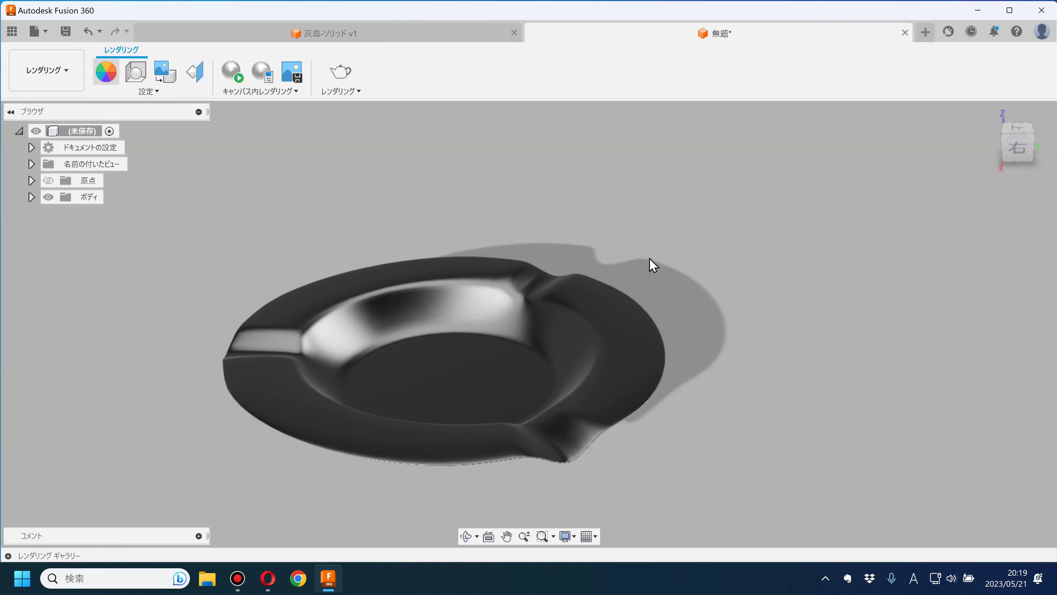
key("a")
double_click(596, 240)
left_click_drag(559, 221, 558, 201)
left_click(529, 300)
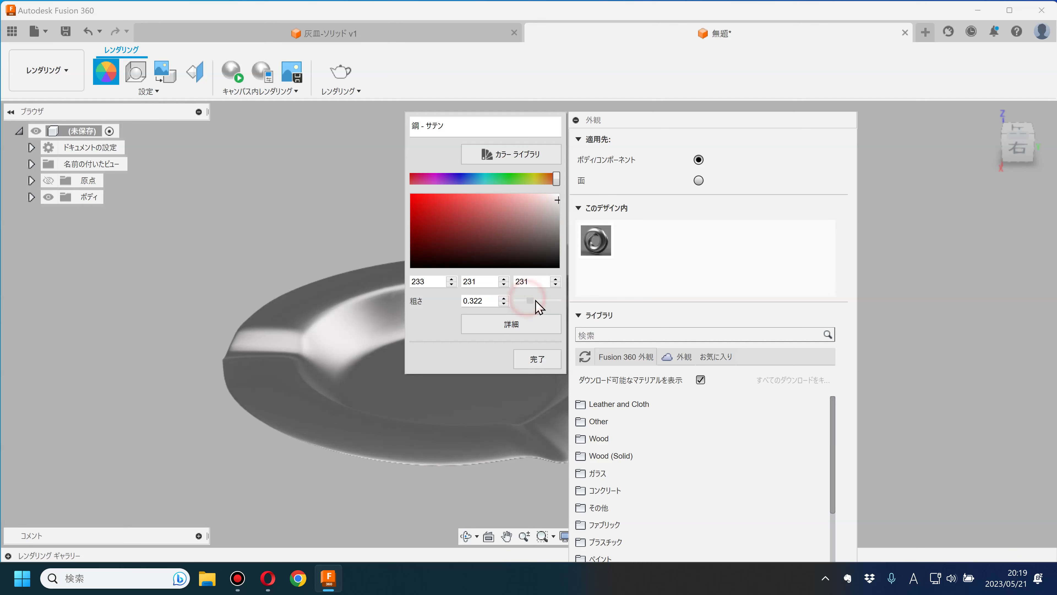
left_click_drag(537, 301, 541, 301)
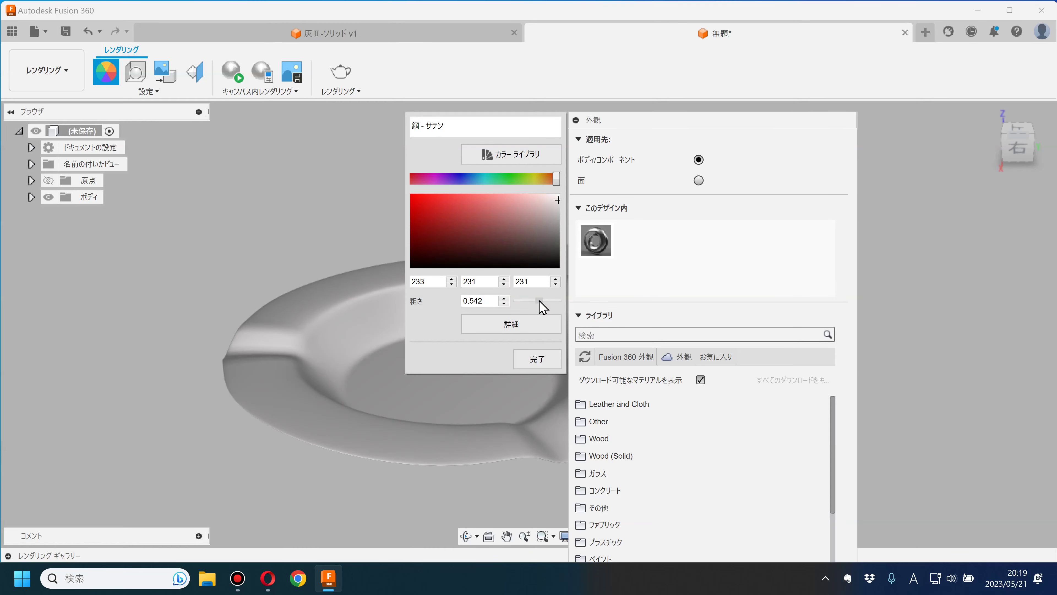
left_click(550, 360)
key("Escape")
- Inspect the rendered ashtray from the side and above, then switch to 灰皿-ソリッド v1
mouse_move(647, 307)
middle_mouse_down("shift")
mouse_move(730, 349)
mouse_move(741, 377)
mouse_move(736, 285)
mouse_move(720, 311)
middle_mouse_up("shift")
left_click(1003, 165)
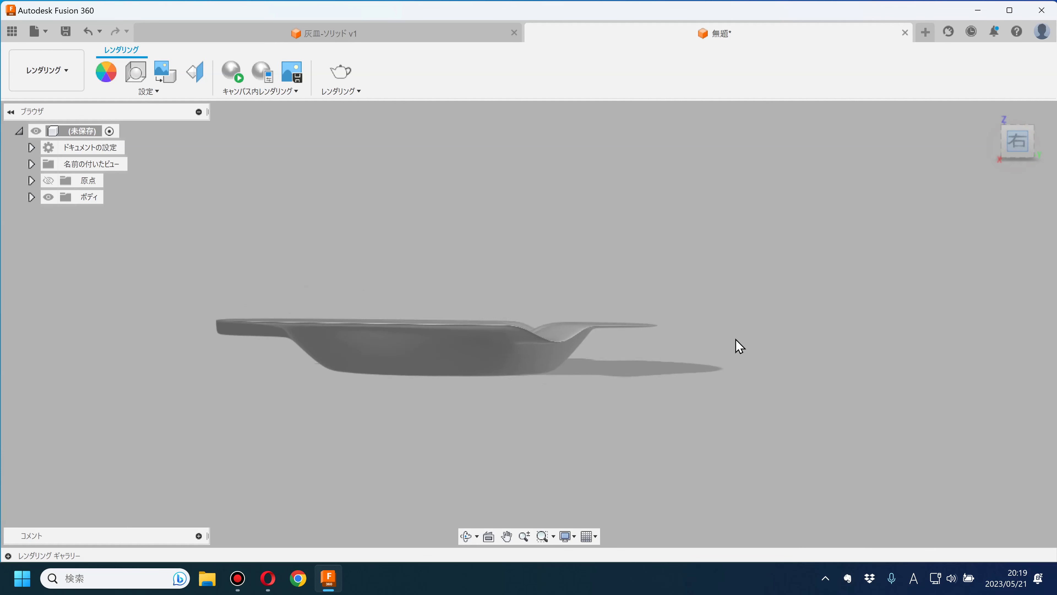
scroll(597, 368, "up", 3)
mouse_move(597, 368)
middle_mouse_down("shift")
mouse_move(579, 283)
mouse_move(542, 288)
mouse_move(602, 307)
mouse_move(619, 366)
middle_mouse_up("shift")
scroll(680, 428, "down", 3)
scroll(680, 427, "down", 2)
mouse_move(680, 428)
middle_mouse_down("shift")
mouse_move(757, 423)
mouse_move(763, 473)
mouse_move(725, 353)
middle_mouse_up("shift")
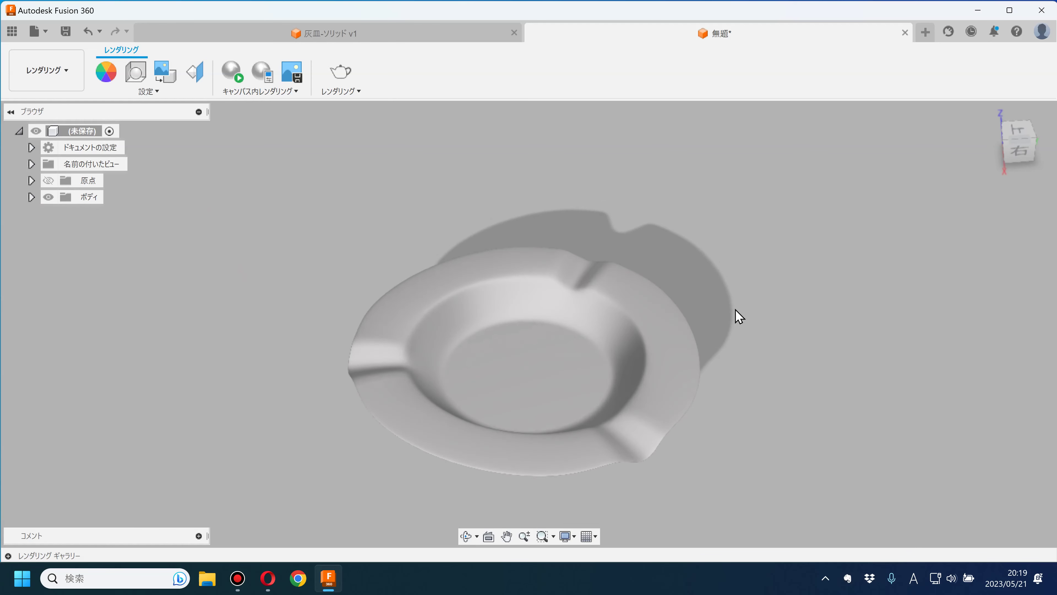
left_click(383, 32)
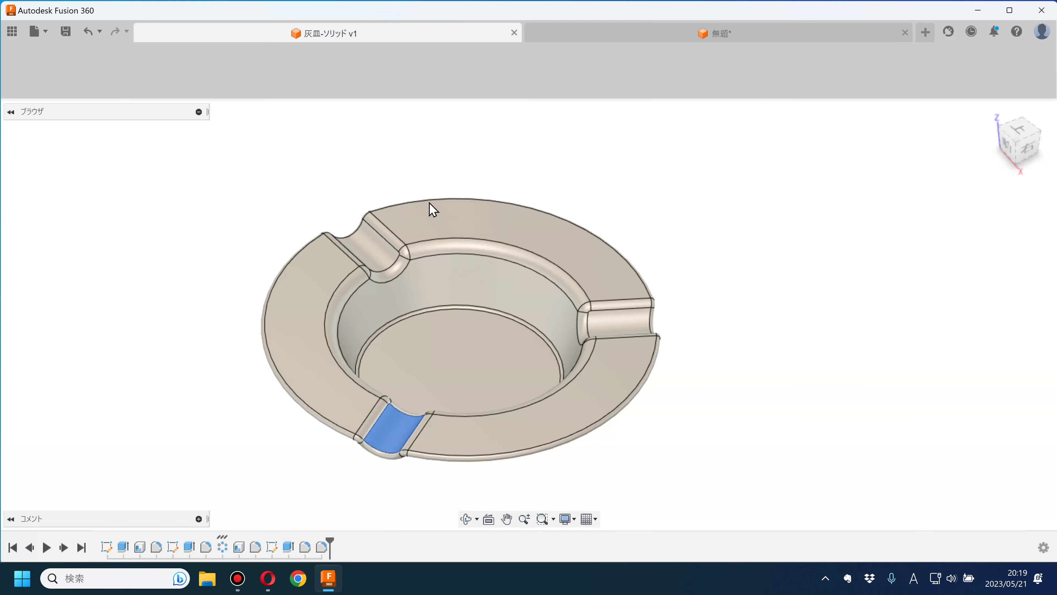
- Open the 灰皿TRY 2 design from the Data Panel and orbit to inspect it
mouse_move(791, 366)
middle_mouse_down("shift")
mouse_move(805, 298)
mouse_move(799, 350)
mouse_move(783, 347)
mouse_move(798, 349)
middle_mouse_up("shift")
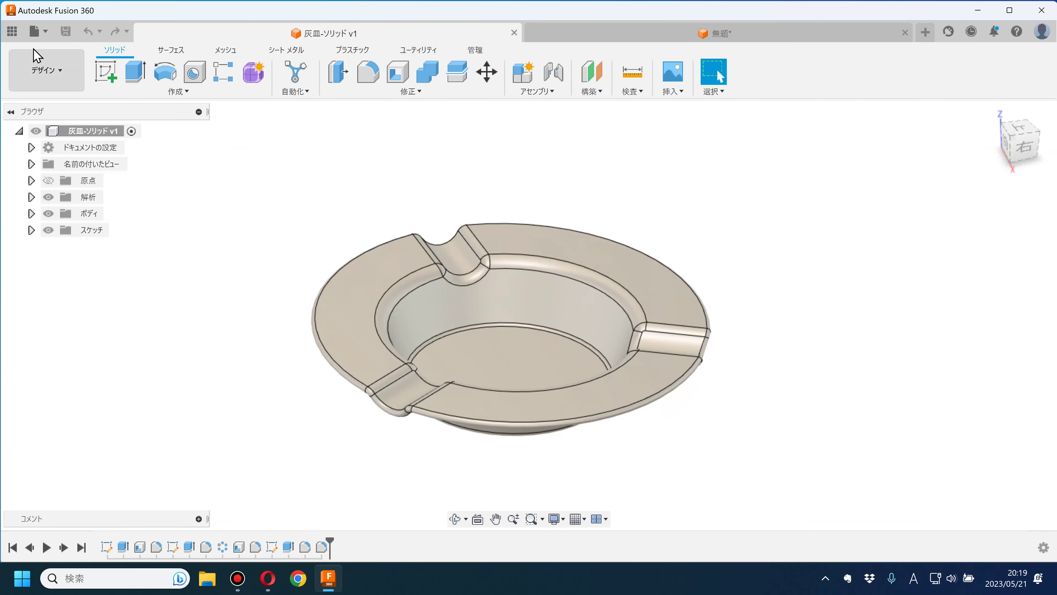
left_click(12, 31)
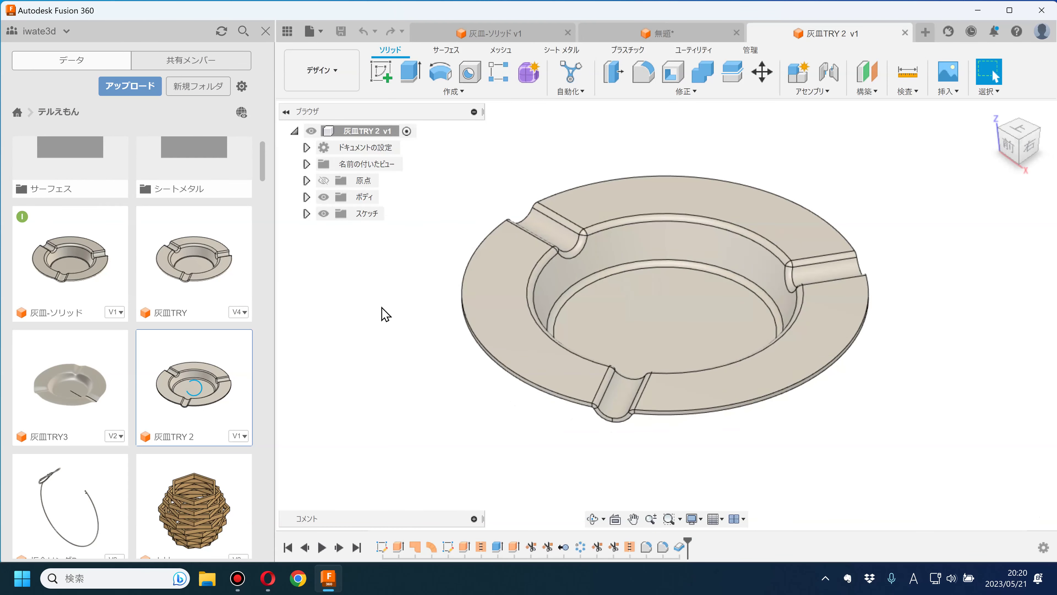
left_click(287, 31)
left_click(245, 311)
scroll(443, 231, "up", 3)
scroll(424, 235, "up", 1)
scroll(370, 267, "down", 4)
mouse_move(371, 267)
middle_mouse_down("shift")
mouse_move(371, 220)
mouse_move(341, 231)
middle_mouse_up("shift")
mouse_move(341, 231)
left_mouse_down()
mouse_move(405, 253)
mouse_move(385, 255)
left_mouse_up()
key("Escape")
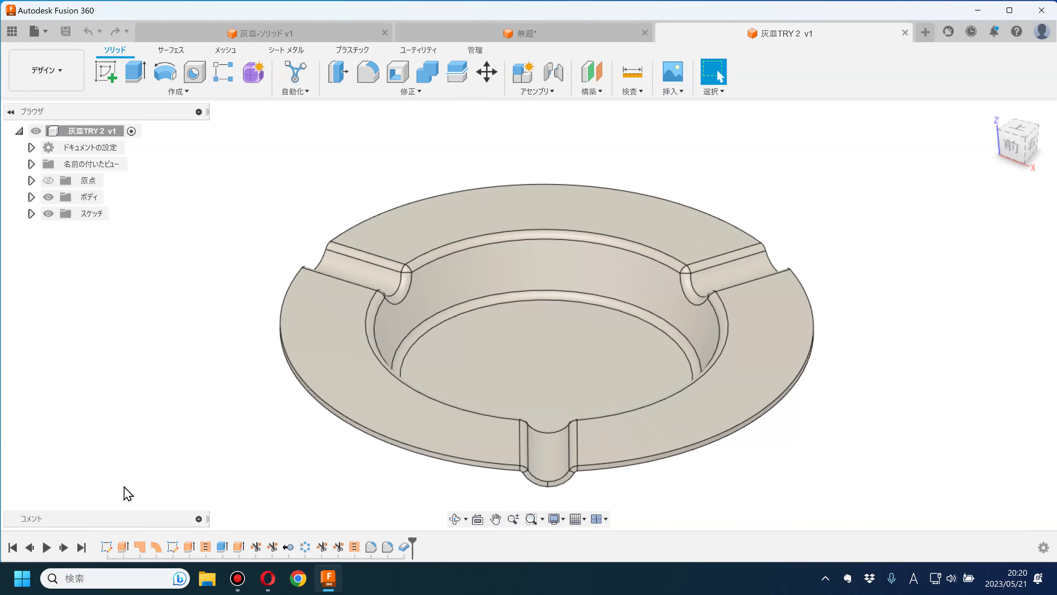
- Inspect the first extrude in the history and view the ashtray's underside
left_click(127, 550)
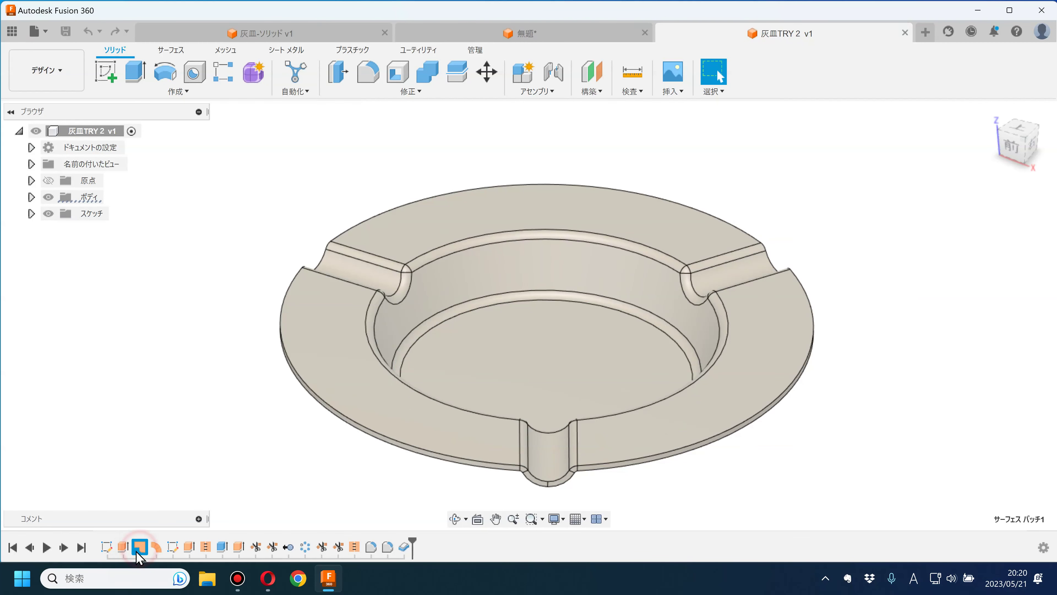
mouse_move(287, 510)
middle_mouse_down("shift")
mouse_move(184, 432)
mouse_move(472, 427)
mouse_move(668, 404)
mouse_move(676, 334)
middle_mouse_up("shift")
left_click_drag(677, 334, 668, 415)
key("Escape")
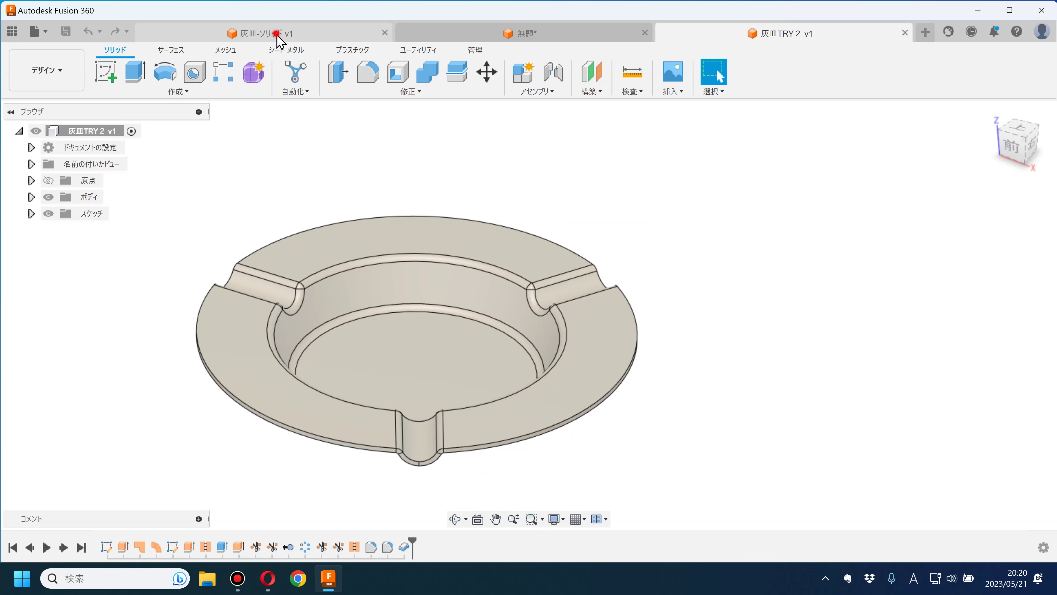
- Return to the 灰皿-ソリッド v1 design and orbit the ashtray to a top-down view
left_click(277, 36)
middle_click_drag(427, 178, 328, 211)
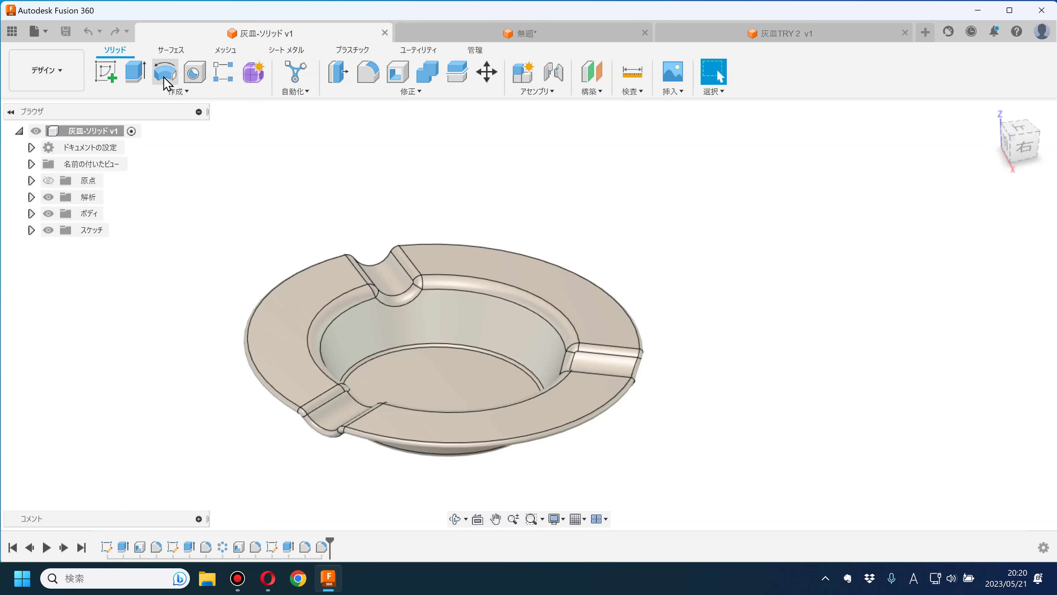
left_click(172, 55)
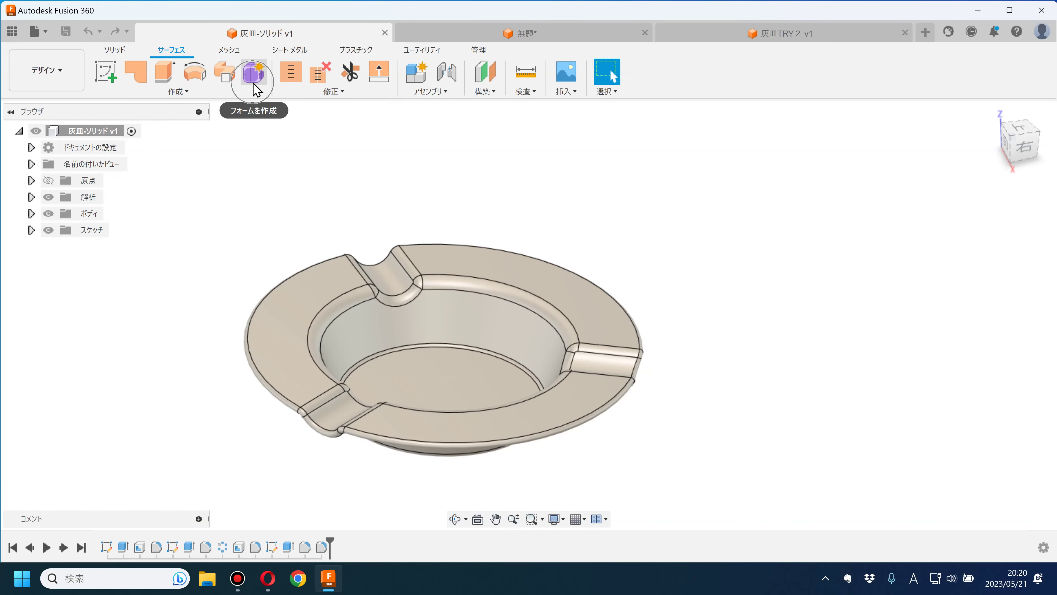
left_click(113, 58)
mouse_move(540, 215)
middle_mouse_down("shift")
mouse_move(643, 209)
mouse_move(645, 141)
mouse_move(635, 219)
middle_mouse_up("shift")
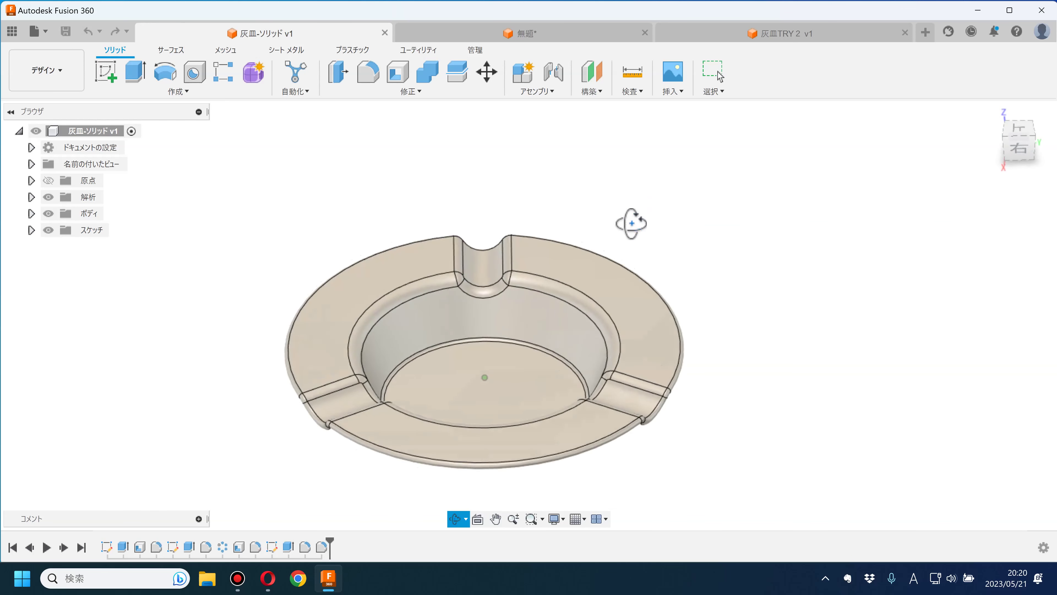
mouse_move(710, 246)
middle_mouse_down()
mouse_move(736, 250)
mouse_move(743, 229)
mouse_move(720, 234)
mouse_move(721, 279)
mouse_move(717, 175)
mouse_move(724, 246)
middle_mouse_up()
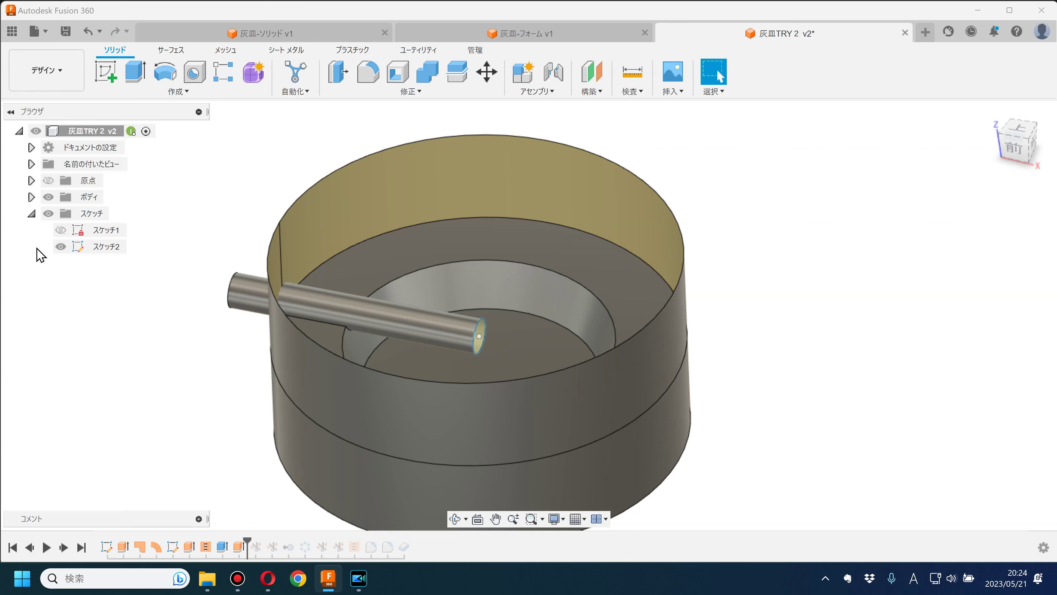
- Expand the ボディ folder and hide the tube body ボディ5
middle_click_drag(196, 321, 179, 315, "shift")
key("Escape")
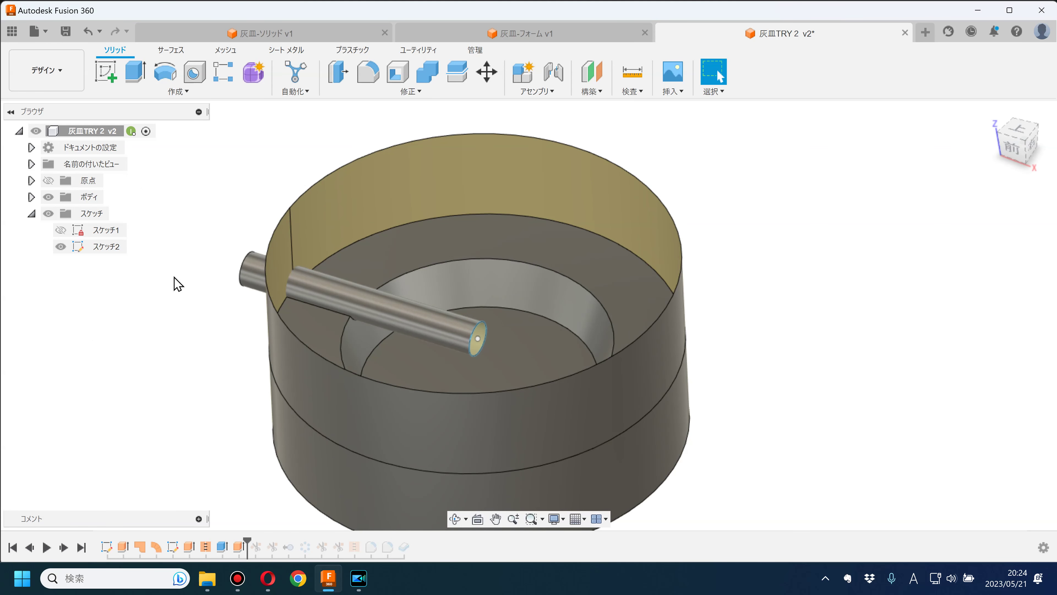
scroll(195, 320, "up", 2)
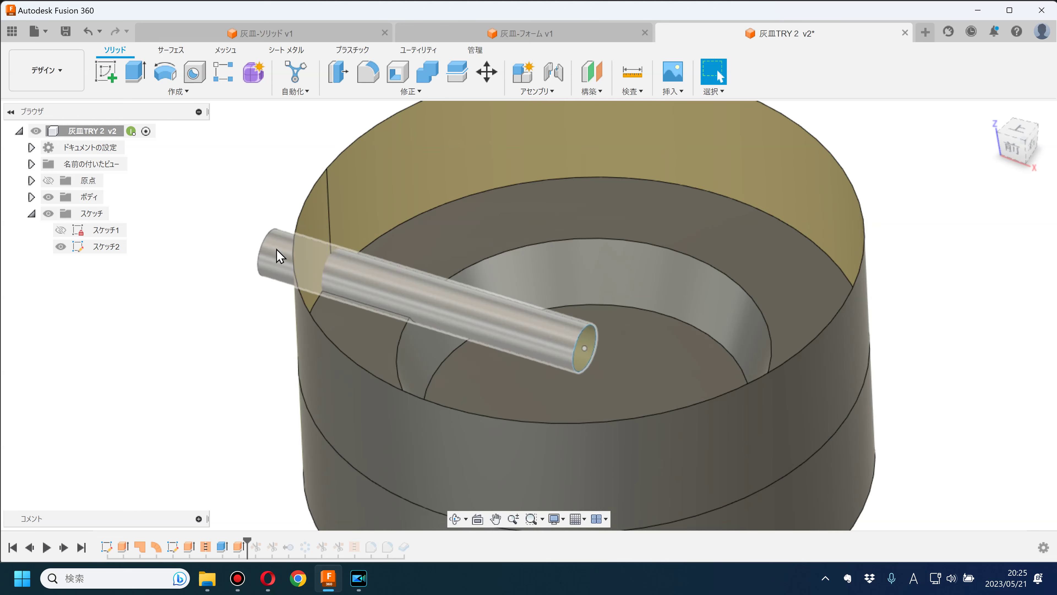
left_click(32, 197)
left_click(60, 247)
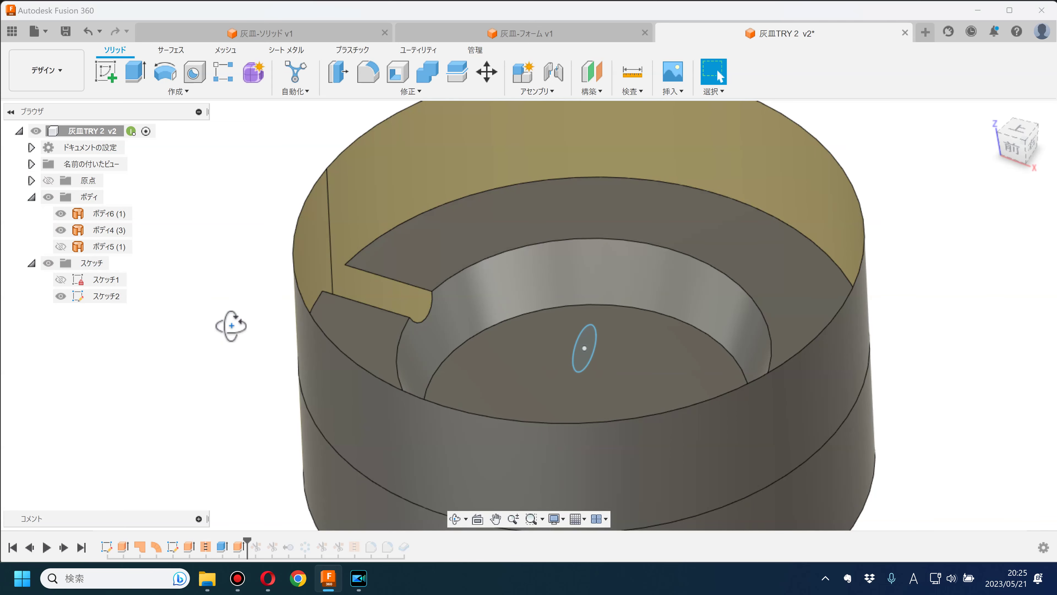
middle_click_drag(231, 325, 243, 314, "shift")
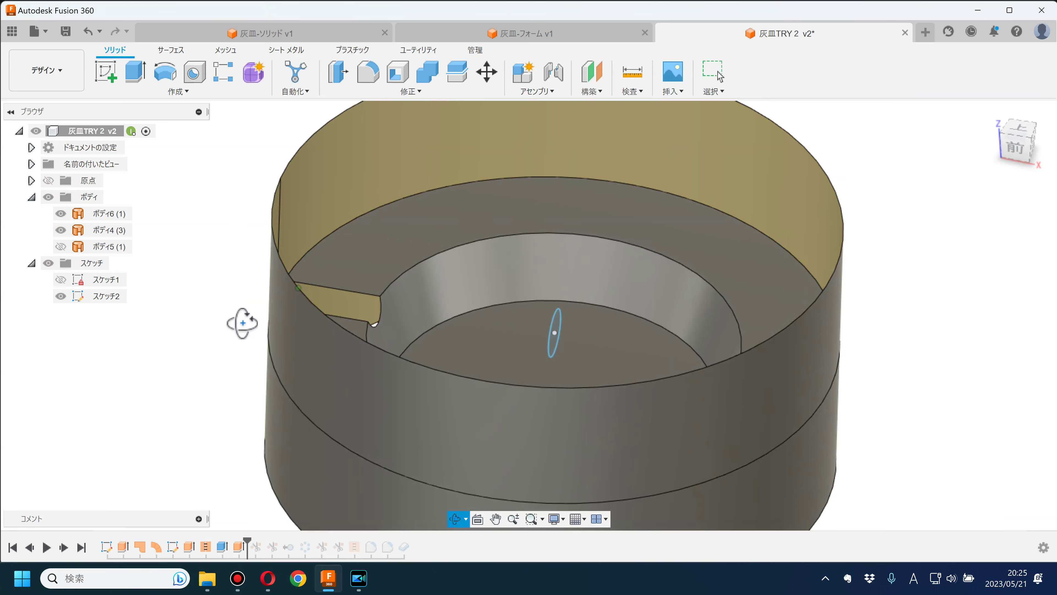
- Surface-extrude the small circle up to the outer wall body, creating tube ボディ11
left_click(176, 53)
left_click(165, 72)
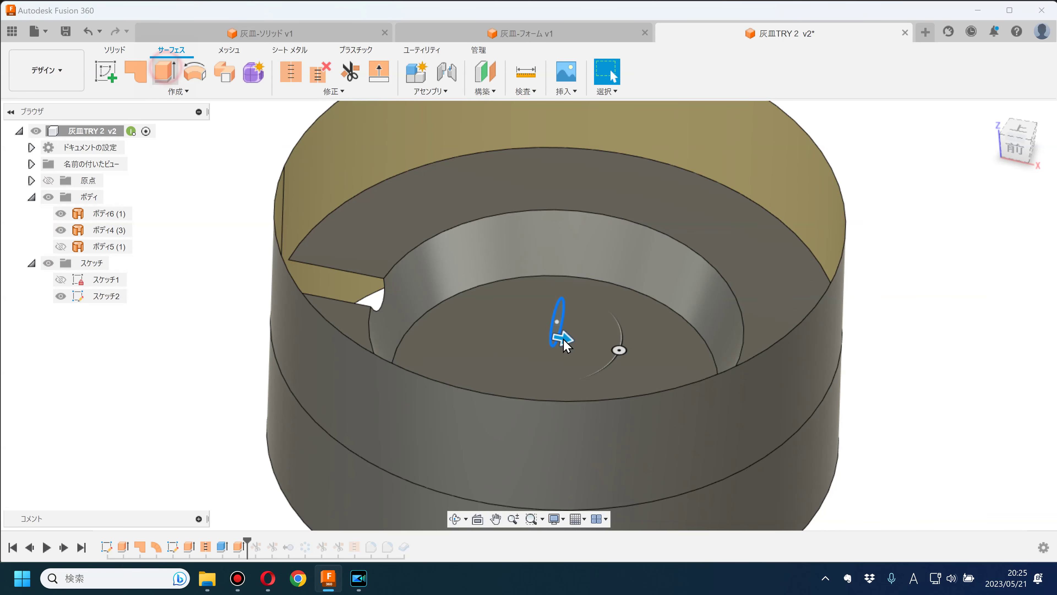
left_click_drag(564, 337, 450, 317)
left_click(858, 272)
left_click(851, 305)
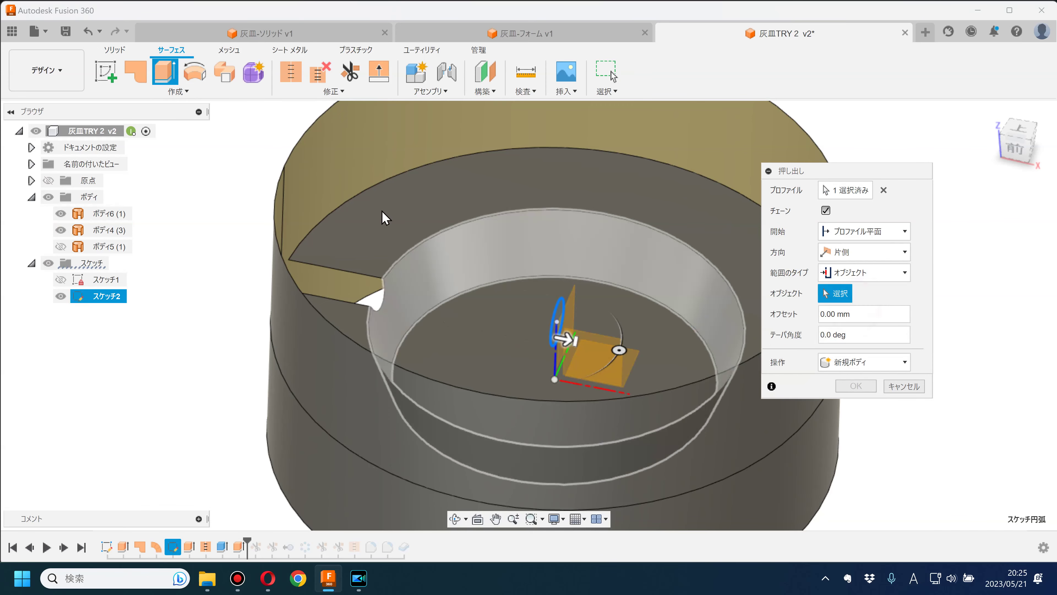
left_click(319, 193)
middle_click_drag(208, 278, 177, 279, "shift")
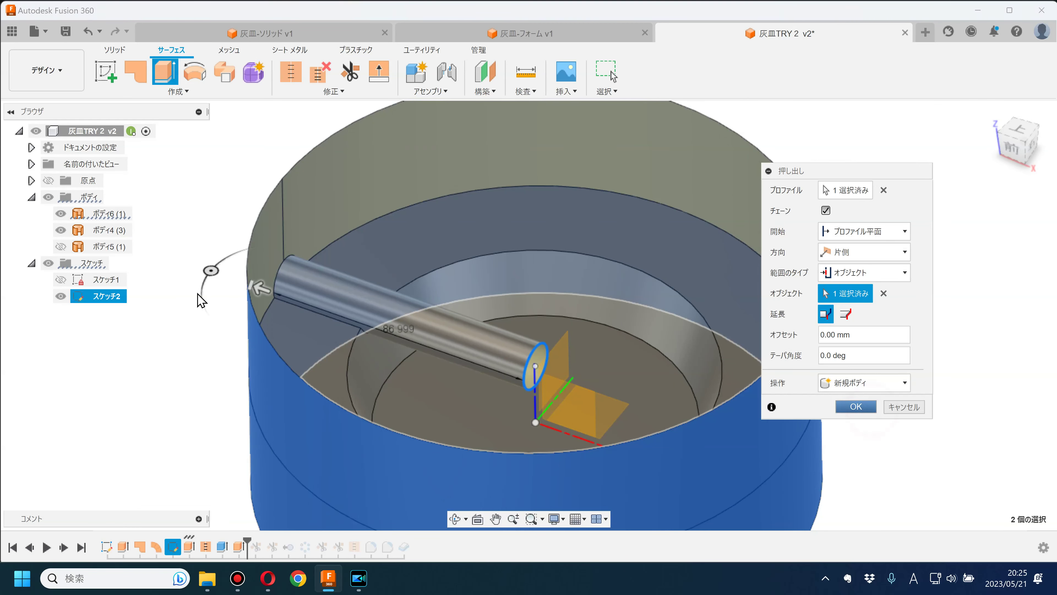
key("Return")
- Hide the outer wall body ボディ6, leaving ボディ4 visible
left_click(61, 230)
left_click(61, 229)
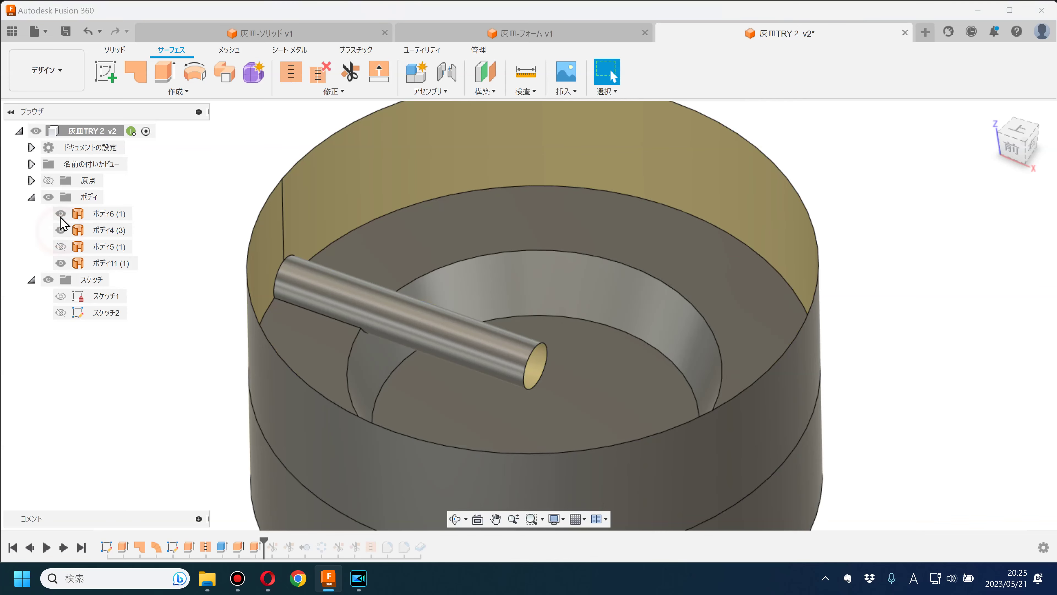
left_click(110, 262)
- Trim the tube ボディ11 with the dish as the cutting tool, removing its excess piece
middle_click_drag(370, 288, 396, 278, "shift")
left_click(239, 425)
mouse_move(238, 425)
middle_mouse_down("shift")
mouse_move(207, 428)
mouse_move(216, 420)
middle_mouse_up("shift")
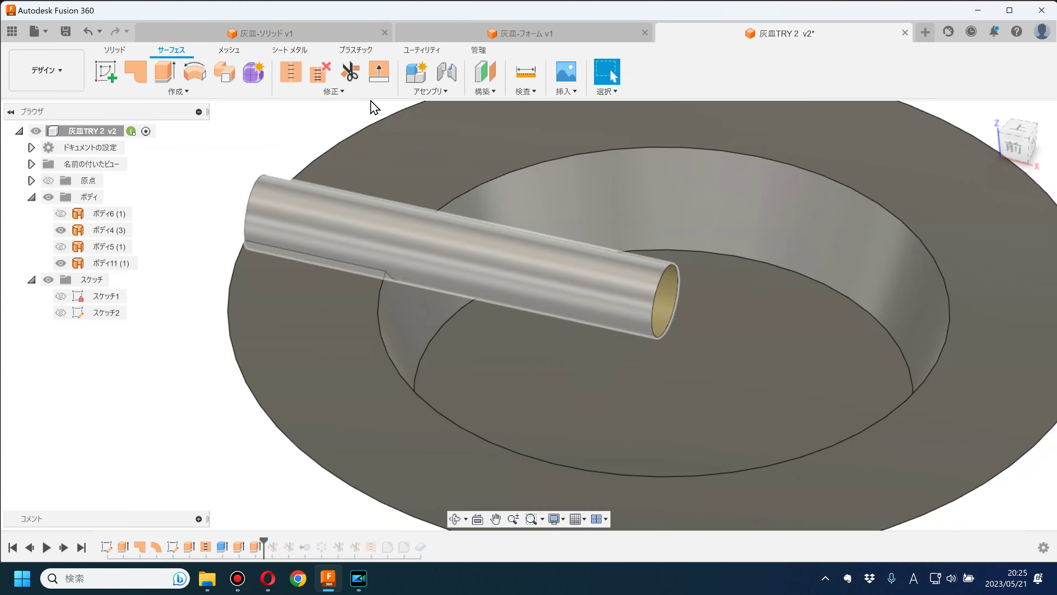
left_click(347, 78)
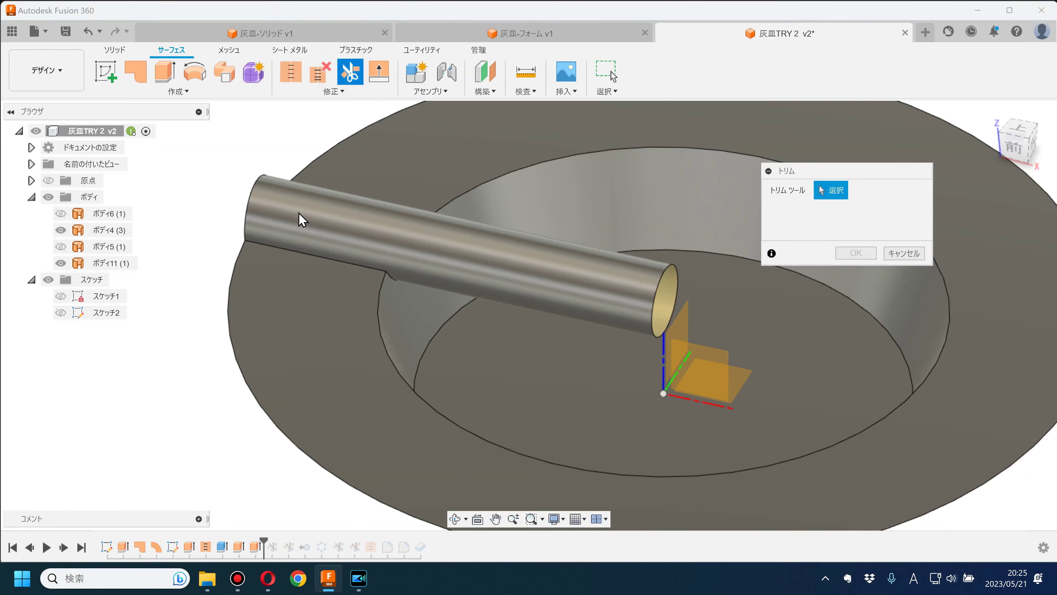
left_click(296, 321)
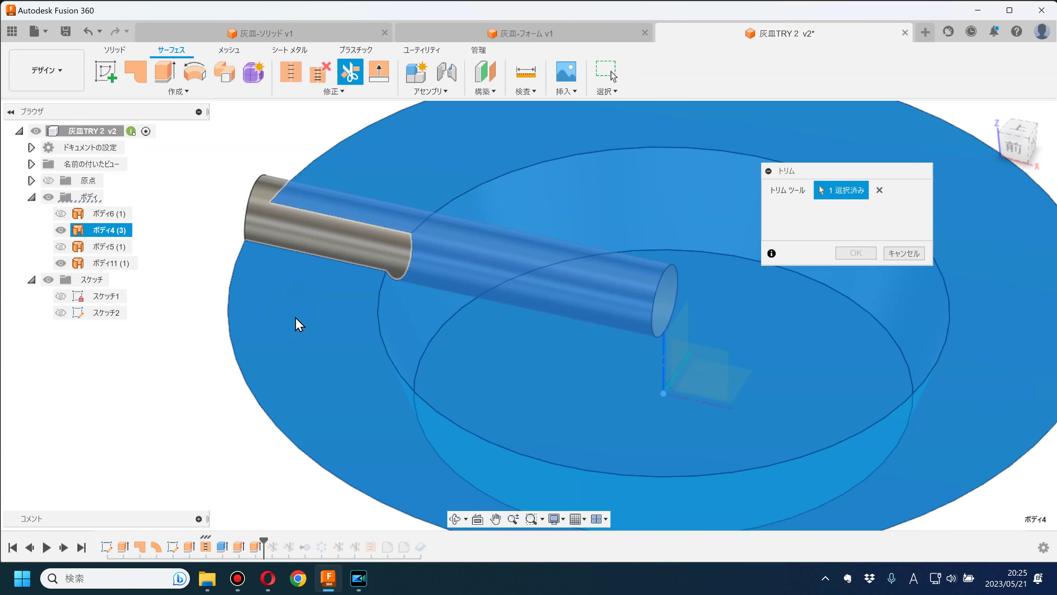
left_click(314, 228)
left_click(856, 253)
middle_click_drag(252, 288, 267, 272, "shift")
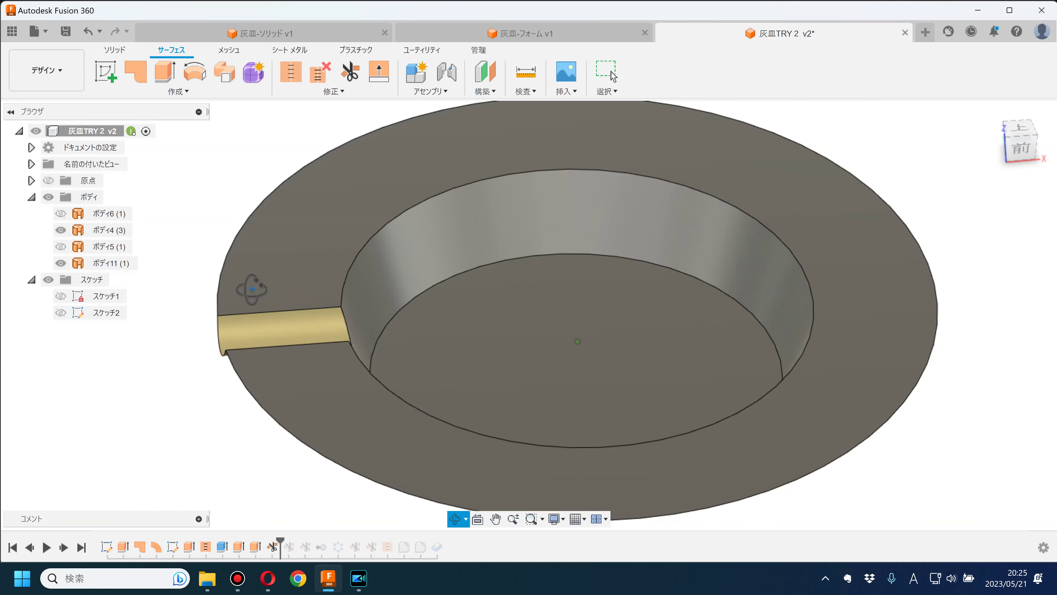
middle_click_drag(307, 392, 304, 336, "shift")
scroll(291, 258, "up", 3)
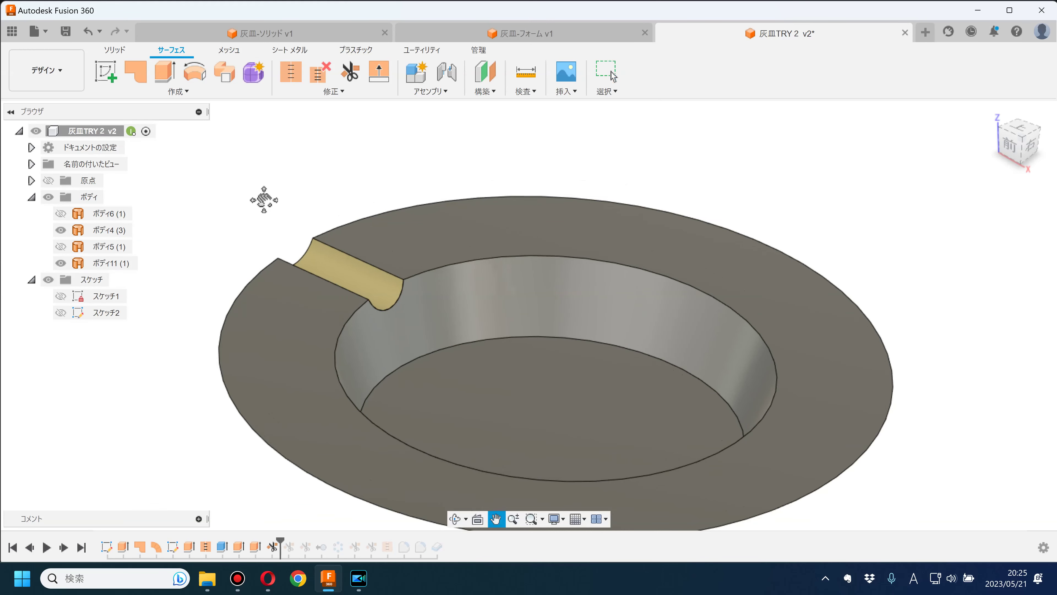
middle_click_drag(264, 198, 241, 213)
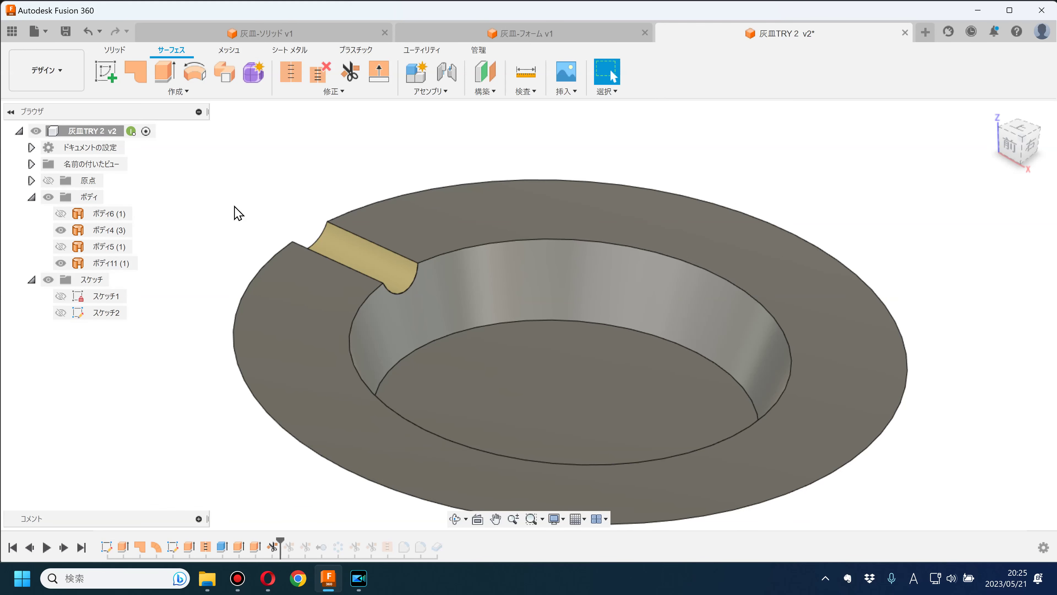